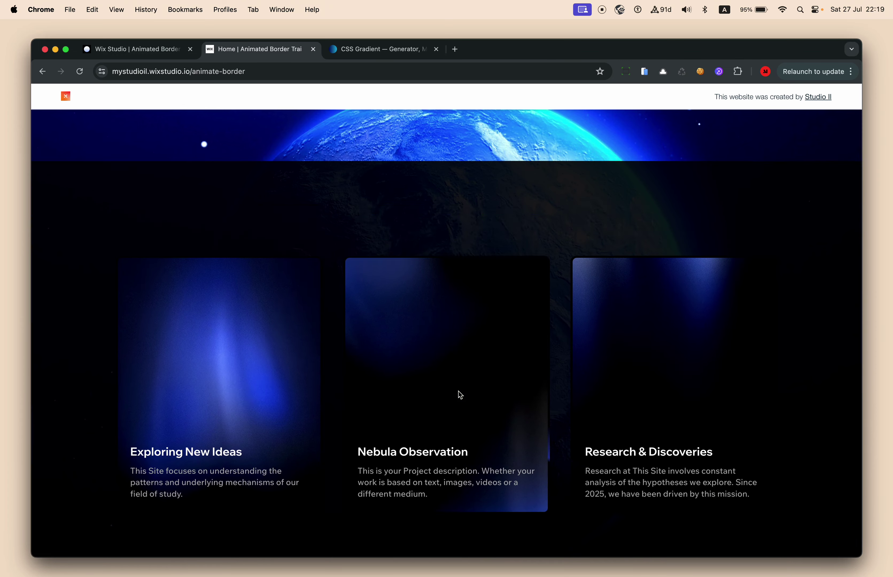
{"action": "scroll", "coordinate": [533, 362], "scroll_direction": "down", "scroll_amount": 10}
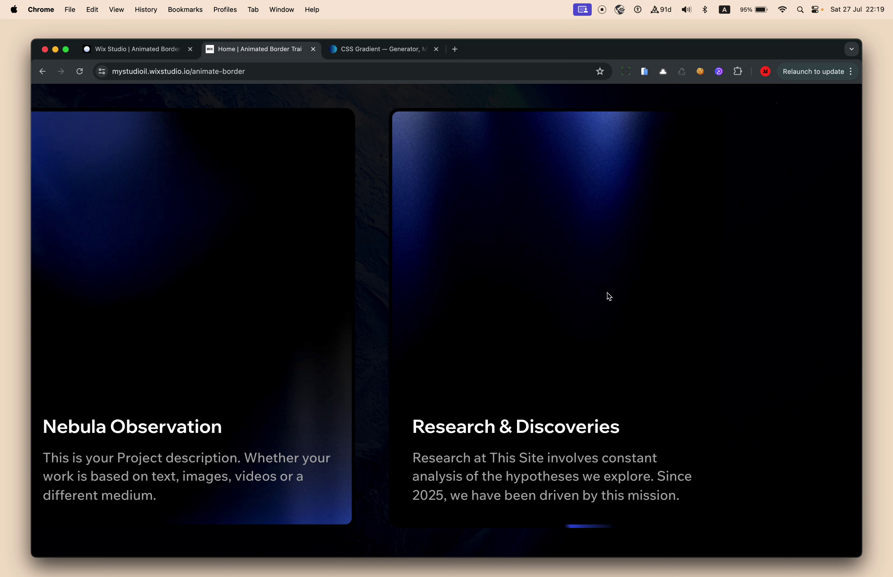
Step: Review the three animated-border cards on the published site, then return to the editor
{"action": "scroll", "coordinate": [607, 292], "scroll_direction": "up", "scroll_amount": 10}
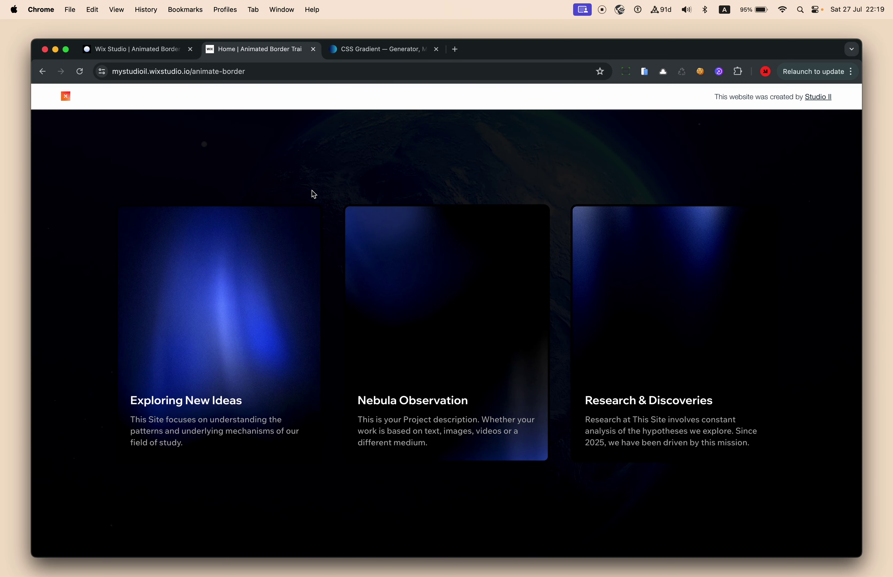
{"action": "scroll", "coordinate": [311, 190], "scroll_direction": "up", "scroll_amount": 10}
{"action": "left_click", "coordinate": [131, 50]}
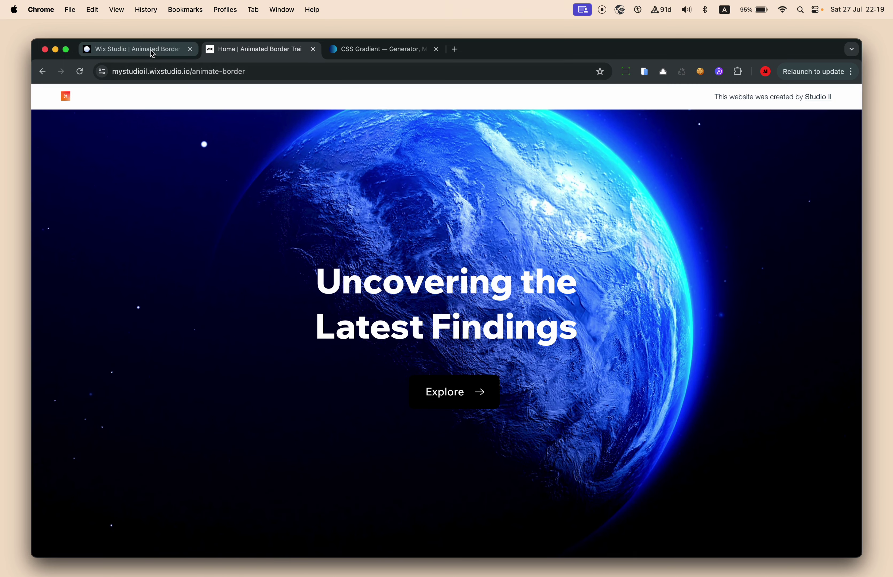
Step: Change the desktop editing size from 1920 px to 1680 px
{"action": "scroll", "coordinate": [339, 206], "scroll_direction": "right", "scroll_amount": 5}
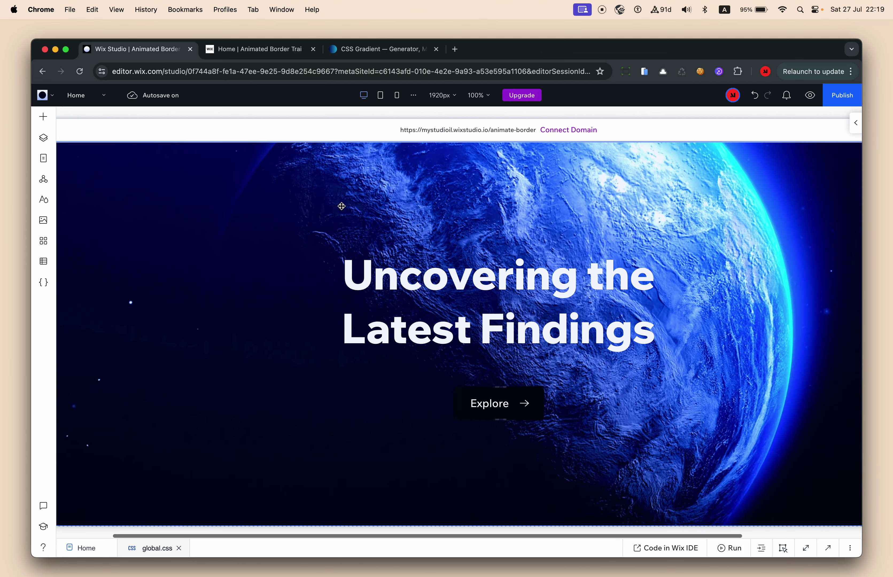
{"action": "left_click", "coordinate": [442, 95]}
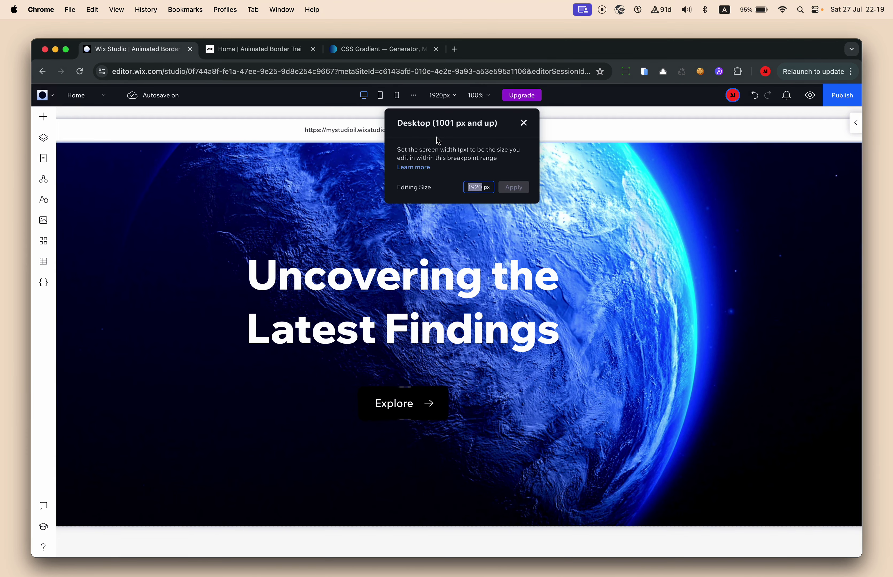
{"action": "type", "text": "1"}
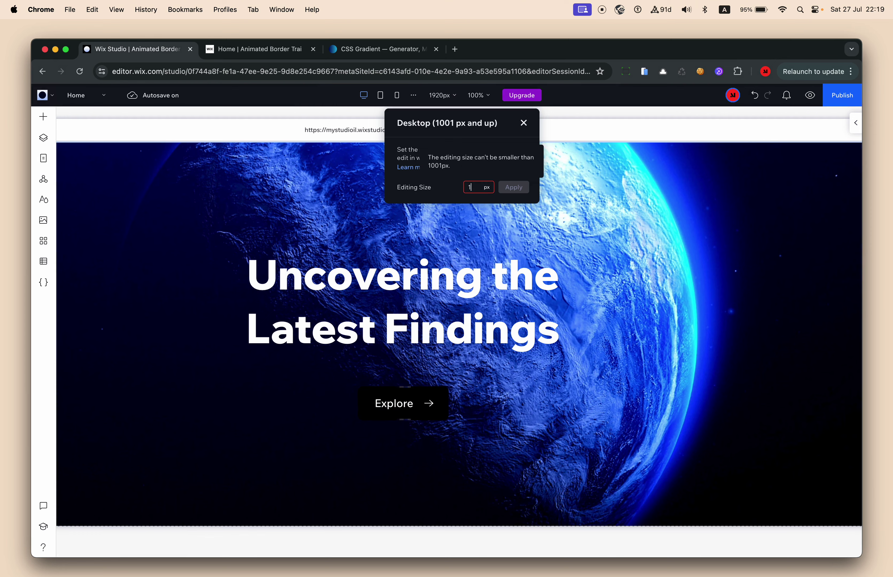
{"action": "type", "text": "680"}
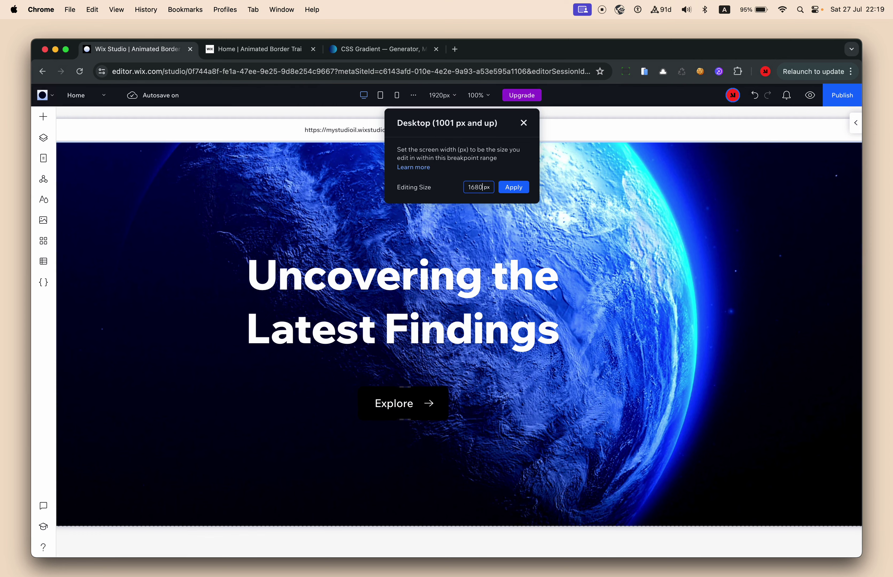
{"action": "key", "text": "Return"}
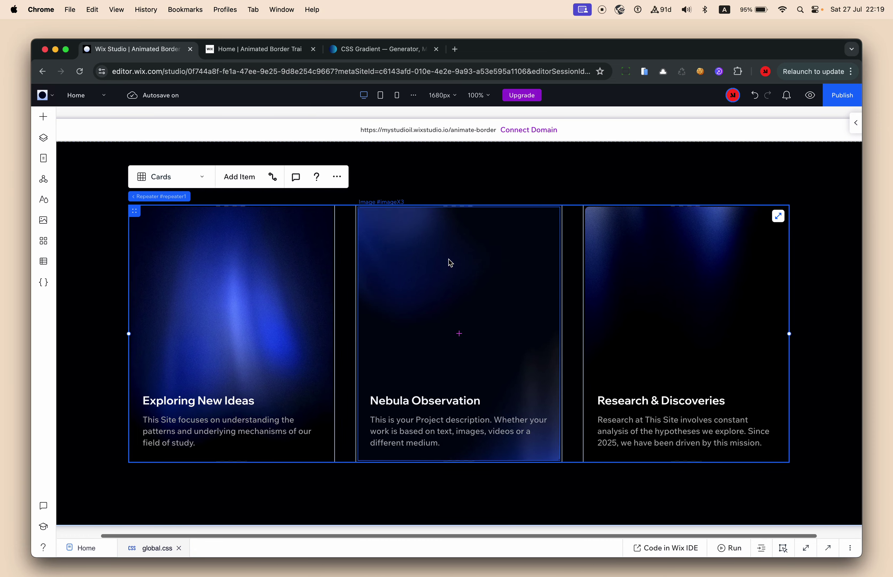
{"action": "scroll", "coordinate": [486, 184], "scroll_direction": "up", "scroll_amount": 10}
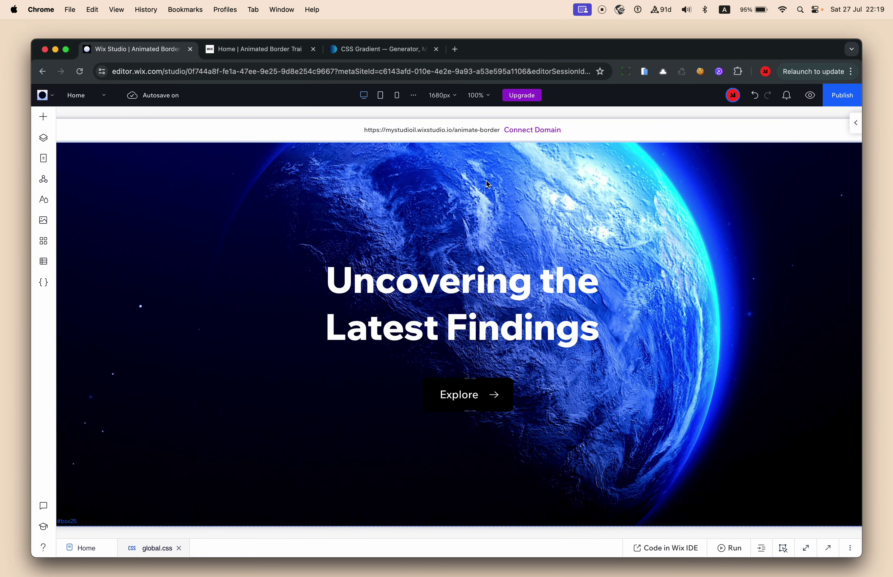
Step: Add a blank section above the hero with a white background, stretched to about 738px tall
{"action": "left_click", "coordinate": [470, 225]}
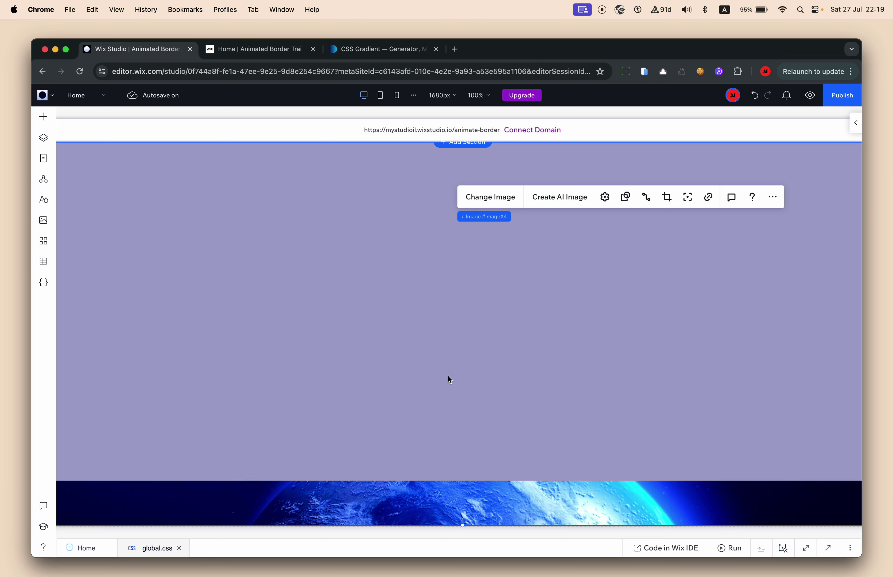
{"action": "left_click", "coordinate": [450, 380]}
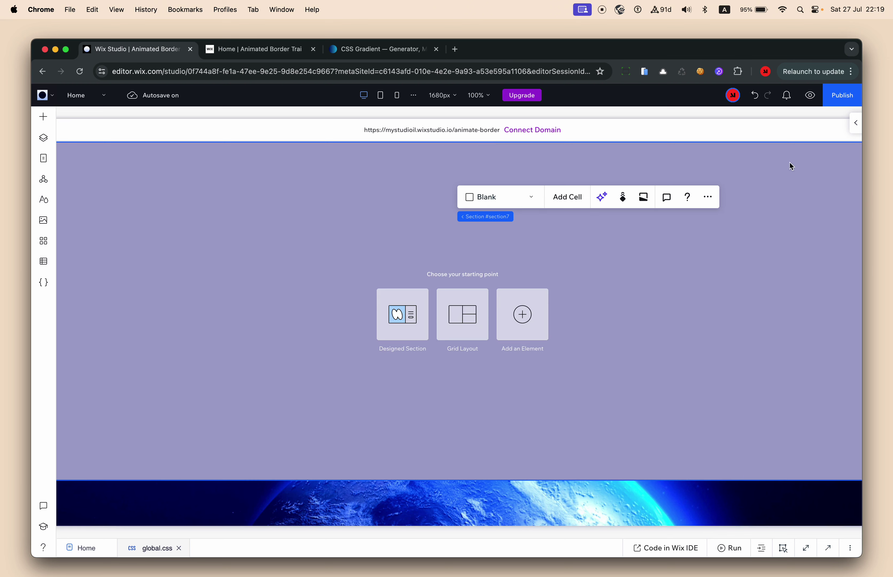
{"action": "left_click", "coordinate": [856, 123]}
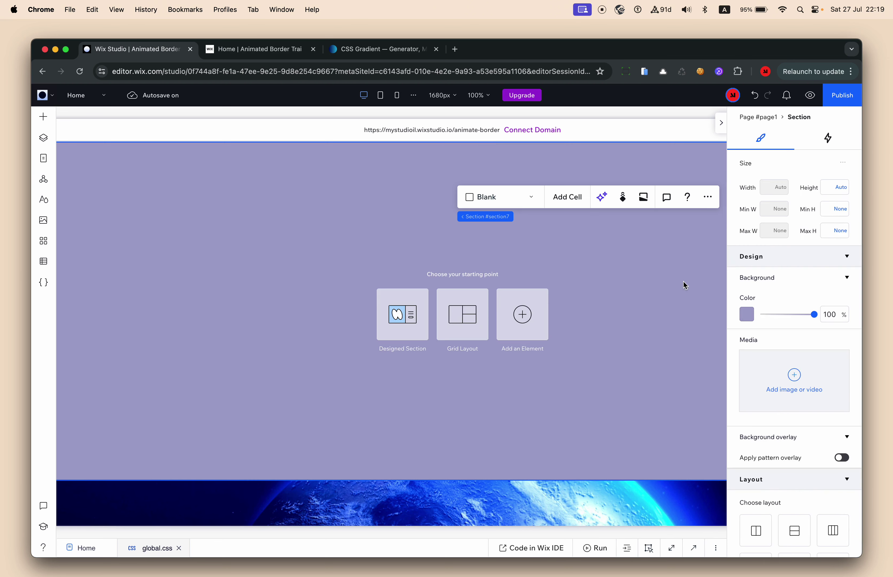
{"action": "left_click", "coordinate": [746, 315]}
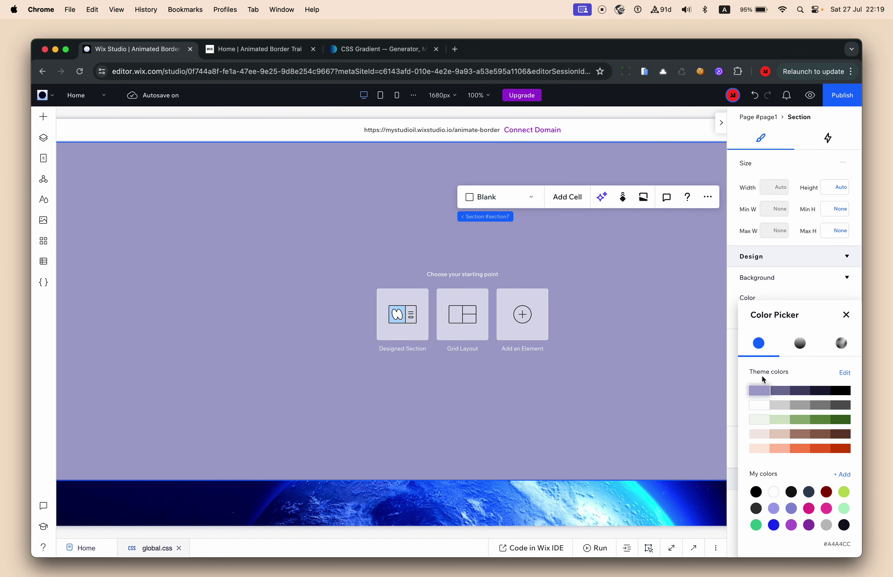
{"action": "left_click", "coordinate": [759, 409]}
{"action": "left_click", "coordinate": [583, 383]}
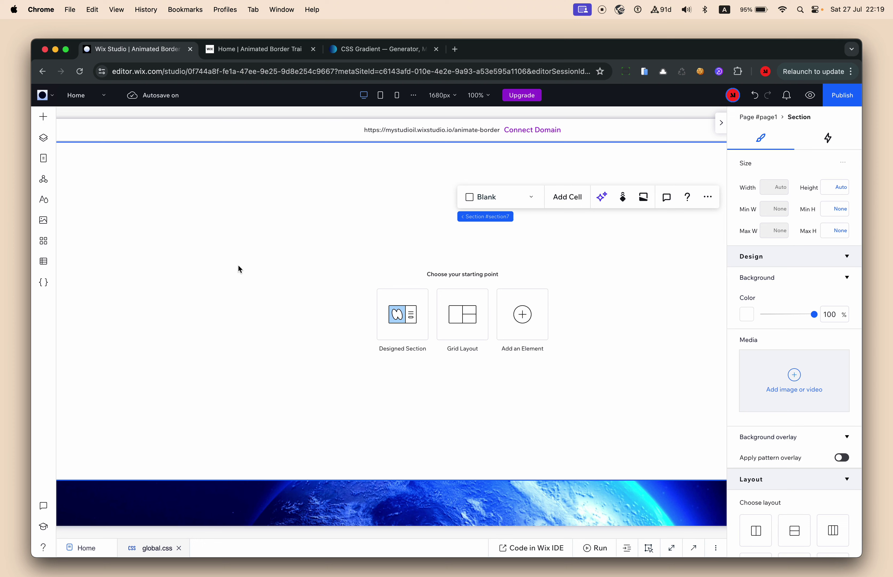
{"action": "left_click_drag", "start_coordinate": [287, 482], "coordinate": [284, 524]}
{"action": "left_click", "coordinate": [291, 354]}
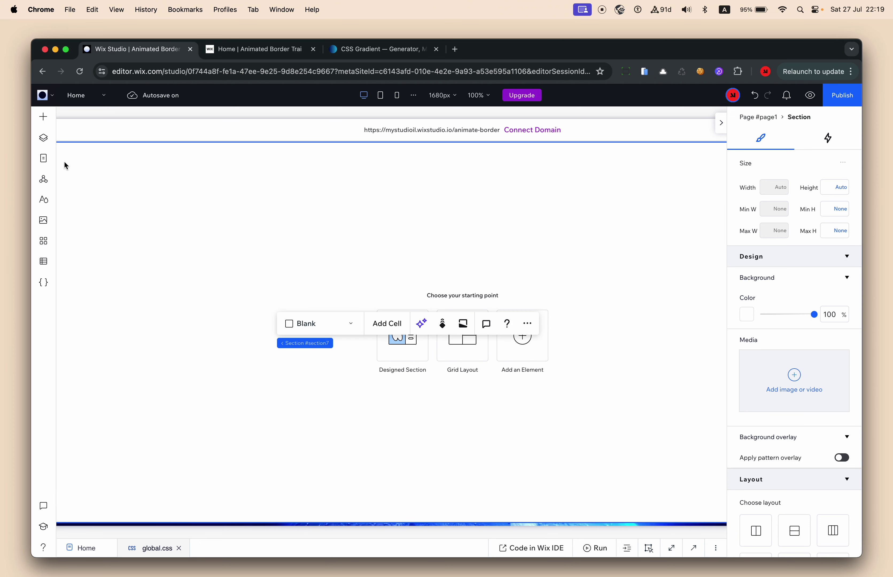
Step: Place a new container in the section, sized 200 × 200 px and centred horizontally and vertically
{"action": "left_click", "coordinate": [44, 117]}
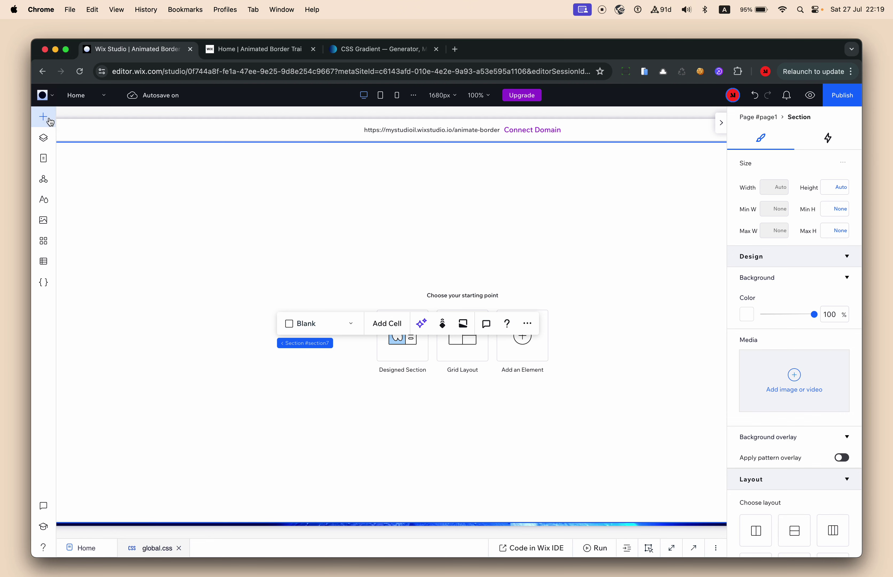
{"action": "left_click_drag", "start_coordinate": [226, 227], "coordinate": [401, 261]}
{"action": "left_click", "coordinate": [778, 213]}
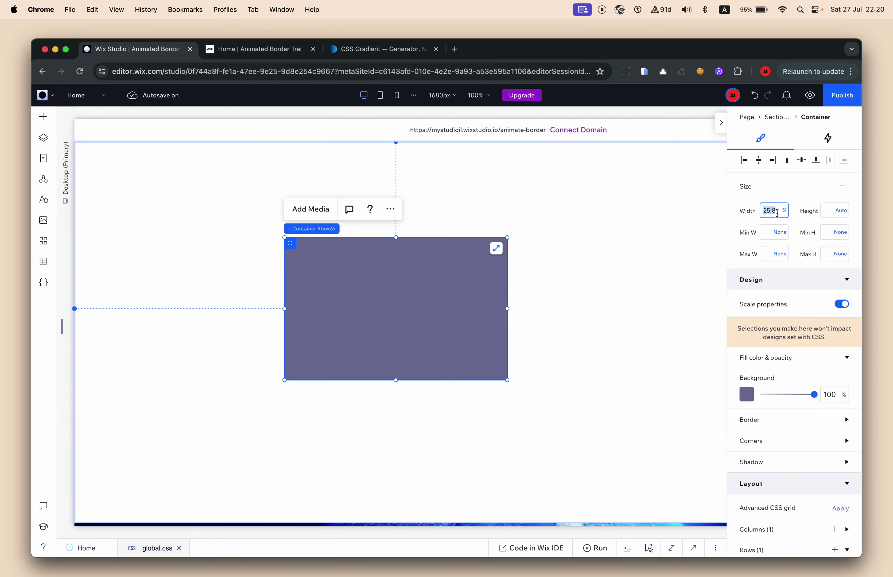
{"action": "type", "text": "2"}
{"action": "type", "text": "00 px"}
{"action": "key", "text": "Tab"}
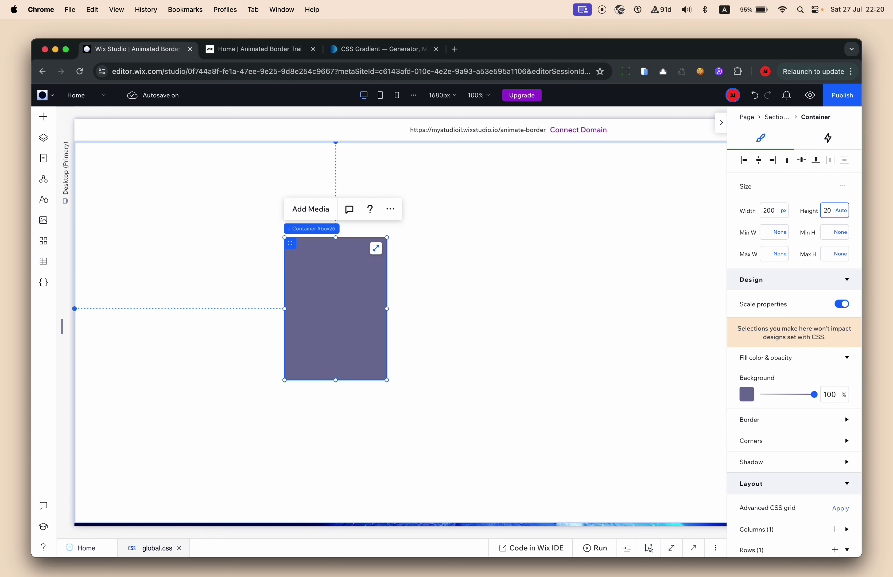
{"action": "type", "text": "200px"}
{"action": "key", "text": "Return"}
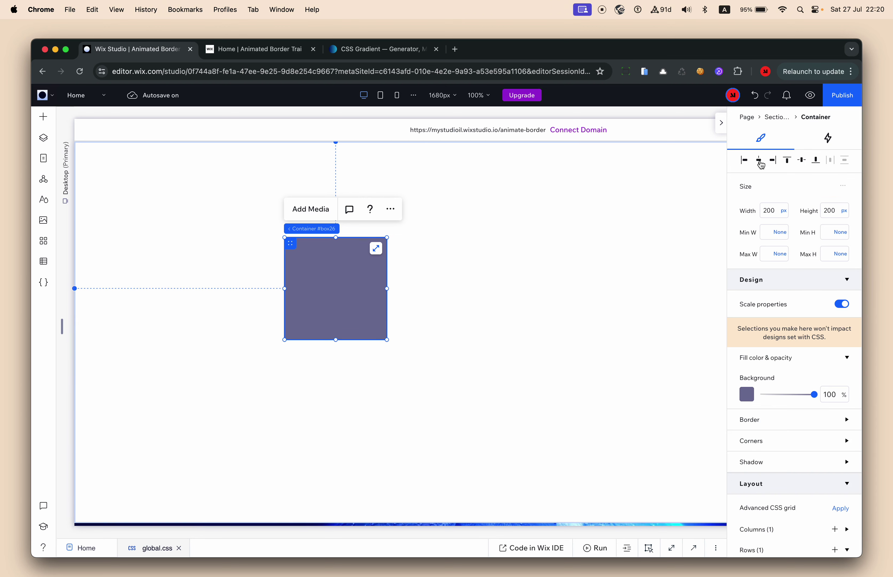
{"action": "left_click", "coordinate": [758, 161]}
{"action": "left_click", "coordinate": [802, 161]}
Step: Fill the container with the light lavender theme colour
{"action": "left_click", "coordinate": [747, 394]}
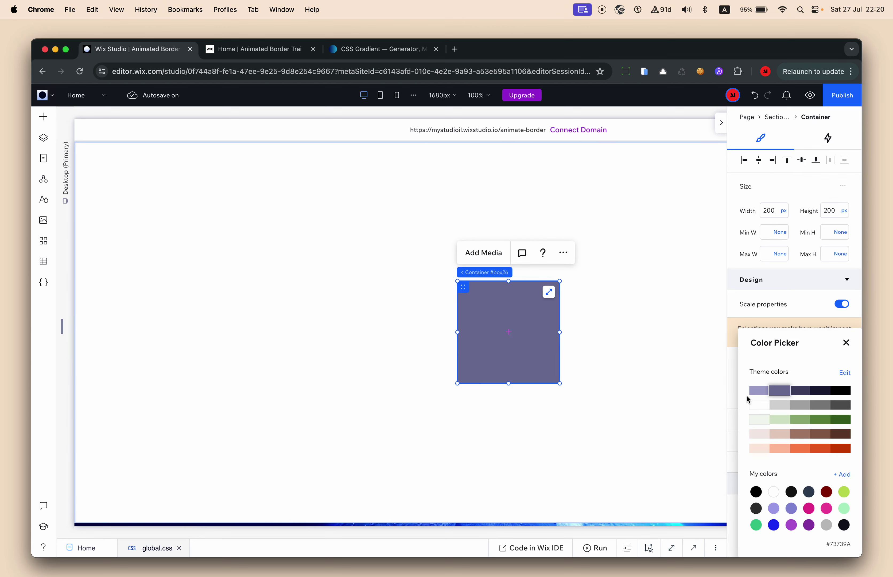
{"action": "left_click", "coordinate": [757, 390]}
{"action": "left_click", "coordinate": [638, 363]}
{"action": "left_click", "coordinate": [640, 382]}
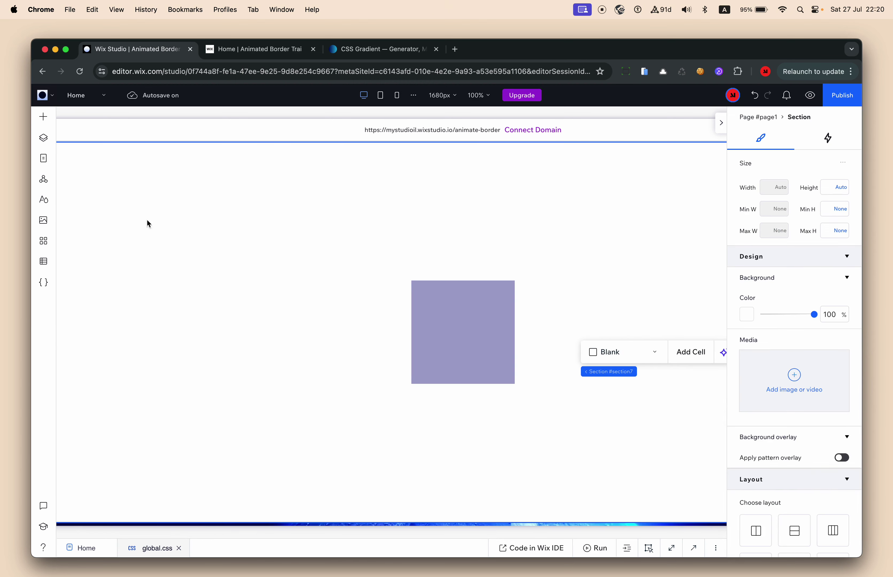
Step: Drop a thin new container inside the lavender box and centre it vertically
{"action": "left_click", "coordinate": [43, 117]}
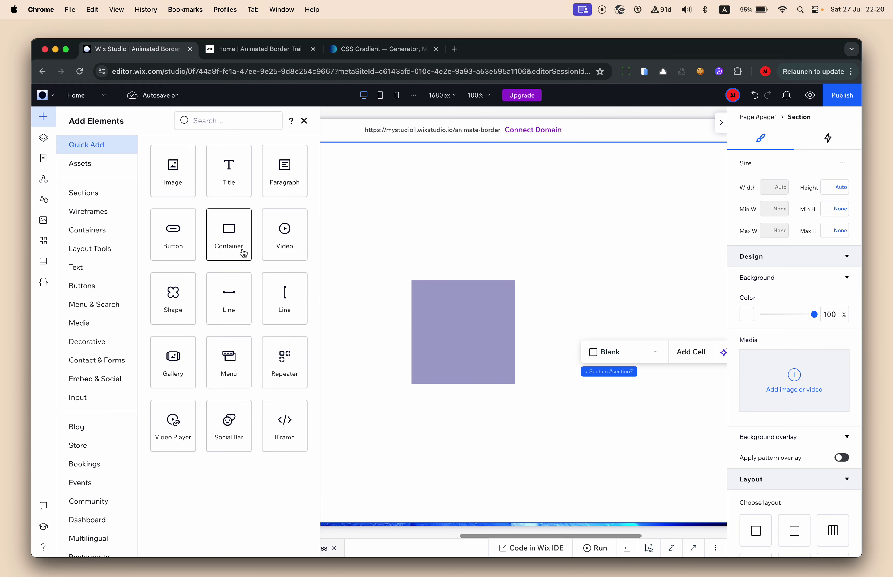
{"action": "left_click_drag", "start_coordinate": [244, 254], "coordinate": [325, 321]}
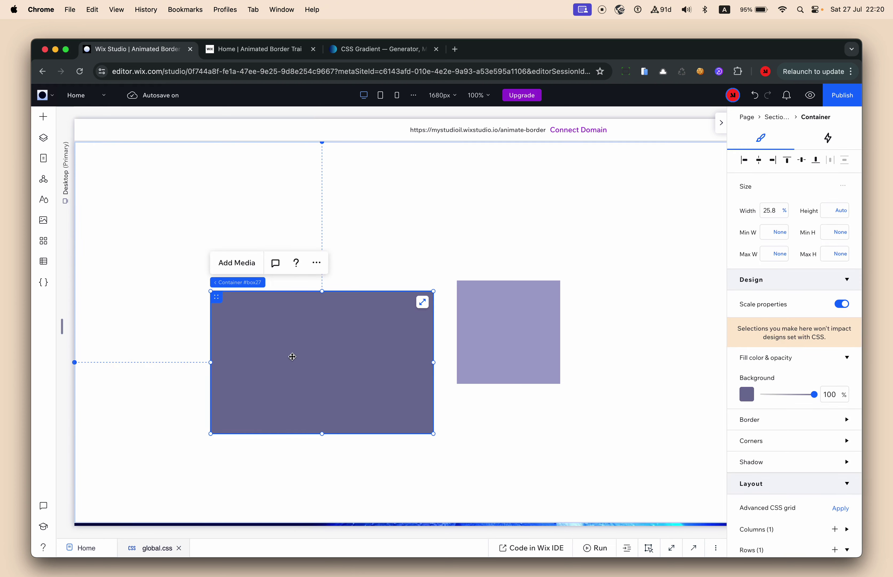
{"action": "left_click_drag", "start_coordinate": [211, 364], "coordinate": [505, 325]}
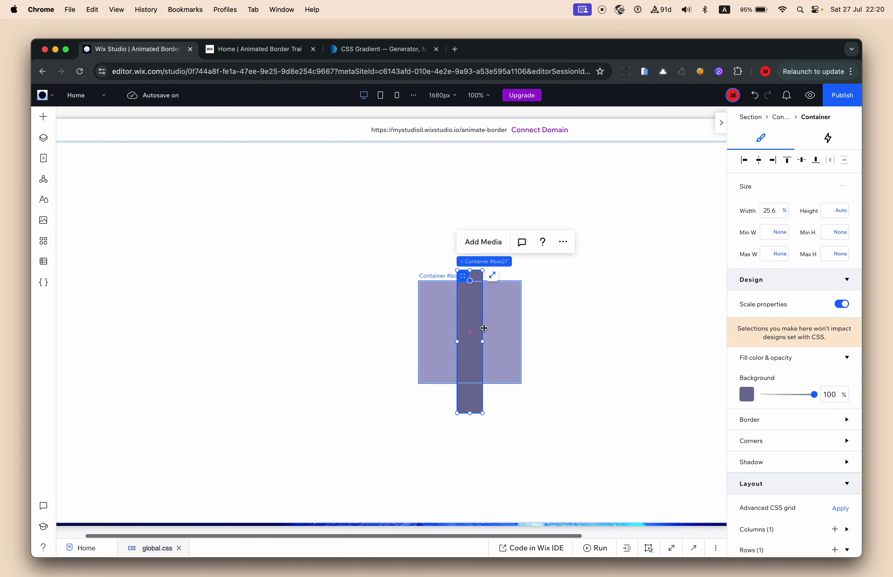
{"action": "left_click", "coordinate": [436, 320]}
{"action": "left_click_drag", "start_coordinate": [434, 319], "coordinate": [436, 323]}
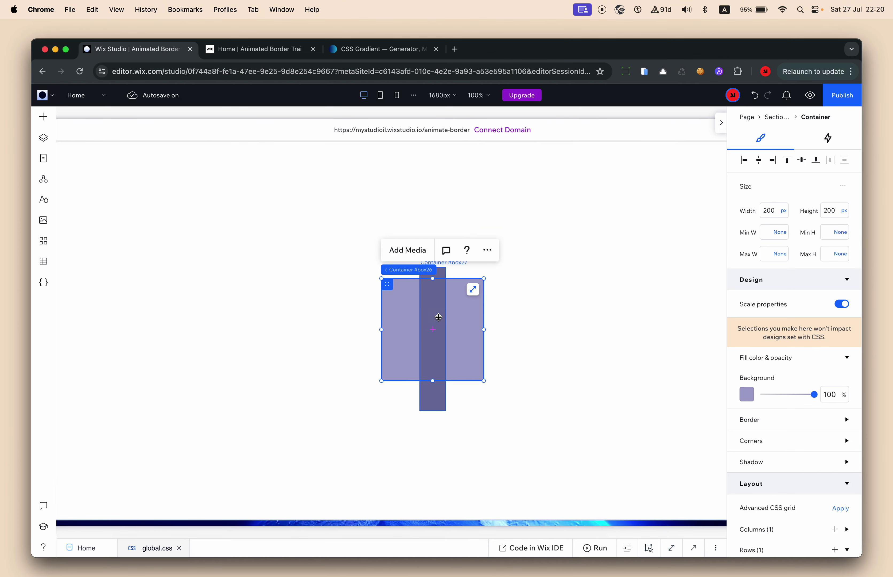
{"action": "left_click", "coordinate": [439, 317]}
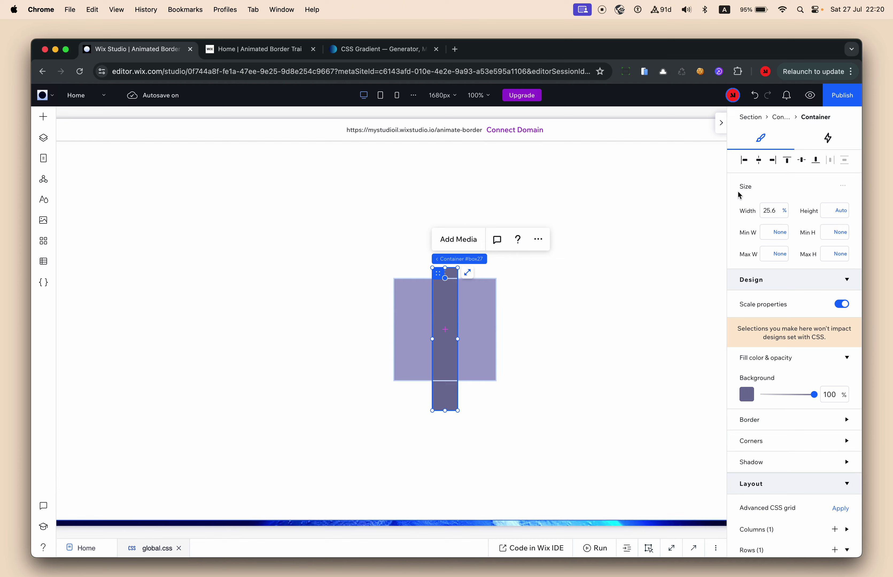
{"action": "left_click", "coordinate": [801, 161]}
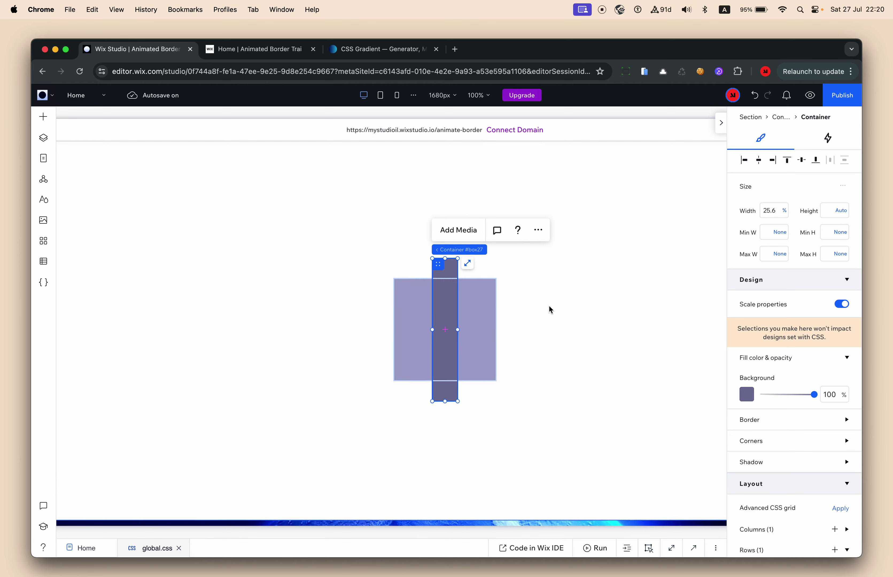
{"action": "left_click", "coordinate": [551, 310]}
{"action": "left_click", "coordinate": [454, 303]}
Step: Set the inner bar to 100% height and 50 px width
{"action": "left_click", "coordinate": [822, 213]}
{"action": "key", "text": "Return"}
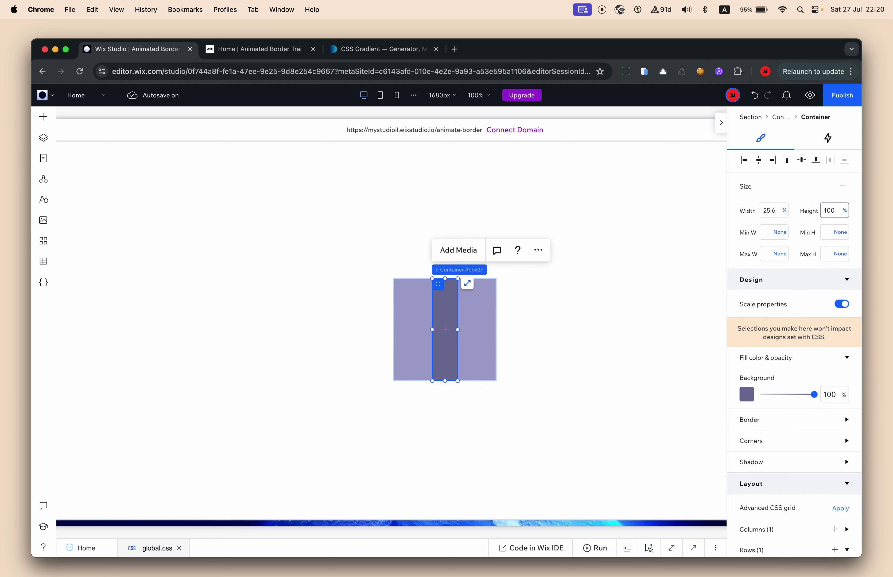
{"action": "left_click", "coordinate": [784, 211]}
{"action": "left_click", "coordinate": [798, 195]}
{"action": "left_click", "coordinate": [778, 211]}
{"action": "type", "text": "50"}
{"action": "key", "text": "Return"}
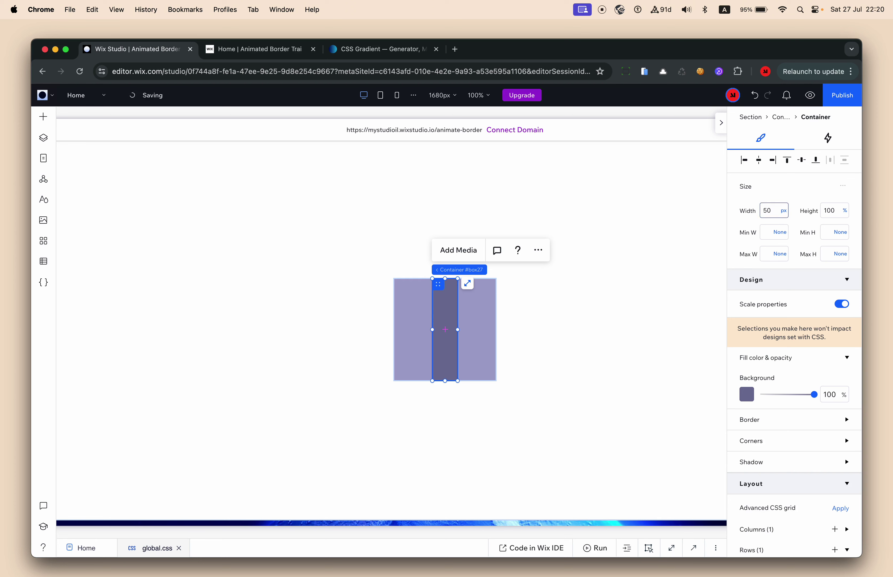
{"action": "left_click", "coordinate": [625, 282]}
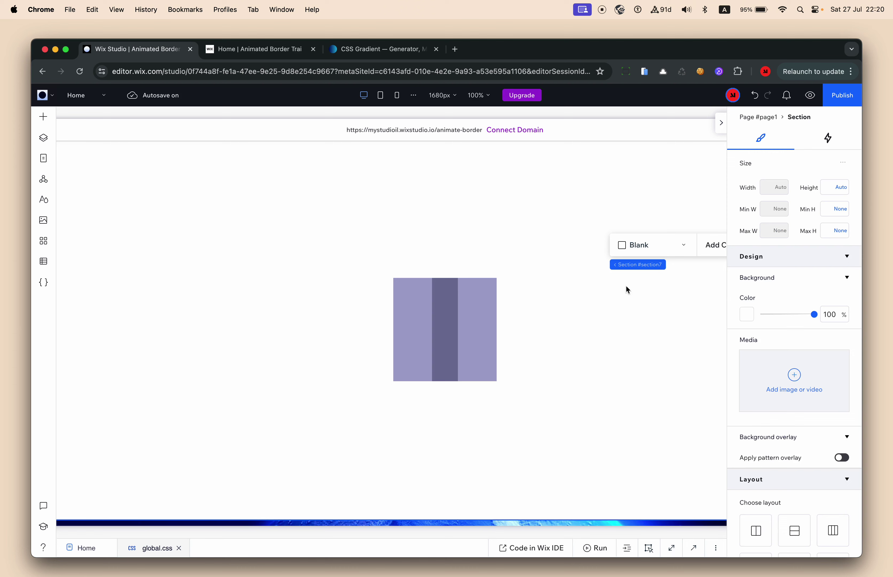
{"action": "left_click", "coordinate": [446, 299]}
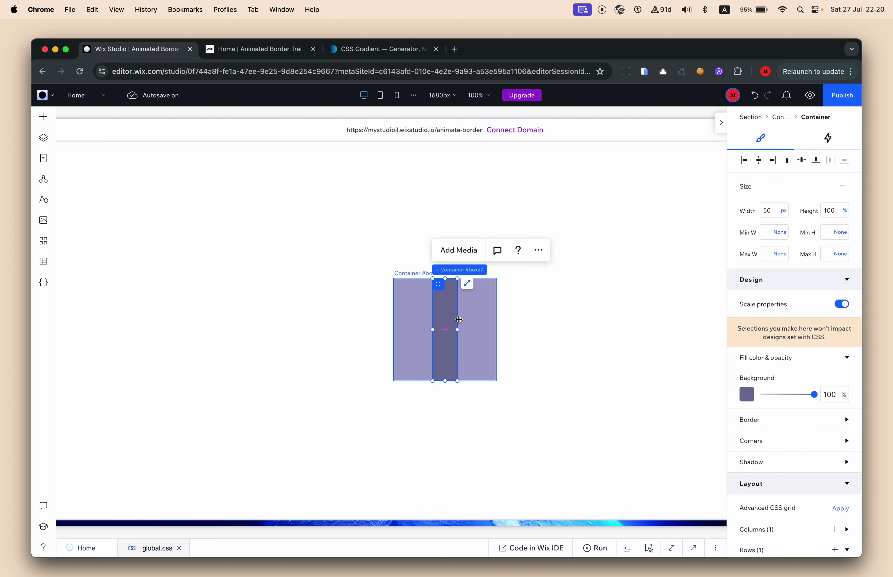
Step: Add a looping Spin animation to the dark inner bar Container #box27
{"action": "left_click", "coordinate": [518, 324]}
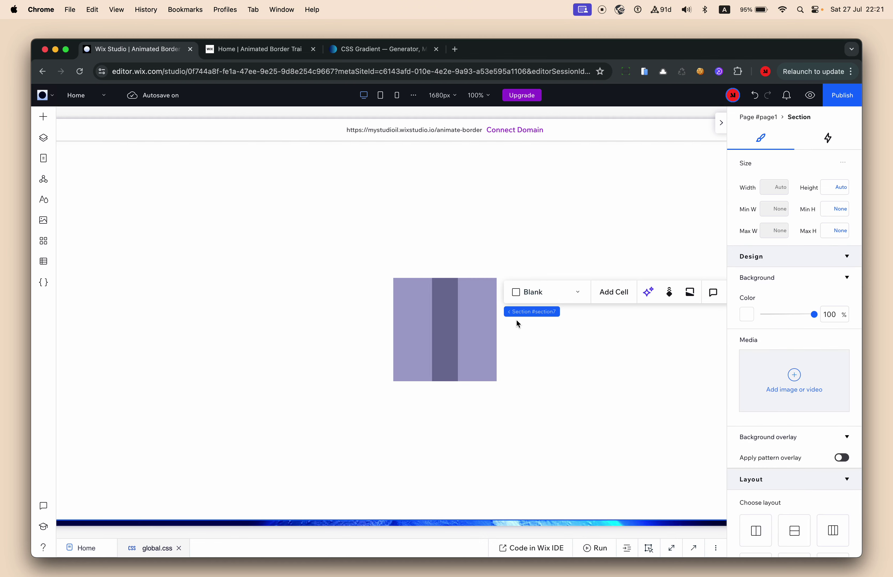
{"action": "left_click", "coordinate": [444, 316]}
{"action": "left_click", "coordinate": [831, 141]}
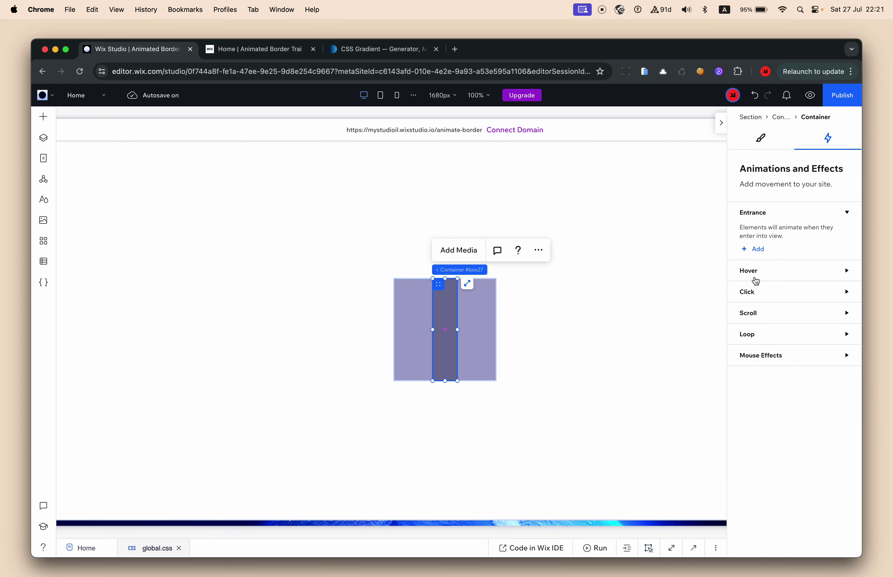
{"action": "left_click", "coordinate": [756, 336]}
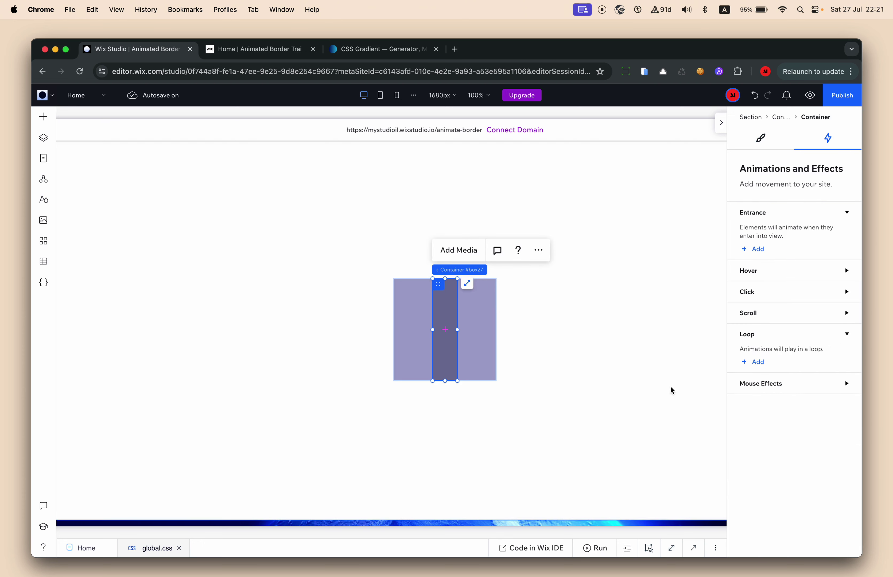
{"action": "left_click", "coordinate": [759, 363]}
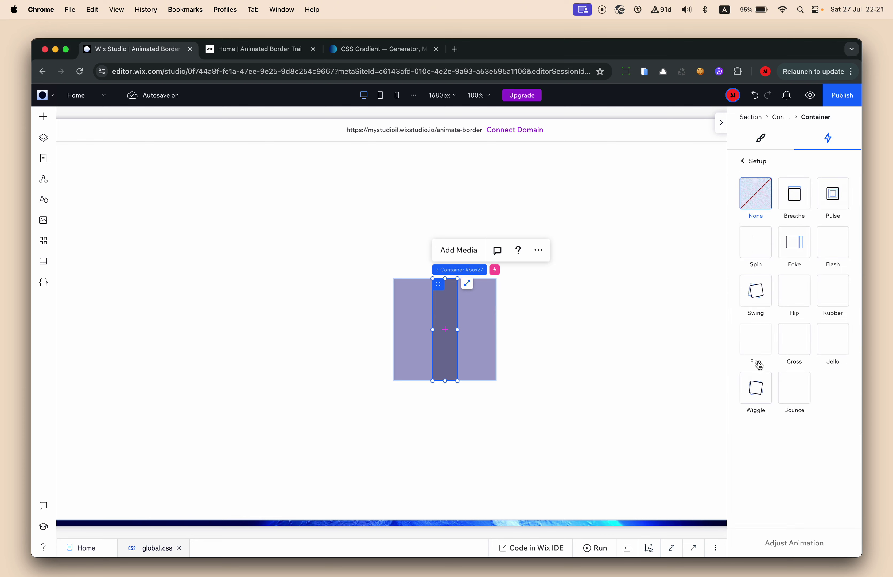
{"action": "left_click", "coordinate": [761, 255]}
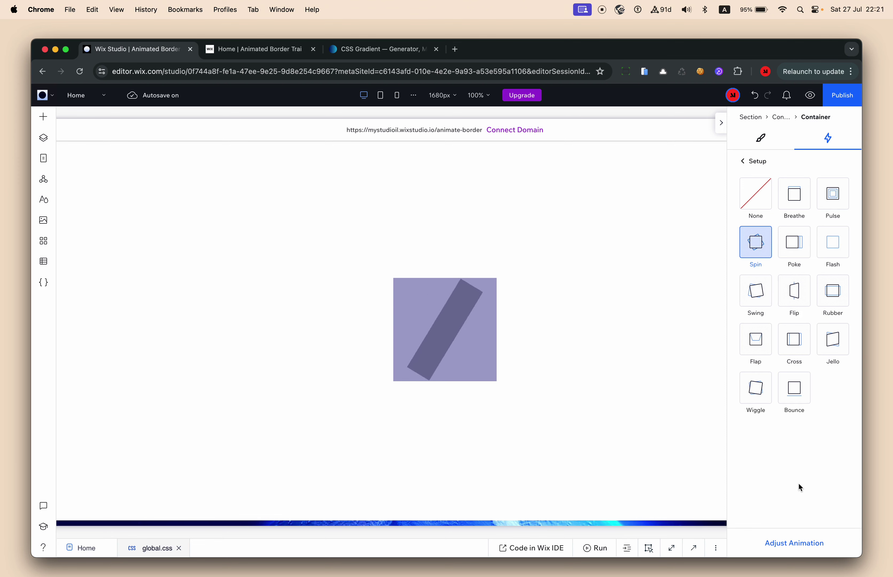
{"action": "left_click", "coordinate": [642, 384]}
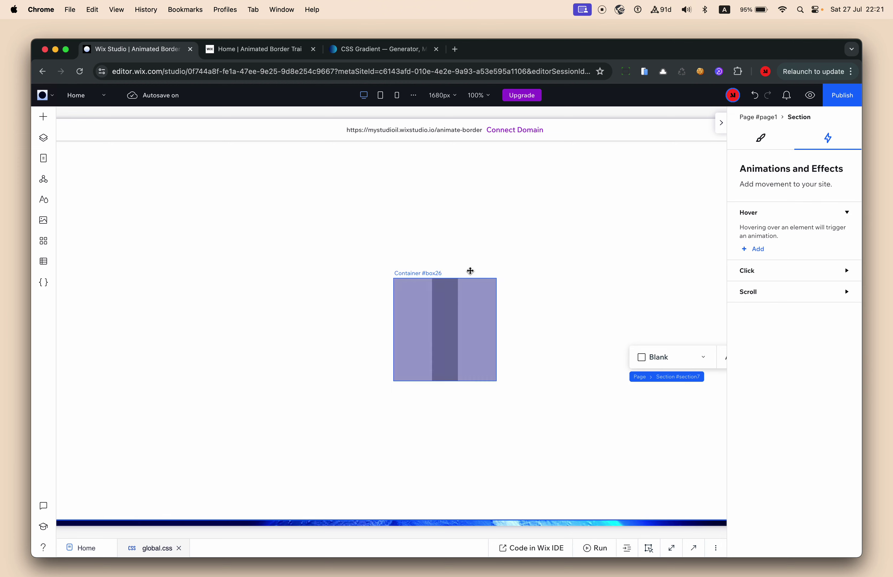
{"action": "left_click", "coordinate": [529, 257]}
{"action": "left_click", "coordinate": [450, 324]}
{"action": "left_click", "coordinate": [327, 286]}
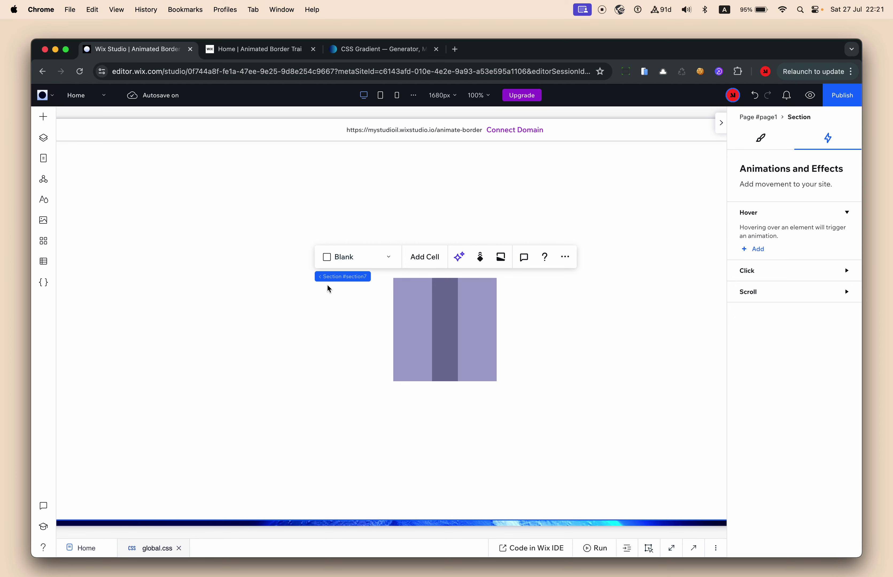
{"action": "left_click", "coordinate": [44, 118]}
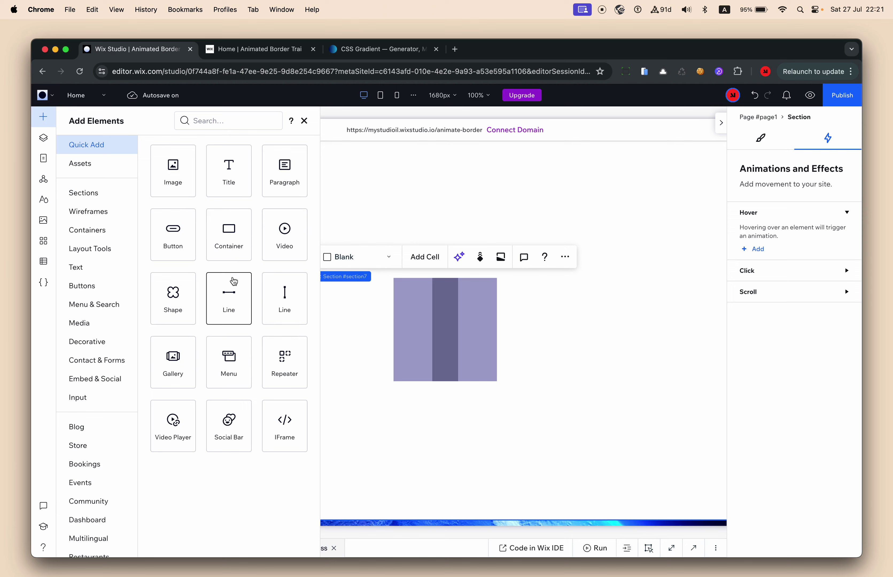
{"action": "left_click_drag", "start_coordinate": [240, 246], "coordinate": [329, 276]}
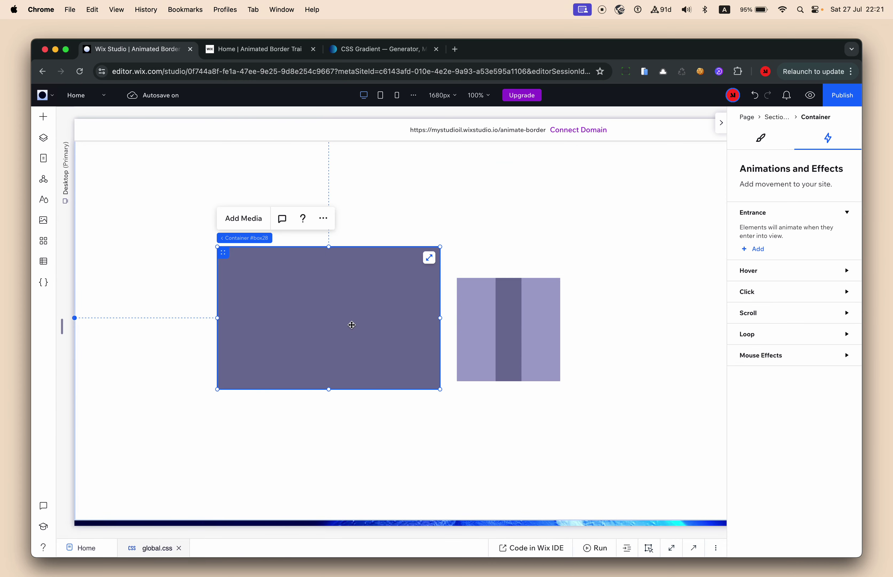
{"action": "key", "text": "Delete"}
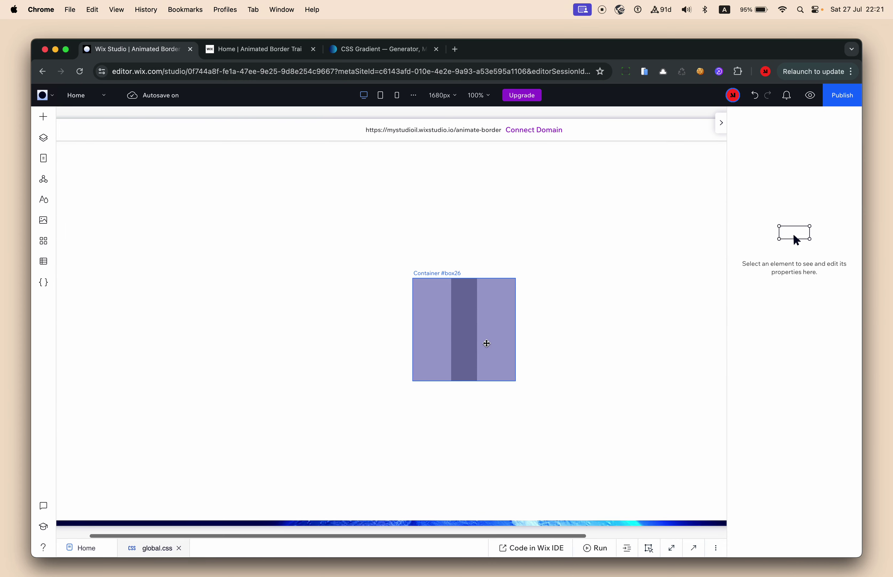
{"action": "scroll", "coordinate": [397, 319], "scroll_direction": "down", "scroll_amount": 3}
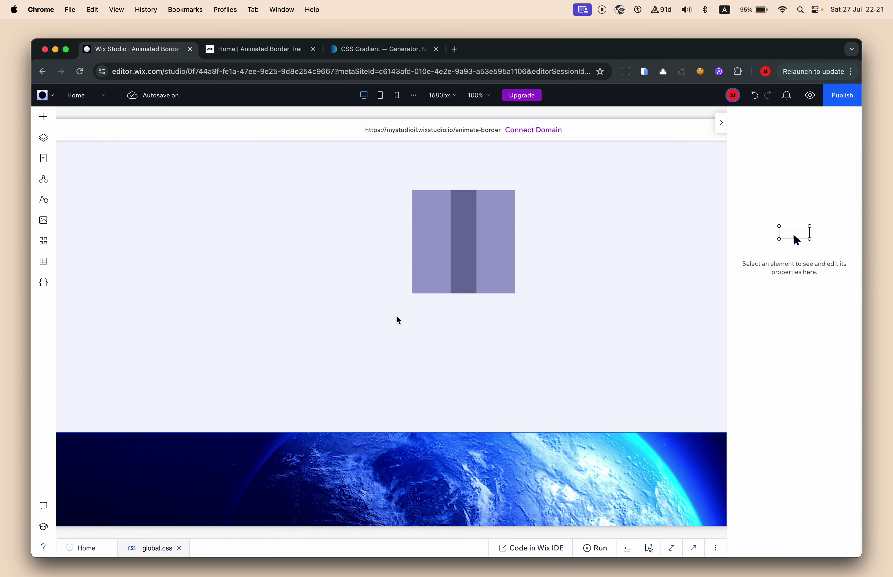
{"action": "scroll", "coordinate": [398, 320], "scroll_direction": "up", "scroll_amount": 3}
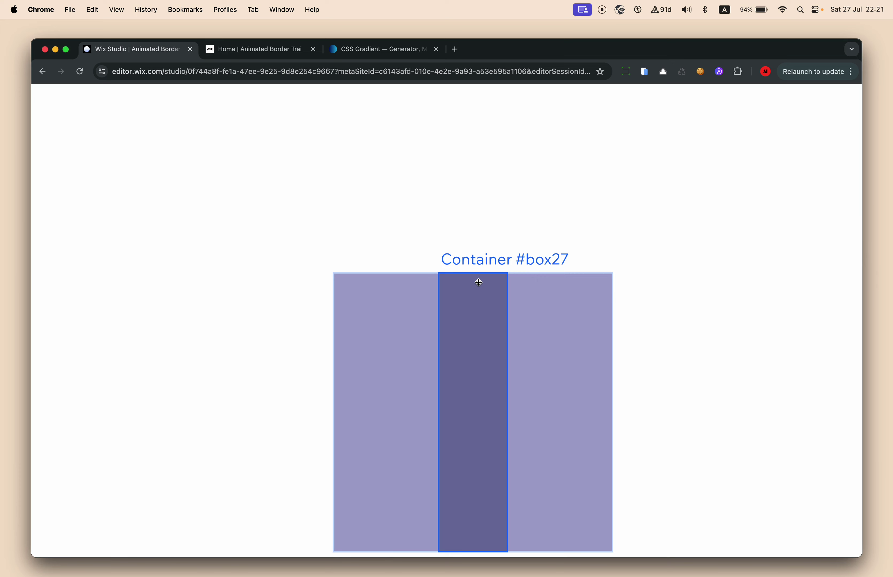
Step: Place new container #box28 left of the square and fill it with the lightest lavender
{"action": "key", "text": "Escape"}
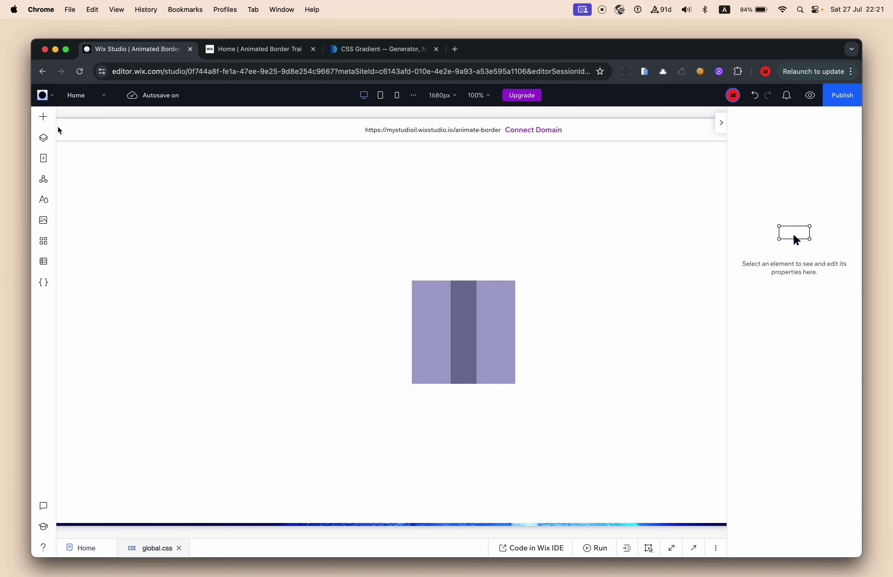
{"action": "left_click", "coordinate": [43, 117]}
{"action": "left_click_drag", "start_coordinate": [237, 234], "coordinate": [340, 330]}
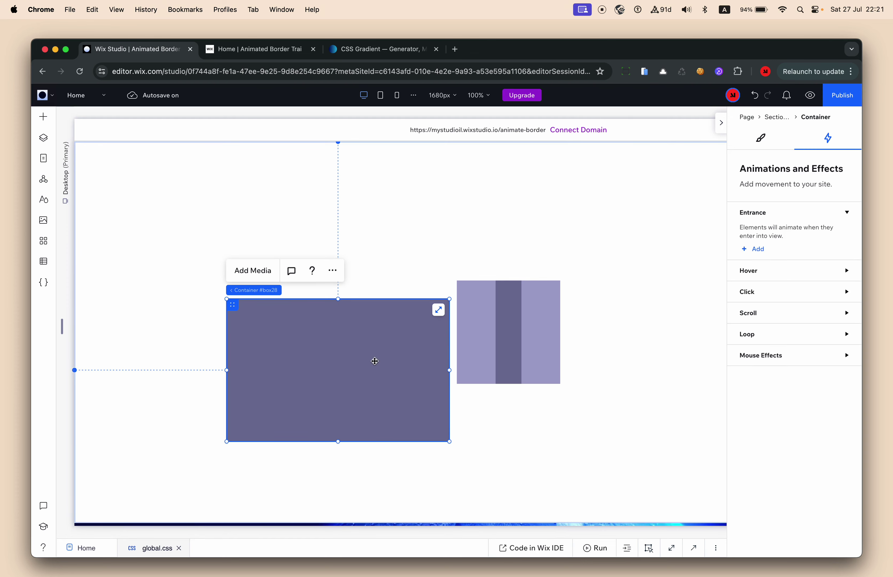
{"action": "left_click", "coordinate": [481, 331]}
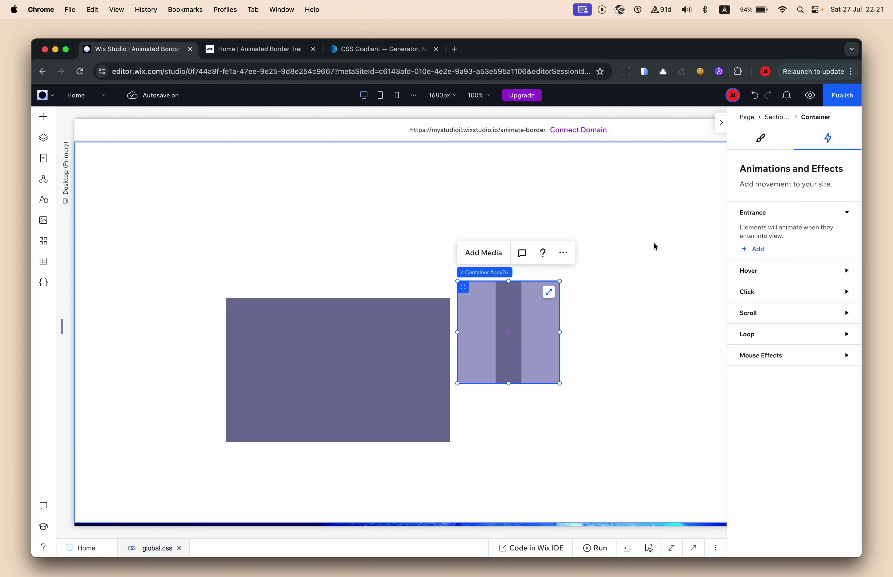
{"action": "left_click", "coordinate": [421, 321]}
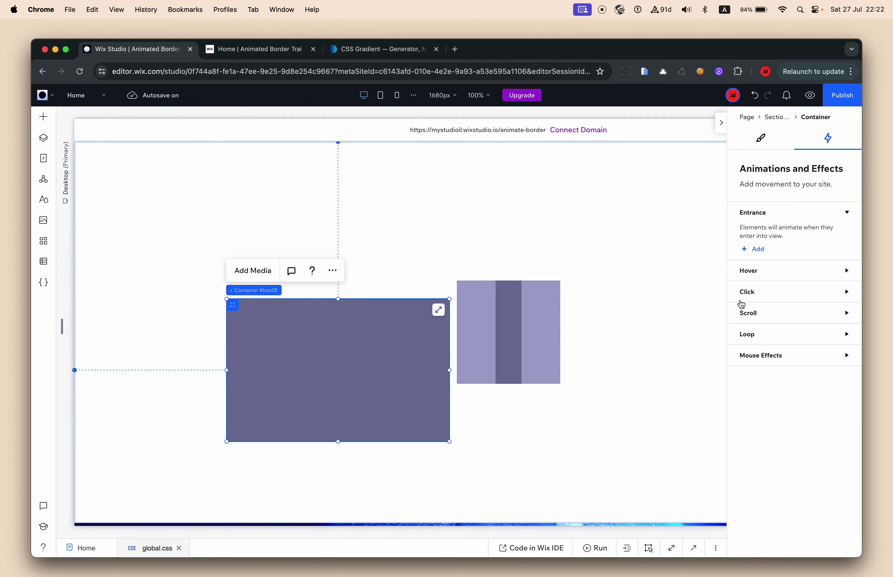
{"action": "left_click", "coordinate": [762, 147]}
{"action": "left_click", "coordinate": [747, 395]}
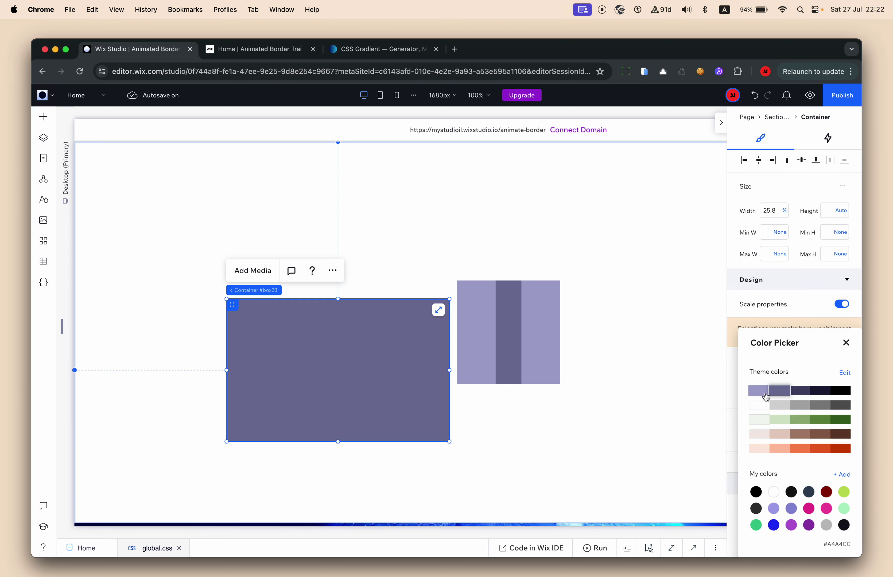
{"action": "left_click", "coordinate": [763, 392]}
{"action": "key", "text": "Escape"}
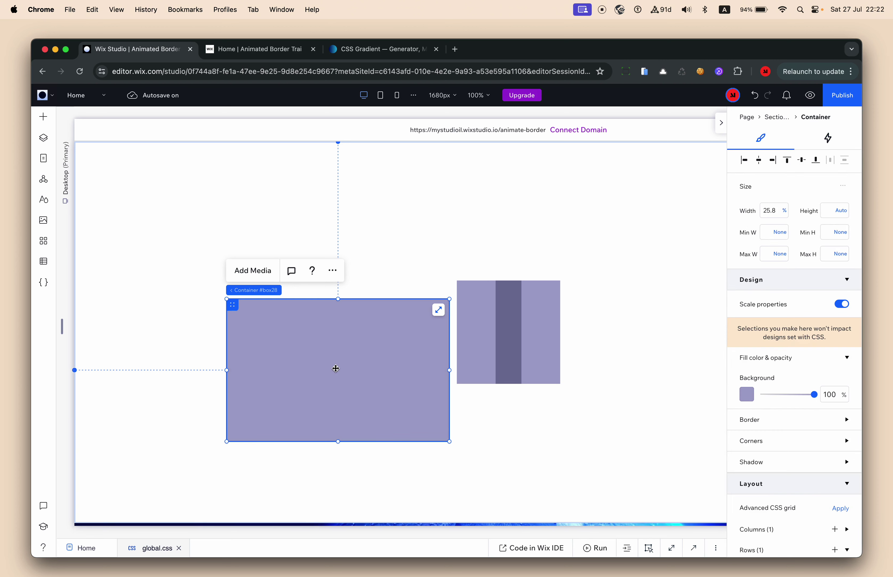
Step: Rename the new container's layer 'Content Wrapper' and the square's layer 'Main Wrapper'
{"action": "left_click", "coordinate": [44, 138]}
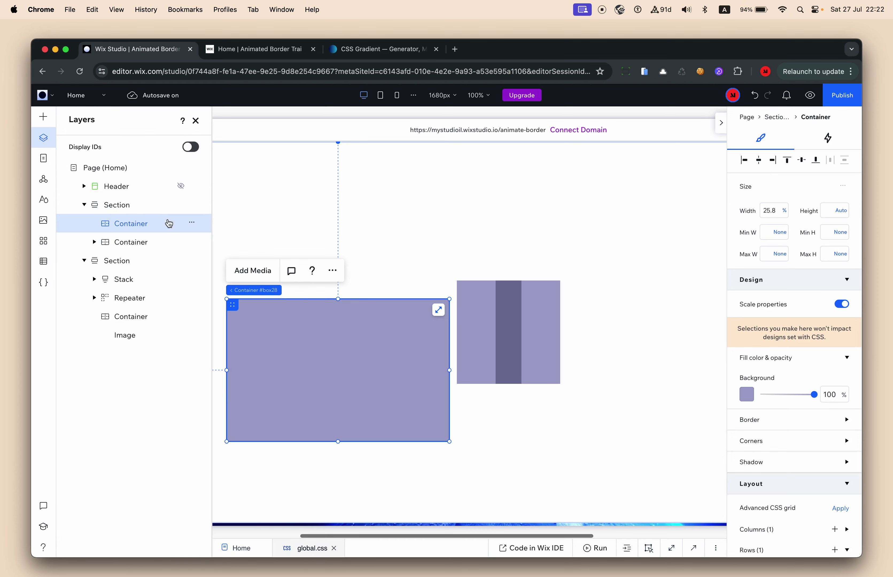
{"action": "double_click", "coordinate": [124, 224]}
{"action": "type", "text": "Content W"}
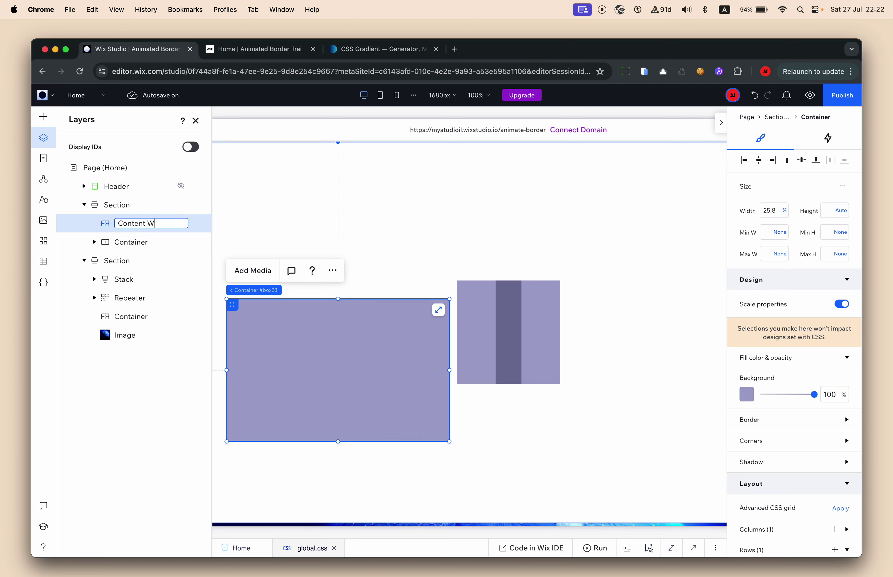
{"action": "type", "text": "rapper"}
{"action": "key", "text": "Return"}
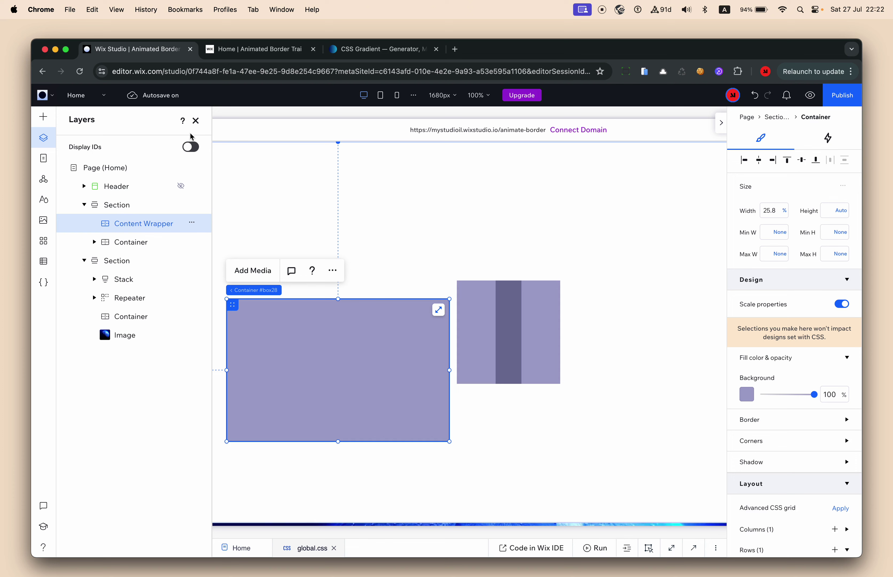
{"action": "left_click", "coordinate": [470, 304]}
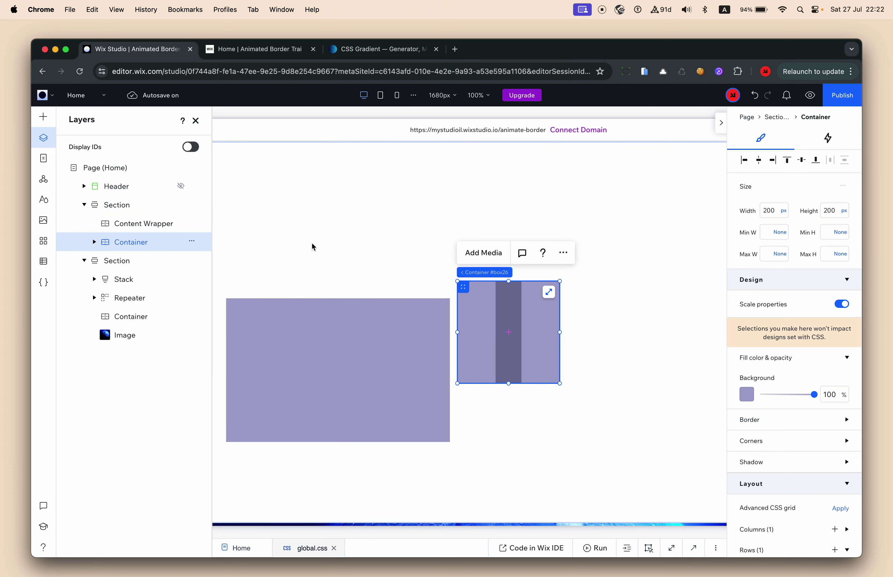
{"action": "double_click", "coordinate": [123, 244]}
{"action": "type", "text": "Ma"}
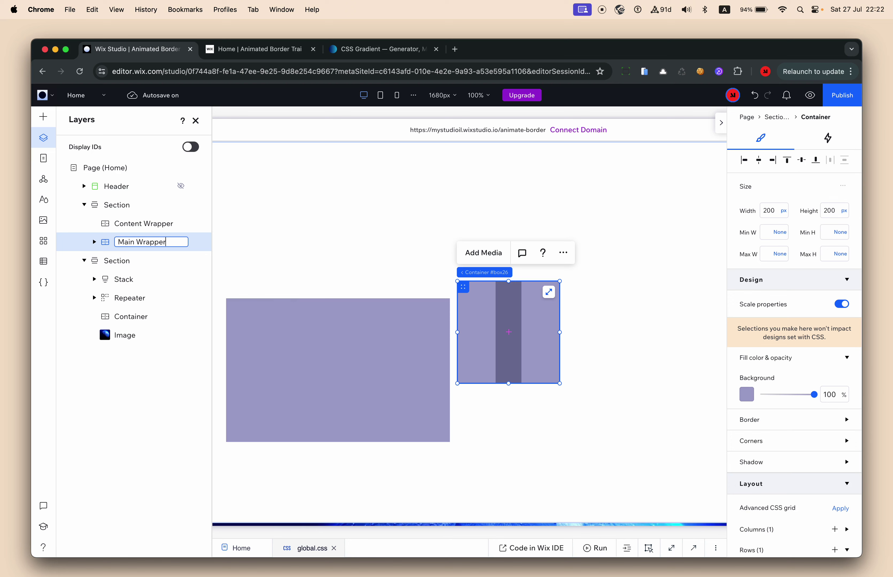
{"action": "type", "text": "in Wrapper"}
{"action": "key", "text": "Return"}
Step: Rename the inner bar's layer 'Rotate Shape'
{"action": "left_click", "coordinate": [516, 307]}
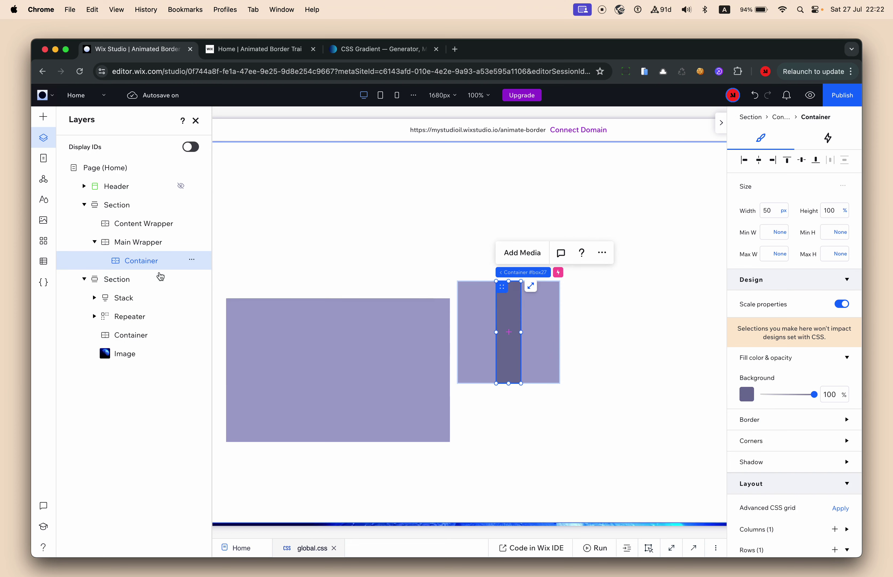
{"action": "double_click", "coordinate": [143, 259]}
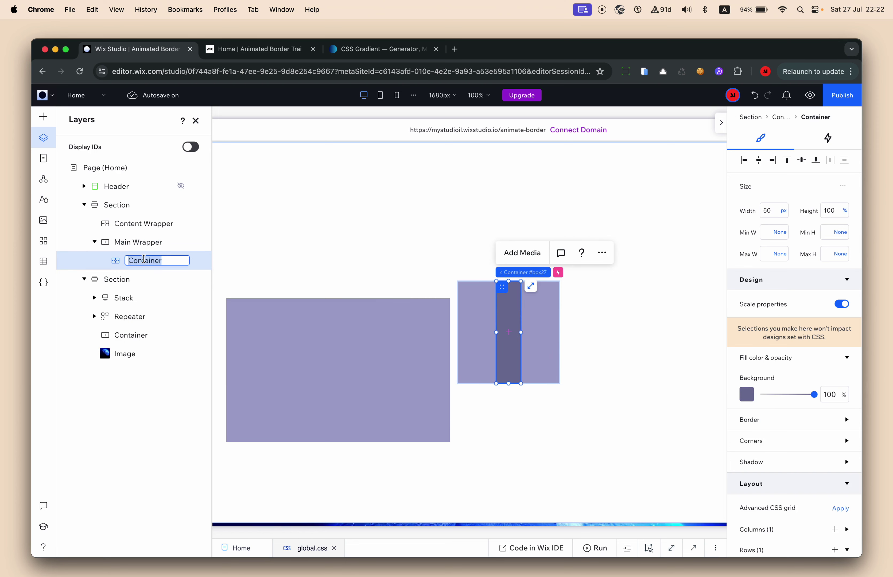
{"action": "type", "text": "Rotate Shape"}
{"action": "key", "text": "Return"}
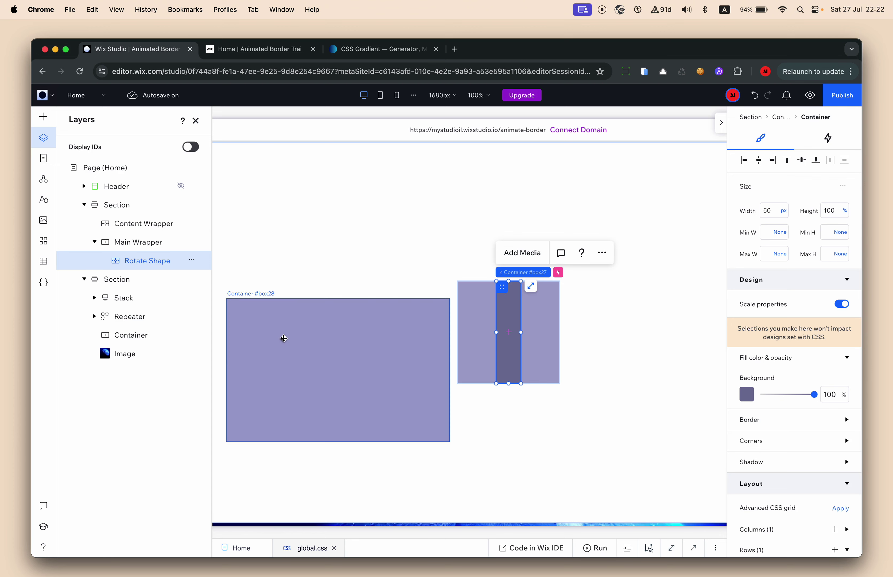
{"action": "left_click", "coordinate": [294, 332]}
Step: Move Content Wrapper over the square and turn off its stretch so width becomes Auto
{"action": "left_click_drag", "start_coordinate": [233, 306], "coordinate": [353, 322]}
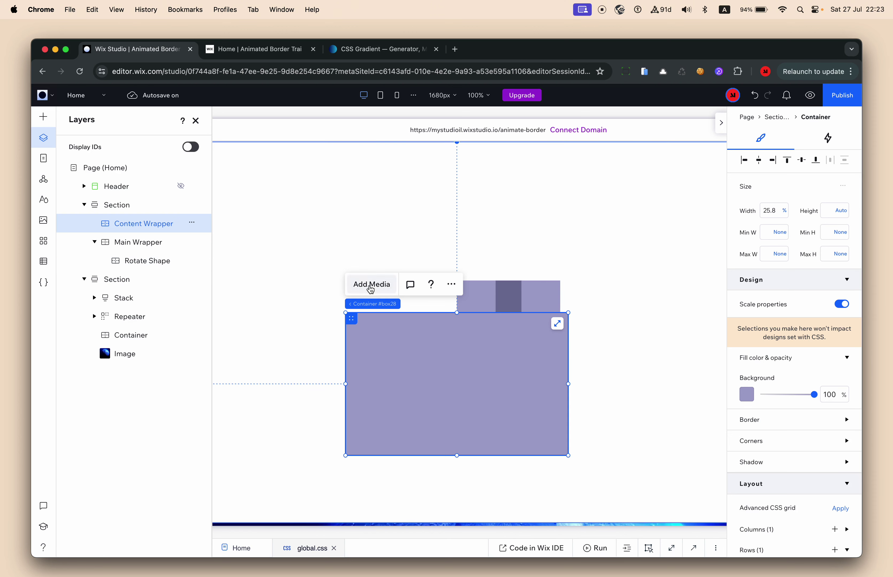
{"action": "left_click_drag", "start_coordinate": [353, 320], "coordinate": [466, 307]}
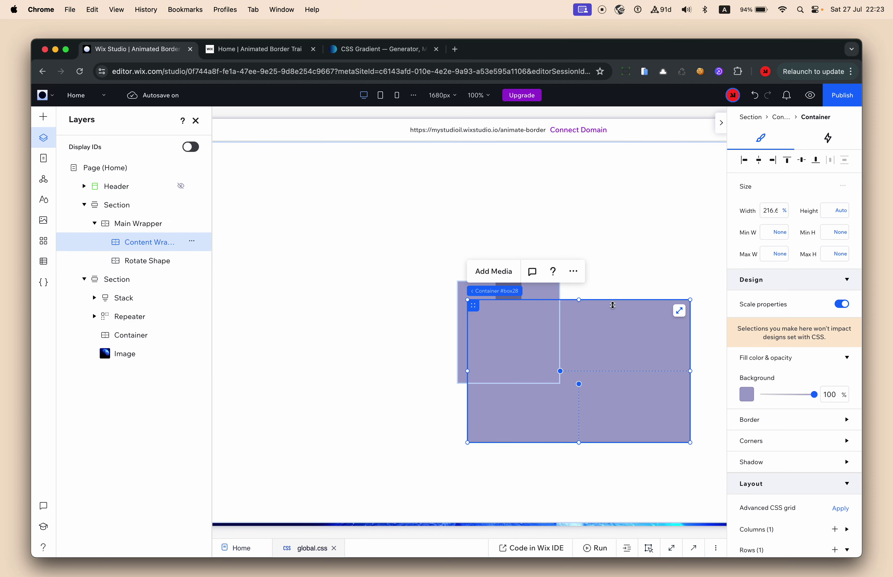
{"action": "left_click", "coordinate": [684, 313]}
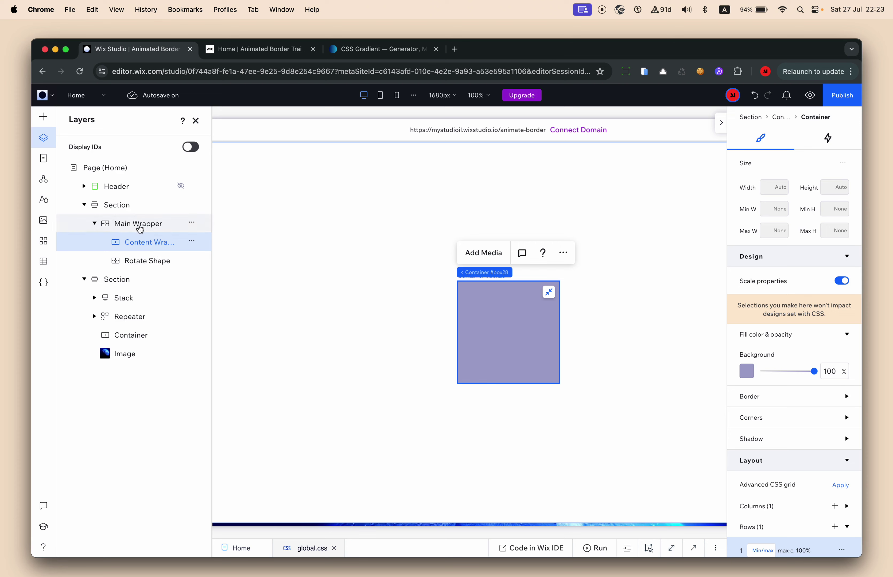
Step: Widen the Layers list to show full names and select Main Wrapper
{"action": "left_click", "coordinate": [148, 261]}
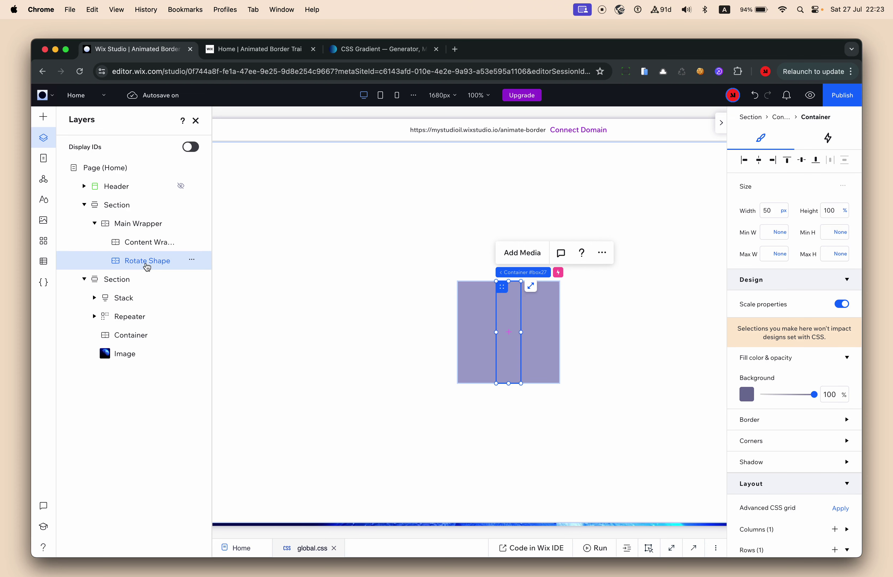
{"action": "left_click", "coordinate": [147, 244]}
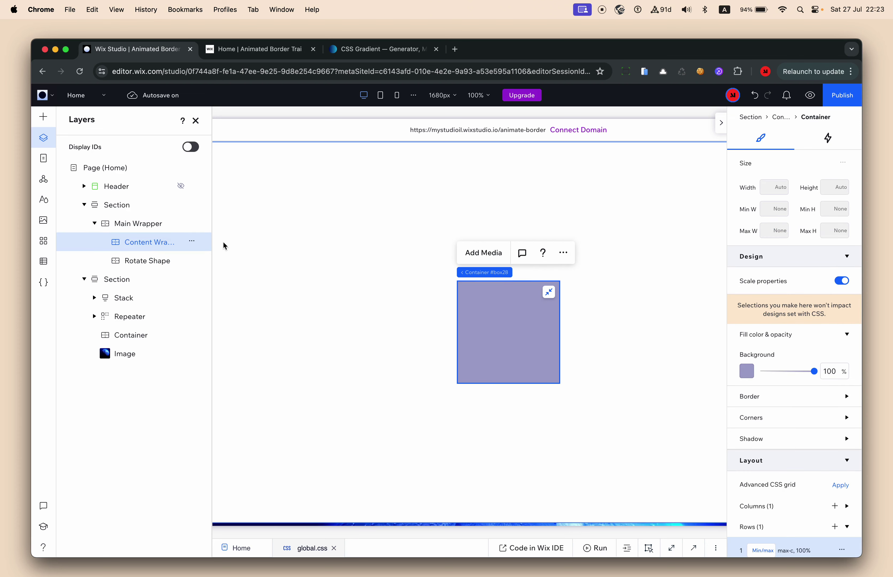
{"action": "left_click_drag", "start_coordinate": [212, 239], "coordinate": [266, 239]}
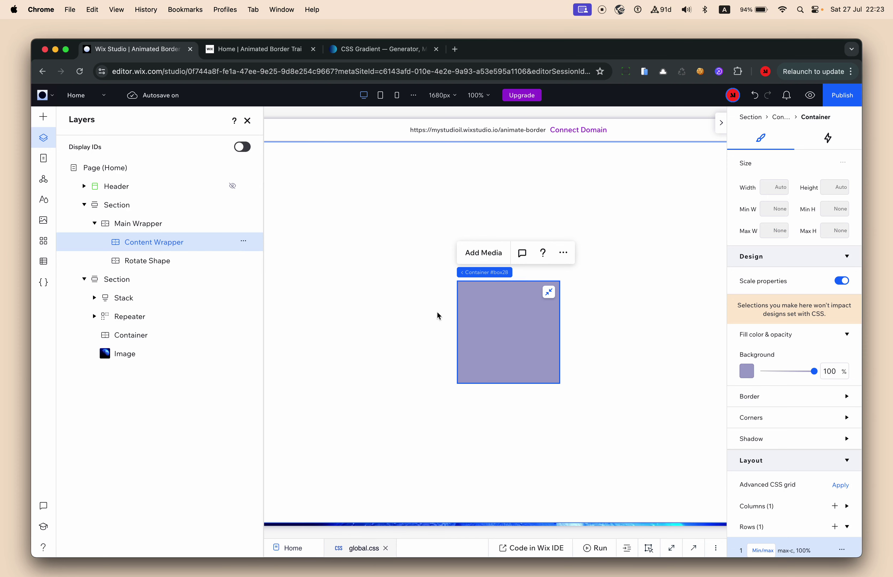
{"action": "mouse_move", "coordinate": [495, 274]}
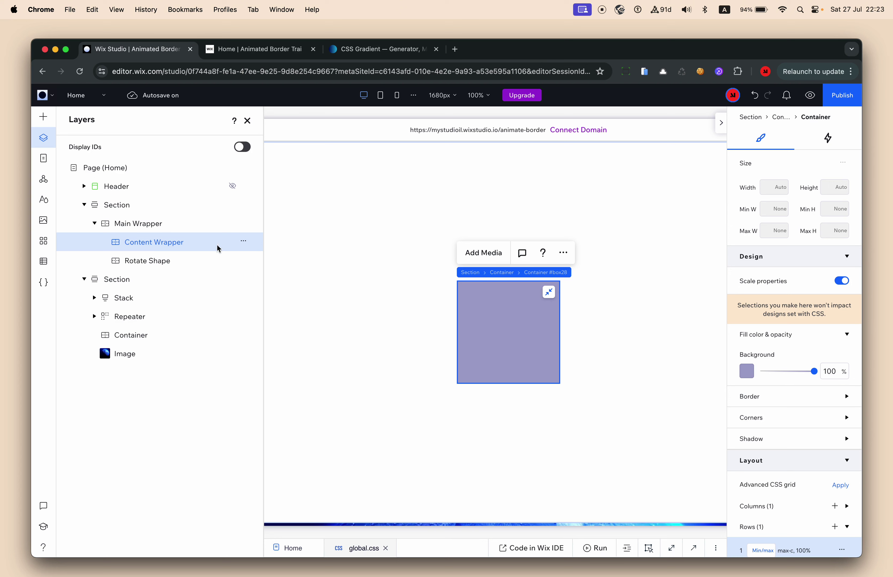
{"action": "left_click", "coordinate": [148, 225]}
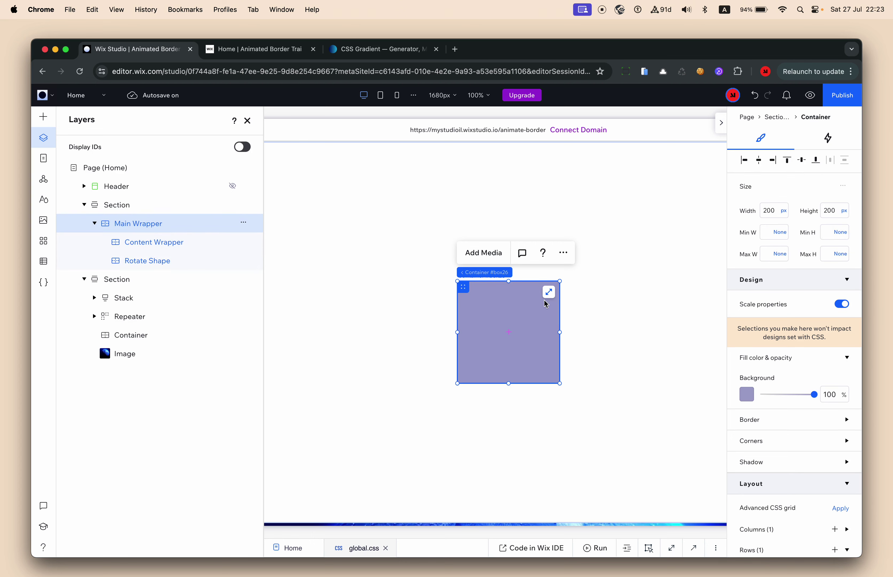
{"action": "left_click", "coordinate": [279, 51]}
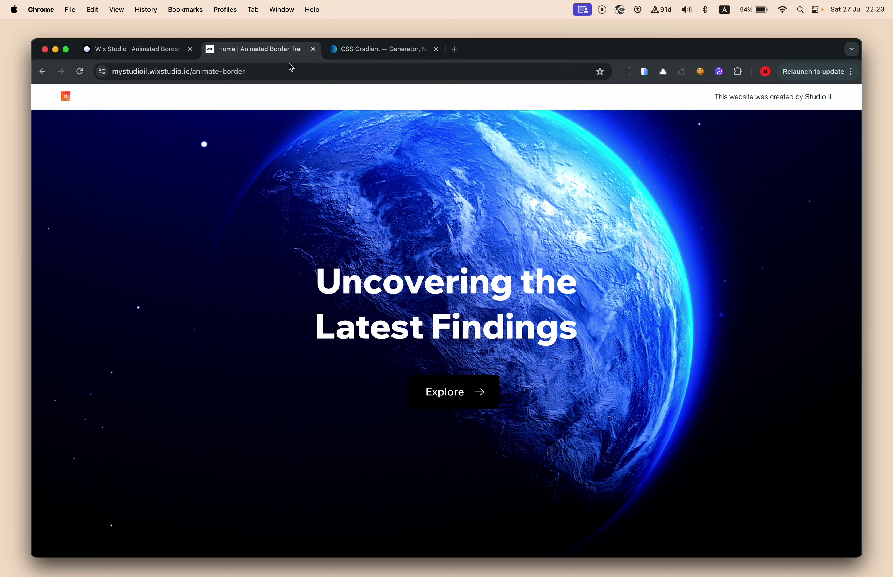
{"action": "scroll", "coordinate": [481, 403], "scroll_direction": "up", "scroll_amount": 5}
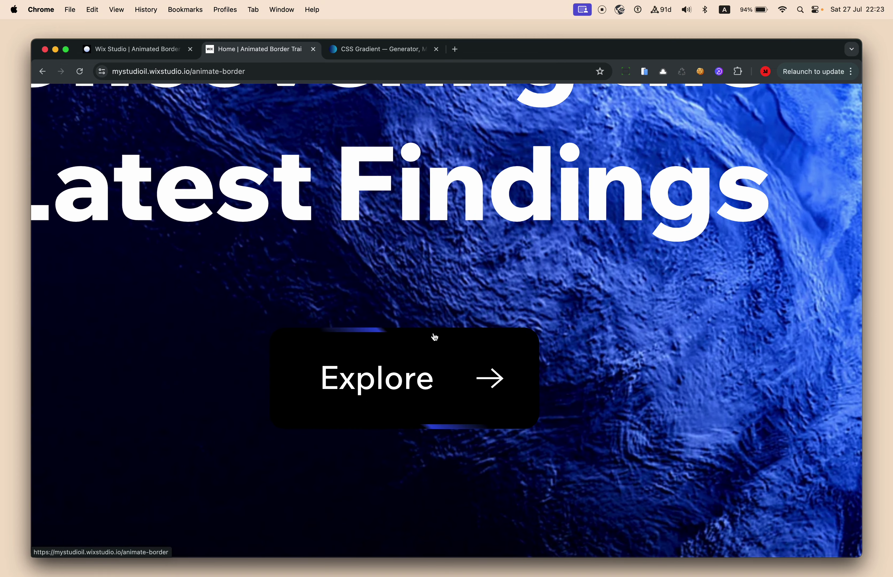
{"action": "scroll", "coordinate": [435, 337], "scroll_direction": "down", "scroll_amount": 5}
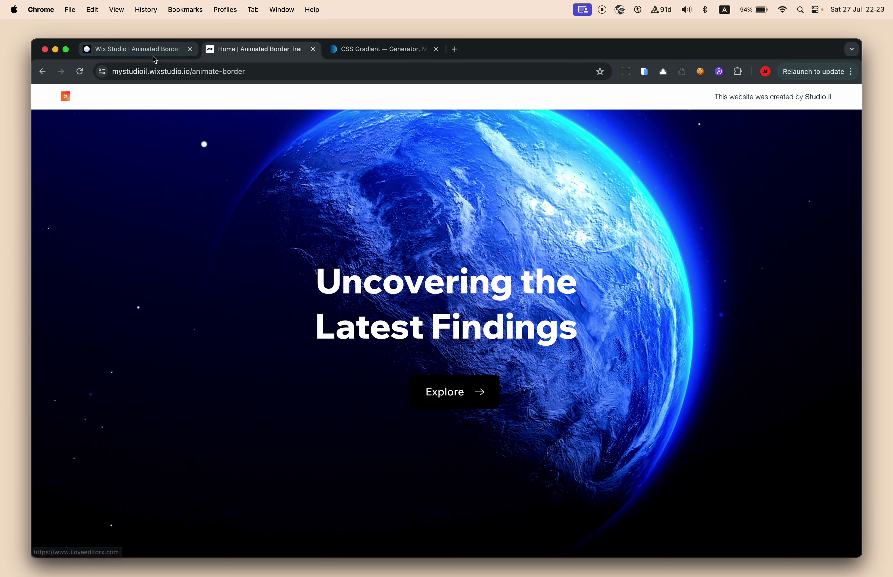
{"action": "left_click", "coordinate": [154, 52]}
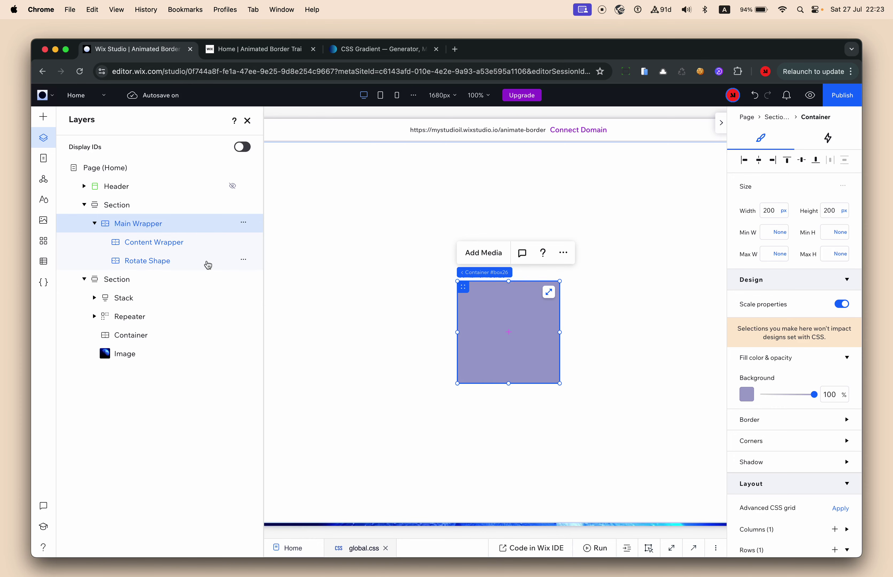
Step: Set Main Wrapper's padding to 20px on all sides
{"action": "scroll", "coordinate": [781, 469], "scroll_direction": "down", "scroll_amount": 10}
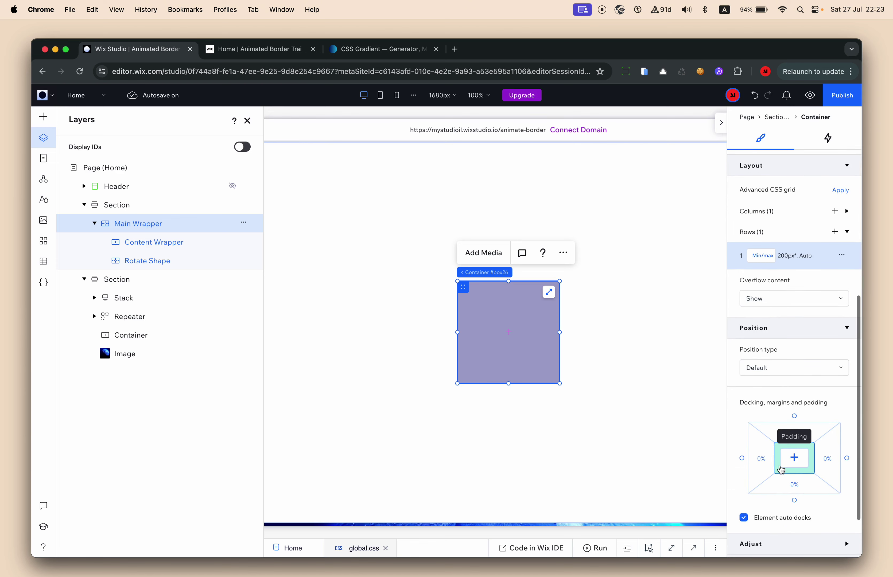
{"action": "left_click", "coordinate": [768, 468]}
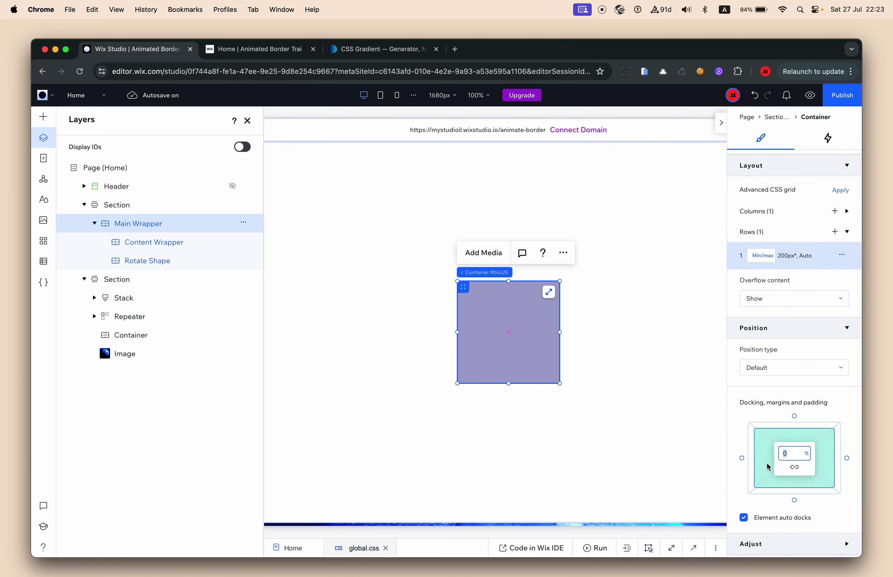
{"action": "type", "text": "20px"}
{"action": "key", "text": "Return"}
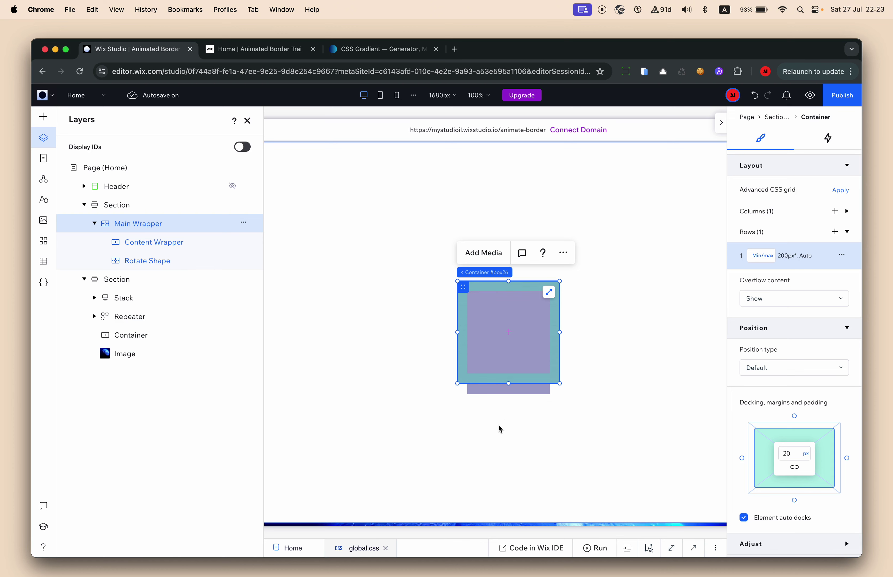
{"action": "left_click", "coordinate": [505, 343]}
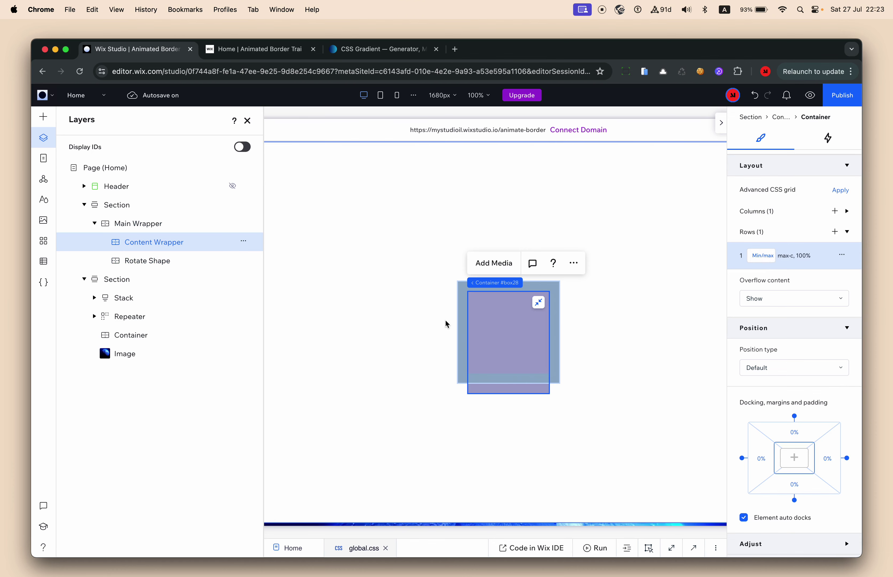
Step: Change the Rotate Shape's grid row size unit from Min/max to Fraction (fr)
{"action": "scroll", "coordinate": [803, 300], "scroll_direction": "up", "scroll_amount": 8}
{"action": "scroll", "coordinate": [803, 300], "scroll_direction": "down", "scroll_amount": 7}
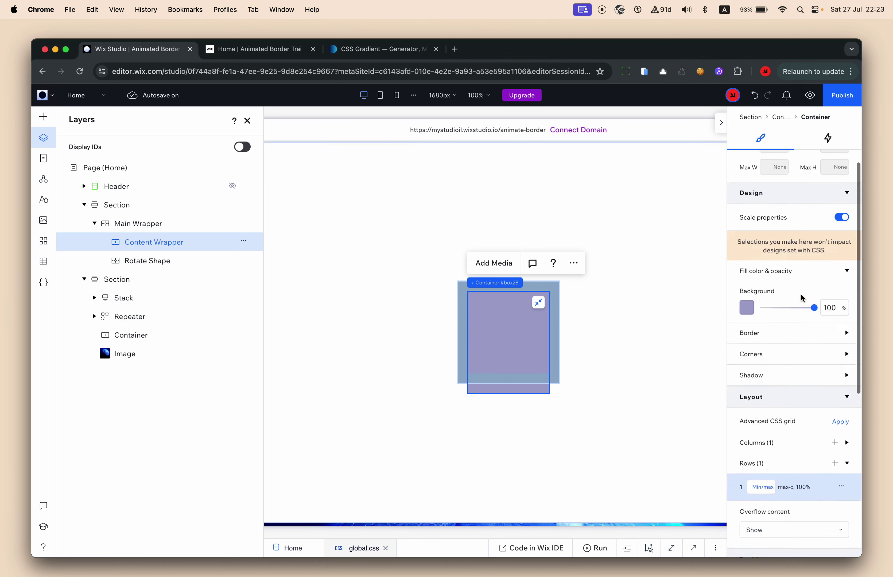
{"action": "left_click", "coordinate": [762, 282]}
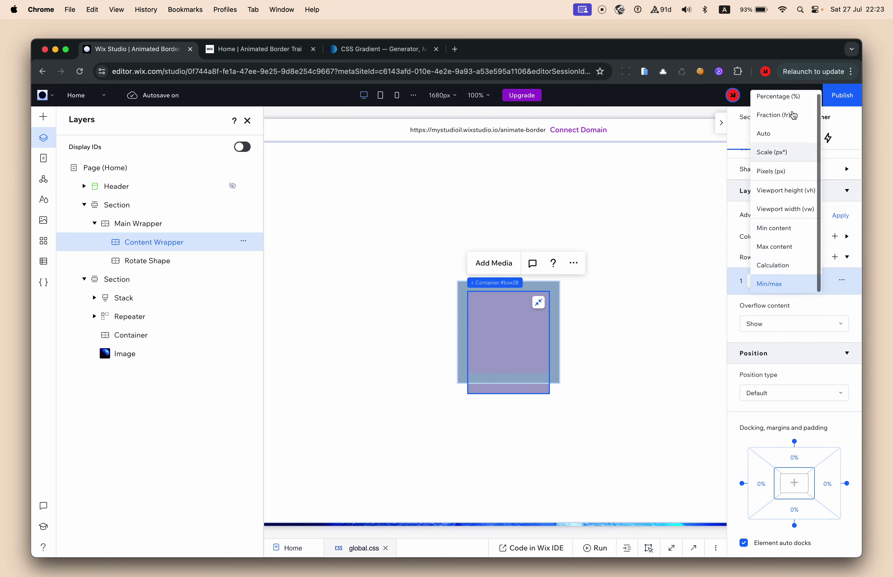
{"action": "key", "text": "Escape"}
{"action": "left_click", "coordinate": [170, 261]}
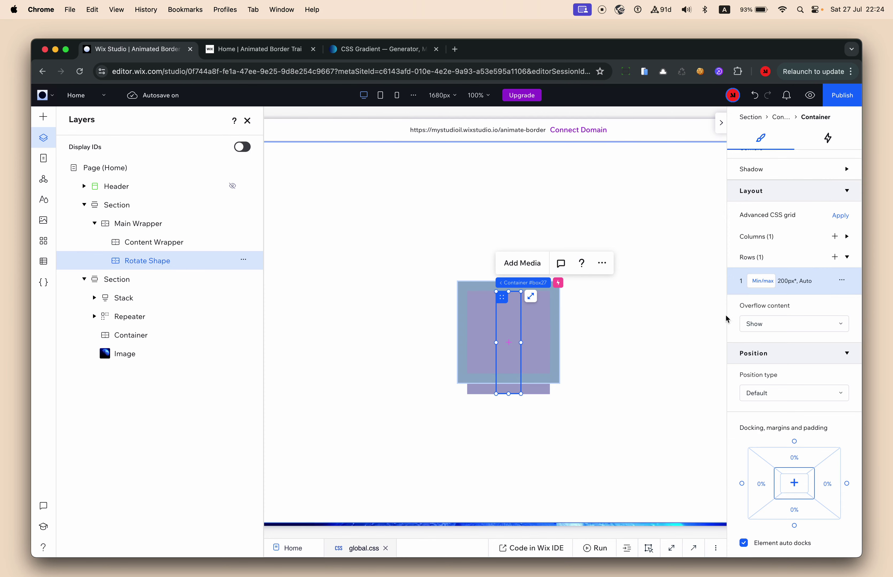
{"action": "scroll", "coordinate": [766, 284], "scroll_direction": "up", "scroll_amount": 8}
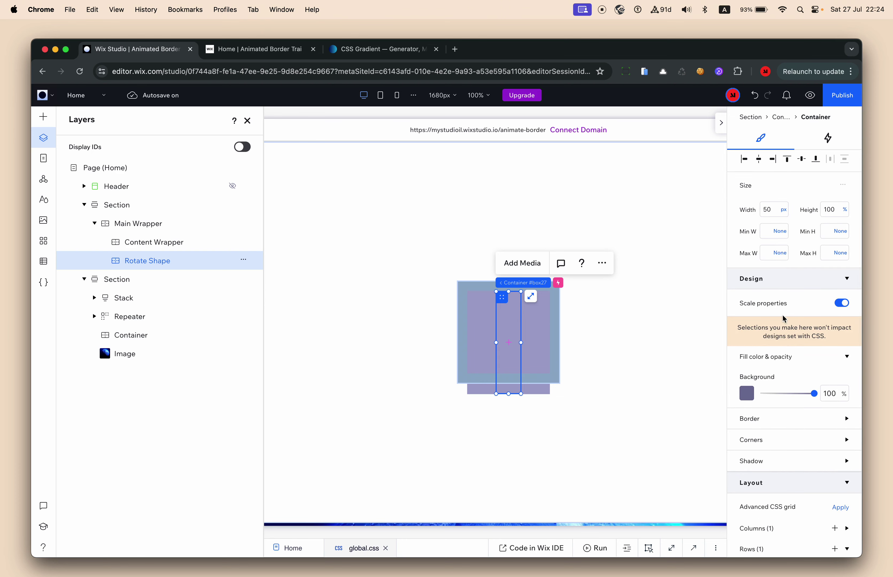
{"action": "scroll", "coordinate": [784, 315], "scroll_direction": "down", "scroll_amount": 5}
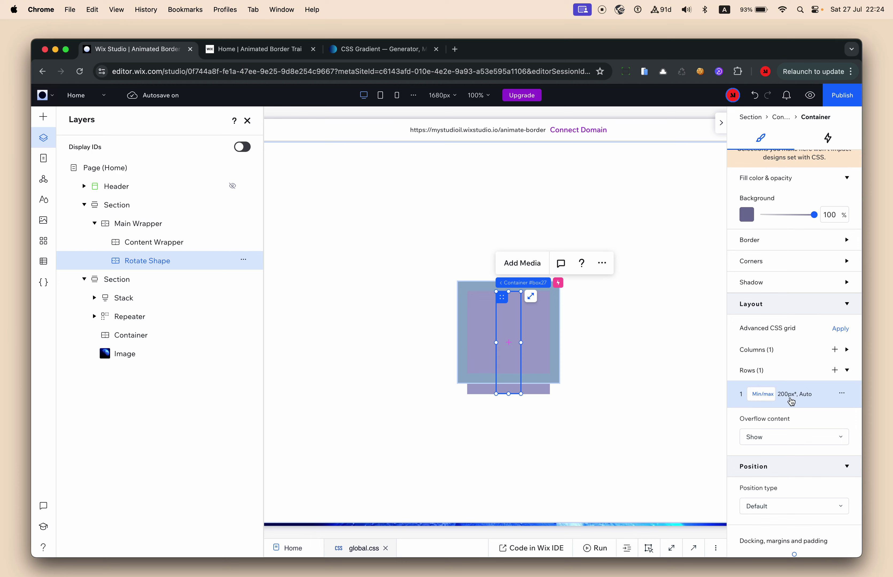
{"action": "left_click", "coordinate": [768, 399]}
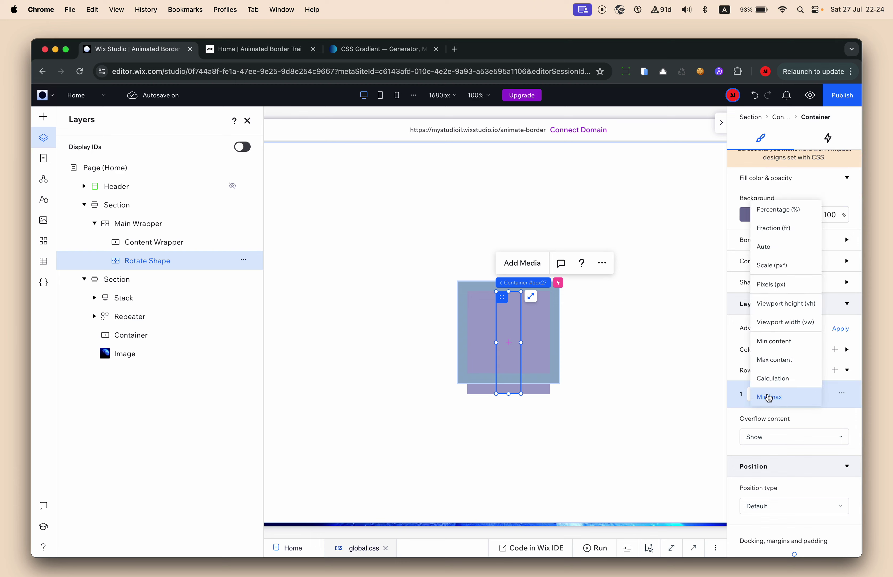
{"action": "left_click", "coordinate": [793, 230]}
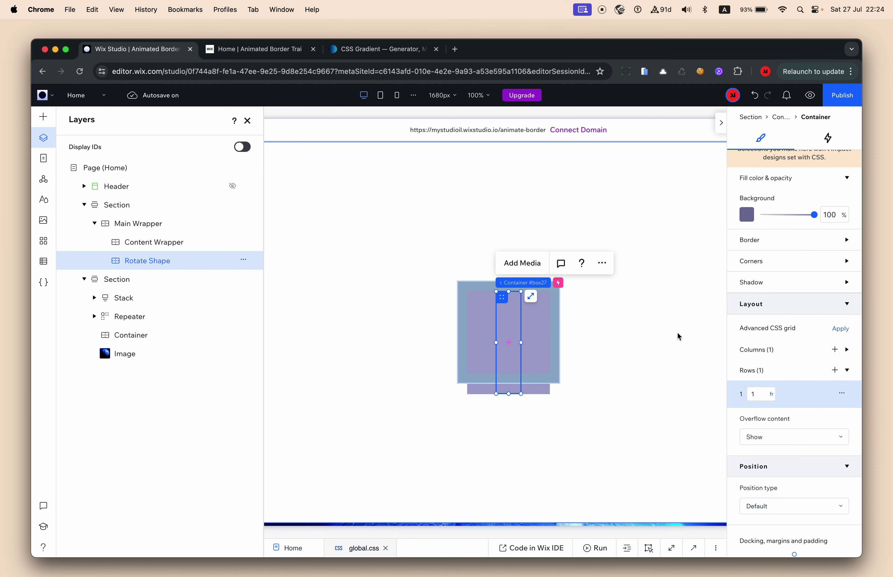
Step: Move Rotate Shape above Content Wrapper in the layer order
{"action": "scroll", "coordinate": [771, 333], "scroll_direction": "up", "scroll_amount": 5}
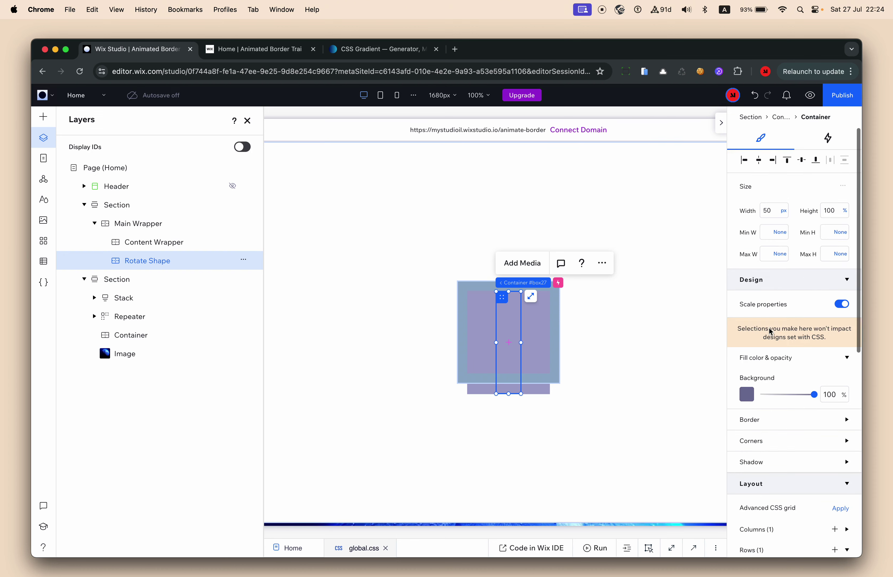
{"action": "left_click", "coordinate": [480, 359]}
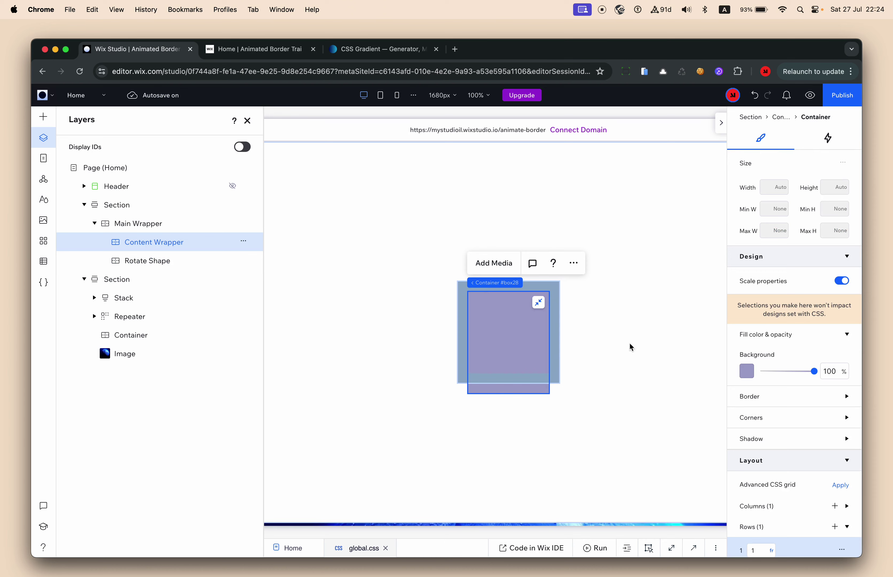
{"action": "scroll", "coordinate": [798, 406], "scroll_direction": "down", "scroll_amount": 4}
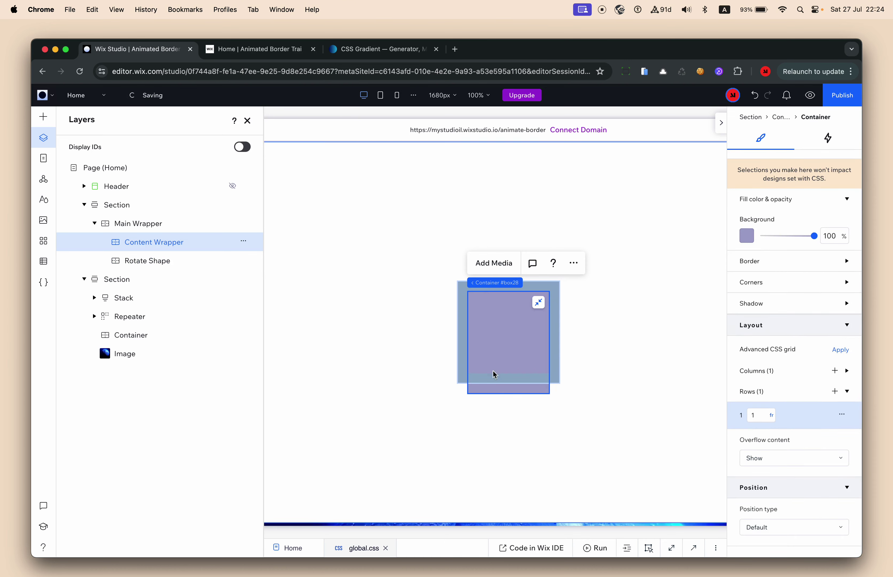
{"action": "left_click", "coordinate": [128, 262]}
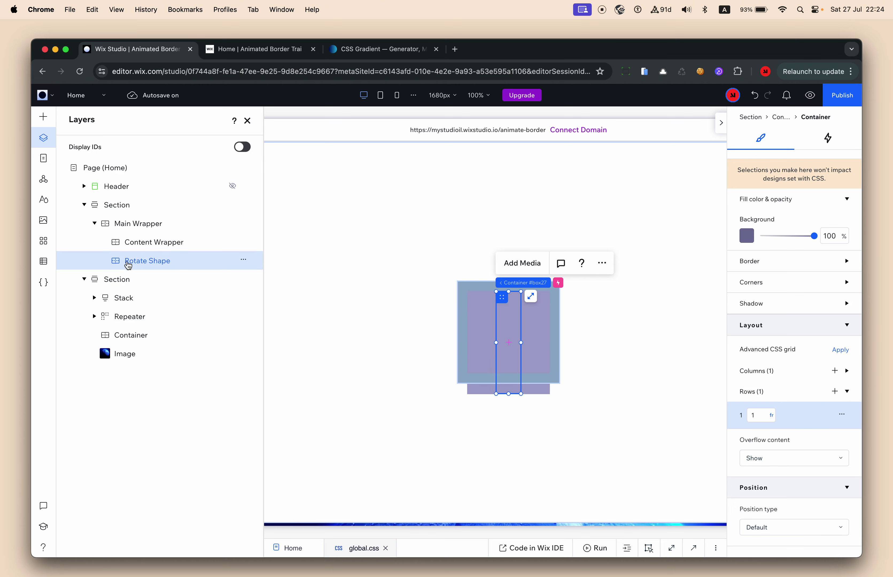
{"action": "key", "text": "super+Up"}
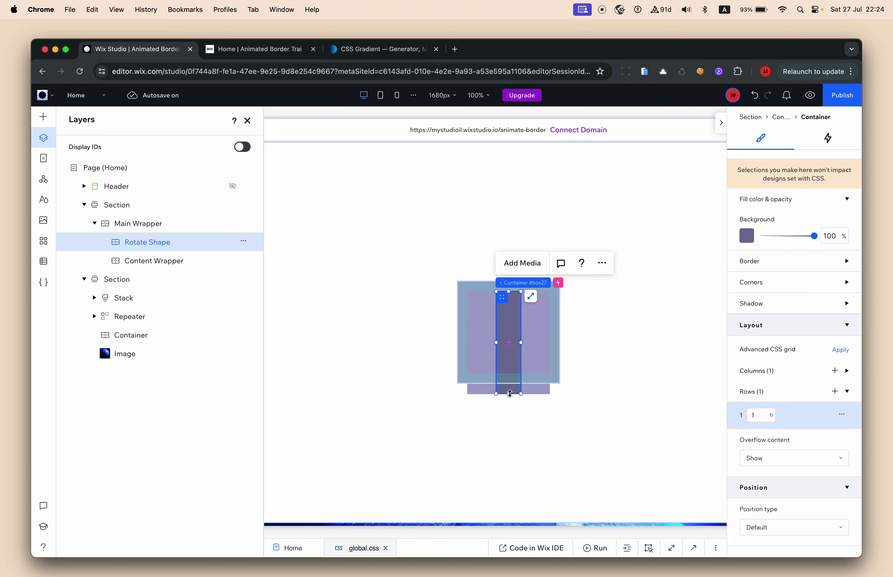
{"action": "left_click", "coordinate": [116, 227]}
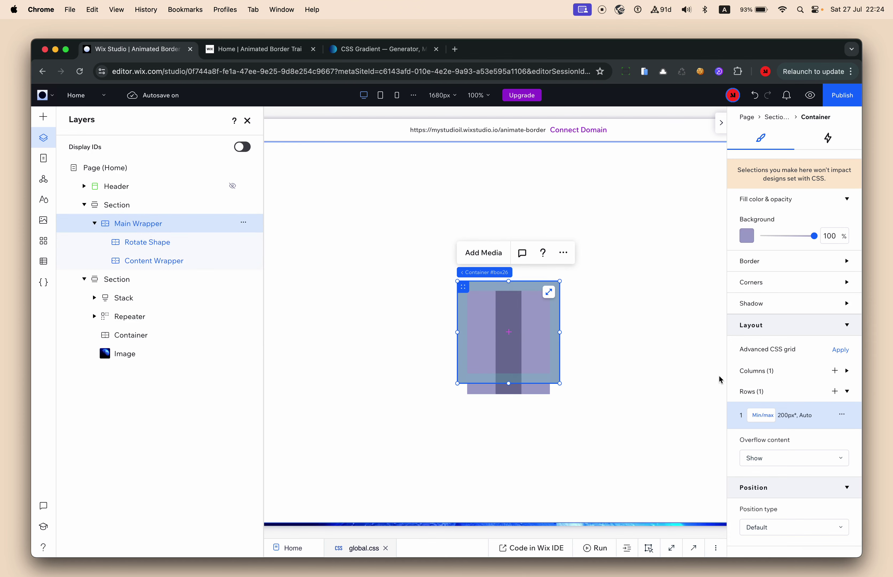
{"action": "left_click", "coordinate": [773, 418]}
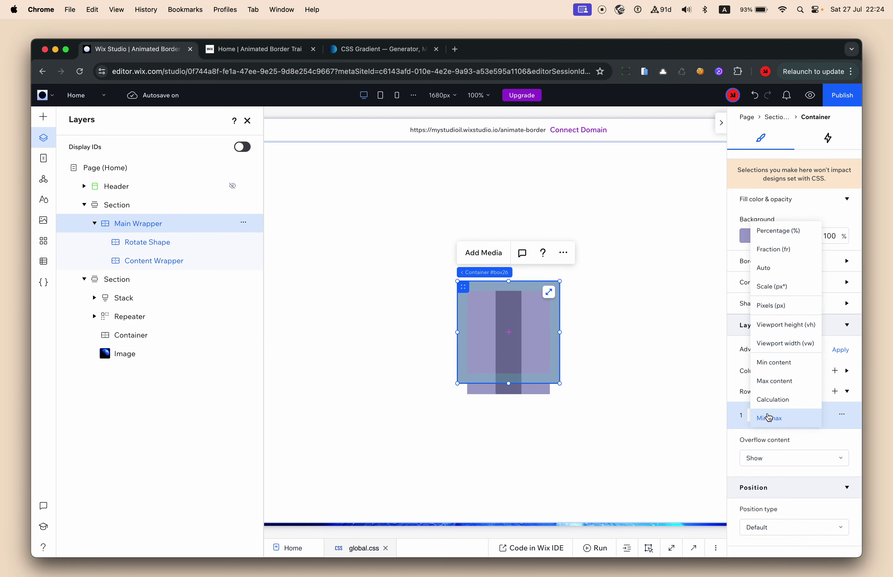
{"action": "left_click", "coordinate": [792, 255]}
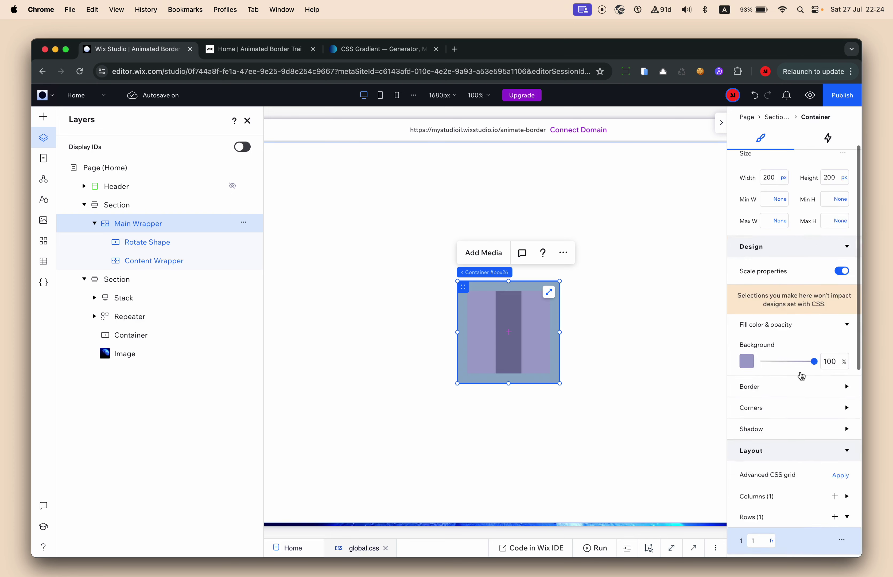
{"action": "scroll", "coordinate": [801, 375], "scroll_direction": "up", "scroll_amount": 5}
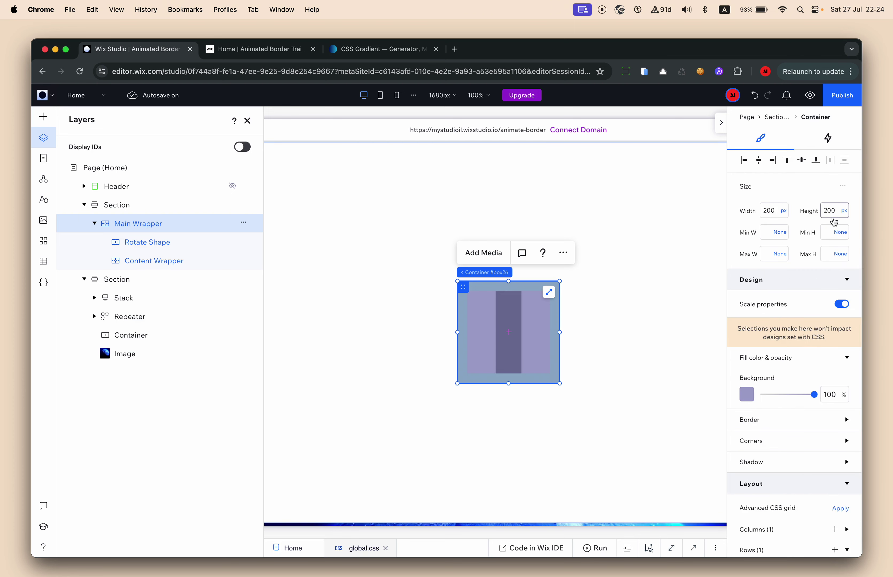
{"action": "left_click", "coordinate": [611, 299]}
{"action": "left_click", "coordinate": [479, 333]}
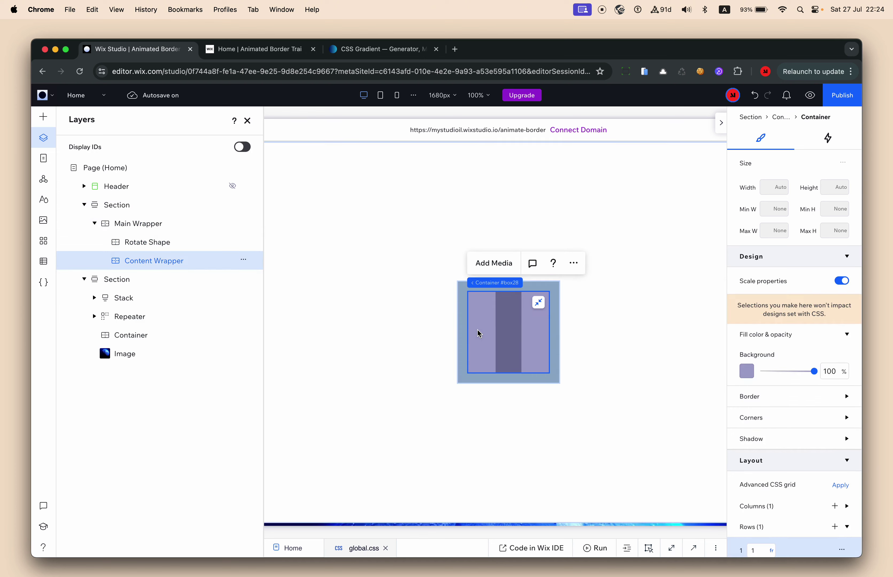
{"action": "mouse_move", "coordinate": [173, 264]}
{"action": "left_mouse_down"}
{"action": "mouse_move", "coordinate": [176, 241]}
{"action": "mouse_move", "coordinate": [177, 261]}
{"action": "left_mouse_up"}
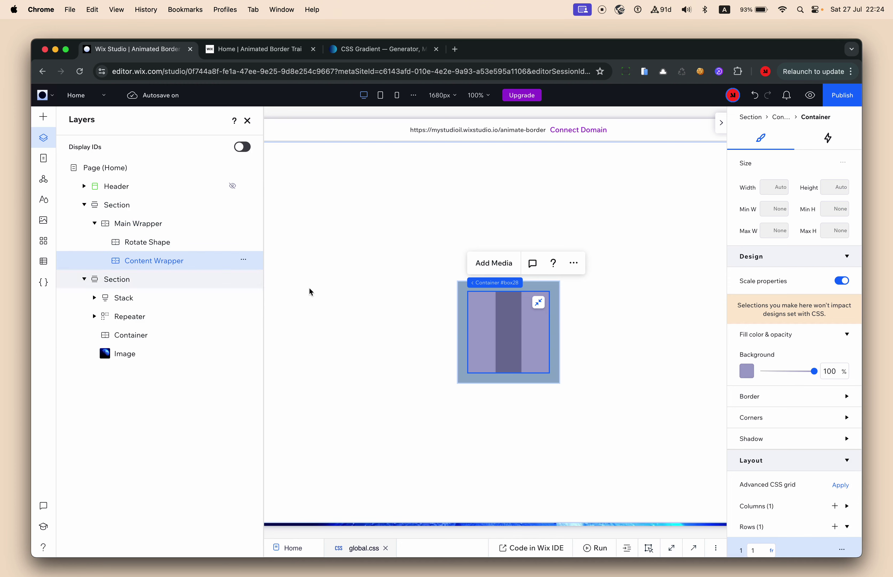
{"action": "left_click", "coordinate": [338, 307]}
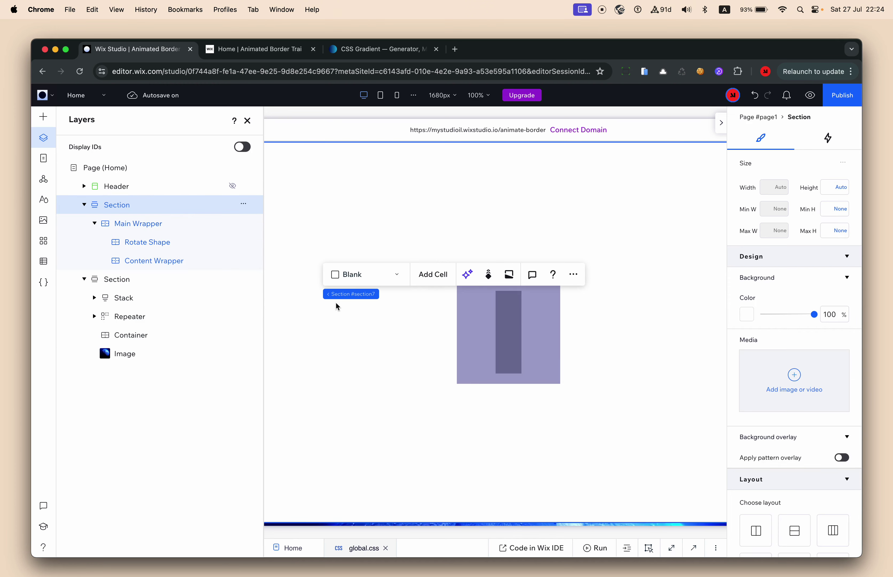
{"action": "left_click", "coordinate": [460, 315]}
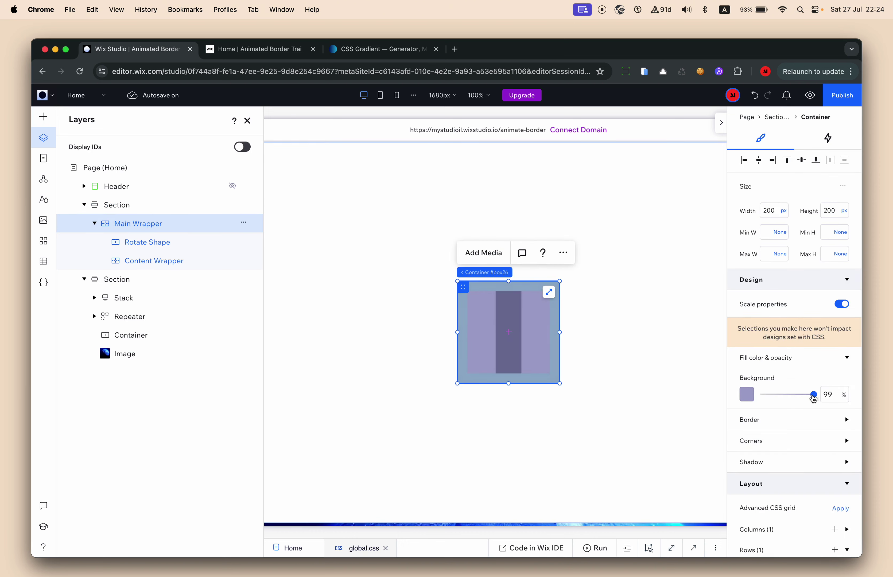
Step: Set the outer box background opacity to 59%
{"action": "left_click_drag", "start_coordinate": [813, 398], "coordinate": [793, 399]}
{"action": "left_click", "coordinate": [710, 397]}
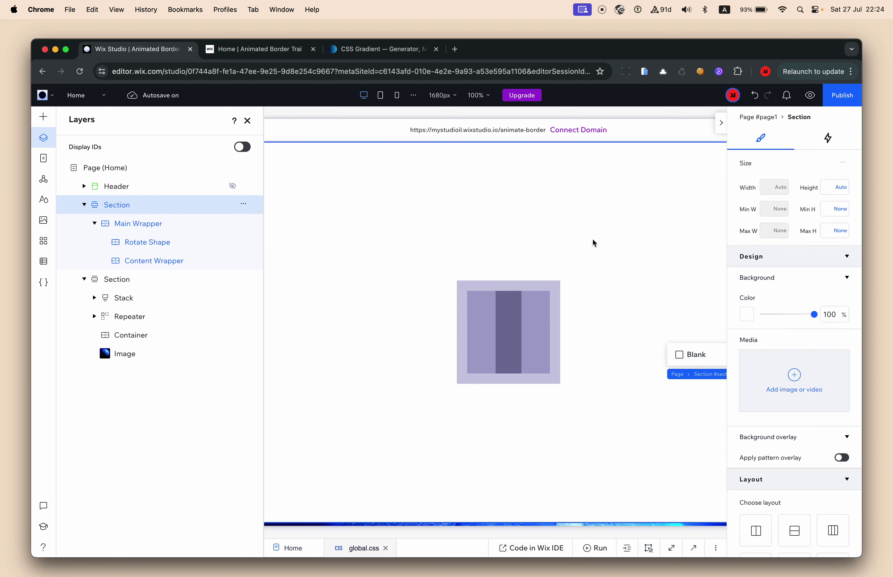
{"action": "scroll", "coordinate": [592, 243], "scroll_direction": "up", "scroll_amount": 5}
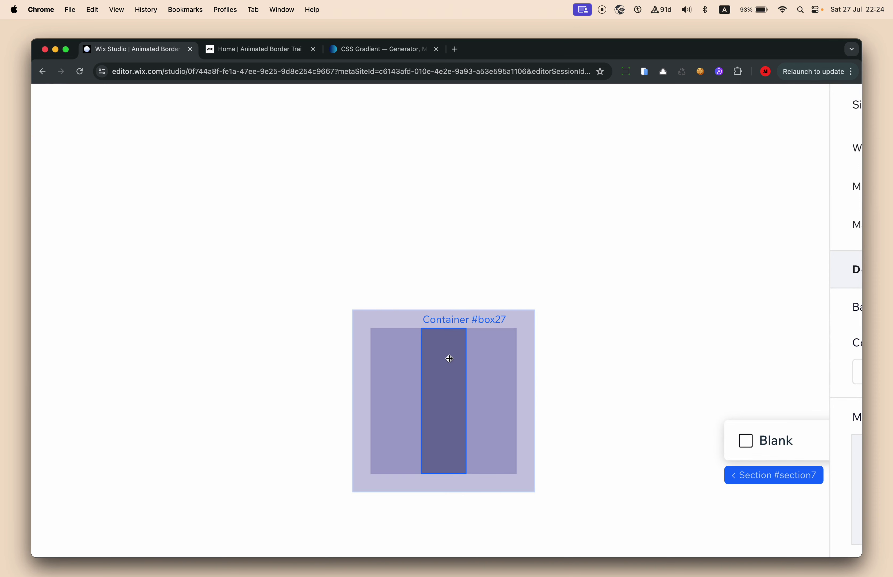
{"action": "key", "text": "super+0"}
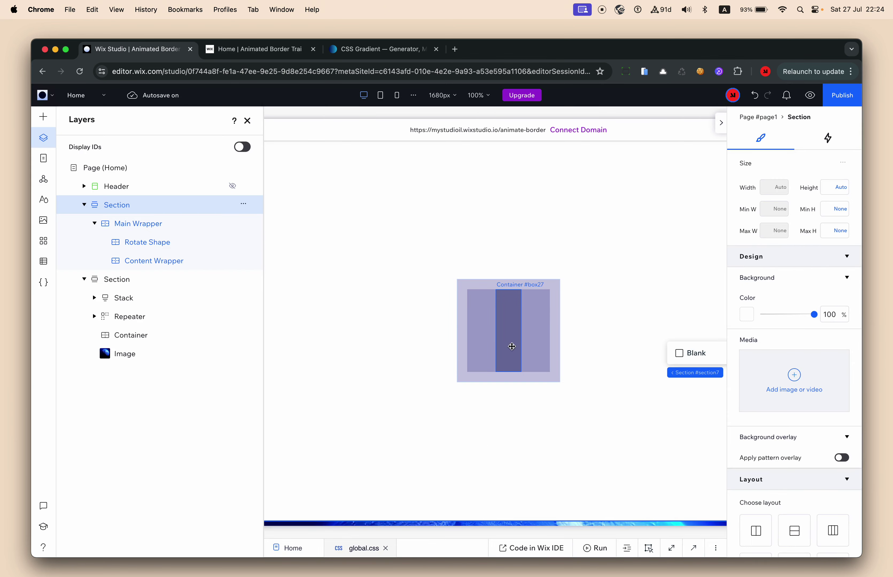
Step: Stretch the dark bar past the box top and bottom, with Content Wrapper in front
{"action": "left_click", "coordinate": [512, 332]}
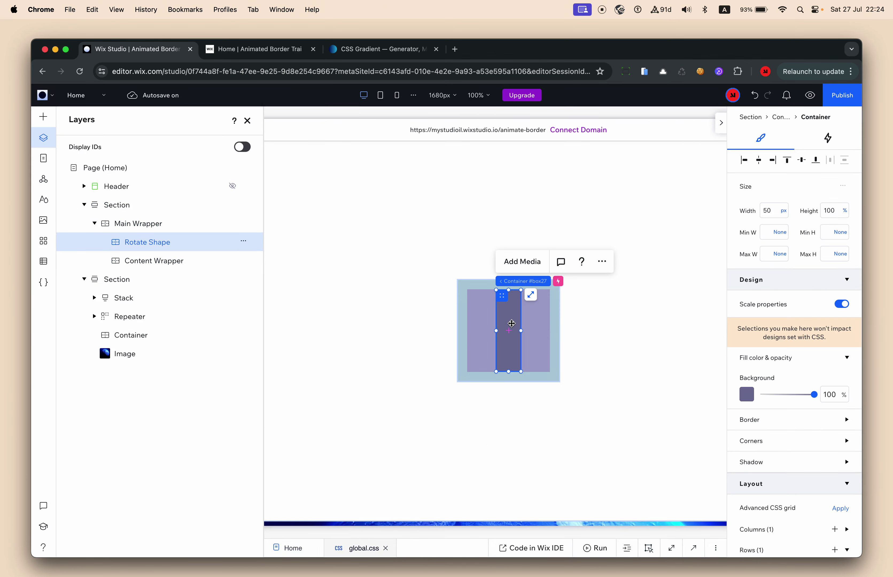
{"action": "left_click_drag", "start_coordinate": [511, 291], "coordinate": [515, 242]}
{"action": "left_click", "coordinate": [599, 376]}
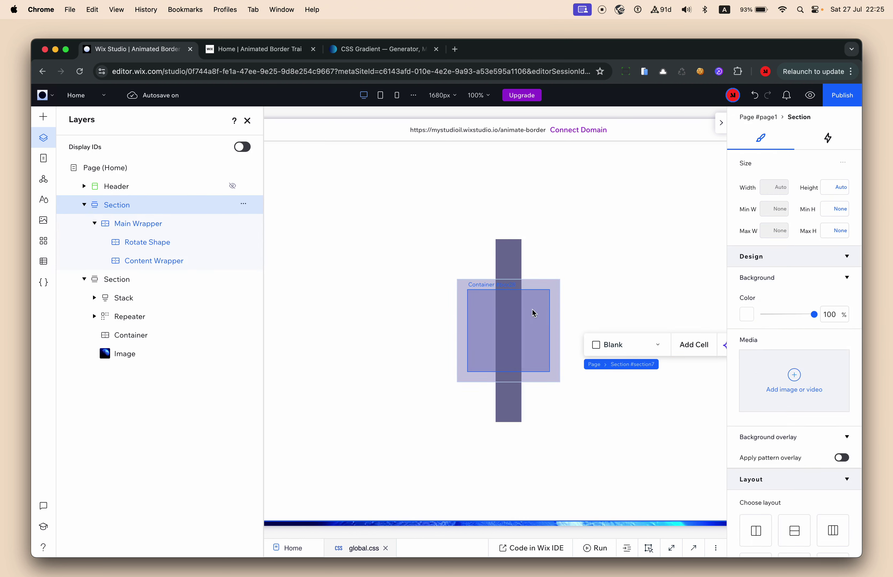
{"action": "left_click_drag", "start_coordinate": [160, 264], "coordinate": [160, 245]}
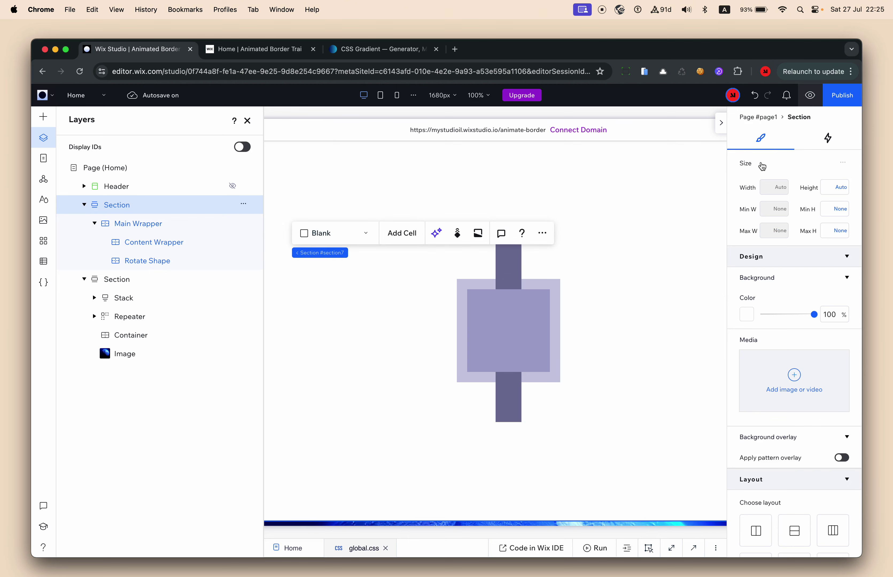
Step: Preview the rotating bar, then set Main Wrapper's Overflow content to Hide
{"action": "key", "text": "super+p"}
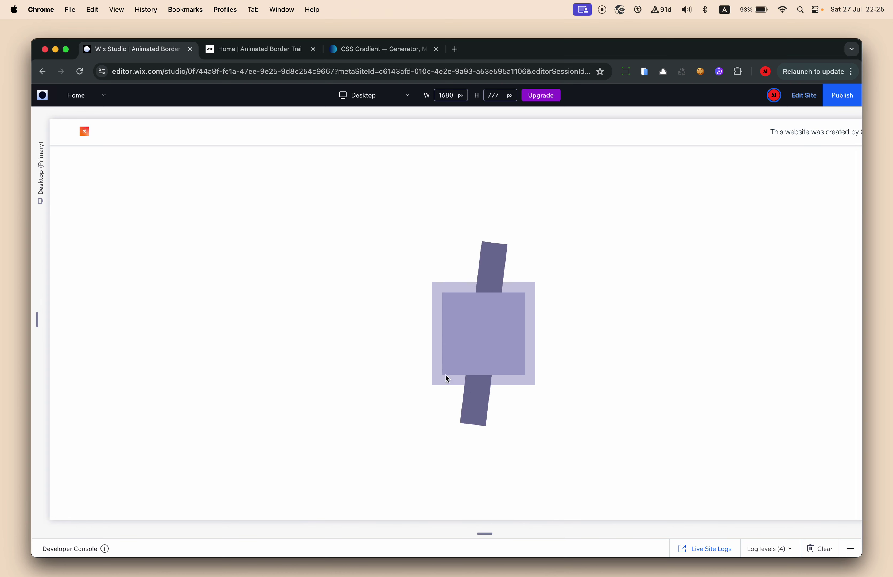
{"action": "left_click", "coordinate": [804, 96]}
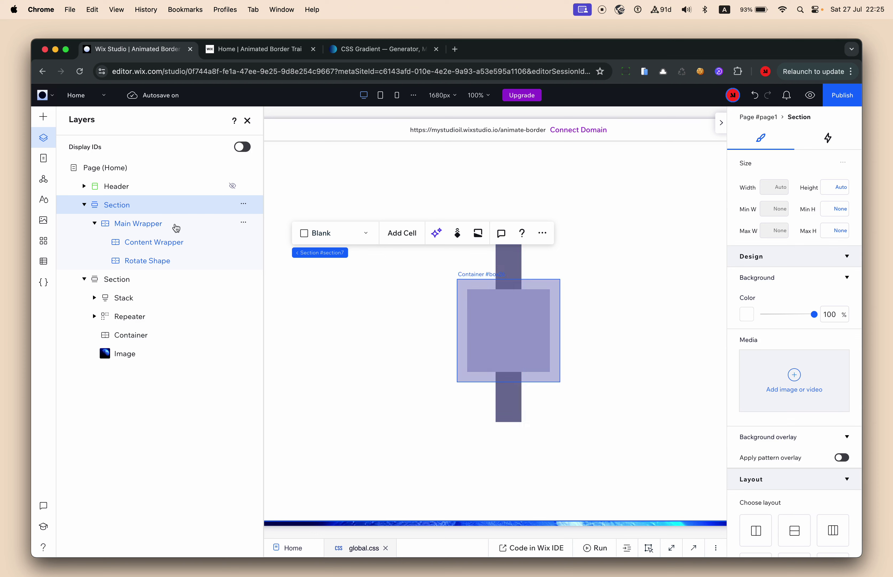
{"action": "left_click", "coordinate": [169, 225]}
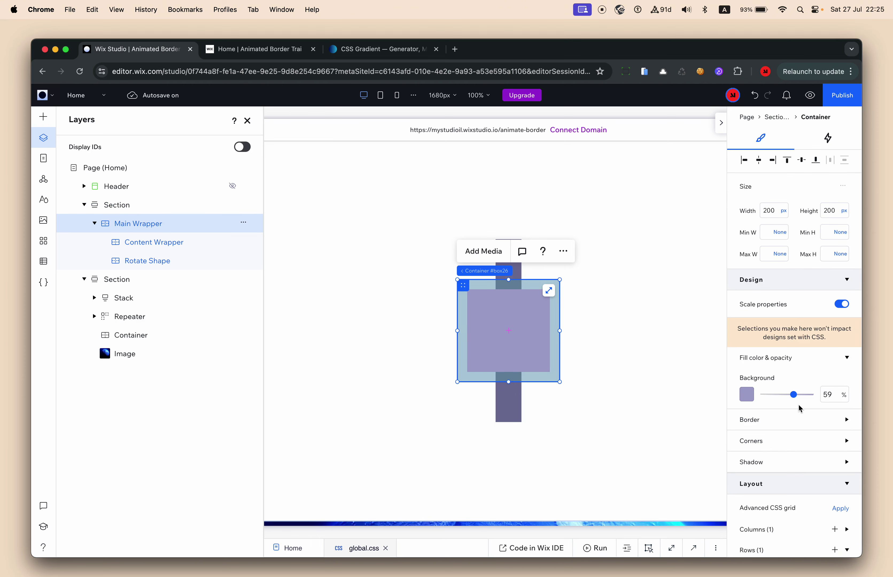
{"action": "scroll", "coordinate": [800, 409], "scroll_direction": "down", "scroll_amount": 3}
{"action": "scroll", "coordinate": [800, 408], "scroll_direction": "down", "scroll_amount": 4}
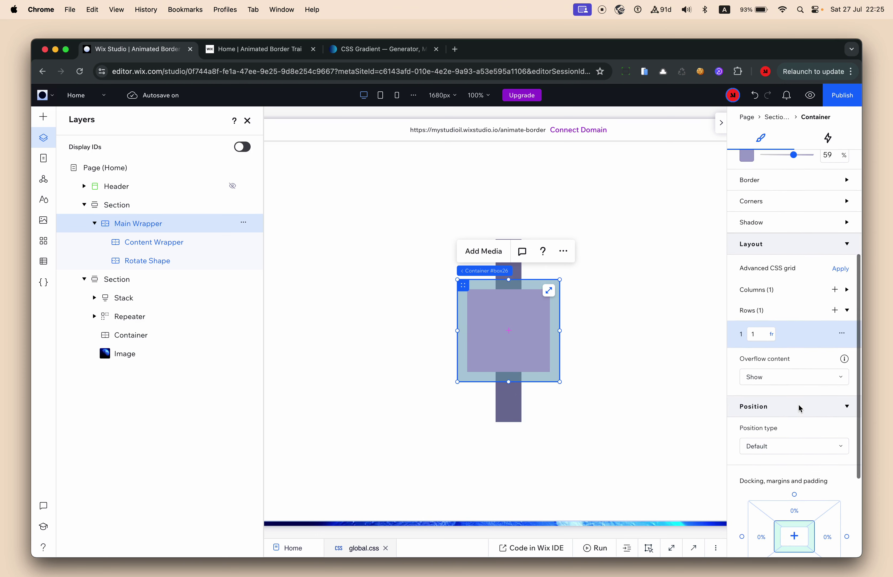
{"action": "left_click", "coordinate": [793, 378]}
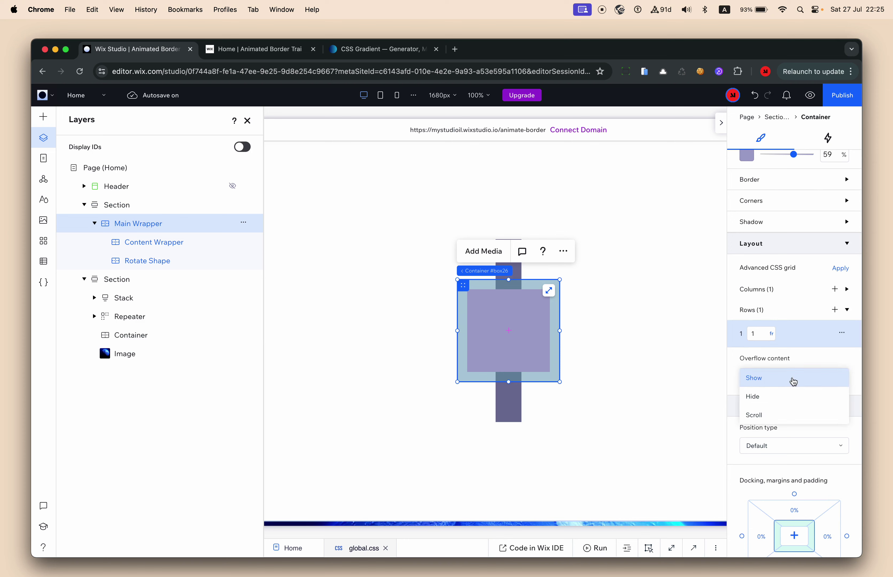
{"action": "left_click", "coordinate": [788, 401]}
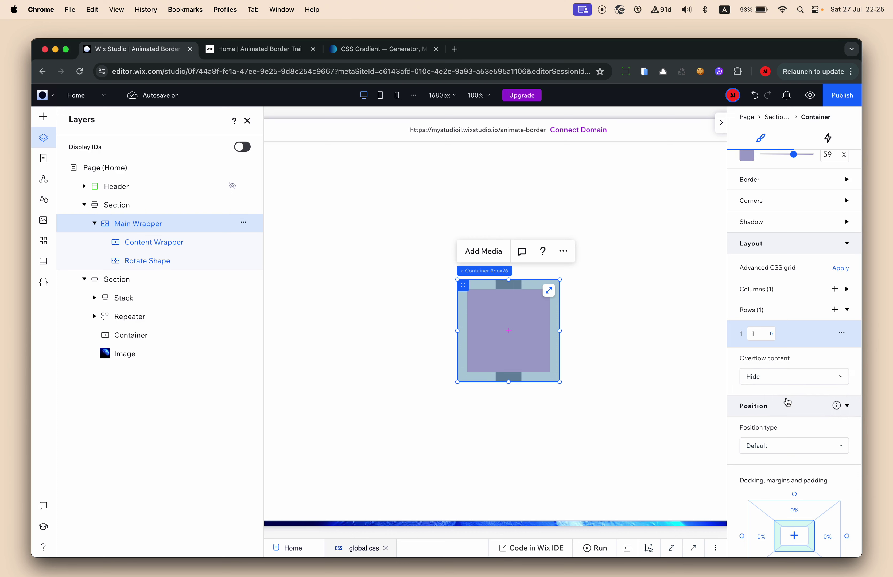
{"action": "left_click", "coordinate": [810, 95]}
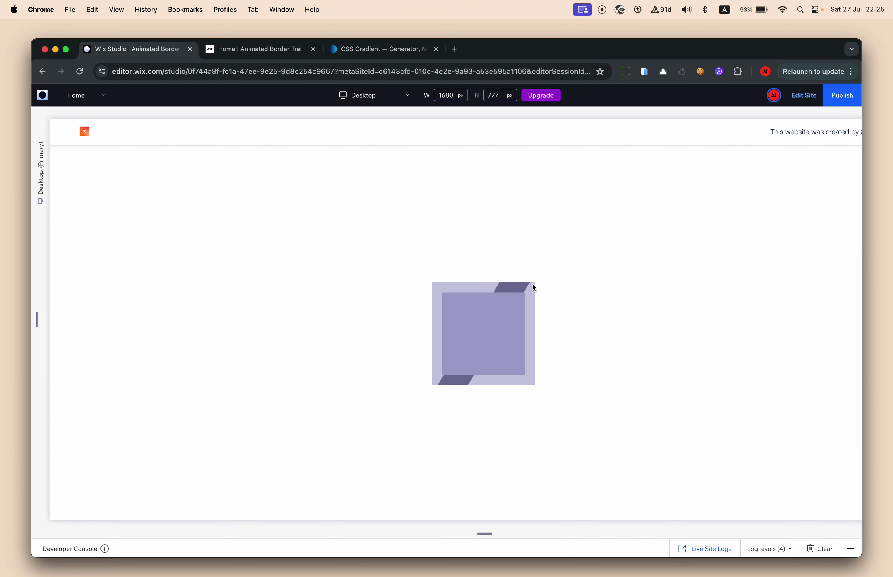
{"action": "scroll", "coordinate": [502, 298], "scroll_direction": "up", "scroll_amount": 5}
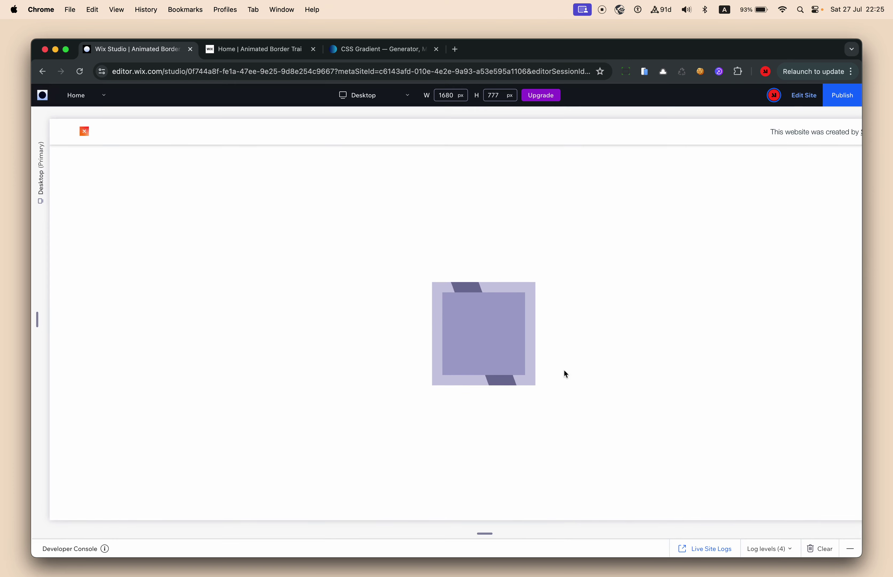
{"action": "left_click", "coordinate": [796, 97]}
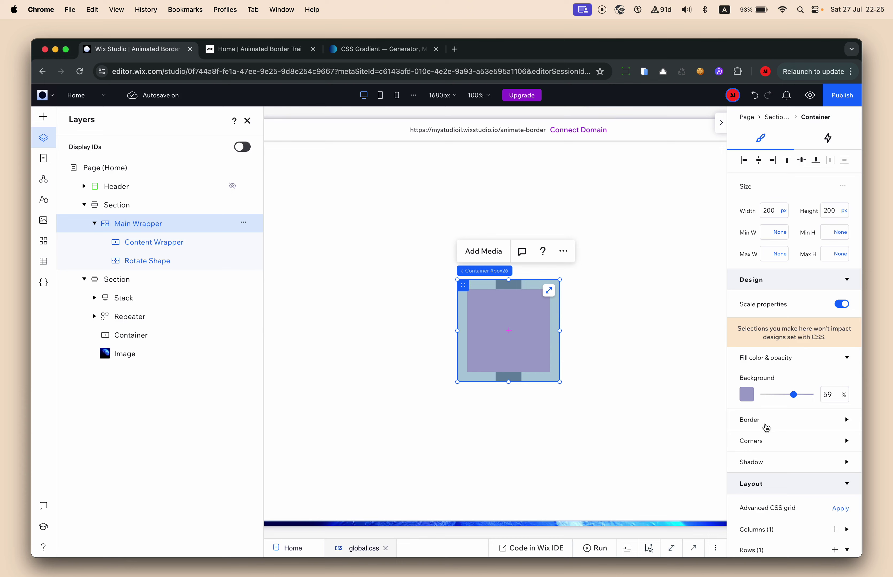
Step: Give the outer Main Wrapper box a 20 px corner radius
{"action": "left_click", "coordinate": [770, 442]}
{"action": "left_click", "coordinate": [747, 476]}
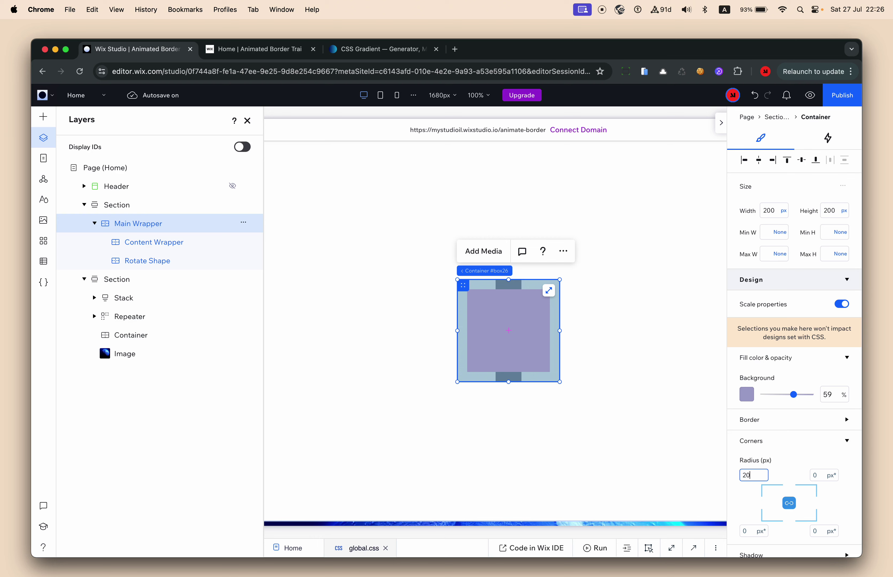
{"action": "type", "text": "20"}
{"action": "key", "text": "Return"}
{"action": "left_click", "coordinate": [589, 393]}
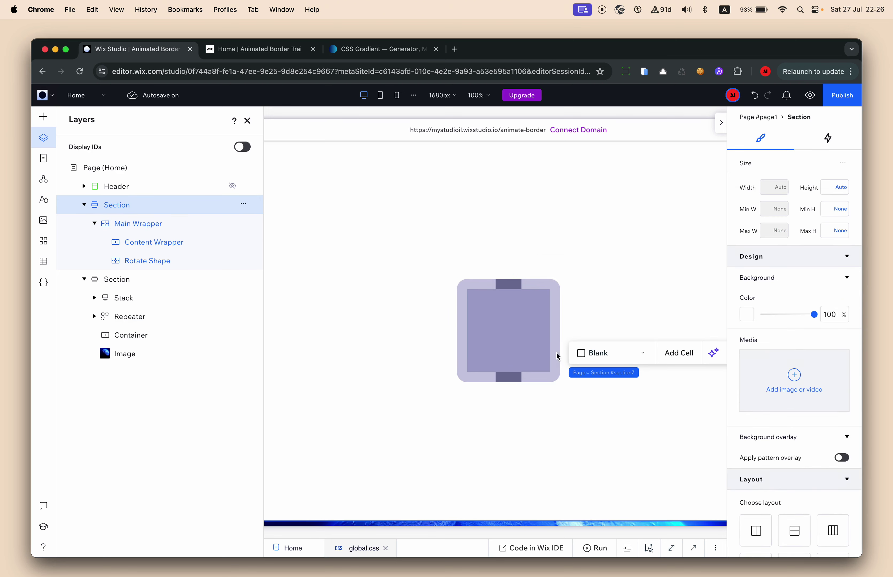
Step: Round the Content Wrapper card's corners to 16 px and preview the result
{"action": "left_click", "coordinate": [535, 345]}
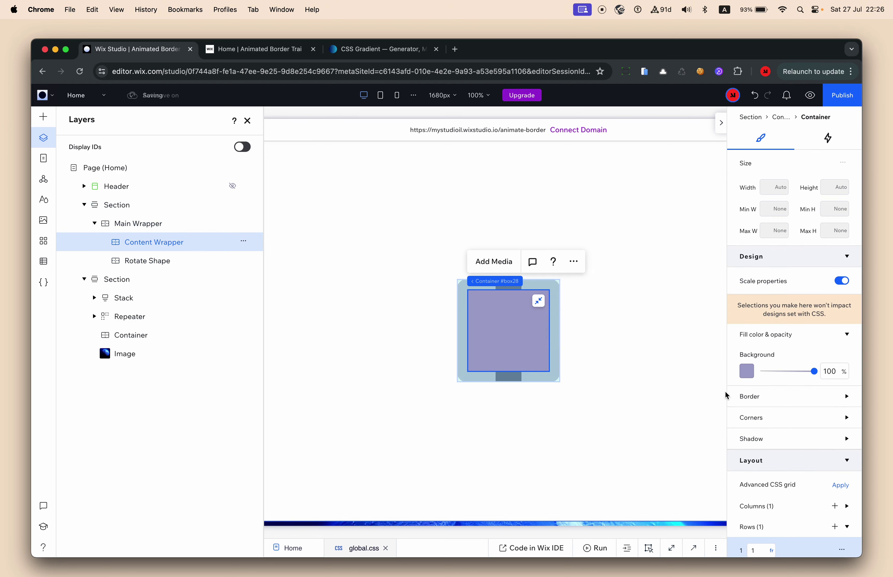
{"action": "left_click", "coordinate": [770, 423]}
{"action": "left_click", "coordinate": [752, 450]}
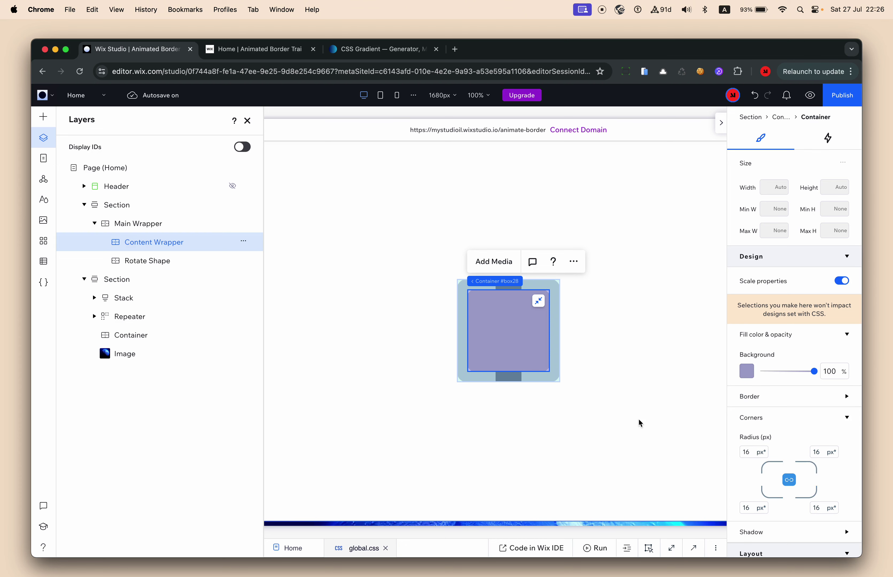
{"action": "left_click", "coordinate": [643, 427]}
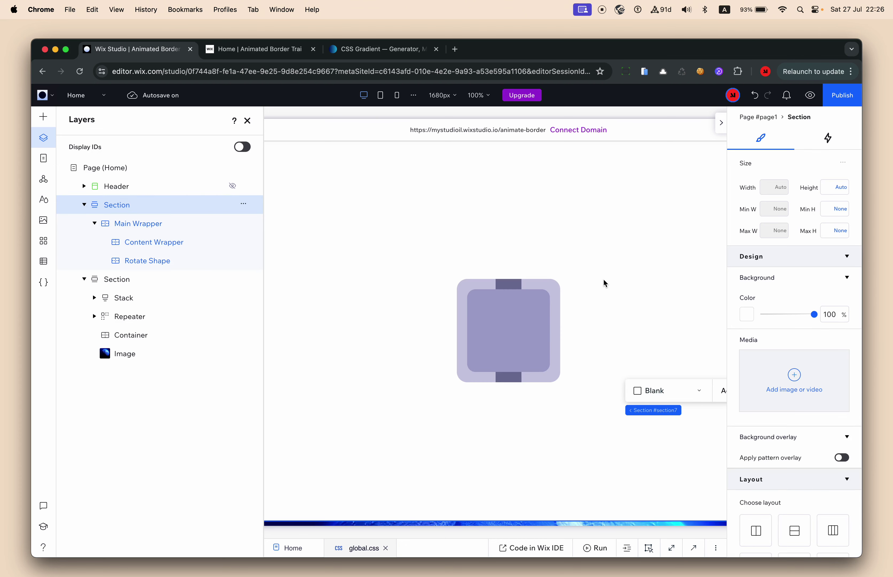
{"action": "left_click", "coordinate": [811, 98]}
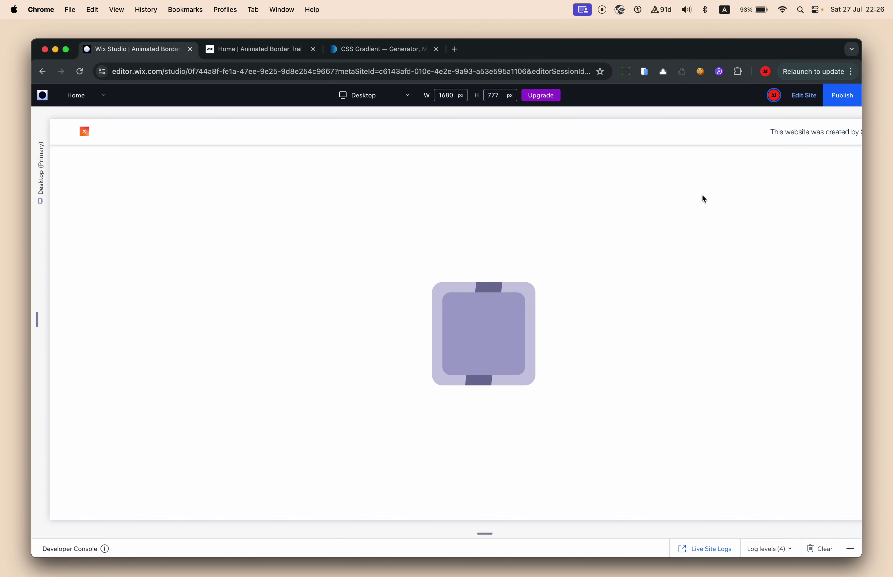
Step: Set Main Wrapper's padding to 4 px on every side, then preview and return to editing
{"action": "left_click", "coordinate": [803, 95]}
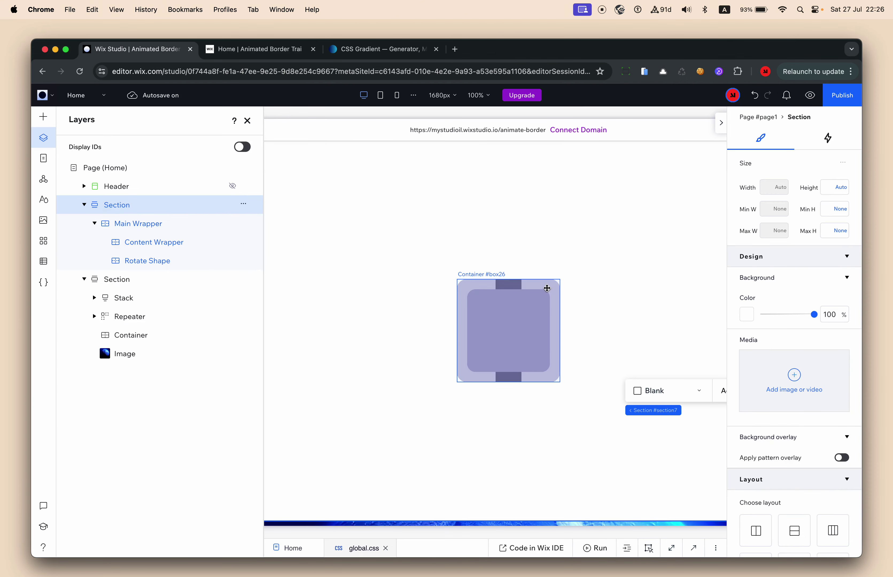
{"action": "left_click", "coordinate": [549, 290]}
{"action": "scroll", "coordinate": [803, 488], "scroll_direction": "down", "scroll_amount": 9}
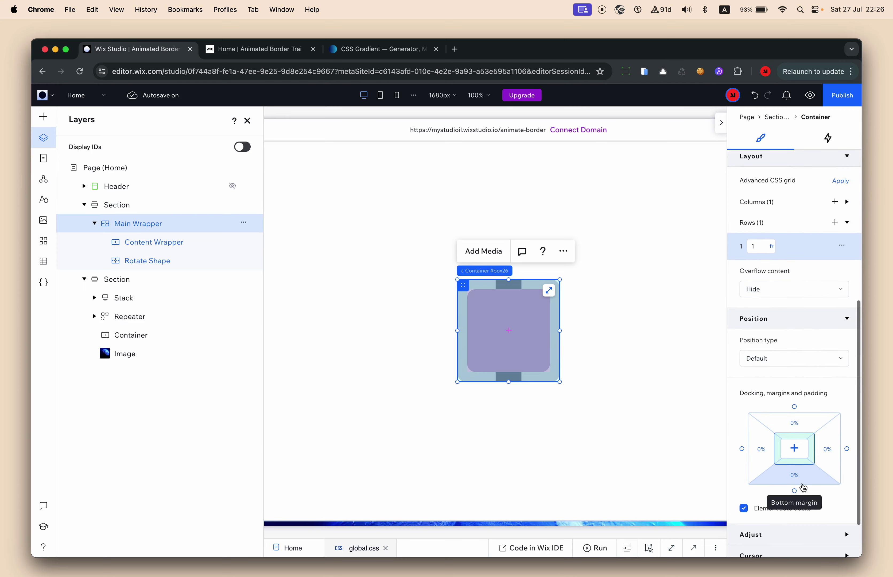
{"action": "scroll", "coordinate": [802, 488], "scroll_direction": "down", "scroll_amount": 3}
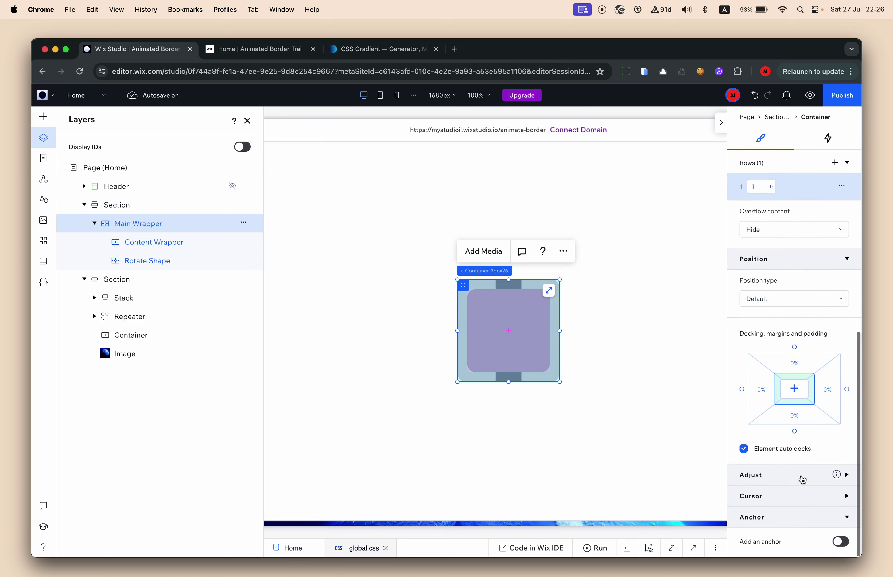
{"action": "left_click", "coordinate": [791, 411]}
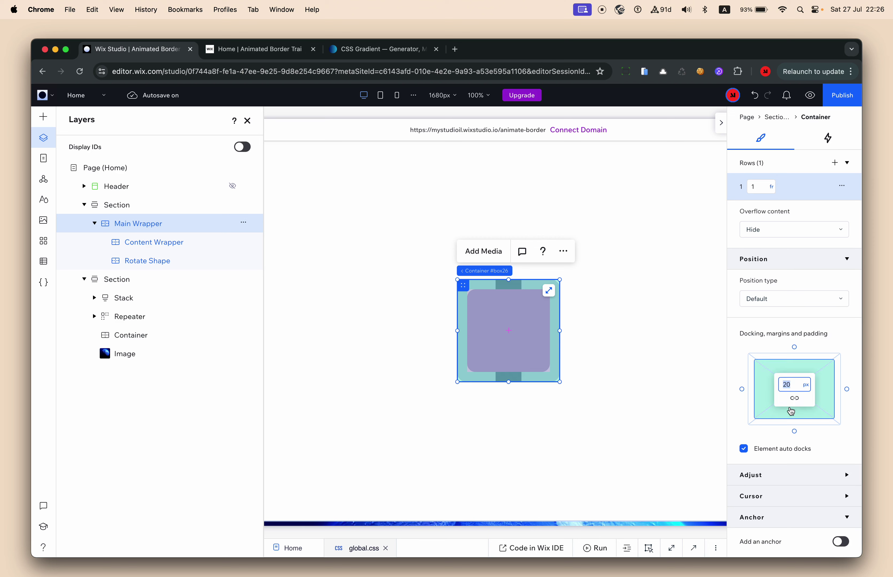
{"action": "key", "text": "Escape"}
{"action": "left_click", "coordinate": [791, 411]}
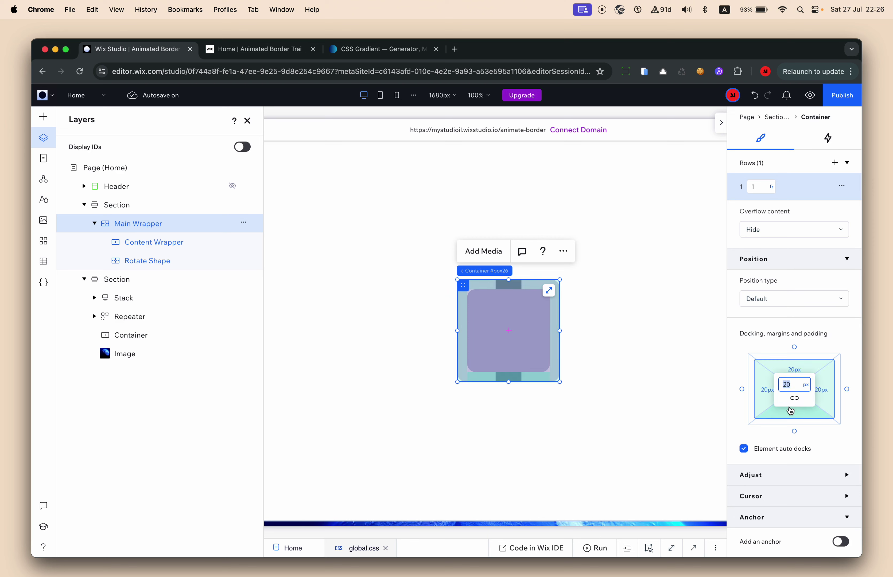
{"action": "type", "text": "4"}
{"action": "key", "text": "Return"}
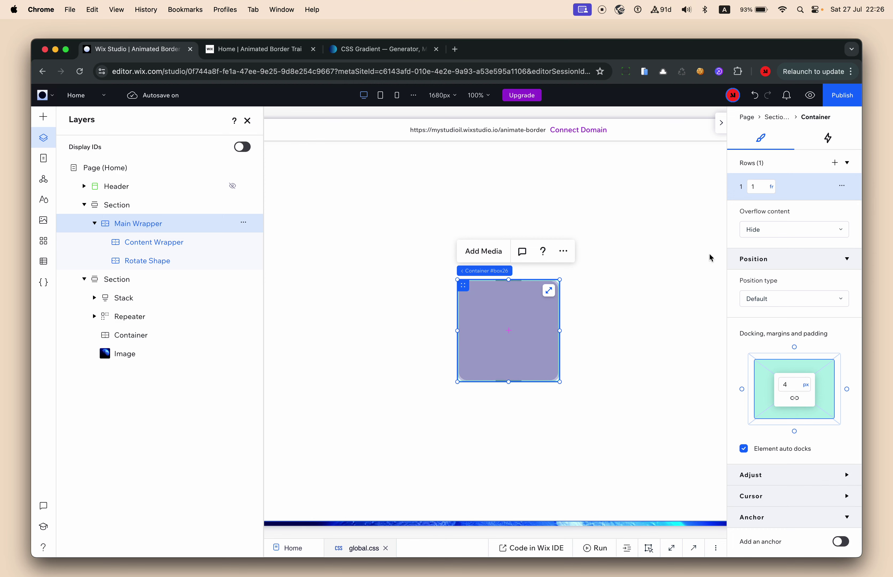
{"action": "left_click", "coordinate": [811, 96]}
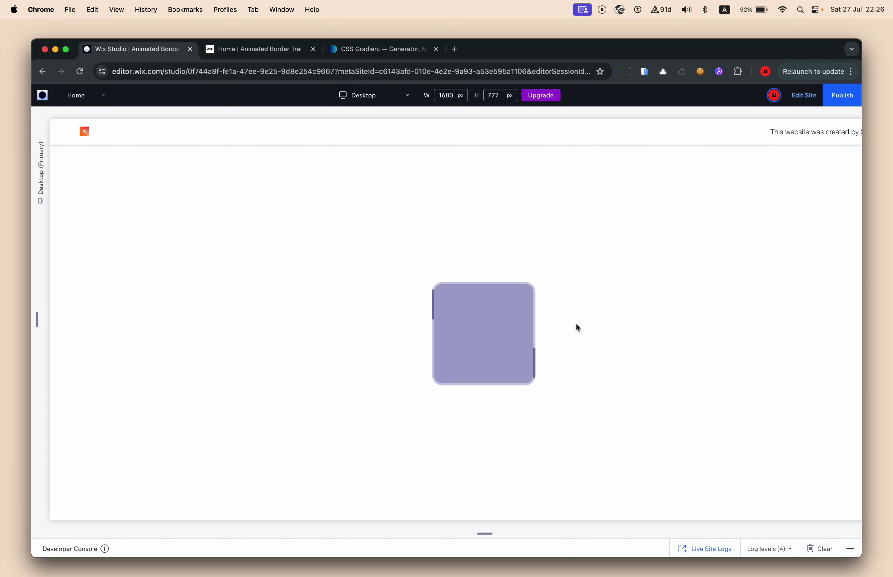
{"action": "left_click", "coordinate": [803, 96]}
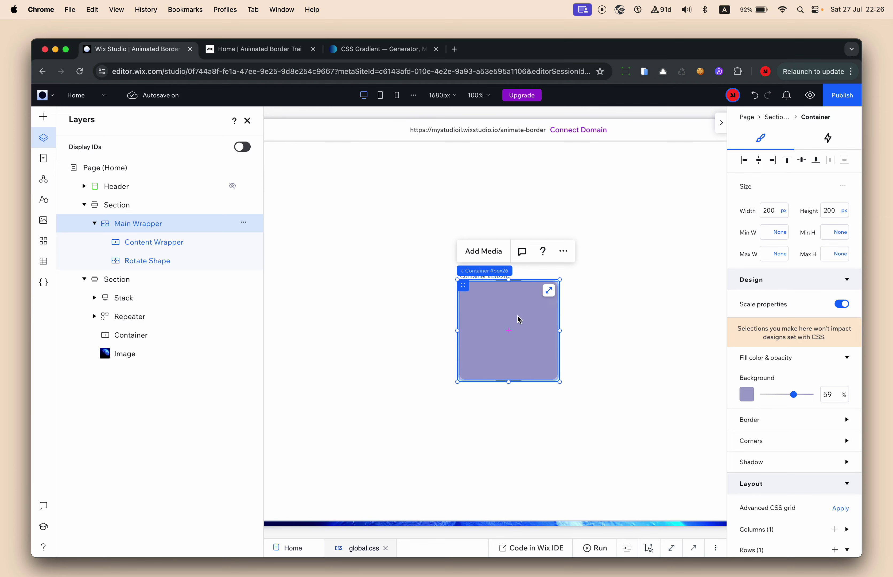
Step: Select the Rotate Shape bar and try dragging it out of the card
{"action": "left_click", "coordinate": [170, 248]}
{"action": "left_click", "coordinate": [164, 259]}
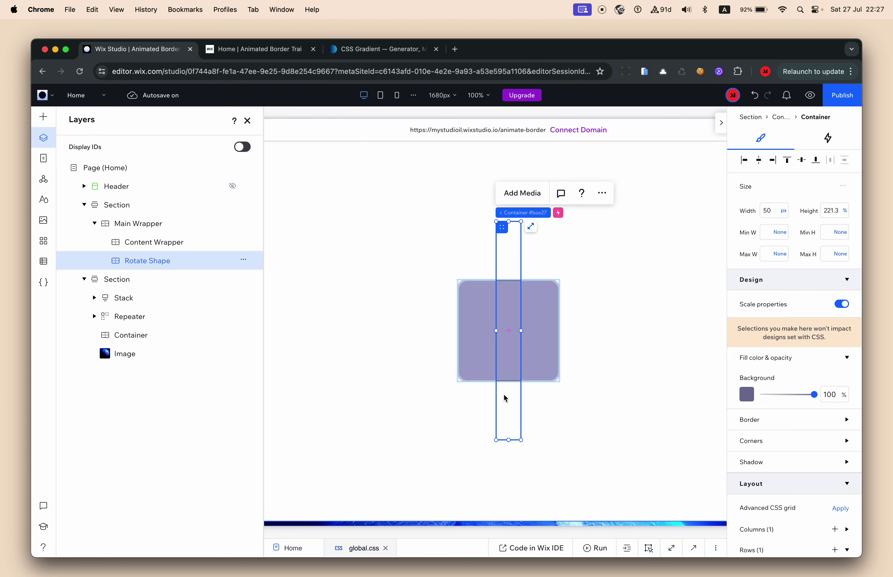
{"action": "mouse_move", "coordinate": [502, 227]}
{"action": "left_mouse_down"}
{"action": "mouse_move", "coordinate": [395, 230]}
{"action": "mouse_move", "coordinate": [525, 250]}
{"action": "mouse_move", "coordinate": [503, 226]}
{"action": "mouse_move", "coordinate": [497, 235]}
{"action": "left_mouse_up"}
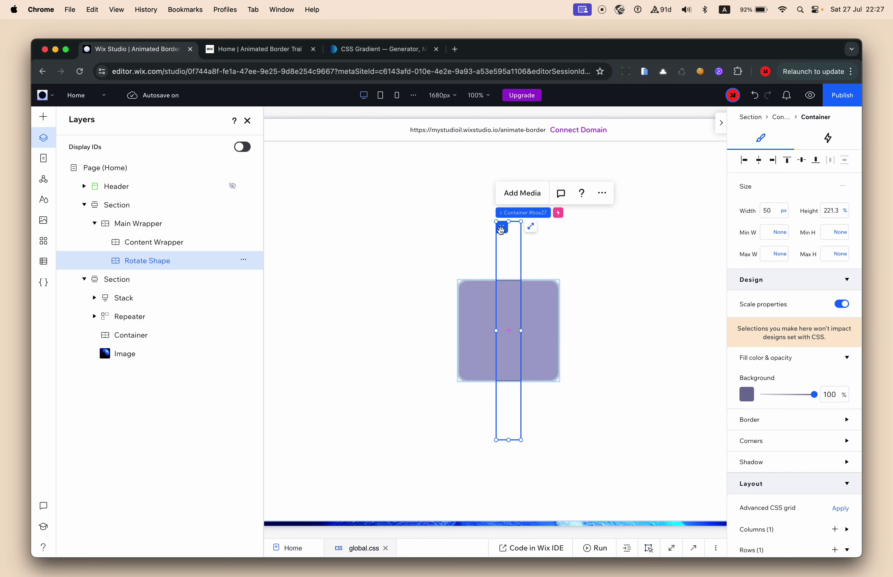
{"action": "left_click", "coordinate": [523, 266]}
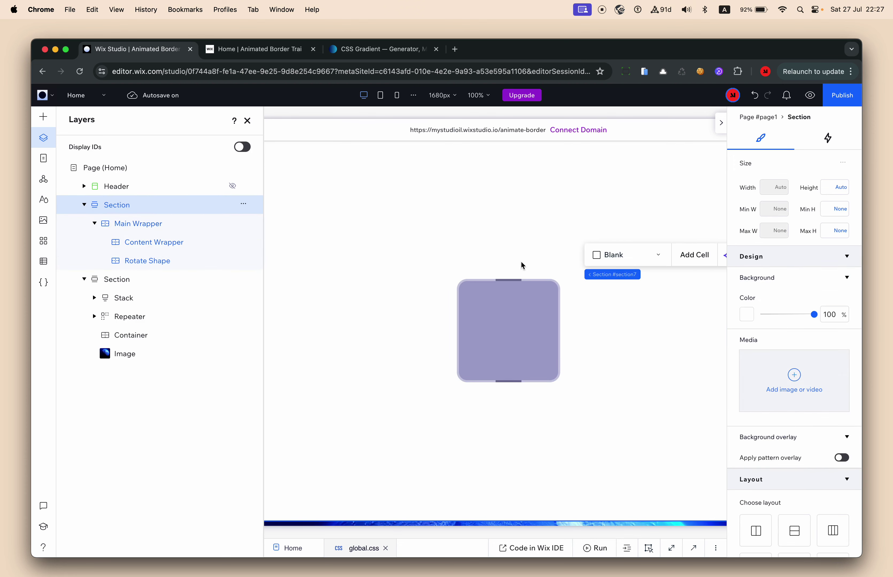
{"action": "left_click", "coordinate": [159, 261]}
{"action": "mouse_move", "coordinate": [498, 233]}
{"action": "left_mouse_down"}
{"action": "mouse_move", "coordinate": [505, 238]}
{"action": "mouse_move", "coordinate": [495, 251]}
{"action": "left_mouse_up"}
Step: Cut Rotate Shape, paste it into the Section, and align it with the card's centre
{"action": "left_click", "coordinate": [601, 193]}
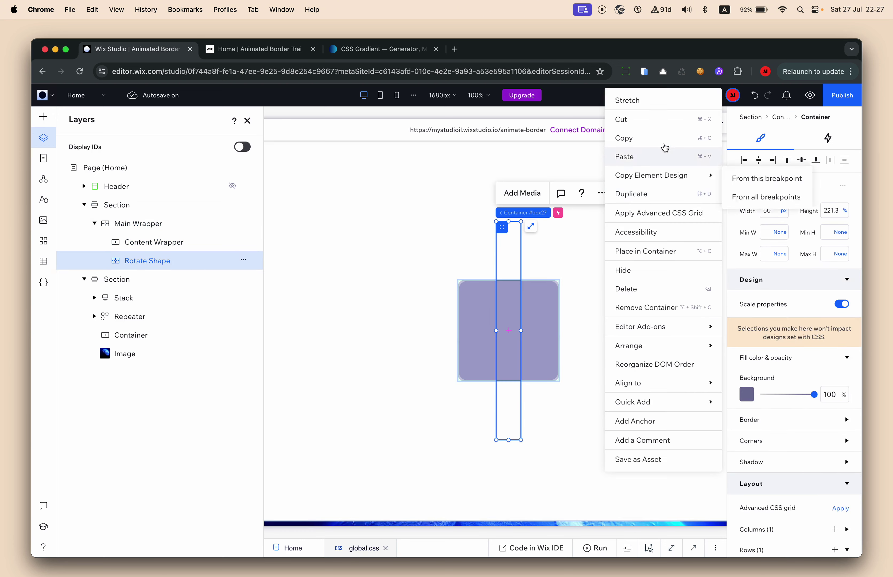
{"action": "left_click", "coordinate": [664, 127]}
{"action": "right_click", "coordinate": [405, 275]}
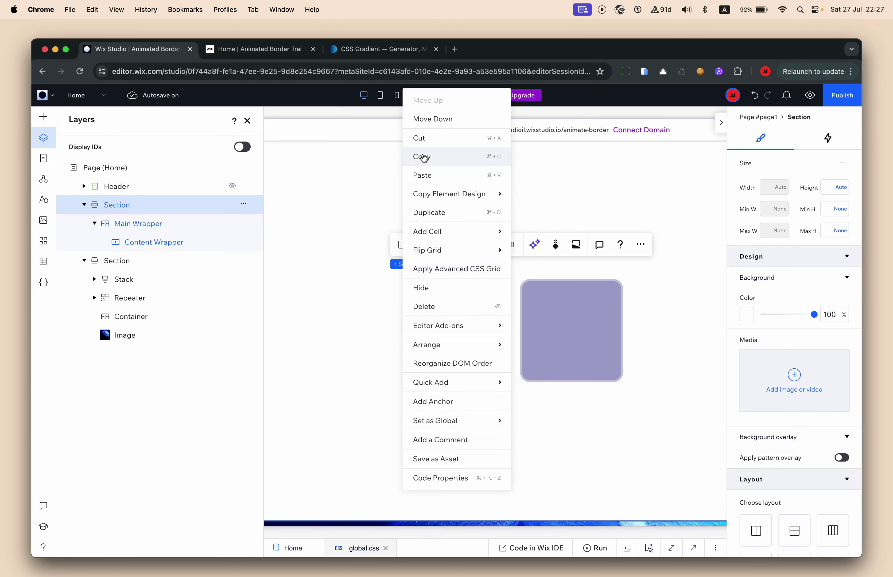
{"action": "left_click", "coordinate": [428, 175]}
{"action": "left_click", "coordinate": [417, 323]}
{"action": "left_click_drag", "start_coordinate": [411, 276], "coordinate": [450, 226]}
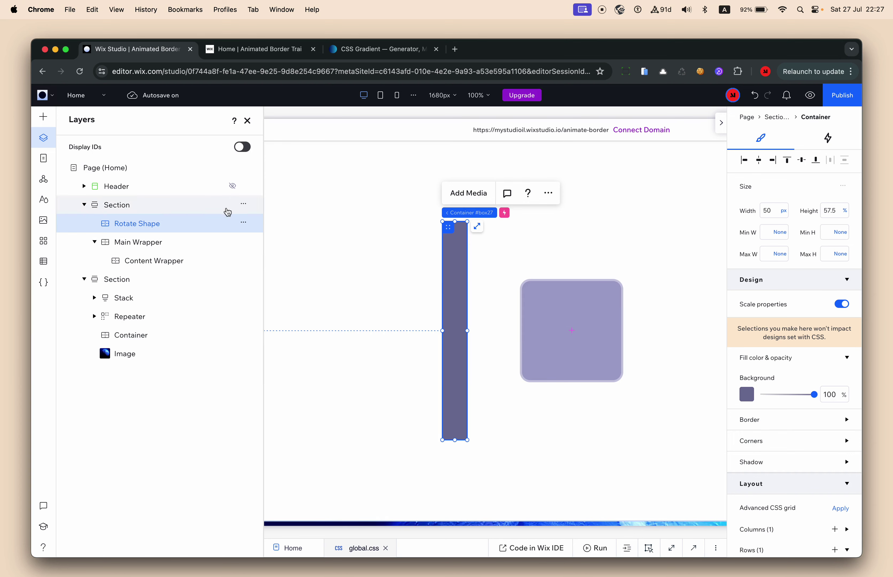
Step: Duplicate the Rotate Shape bar, place the copy to its left, and remove its spin animation
{"action": "key", "text": "super+d"}
{"action": "left_click_drag", "start_coordinate": [468, 276], "coordinate": [411, 264]}
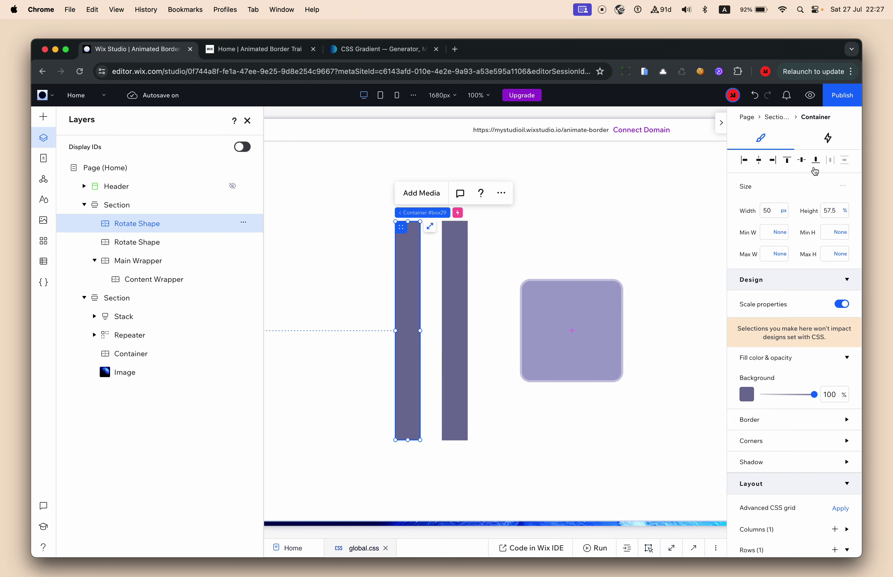
{"action": "left_click", "coordinate": [824, 143]}
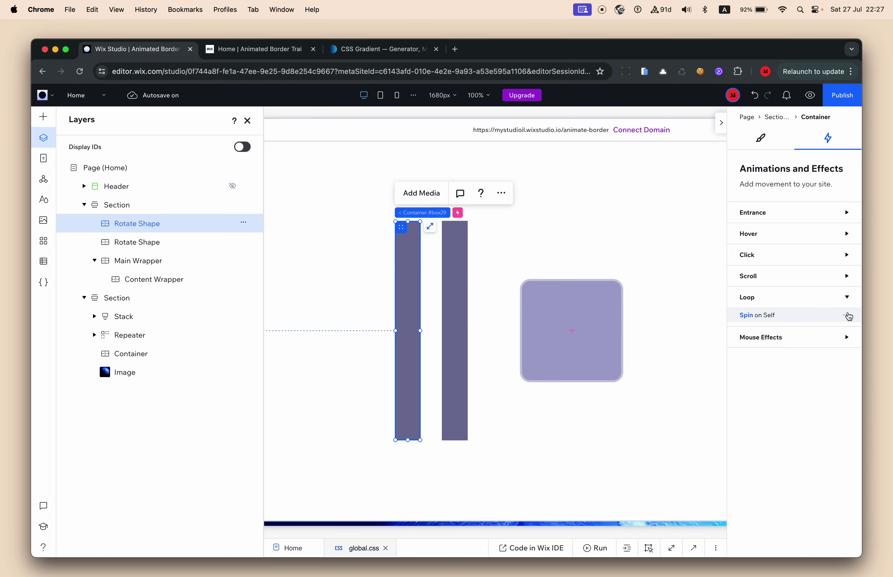
{"action": "left_click", "coordinate": [848, 317]}
{"action": "left_click", "coordinate": [829, 364]}
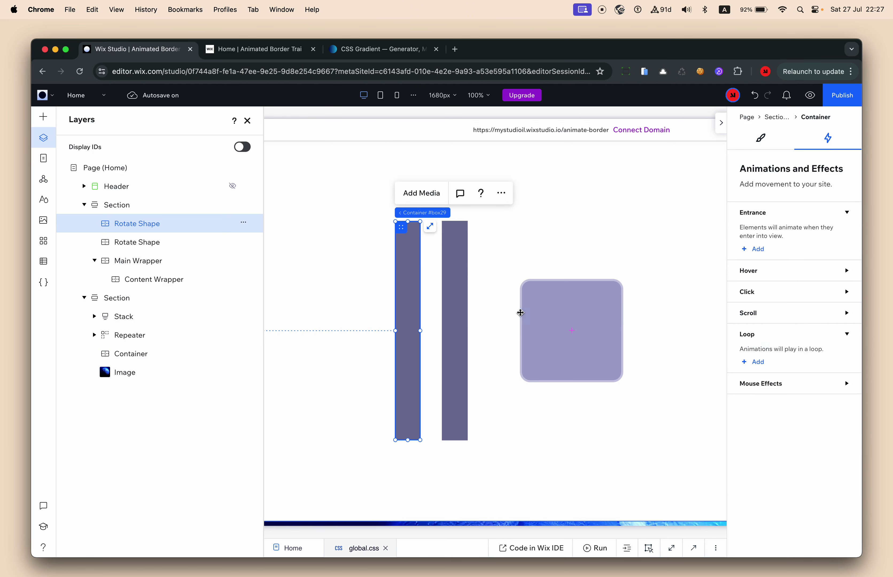
Step: Make the original bar fully transparent, nest the copy inside it at 50% height
{"action": "left_click", "coordinate": [504, 272]}
{"action": "left_click", "coordinate": [465, 273]}
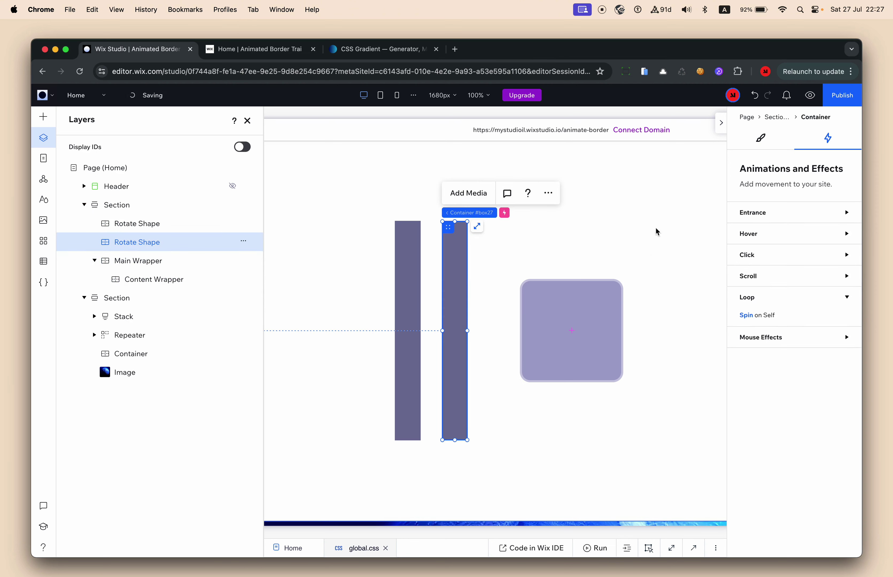
{"action": "left_click", "coordinate": [761, 141]}
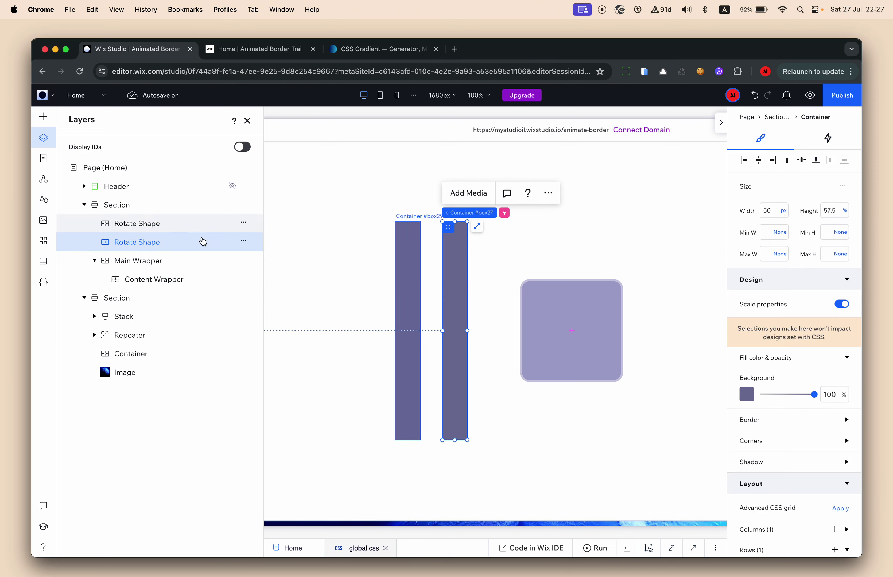
{"action": "left_click_drag", "start_coordinate": [814, 396], "coordinate": [764, 396]}
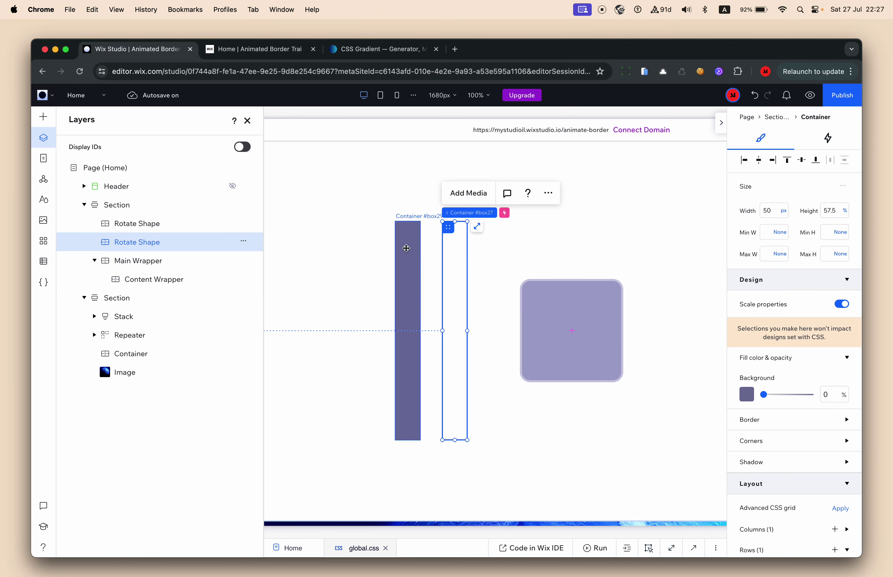
{"action": "left_click_drag", "start_coordinate": [407, 249], "coordinate": [450, 257]}
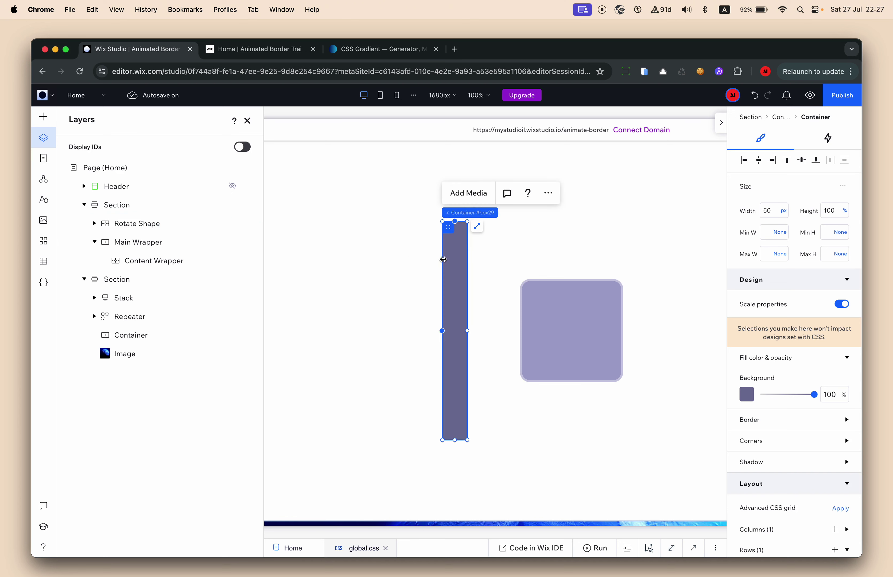
{"action": "left_click", "coordinate": [827, 213]}
{"action": "key", "text": "Return"}
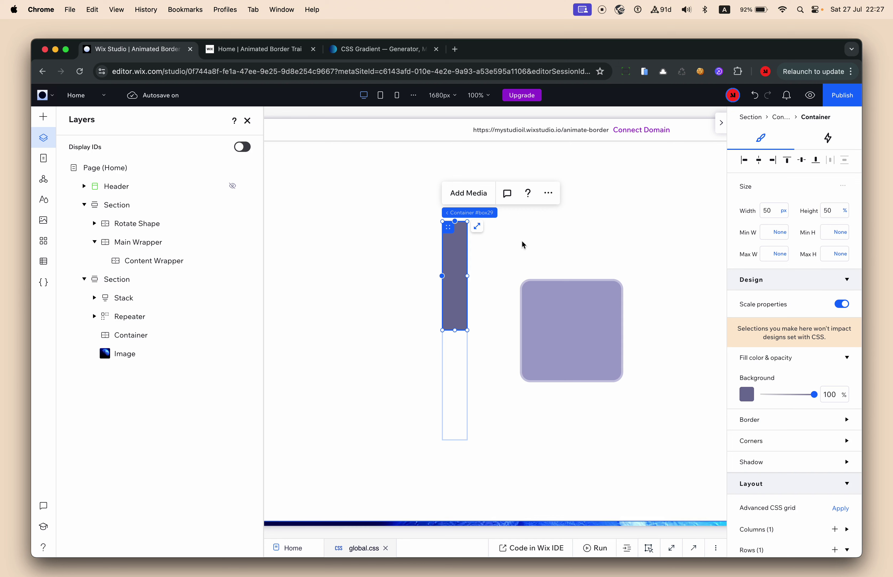
Step: Delete the nested bar pair and undo the recent bar changes
{"action": "left_click", "coordinate": [453, 367]}
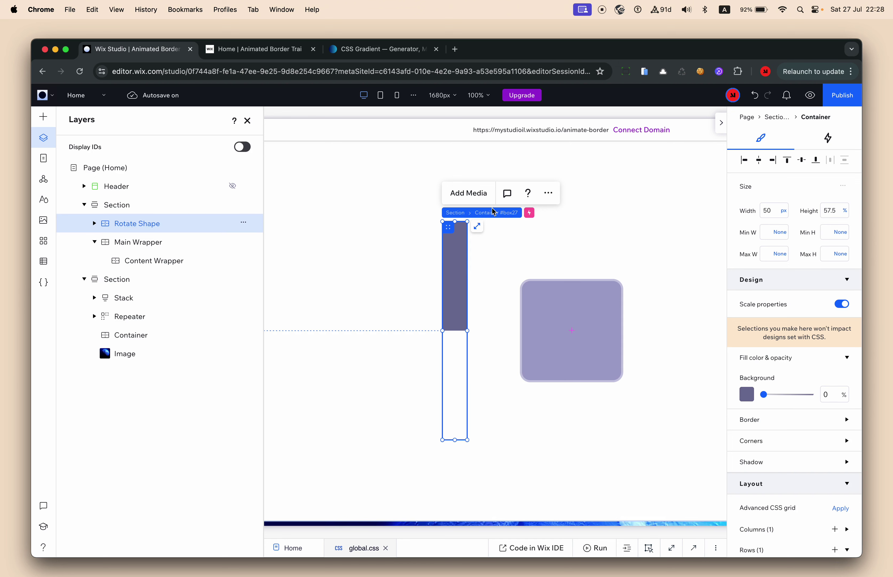
{"action": "left_click", "coordinate": [548, 193]}
{"action": "left_click", "coordinate": [601, 123]}
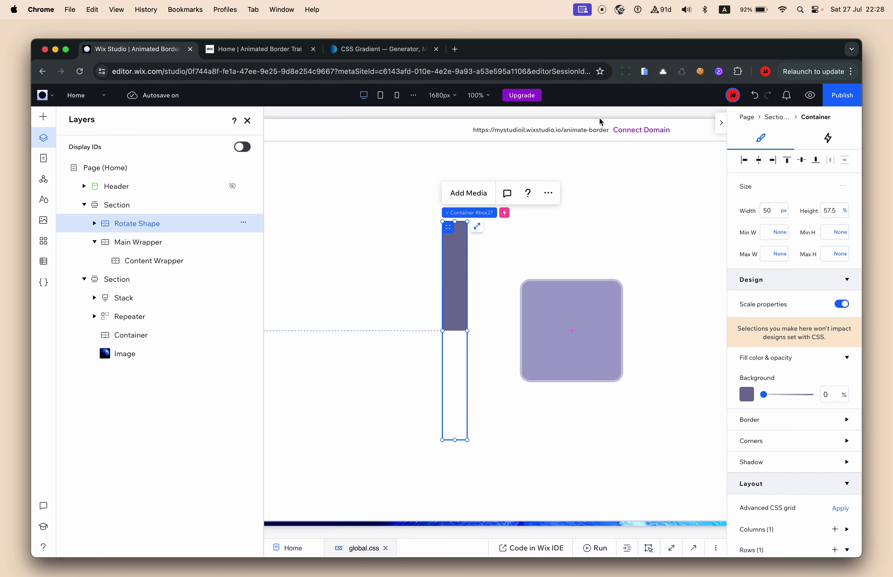
{"action": "left_click", "coordinate": [354, 270]}
{"action": "left_click", "coordinate": [453, 377]}
{"action": "key", "text": "Delete"}
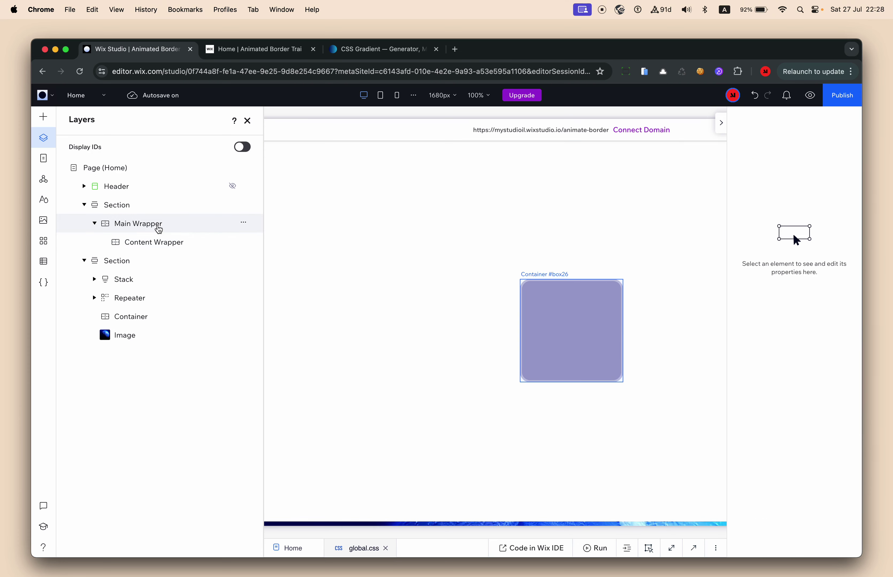
{"action": "left_click", "coordinate": [160, 225]}
{"action": "key", "text": "super+v"}
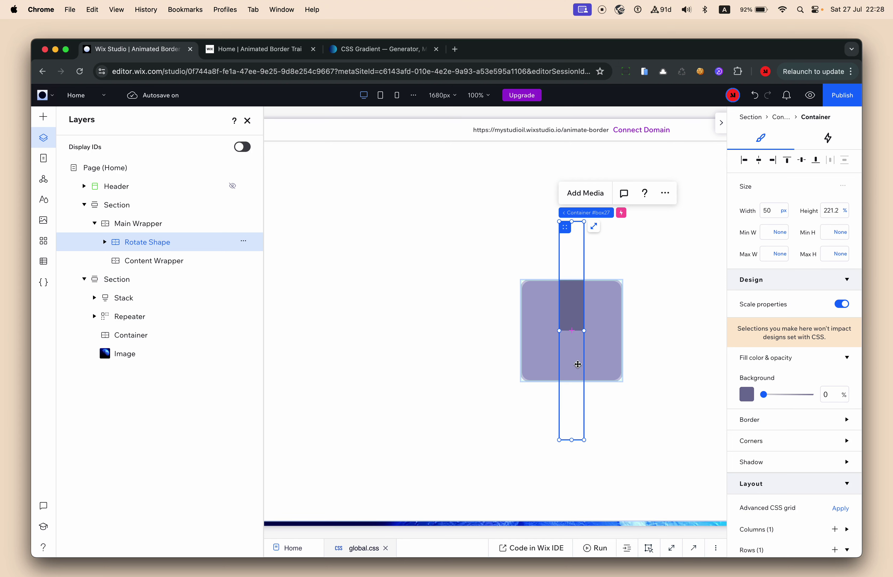
Step: Select the Rotate Shape layer and set its height to 200 px
{"action": "left_click", "coordinate": [522, 382]}
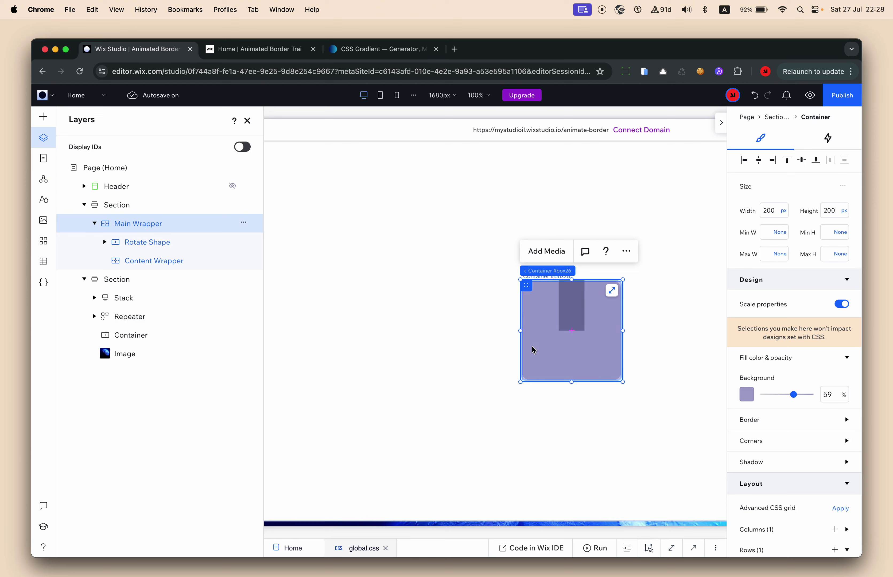
{"action": "left_click", "coordinate": [571, 409]}
{"action": "left_click", "coordinate": [179, 250]}
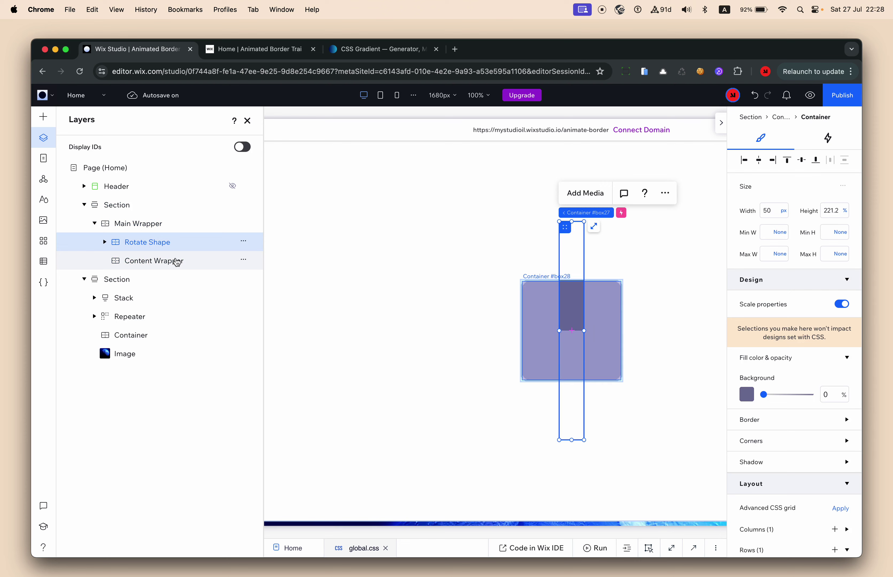
{"action": "left_click", "coordinate": [175, 261]}
{"action": "left_click", "coordinate": [181, 245]}
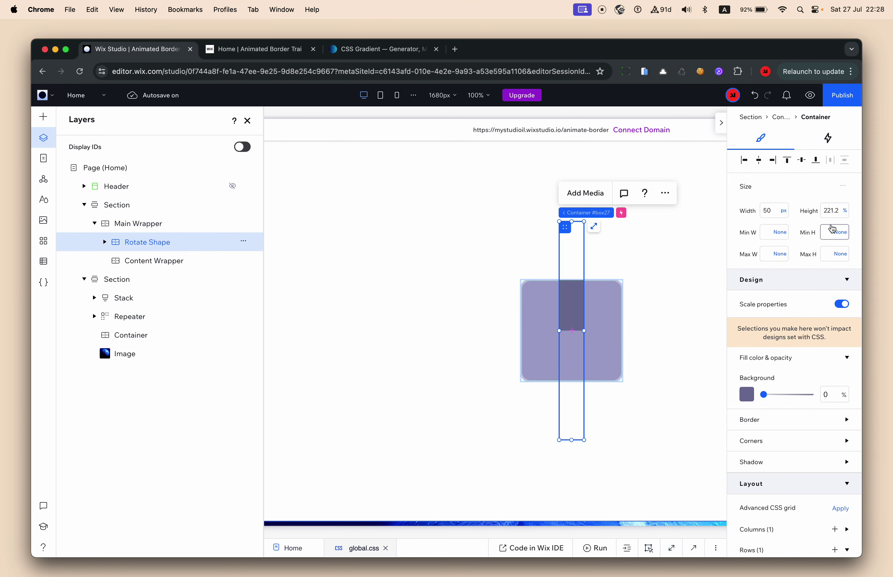
{"action": "left_click", "coordinate": [834, 216]}
{"action": "type", "text": "20"}
{"action": "key", "text": "Return"}
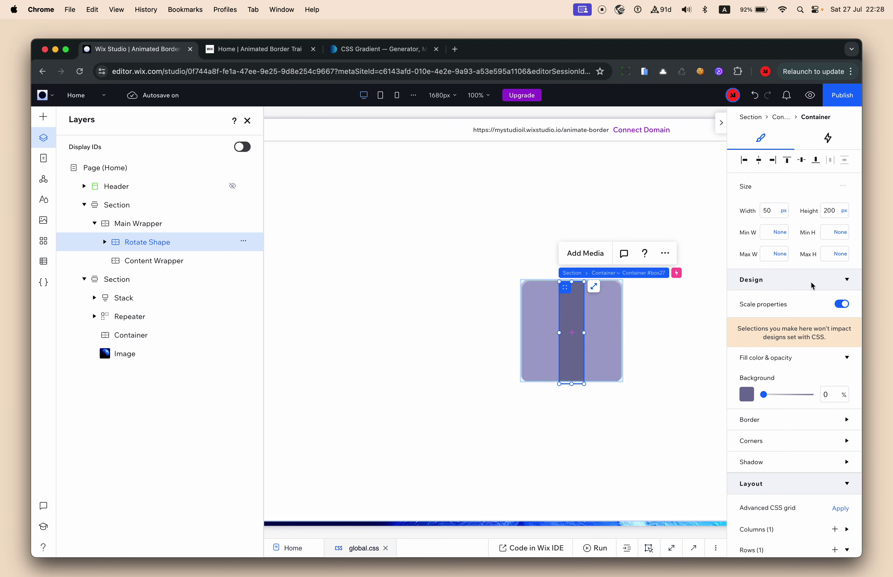
{"action": "scroll", "coordinate": [609, 295], "scroll_direction": "up", "scroll_amount": 5}
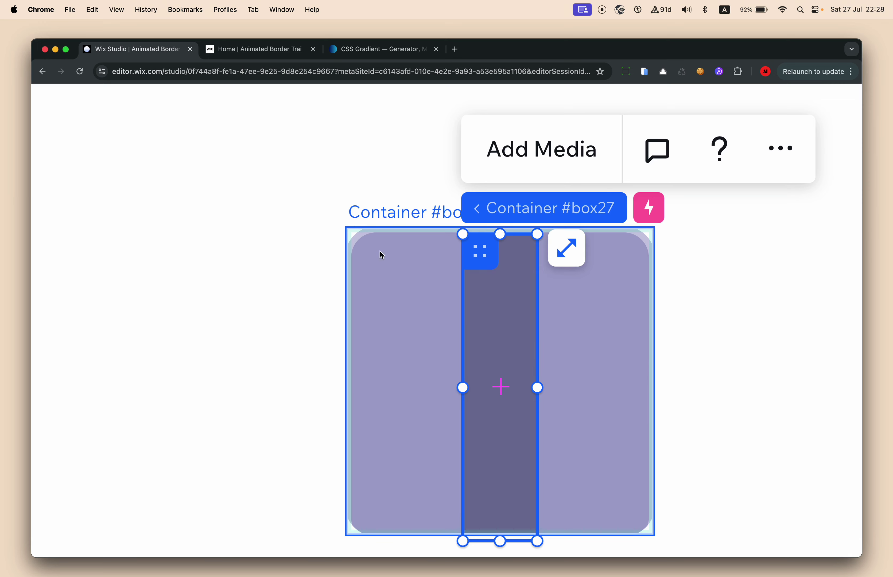
{"action": "scroll", "coordinate": [503, 383], "scroll_direction": "down", "scroll_amount": 5}
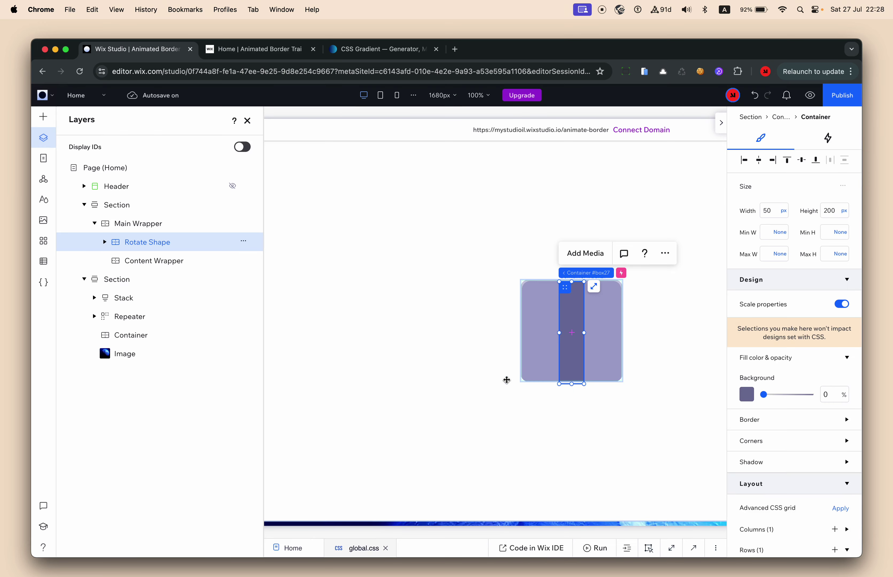
Step: Set the Rotate Shape container's height to 250 px, making it 50 × 250 px
{"action": "left_click", "coordinate": [833, 210]}
{"action": "type", "text": "250"}
{"action": "key", "text": "Return"}
{"action": "scroll", "coordinate": [823, 278], "scroll_direction": "down", "scroll_amount": 10}
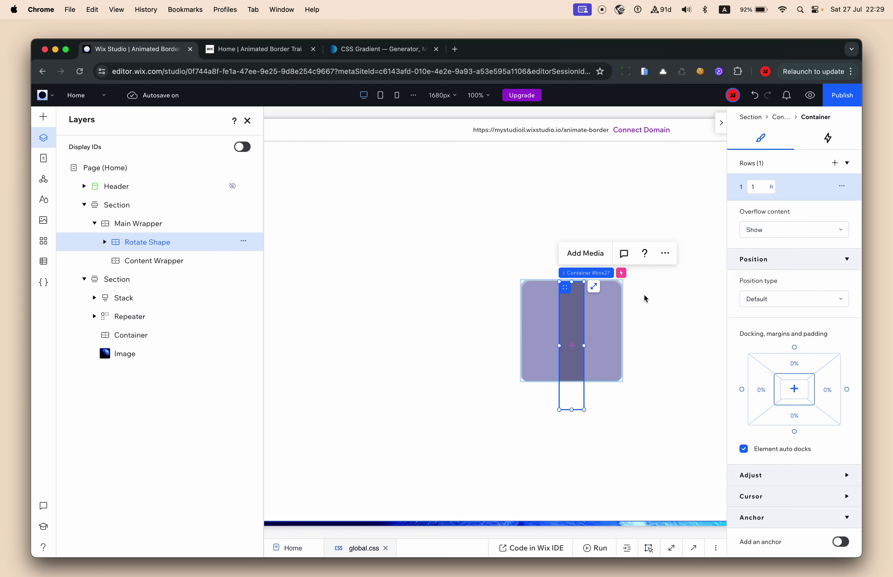
{"action": "scroll", "coordinate": [656, 298], "scroll_direction": "up", "scroll_amount": 5}
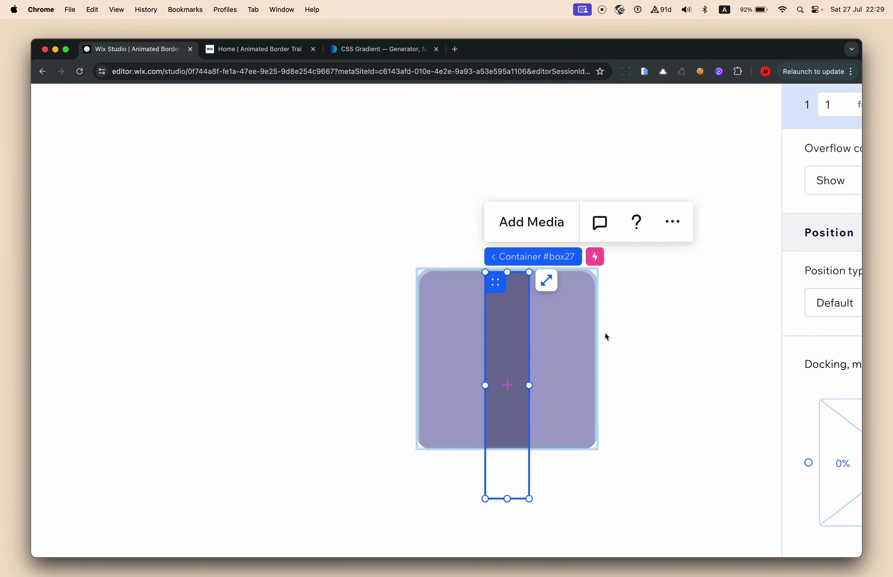
{"action": "scroll", "coordinate": [605, 333], "scroll_direction": "down", "scroll_amount": 5}
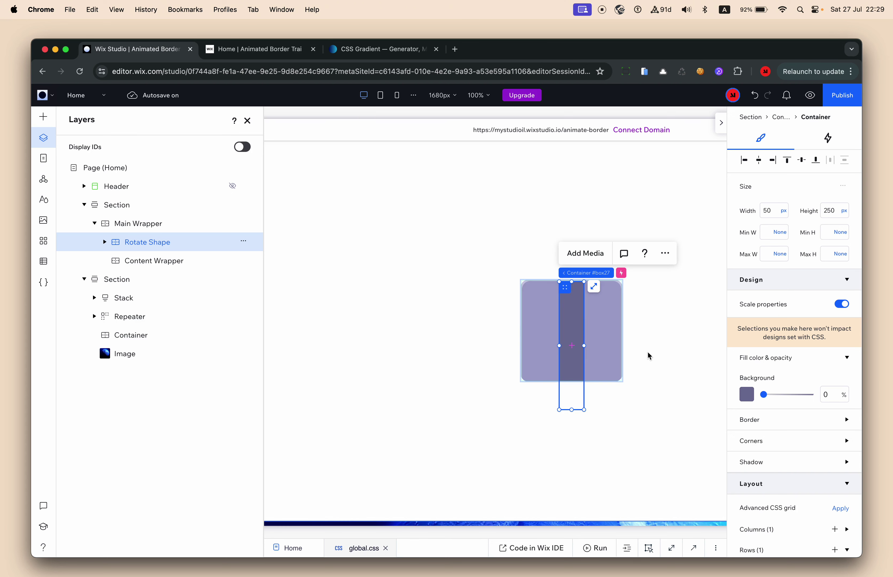
{"action": "scroll", "coordinate": [791, 443], "scroll_direction": "down", "scroll_amount": 10}
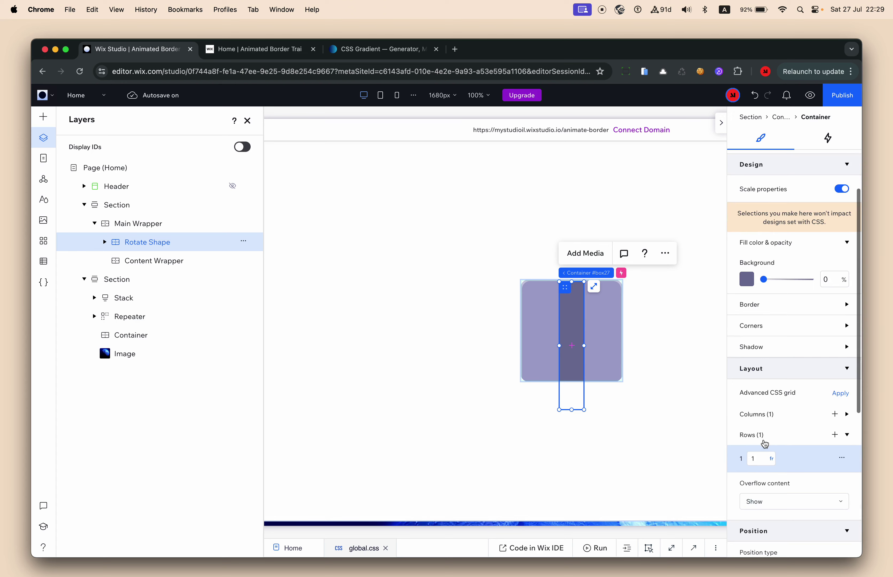
Step: Set the Rotate Shape container's top and bottom margins to -100%
{"action": "scroll", "coordinate": [765, 444], "scroll_direction": "down", "scroll_amount": 3}
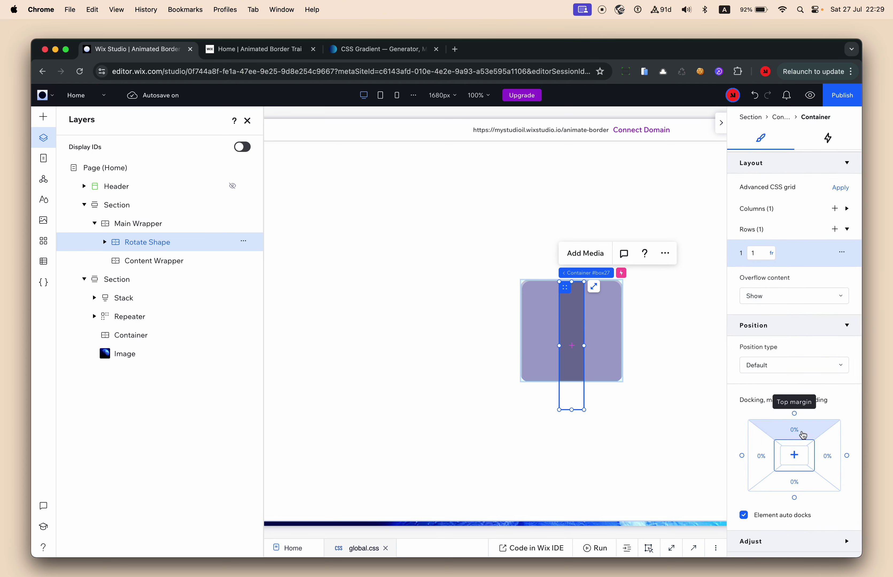
{"action": "left_click", "coordinate": [801, 431]}
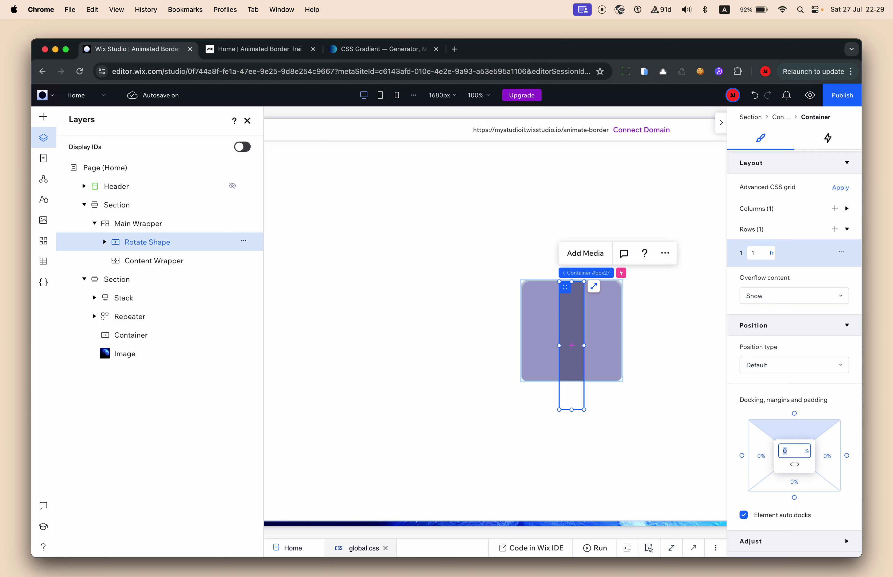
{"action": "type", "text": "-100"}
{"action": "key", "text": "Return"}
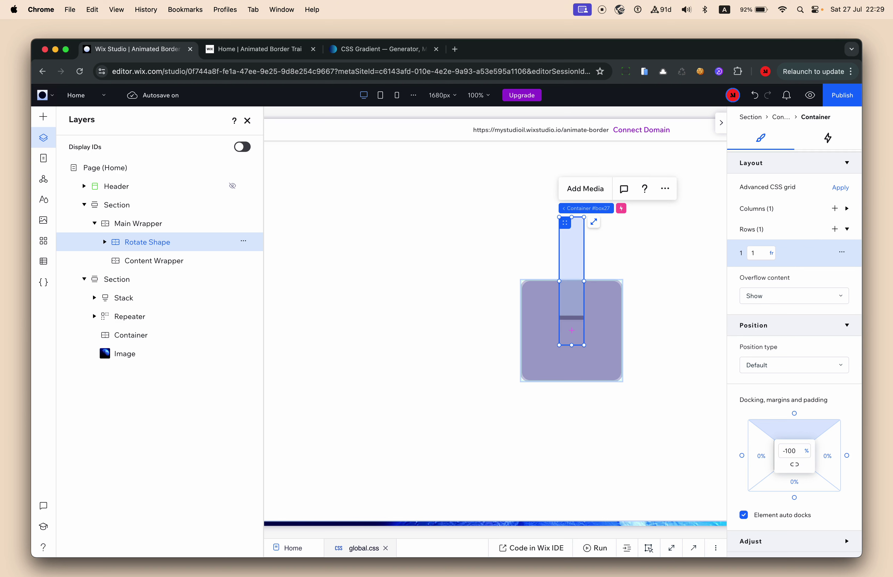
{"action": "left_click", "coordinate": [794, 497]}
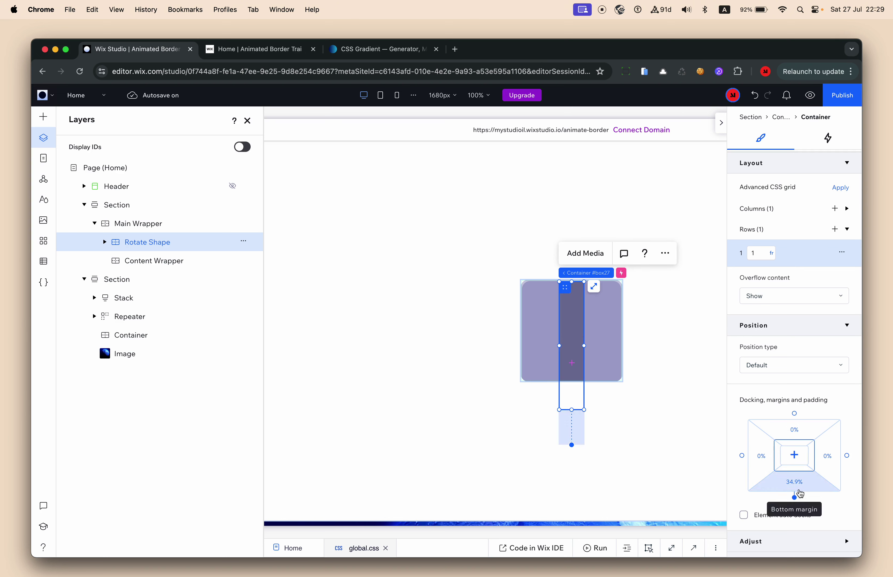
{"action": "key", "text": "ctrl+z"}
{"action": "left_click", "coordinate": [807, 488]}
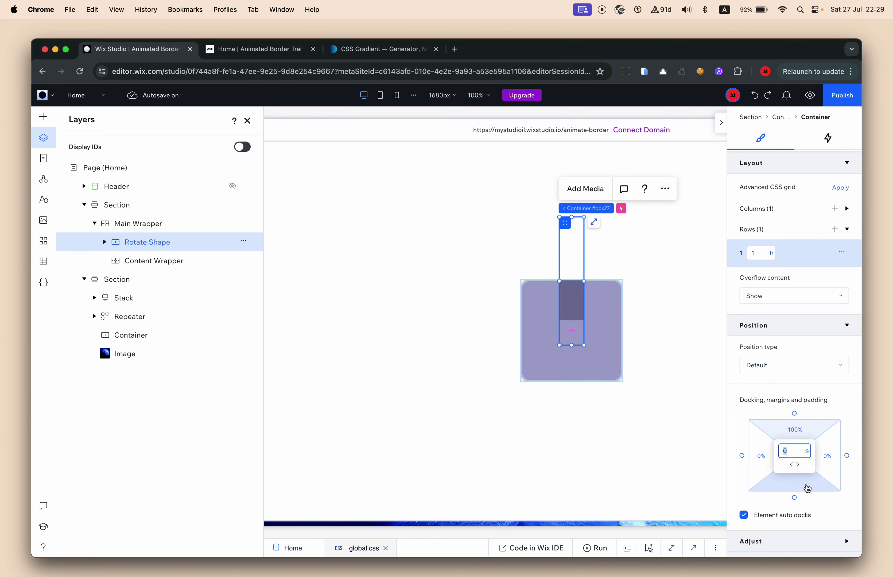
{"action": "type", "text": "-100"}
{"action": "key", "text": "Return"}
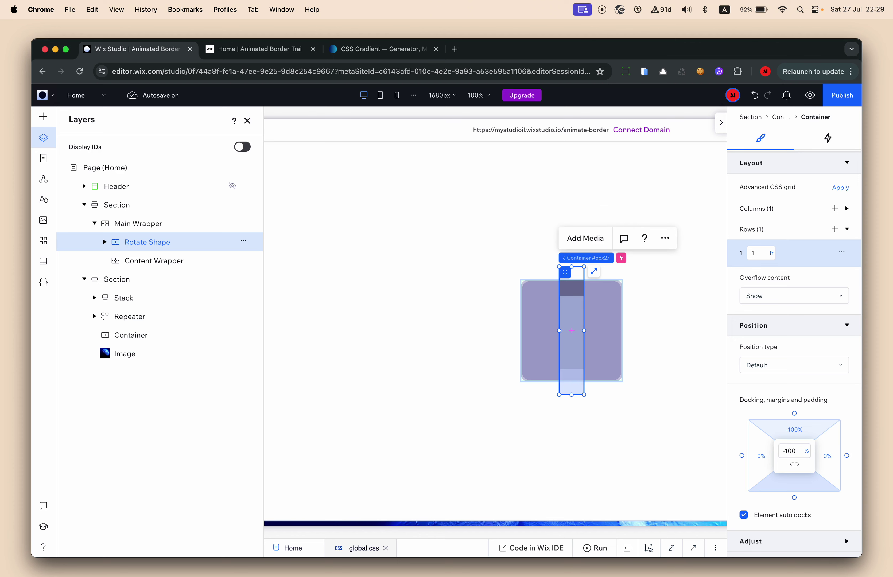
{"action": "left_click", "coordinate": [677, 436]}
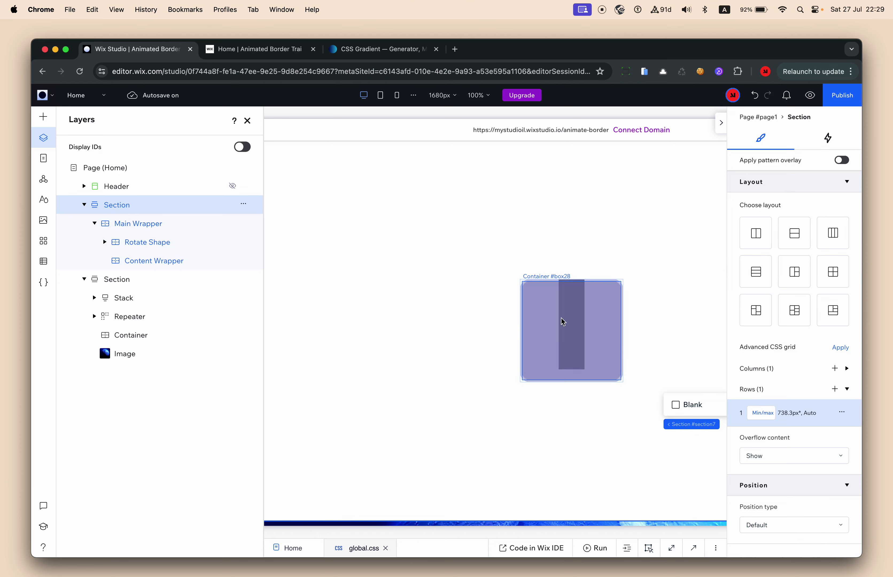
Step: Set the narrow inner shape's height to 50%
{"action": "left_click", "coordinate": [576, 314]}
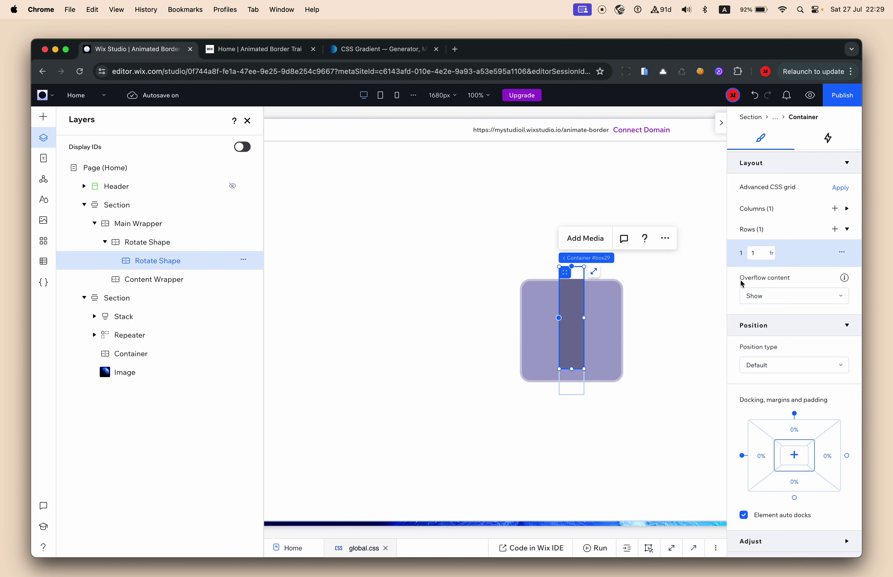
{"action": "scroll", "coordinate": [792, 293], "scroll_direction": "up", "scroll_amount": 8}
{"action": "left_click", "coordinate": [834, 212]}
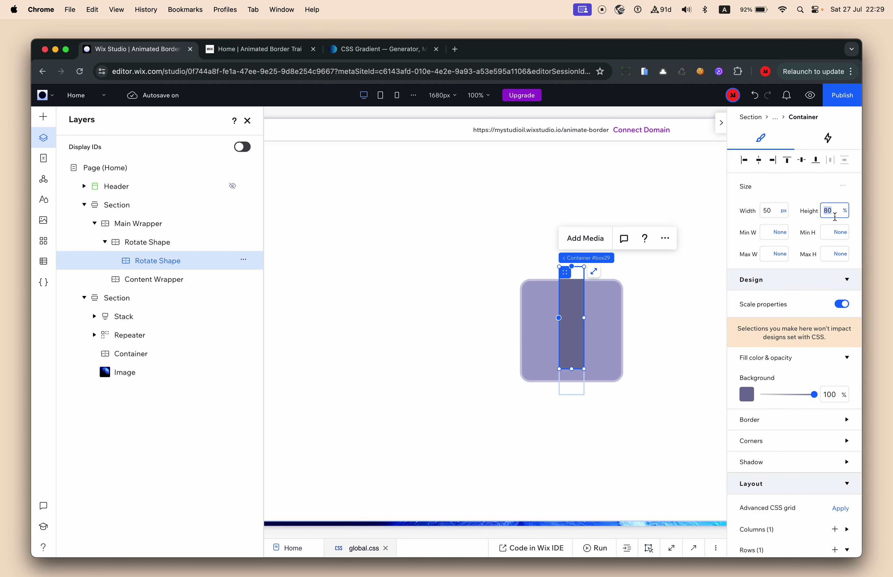
{"action": "type", "text": "50"}
{"action": "key", "text": "Return"}
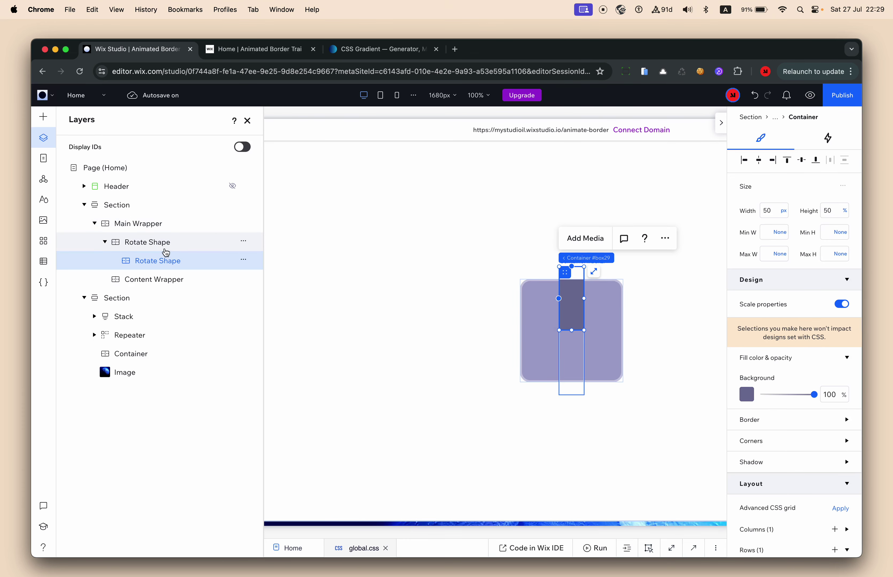
Step: Move Rotate Shape below Content Wrapper in the layer order and preview the page
{"action": "left_click", "coordinate": [126, 244]}
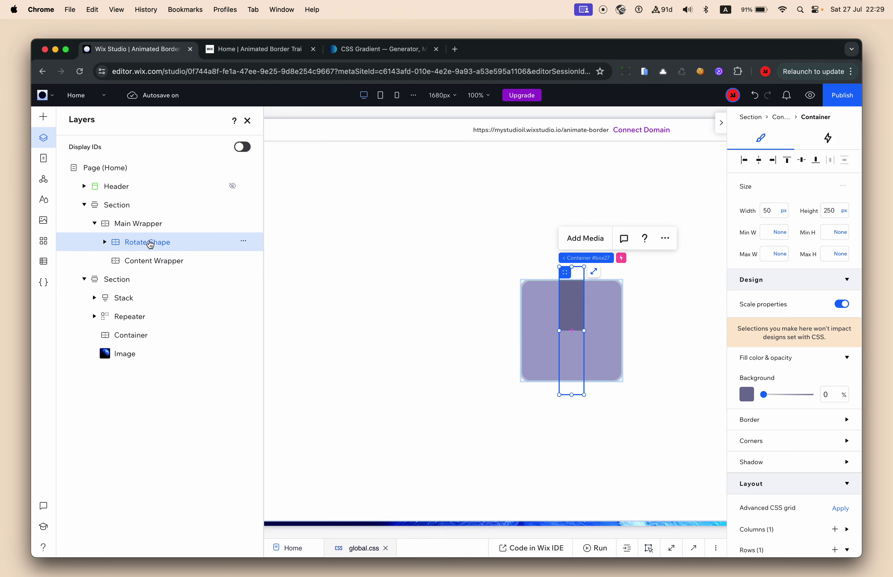
{"action": "left_click_drag", "start_coordinate": [153, 246], "coordinate": [153, 266]}
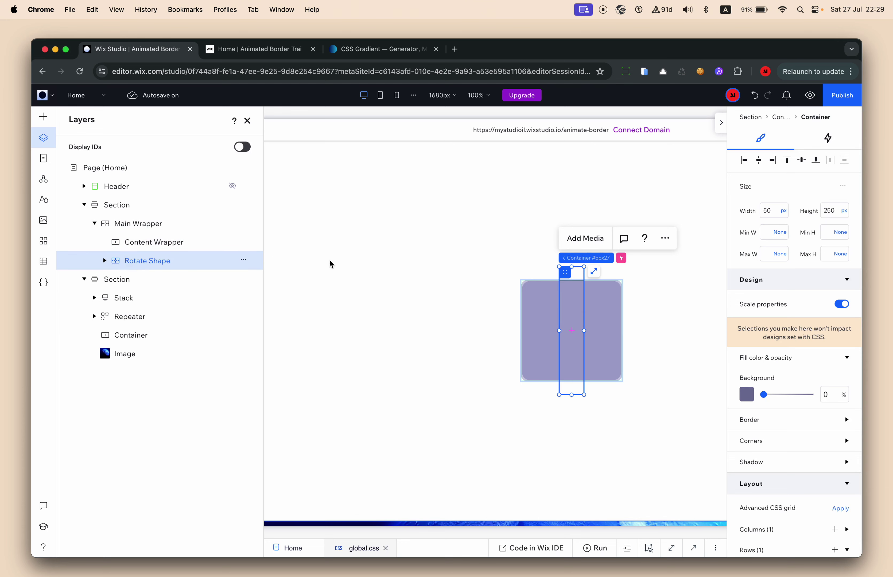
{"action": "left_click", "coordinate": [809, 96]}
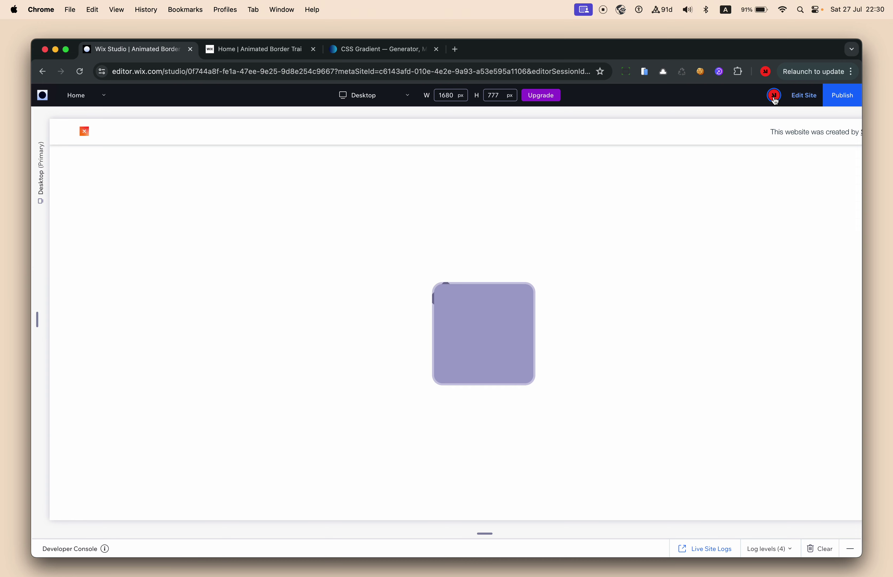
Step: Leave the preview of the rotating bar and return to editing the site
{"action": "left_click", "coordinate": [803, 97]}
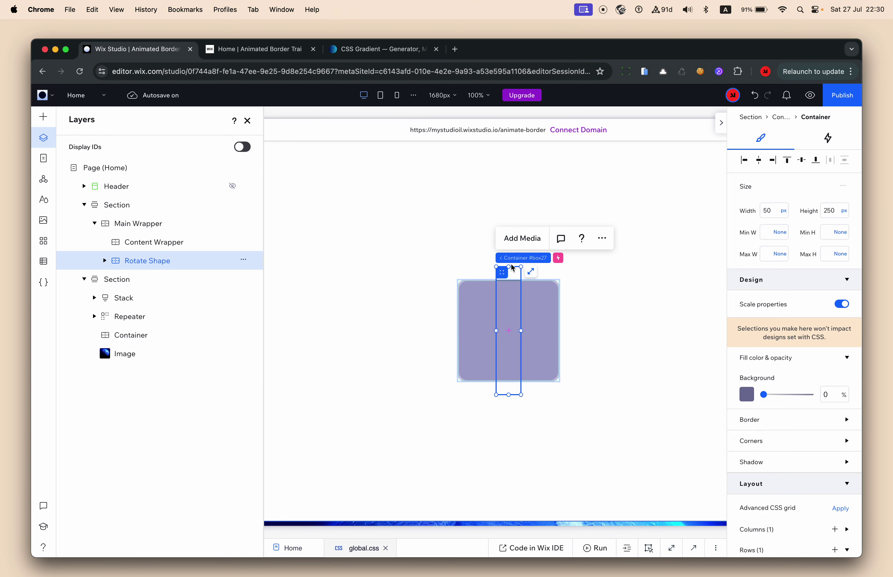
Step: Set the Rotate Shape container's height to 300 px, then 350 px
{"action": "left_click", "coordinate": [843, 216]}
{"action": "type", "text": "300"}
{"action": "key", "text": "Return"}
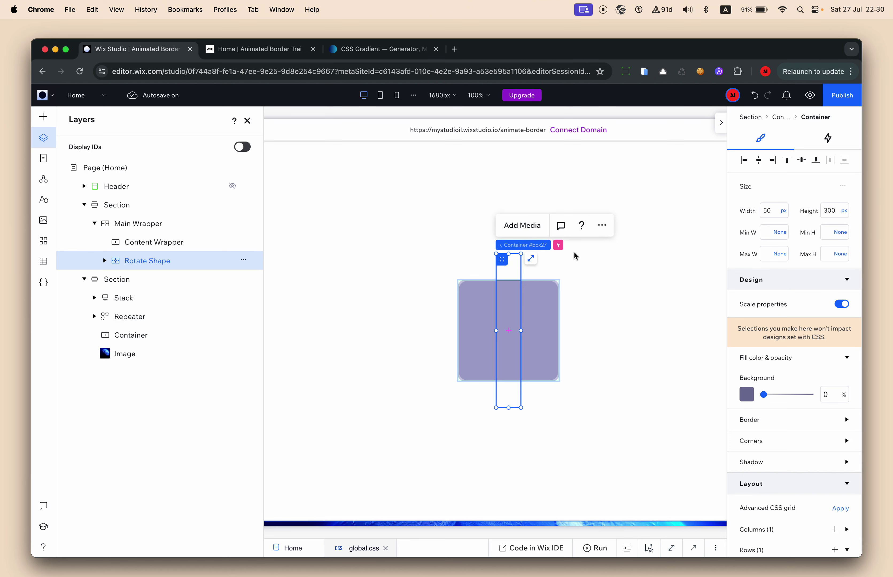
{"action": "left_click", "coordinate": [835, 215]}
{"action": "type", "text": "350"}
{"action": "key", "text": "Return"}
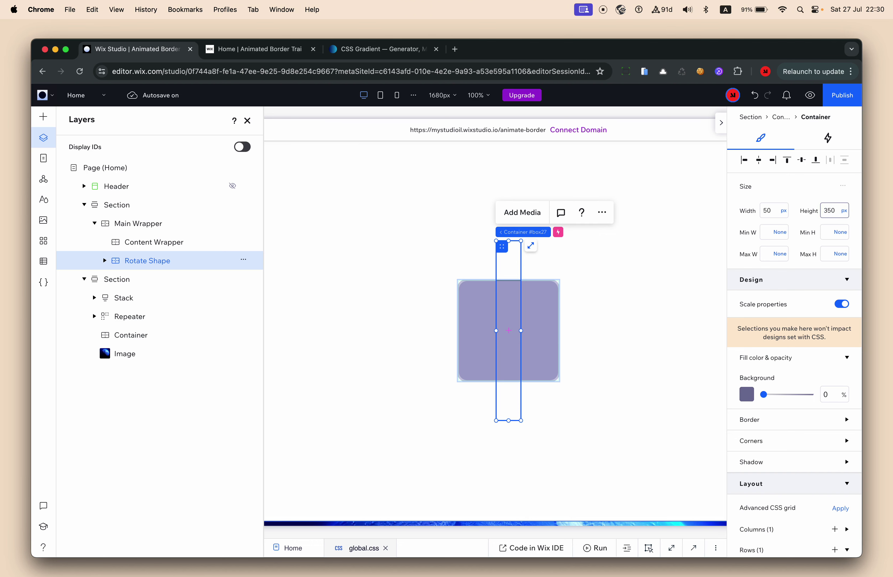
Step: Give the inner Rotate Shape 50% height and 50% minimum height, then preview the page
{"action": "scroll", "coordinate": [821, 382], "scroll_direction": "down", "scroll_amount": 5}
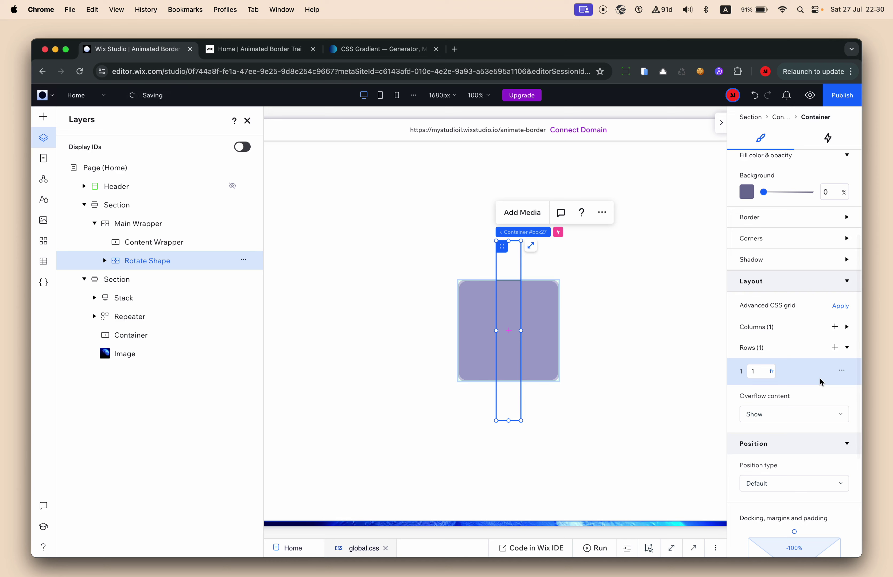
{"action": "left_click", "coordinate": [105, 261]}
{"action": "left_click", "coordinate": [151, 279]}
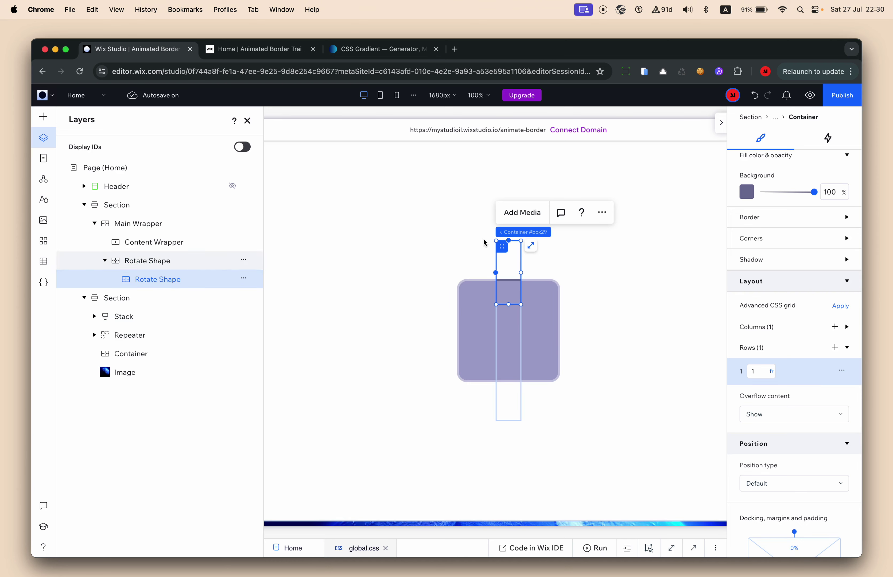
{"action": "scroll", "coordinate": [791, 285], "scroll_direction": "up", "scroll_amount": 5}
{"action": "left_click", "coordinate": [838, 215]}
{"action": "type", "text": "50"}
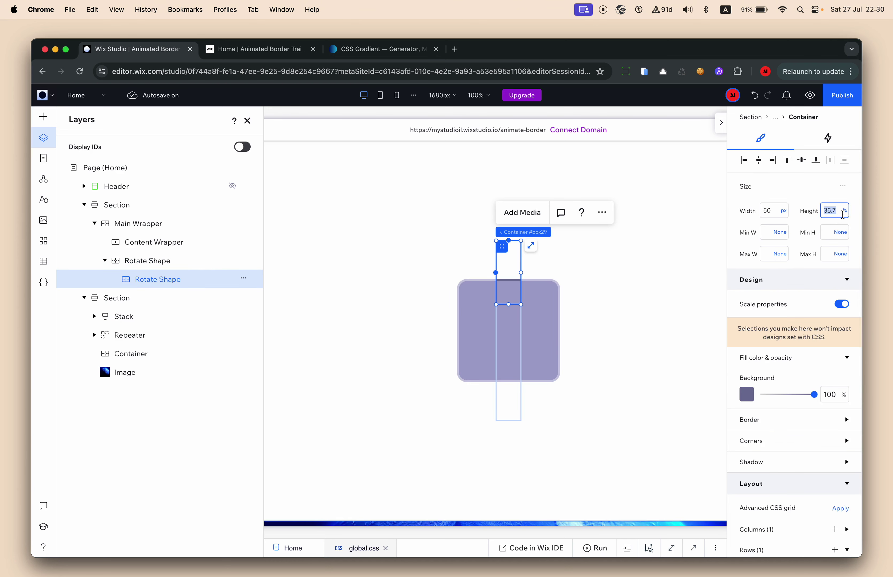
{"action": "key", "text": "Return"}
{"action": "left_click", "coordinate": [836, 213]}
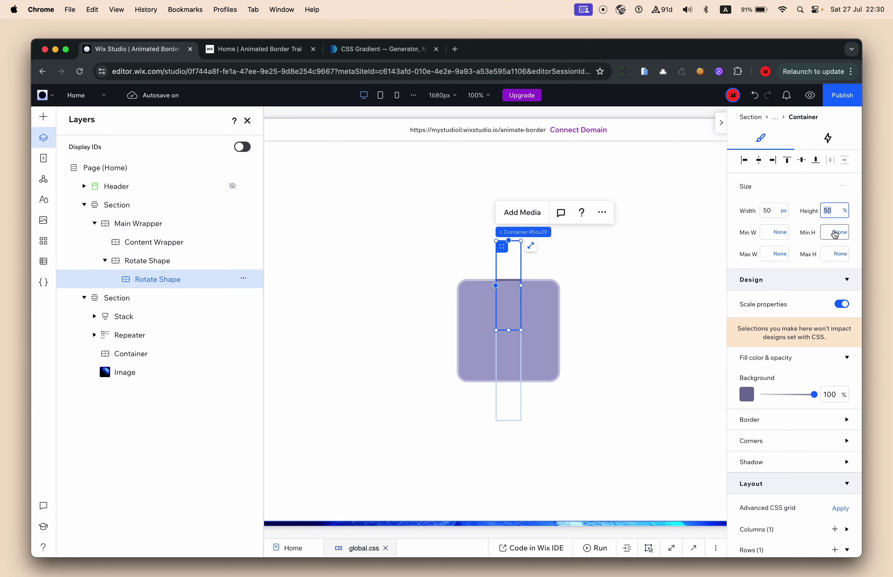
{"action": "left_click", "coordinate": [825, 236]}
{"action": "type", "text": "50%"}
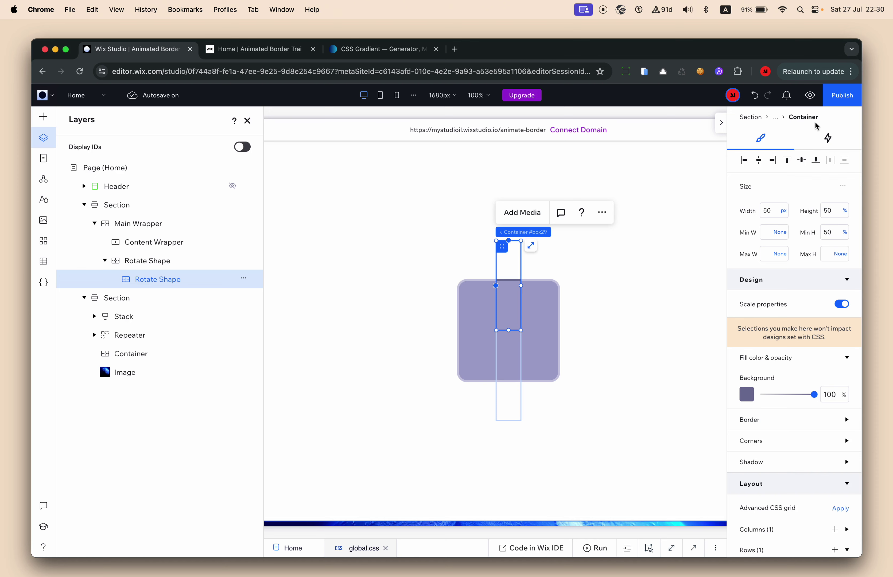
{"action": "left_click", "coordinate": [809, 95]}
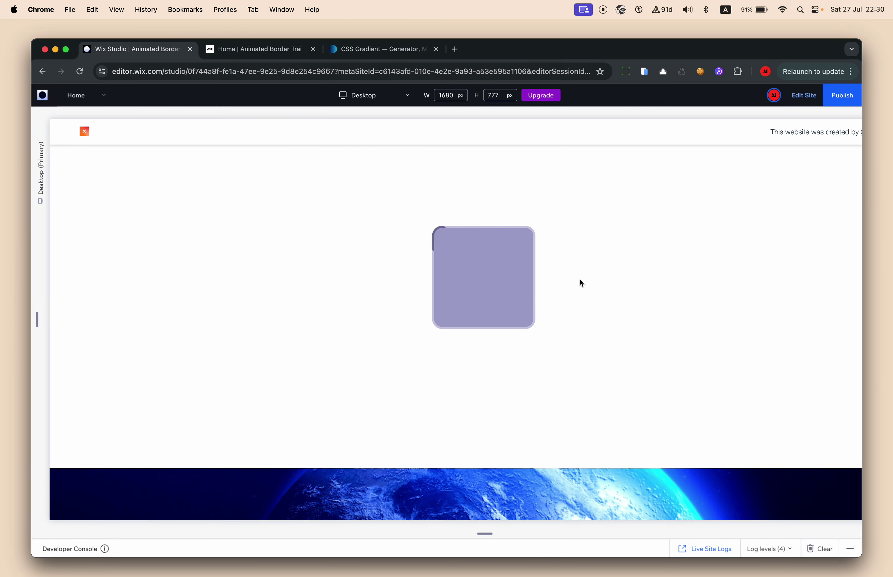
Step: Watch the rotating border bar in full-screen preview, then return to the editor
{"action": "key", "text": "Escape"}
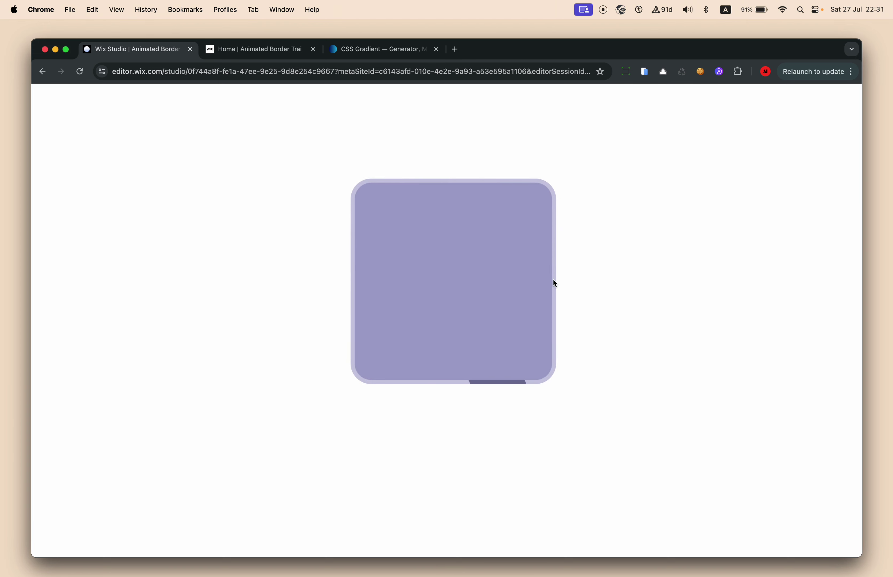
{"action": "key", "text": "Escape"}
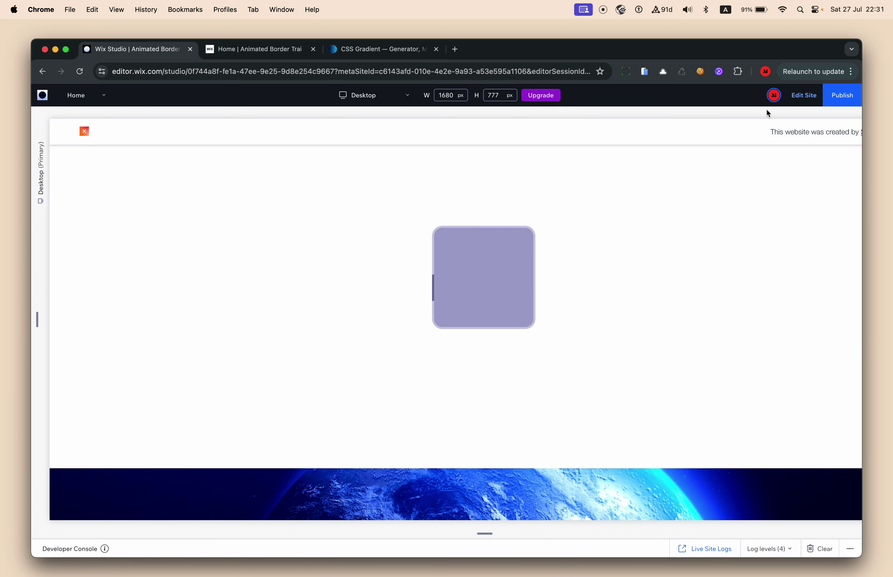
{"action": "left_click", "coordinate": [804, 95]}
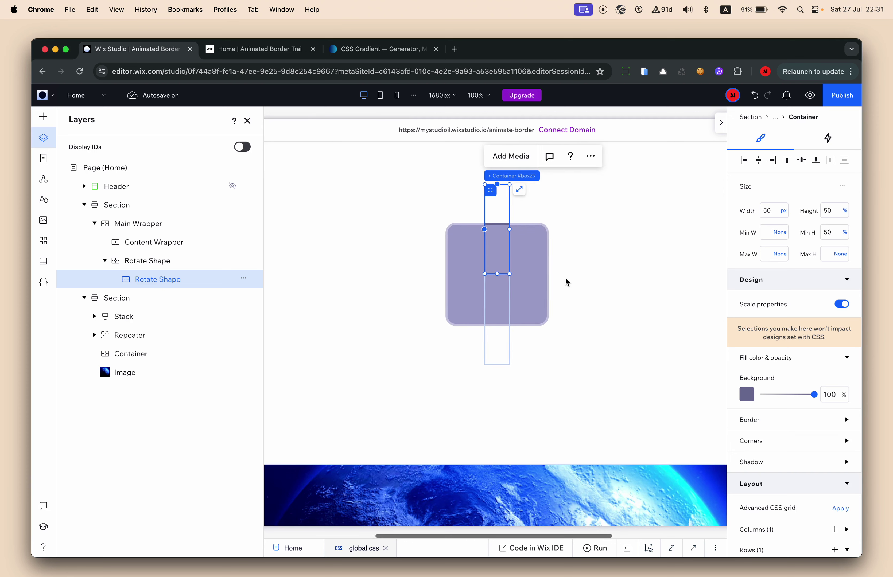
Step: Set the Main Wrapper card's width to 400 px, then select the outer Rotate Shape layer
{"action": "left_click", "coordinate": [171, 226]}
{"action": "left_click", "coordinate": [772, 212]}
{"action": "type", "text": "400"}
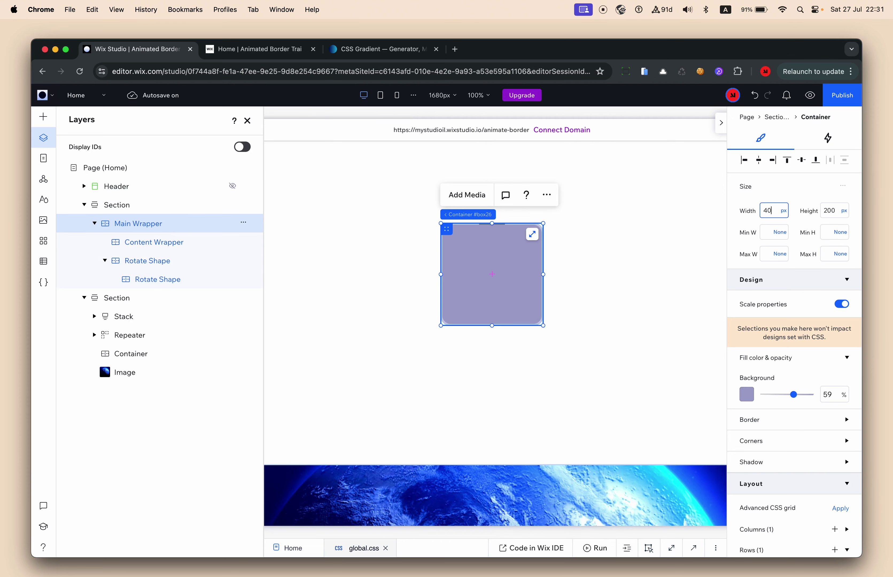
{"action": "key", "text": "Return"}
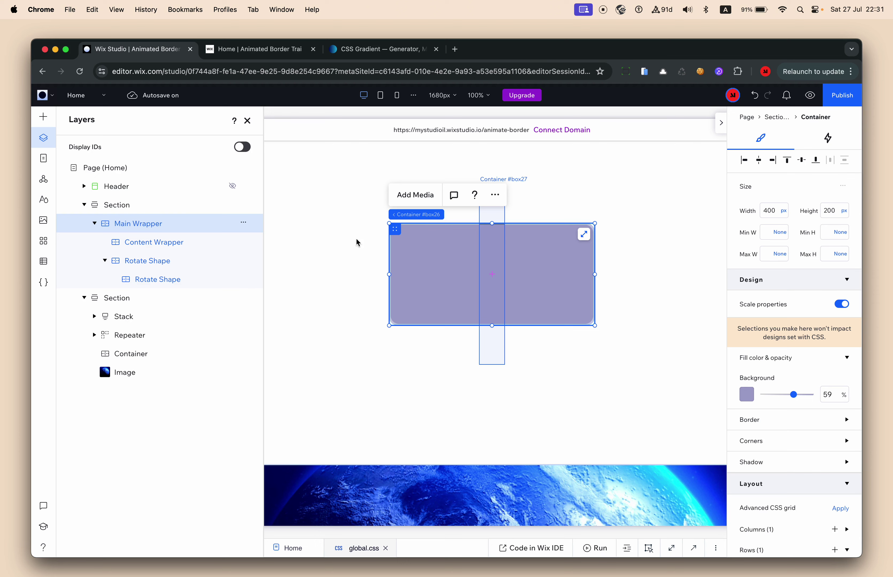
{"action": "left_click", "coordinate": [163, 264]}
{"action": "scroll", "coordinate": [541, 270], "scroll_direction": "up", "scroll_amount": 2}
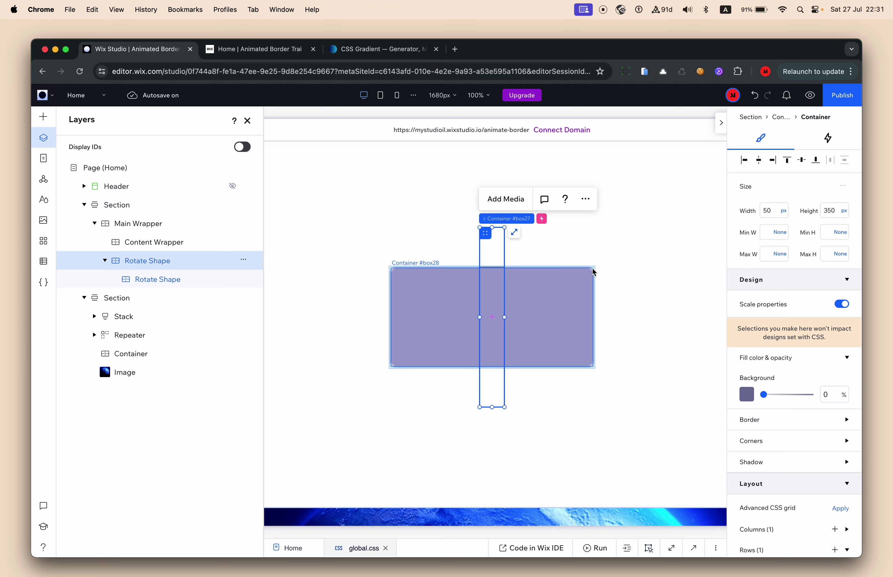
Step: Set the Rotate Shape height to 200%, then 500%
{"action": "left_click", "coordinate": [829, 218]}
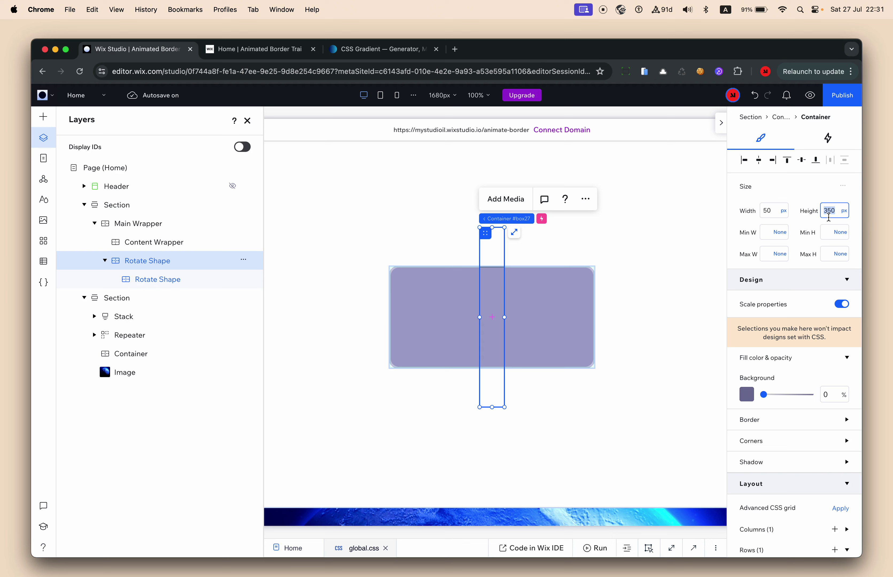
{"action": "type", "text": "200%"}
{"action": "key", "text": "Return"}
{"action": "left_click", "coordinate": [829, 218]}
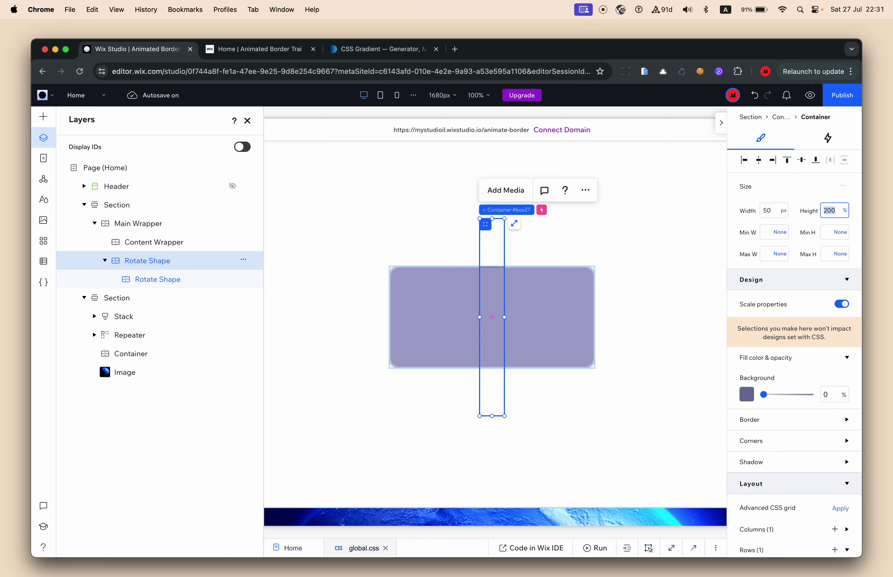
{"action": "type", "text": "500"}
{"action": "key", "text": "Return"}
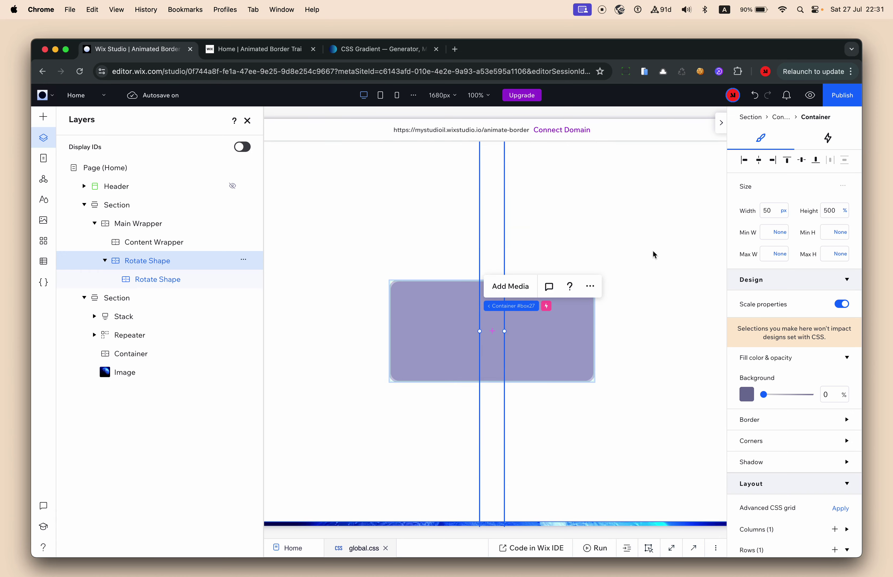
Step: Change the Rotate Shape's top margin from -49 to -100%
{"action": "left_click", "coordinate": [834, 212]}
{"action": "scroll", "coordinate": [814, 325], "scroll_direction": "down", "scroll_amount": 10}
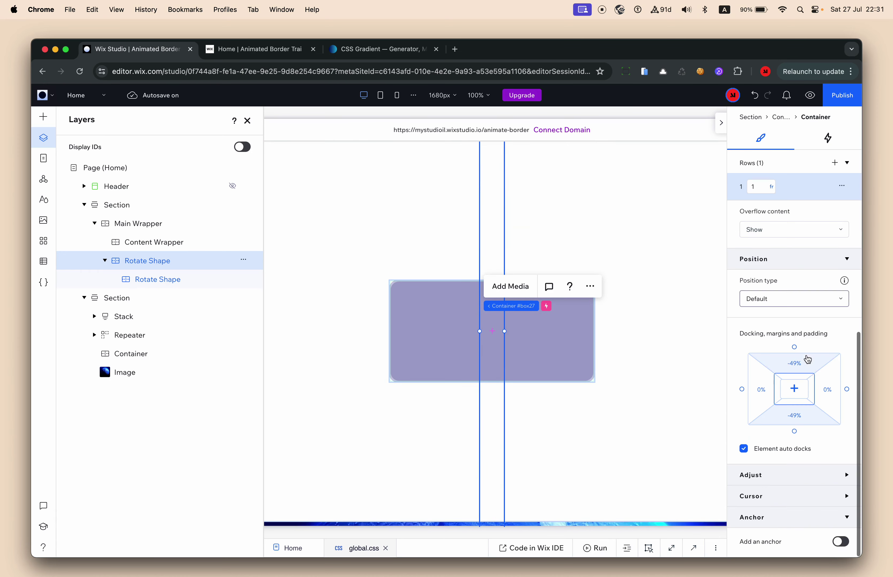
{"action": "left_click", "coordinate": [803, 368]}
{"action": "key", "text": "BackSpace"}
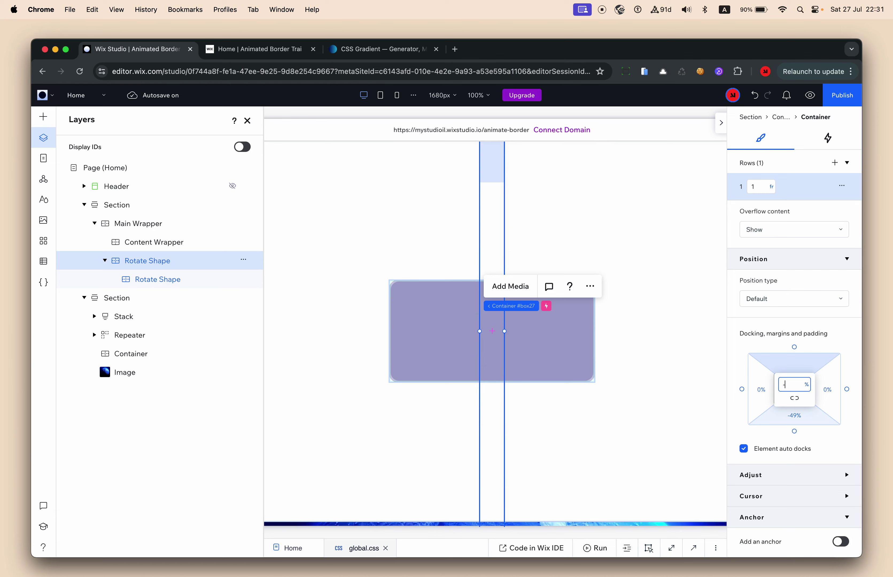
{"action": "type", "text": "-100"}
{"action": "key", "text": "Return"}
{"action": "left_click", "coordinate": [803, 425]}
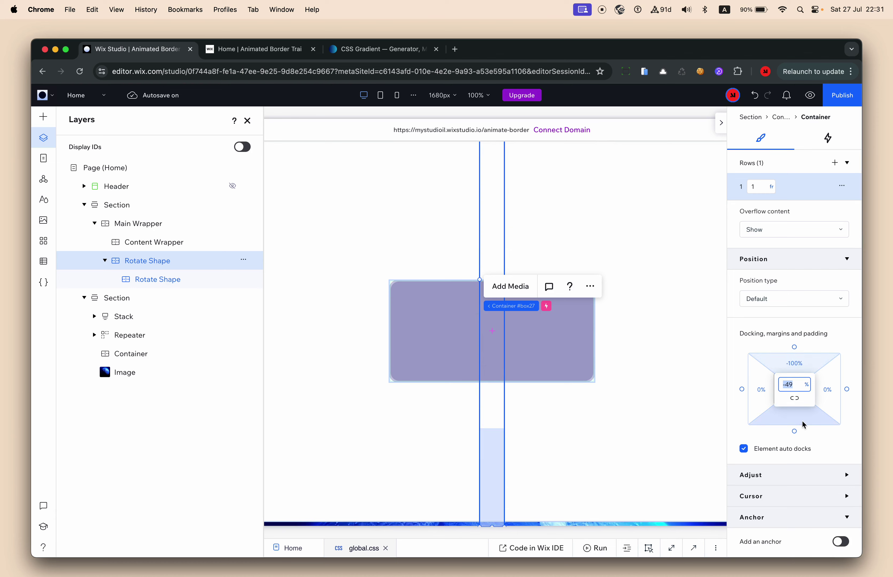
Step: Set a -100% bottom margin, then give the inner bar 50% height and minimum height
{"action": "type", "text": "-100"}
{"action": "key", "text": "Return"}
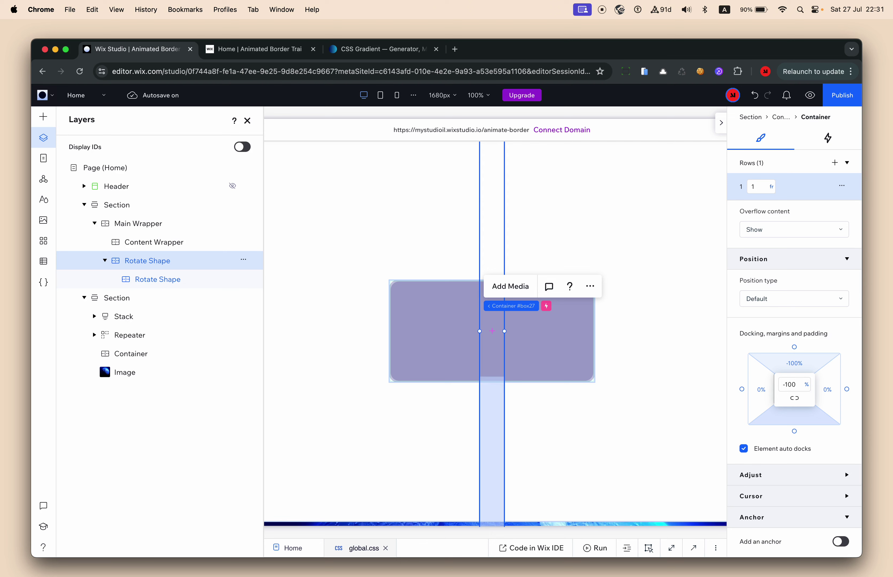
{"action": "left_click", "coordinate": [167, 279]}
{"action": "scroll", "coordinate": [827, 227], "scroll_direction": "up", "scroll_amount": 3}
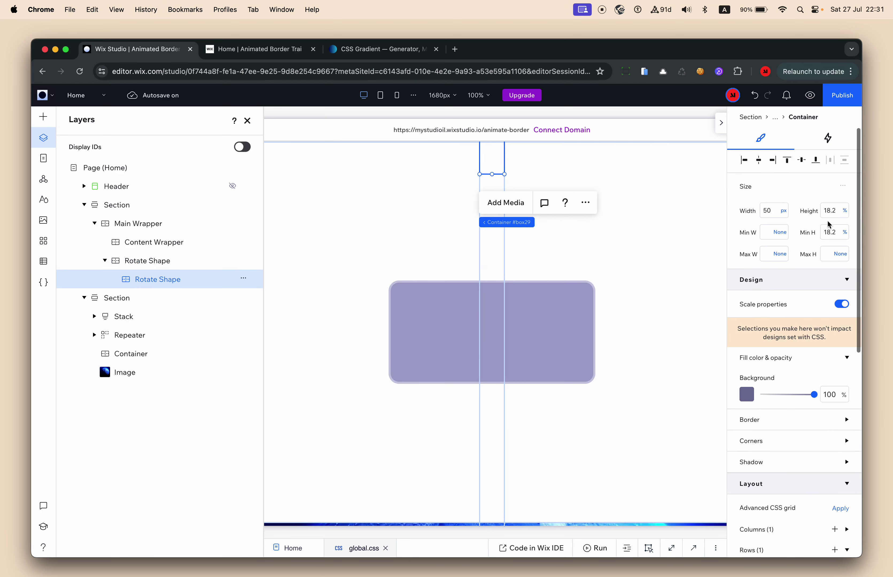
{"action": "left_click", "coordinate": [832, 212]}
{"action": "type", "text": "50"}
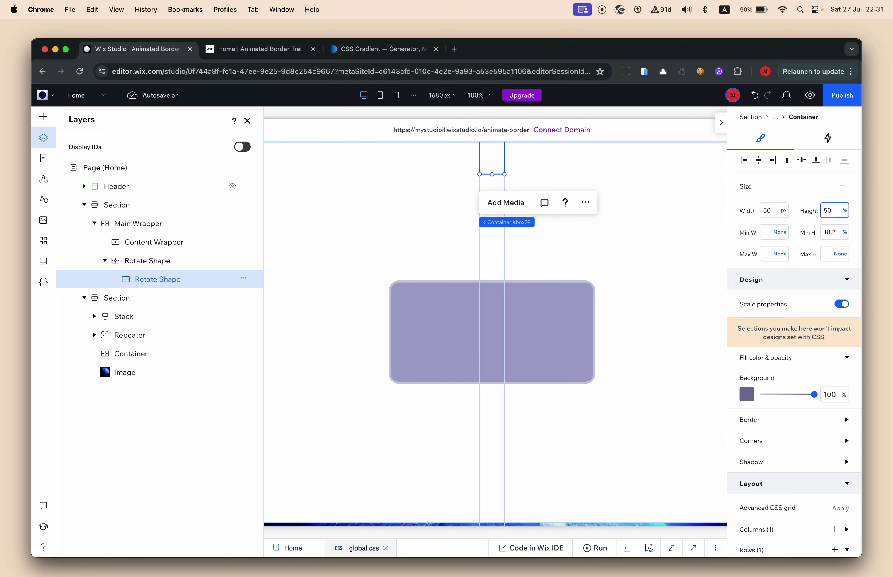
{"action": "key", "text": "Return"}
{"action": "left_click", "coordinate": [833, 233]}
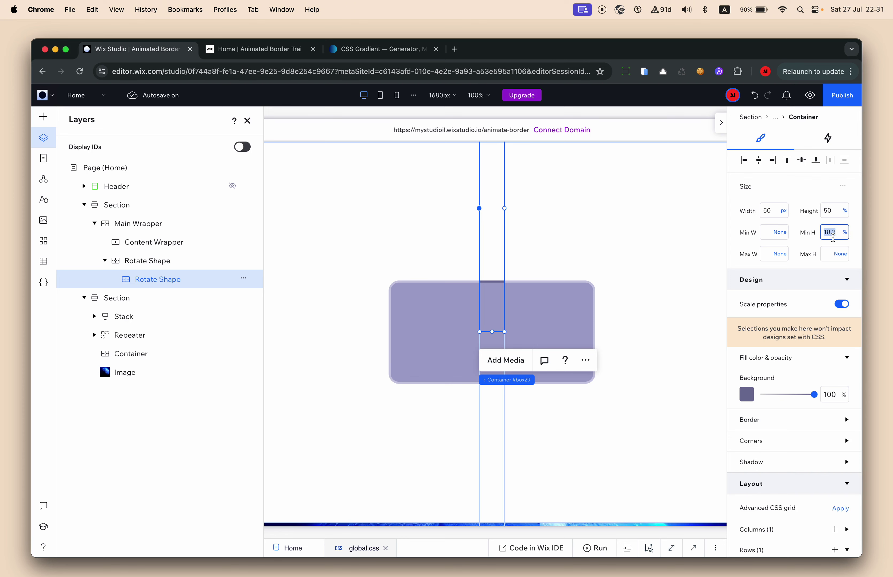
{"action": "type", "text": "50"}
{"action": "key", "text": "Return"}
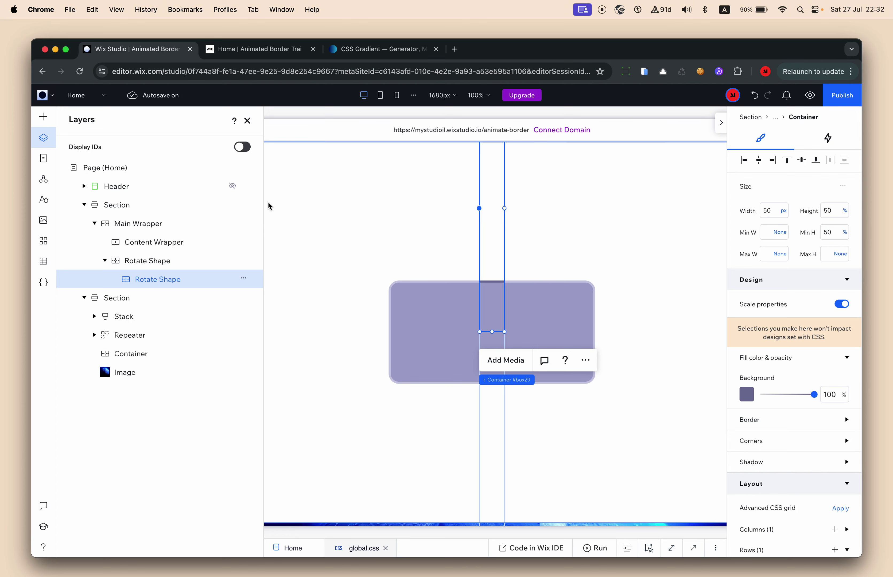
Step: Close the Layers panel and preview the animated border on the wider card
{"action": "left_click", "coordinate": [247, 121]}
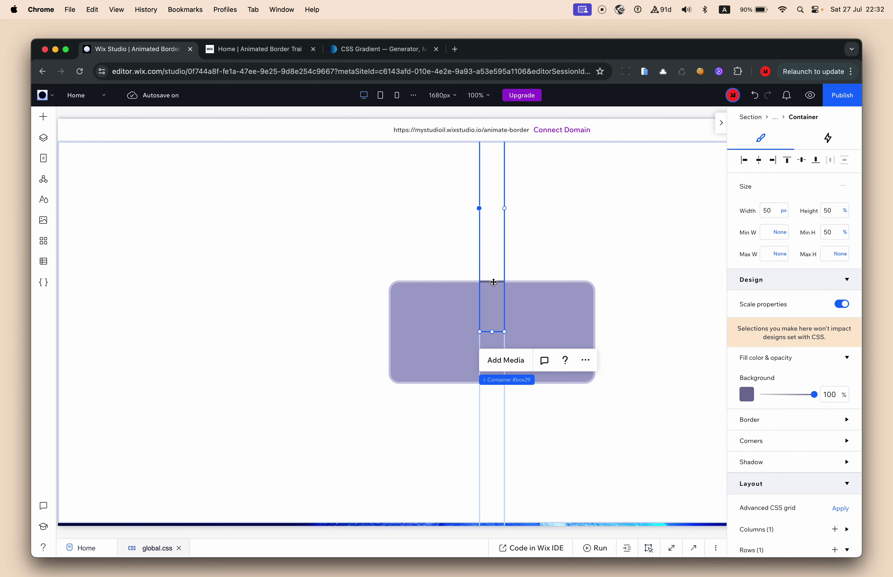
{"action": "scroll", "coordinate": [493, 282], "scroll_direction": "down", "scroll_amount": 1}
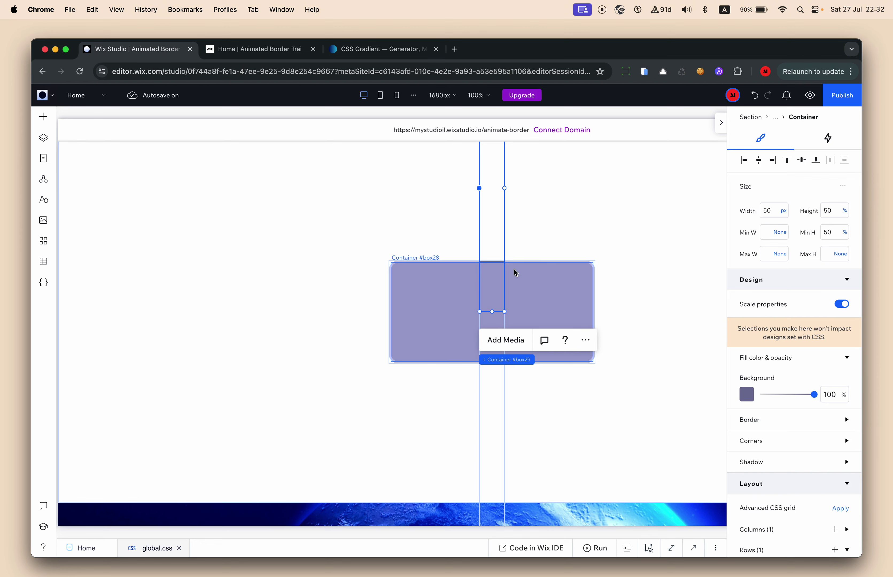
{"action": "left_click", "coordinate": [810, 95]}
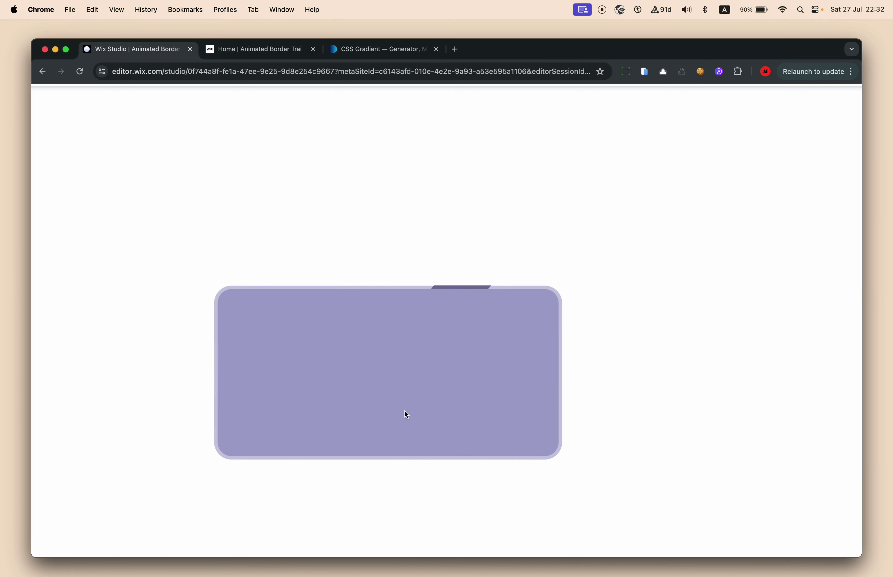
{"action": "key", "text": "Escape"}
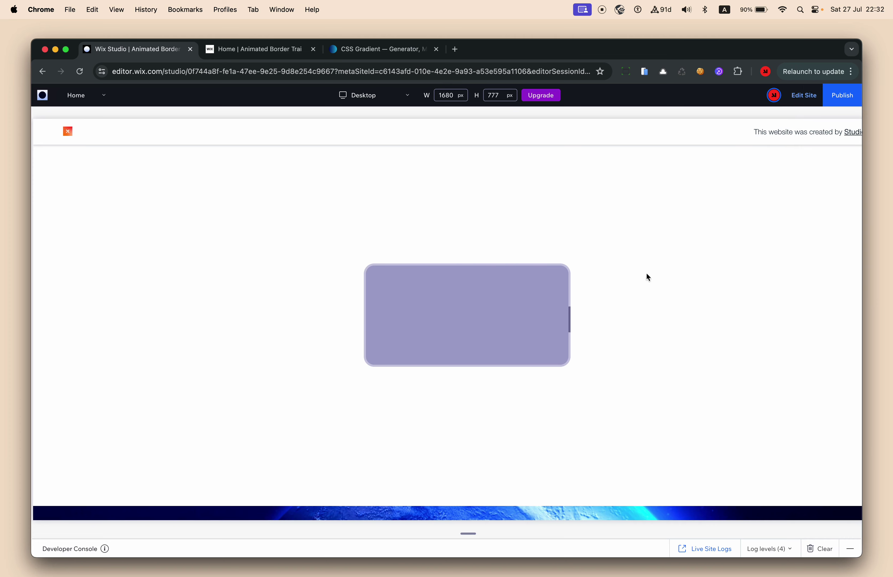
{"action": "scroll", "coordinate": [608, 365], "scroll_direction": "down", "scroll_amount": 5}
{"action": "scroll", "coordinate": [608, 365], "scroll_direction": "down", "scroll_amount": 2}
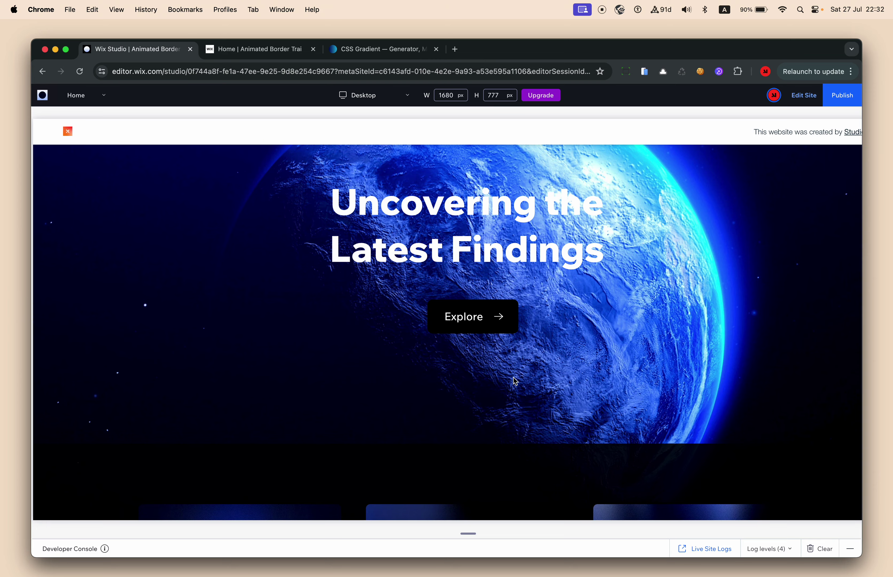
{"action": "scroll", "coordinate": [514, 380], "scroll_direction": "down", "scroll_amount": 5}
{"action": "scroll", "coordinate": [695, 333], "scroll_direction": "up", "scroll_amount": 3}
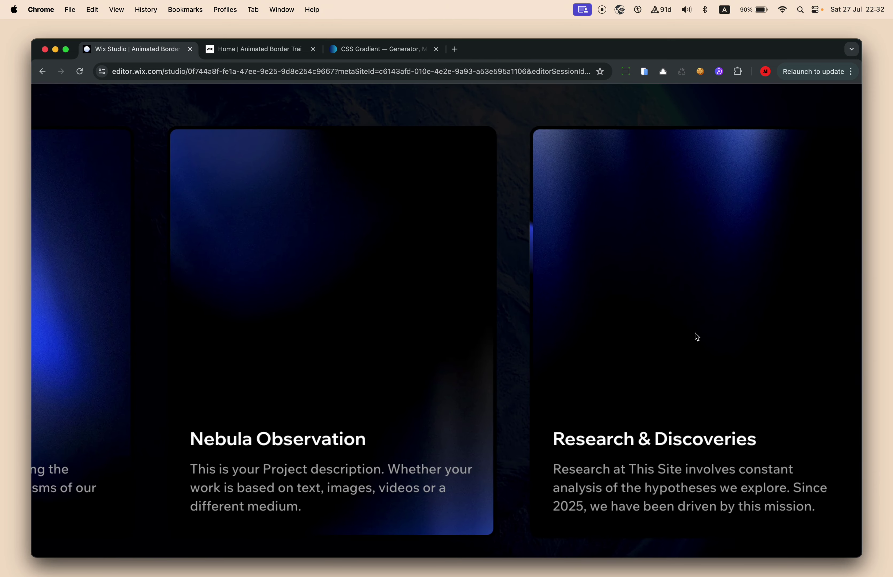
{"action": "scroll", "coordinate": [695, 333], "scroll_direction": "right", "scroll_amount": 3}
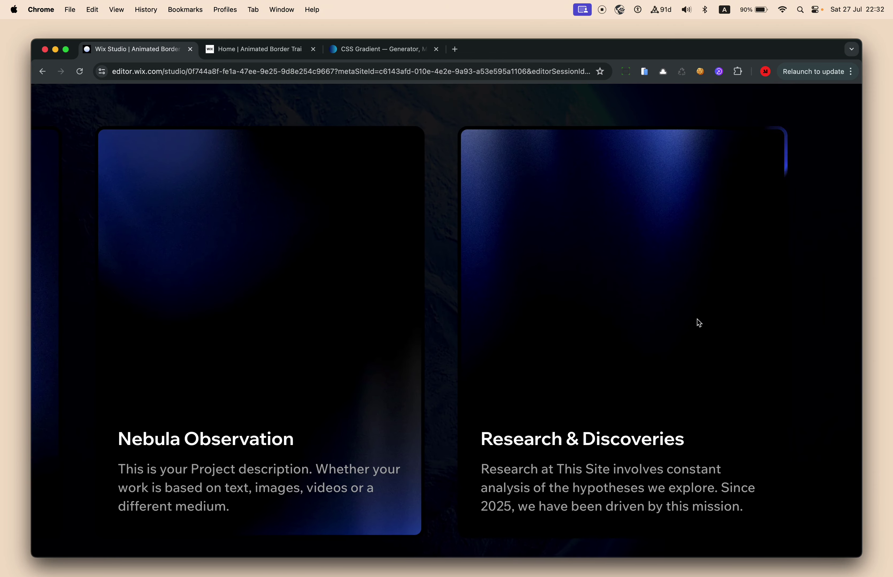
{"action": "scroll", "coordinate": [697, 320], "scroll_direction": "down", "scroll_amount": 3}
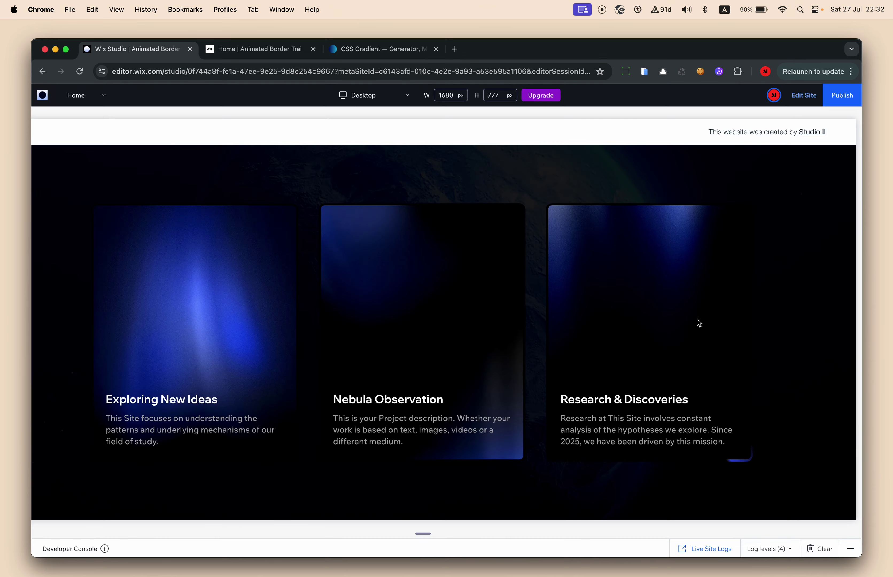
{"action": "scroll", "coordinate": [697, 319], "scroll_direction": "up", "scroll_amount": 10}
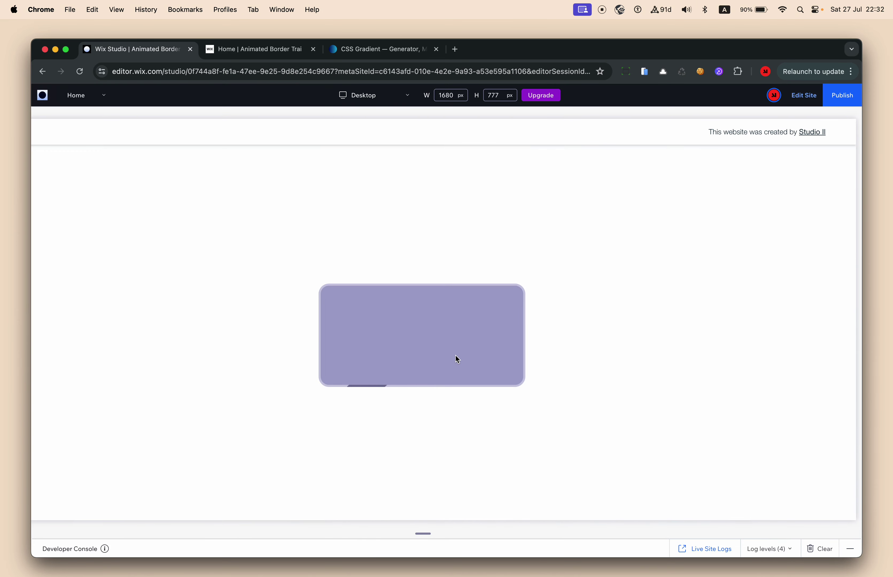
{"action": "scroll", "coordinate": [456, 359], "scroll_direction": "up", "scroll_amount": 5}
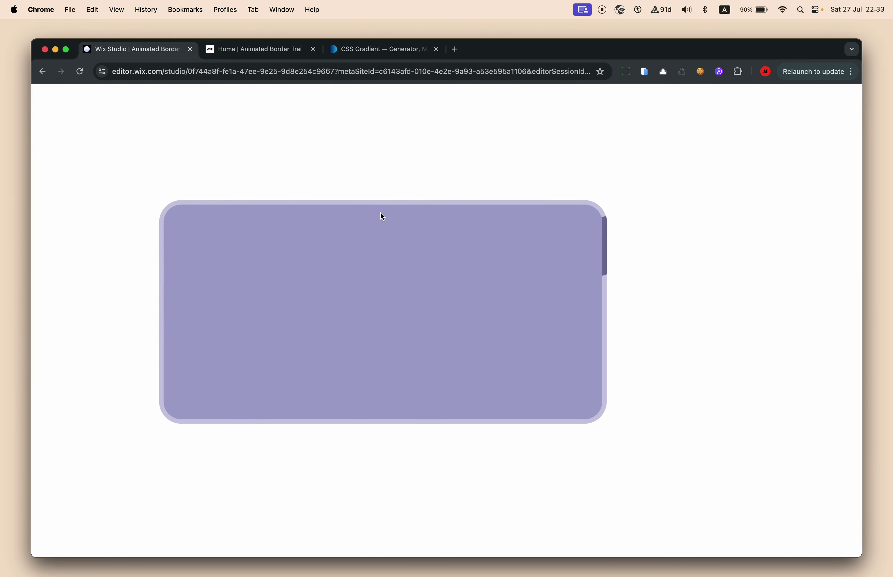
{"action": "scroll", "coordinate": [380, 212], "scroll_direction": "down", "scroll_amount": 5}
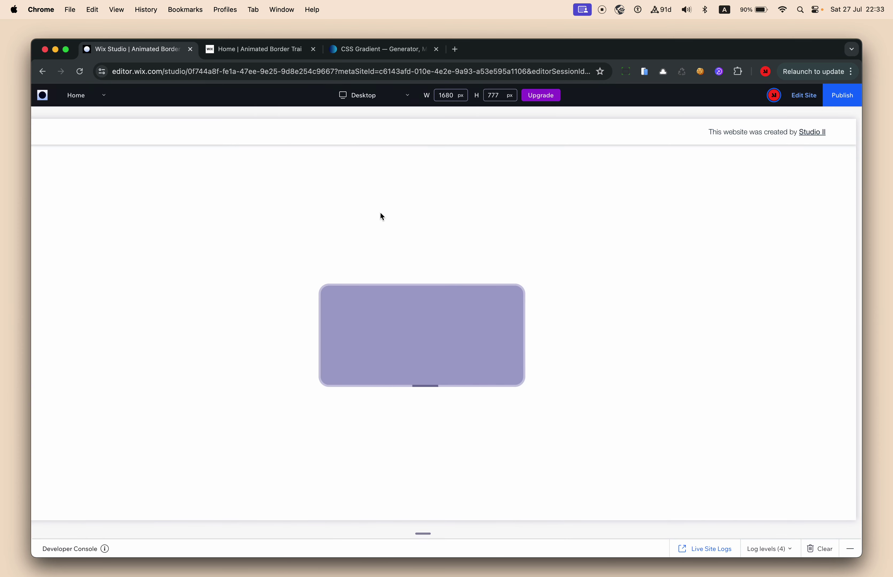
Step: Move the gradient's middle stop from 88 to 65 in the CSS gradient generator
{"action": "left_click", "coordinate": [370, 56]}
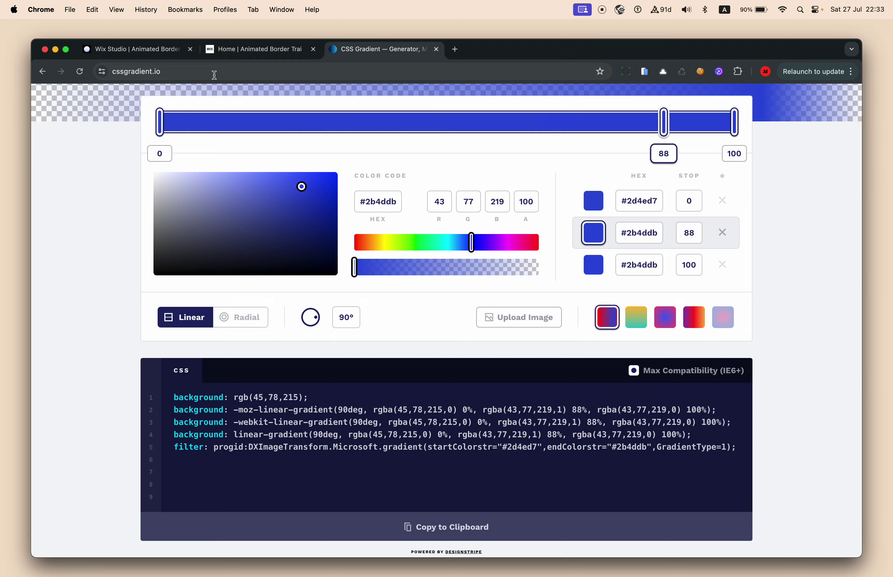
{"action": "scroll", "coordinate": [319, 245], "scroll_direction": "up", "scroll_amount": 5}
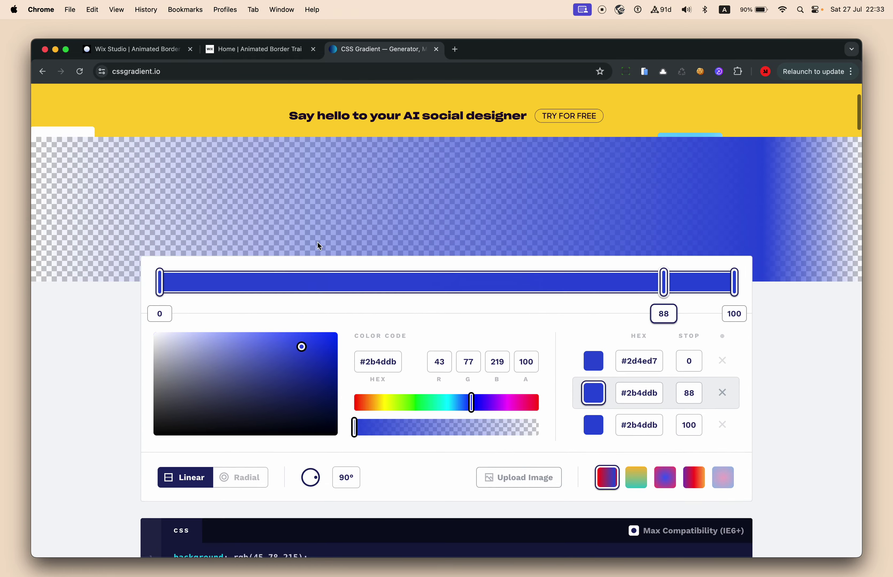
{"action": "scroll", "coordinate": [319, 246], "scroll_direction": "down", "scroll_amount": 2}
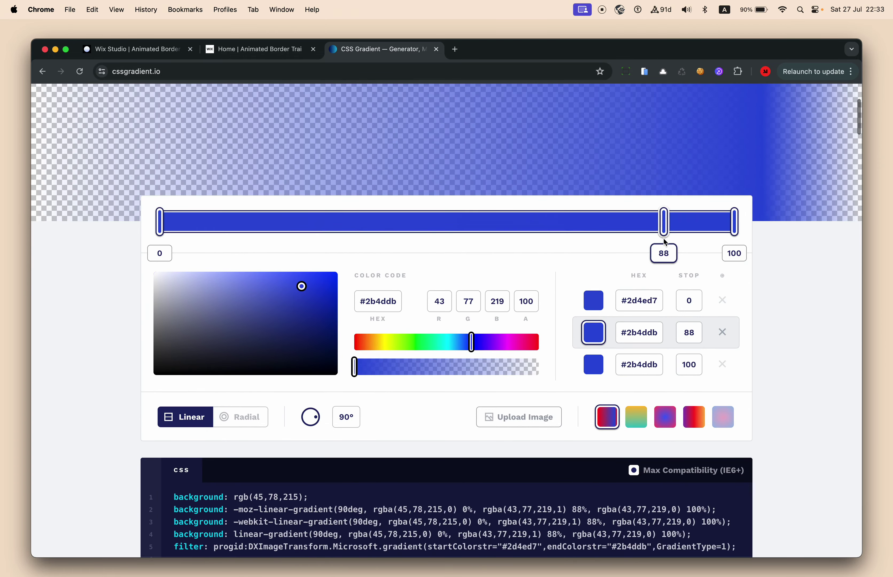
{"action": "left_click_drag", "start_coordinate": [665, 241], "coordinate": [530, 237]}
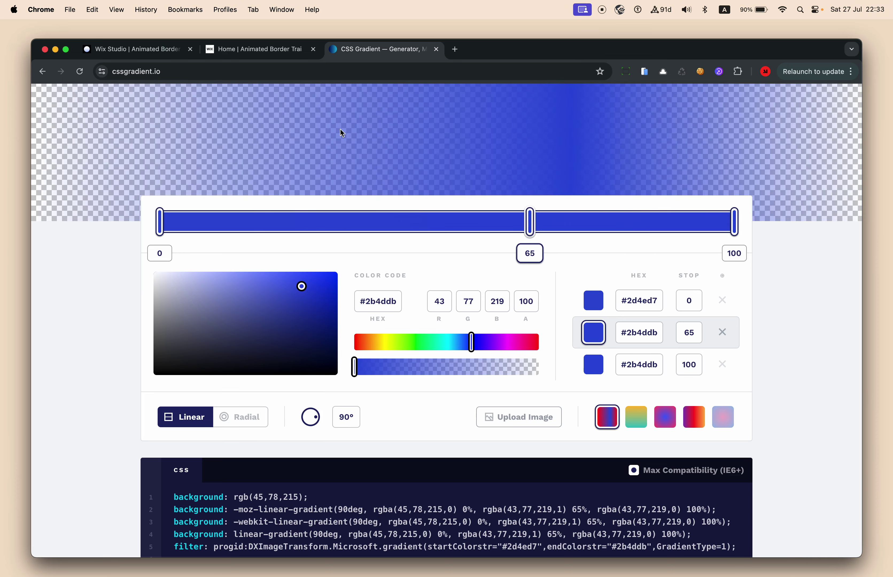
Step: In Wix Studio, select the lavender card and highlight its background hex #A4A4CC
{"action": "left_click", "coordinate": [240, 50]}
{"action": "left_click", "coordinate": [162, 52]}
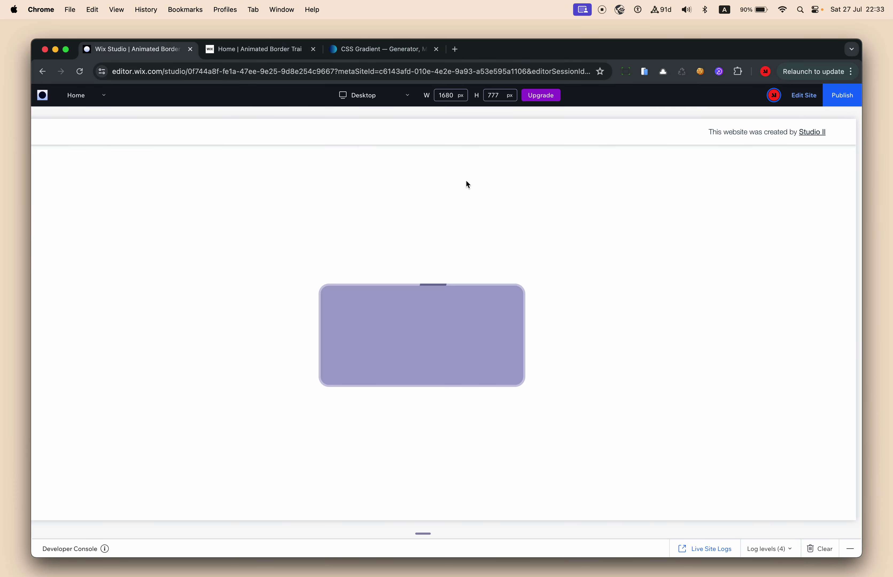
{"action": "left_click", "coordinate": [803, 97]}
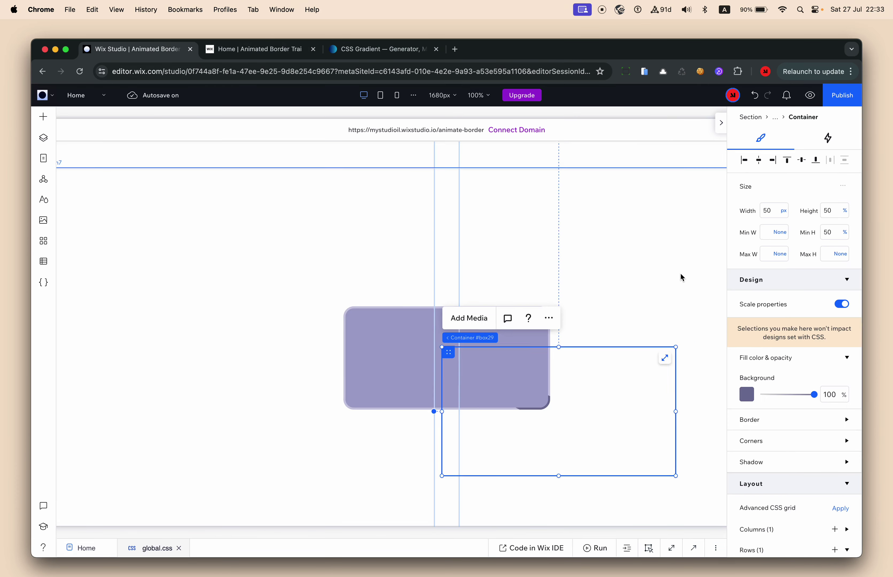
{"action": "left_click", "coordinate": [380, 320]}
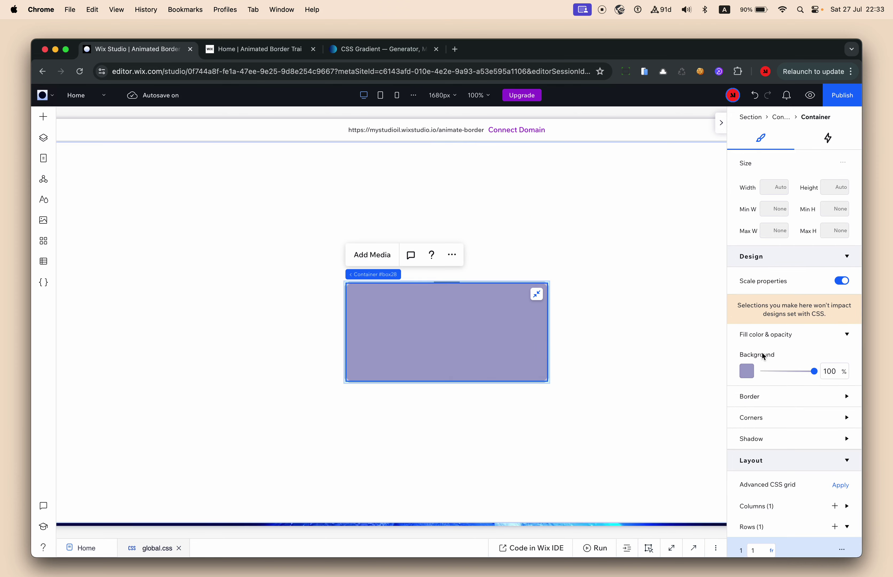
{"action": "left_click", "coordinate": [747, 371]}
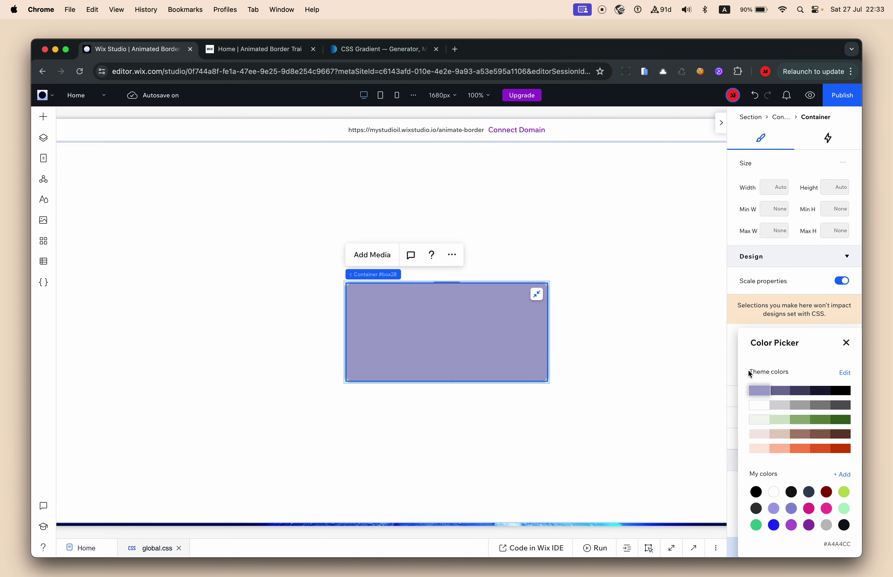
{"action": "left_click", "coordinate": [842, 475]}
{"action": "left_click", "coordinate": [836, 493]}
{"action": "key", "text": "cmd+c"}
{"action": "left_click", "coordinate": [402, 50]}
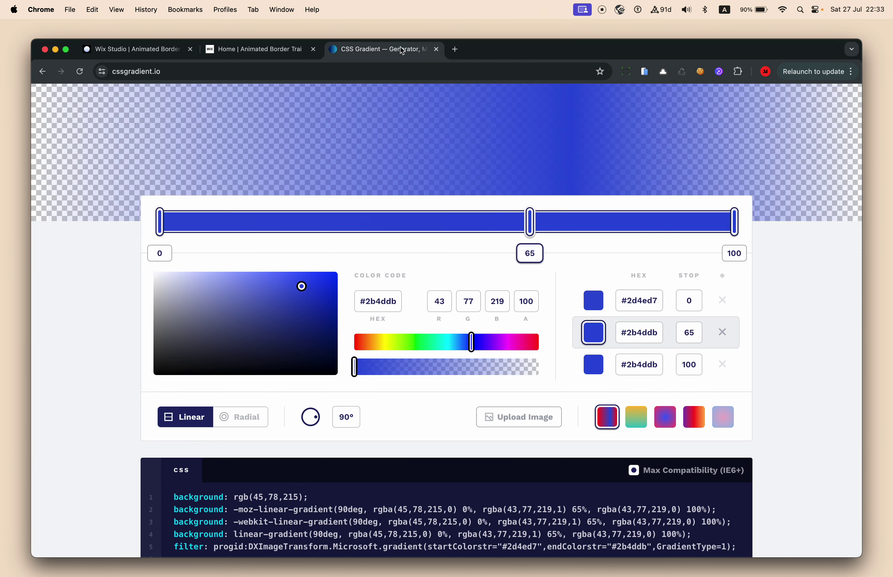
Step: Delete the third gradient stop and move the 65 stop to 100
{"action": "double_click", "coordinate": [637, 301]}
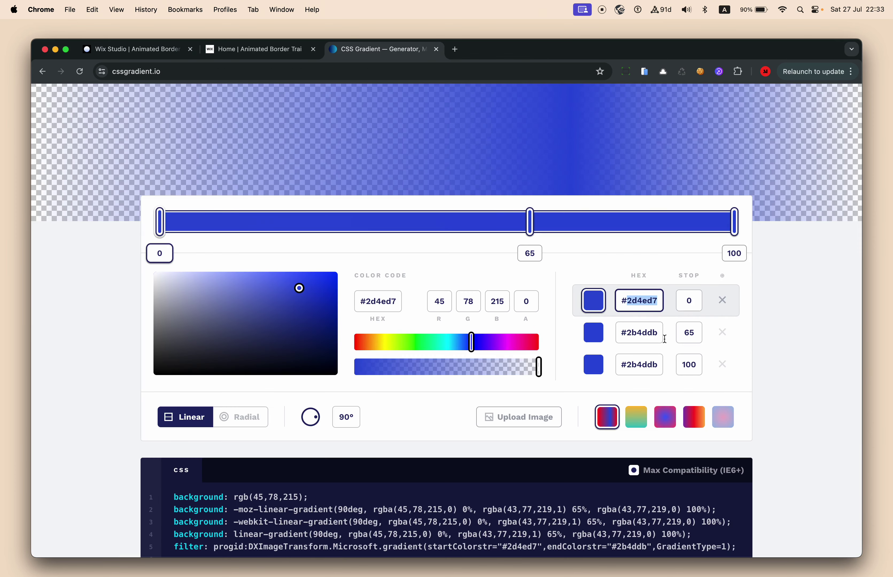
{"action": "left_click", "coordinate": [722, 365]}
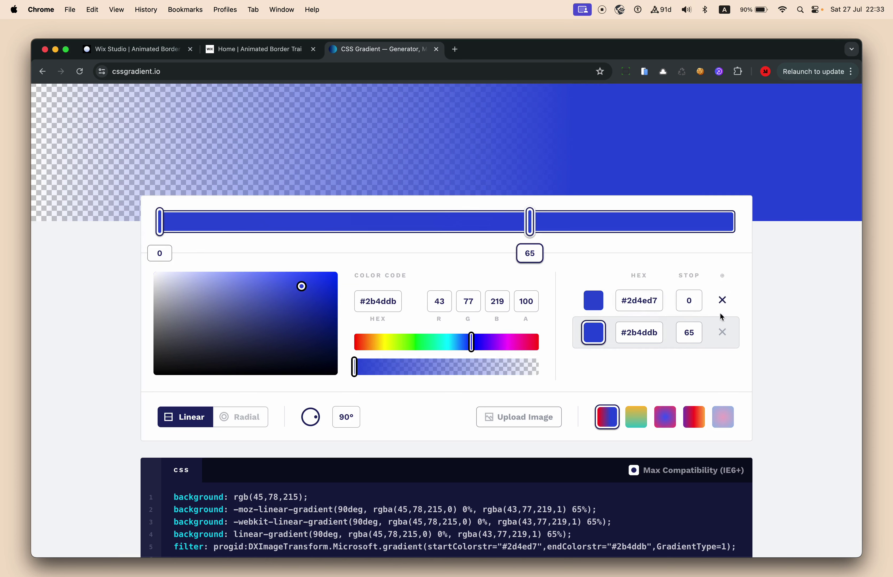
{"action": "double_click", "coordinate": [626, 300]}
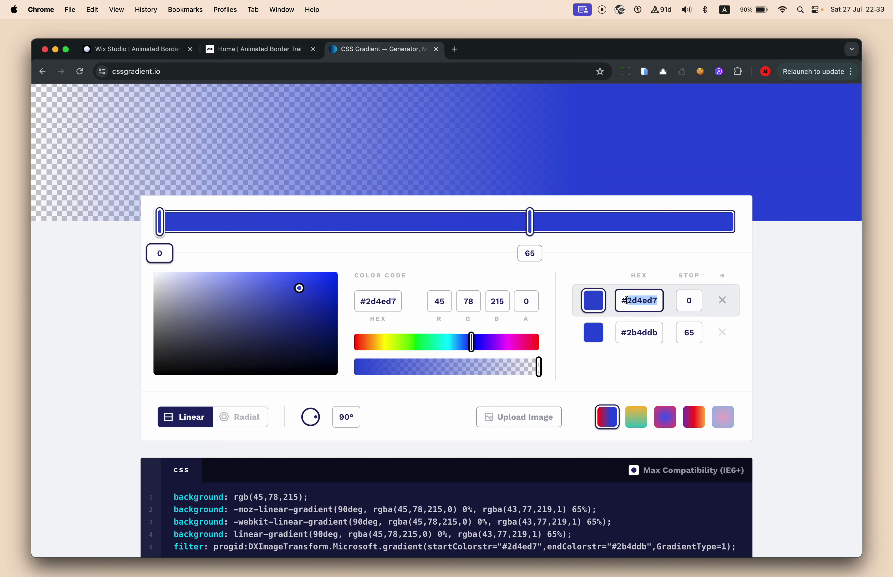
{"action": "left_click_drag", "start_coordinate": [530, 221], "coordinate": [821, 217]}
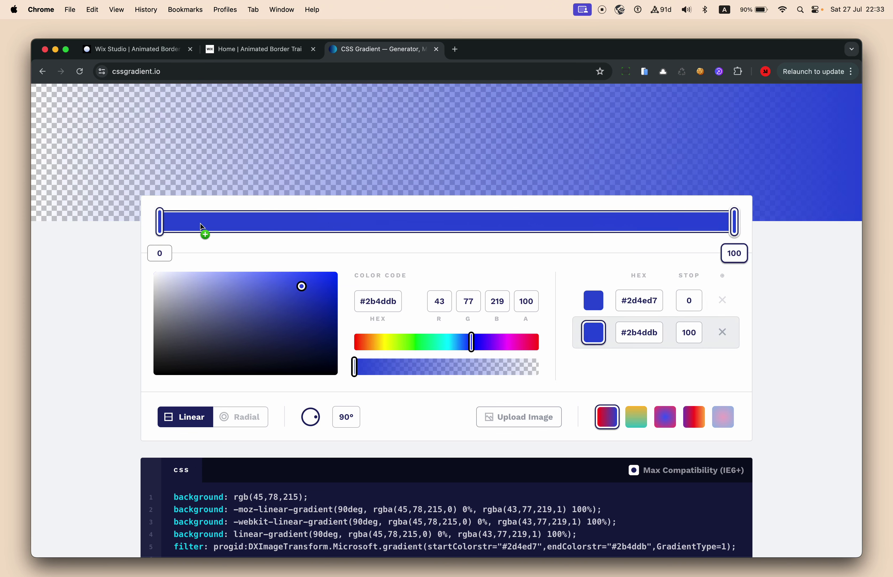
Step: Set both gradient stops to #A4A4CC and make the stop at 0 fully transparent
{"action": "left_click", "coordinate": [161, 221]}
{"action": "double_click", "coordinate": [657, 291]}
{"action": "key", "text": "cmd+v"}
{"action": "double_click", "coordinate": [642, 332]}
{"action": "key", "text": "cmd+v"}
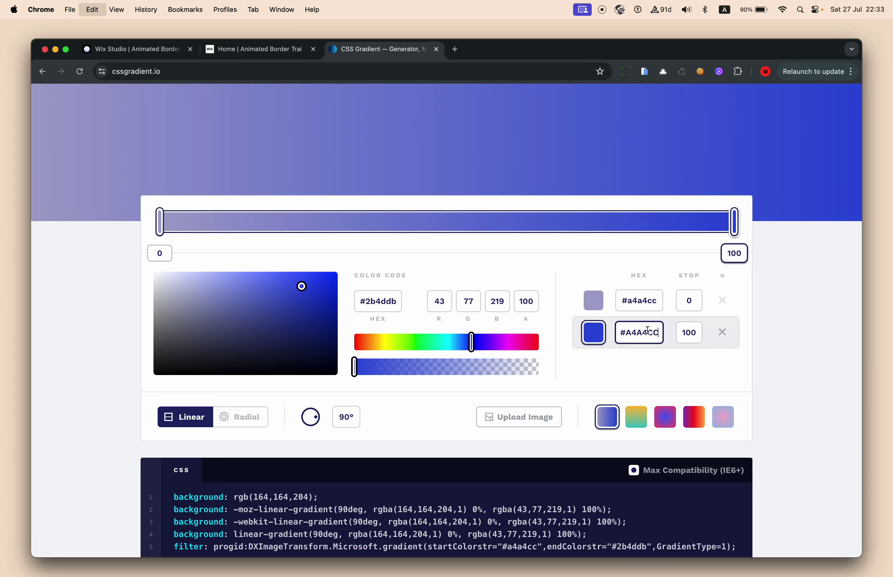
{"action": "left_click", "coordinate": [622, 375]}
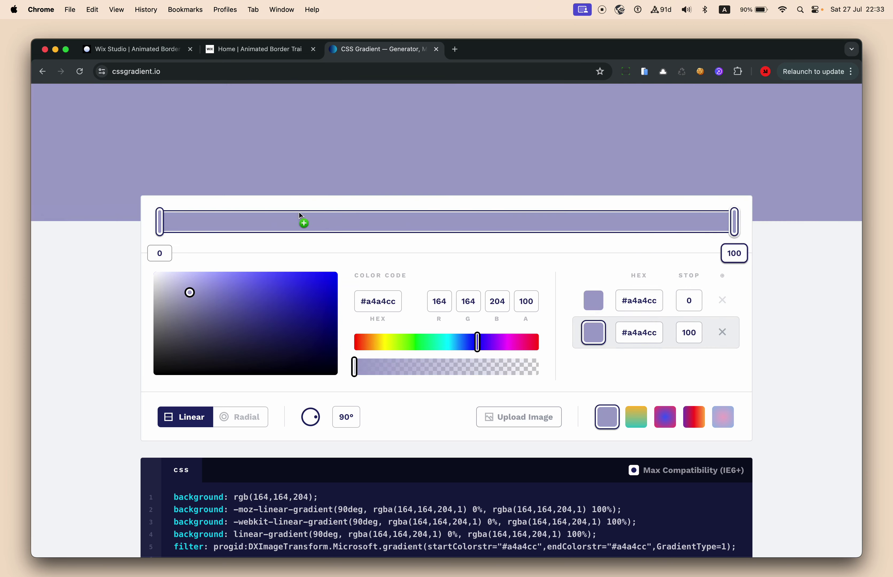
{"action": "left_click", "coordinate": [601, 301]}
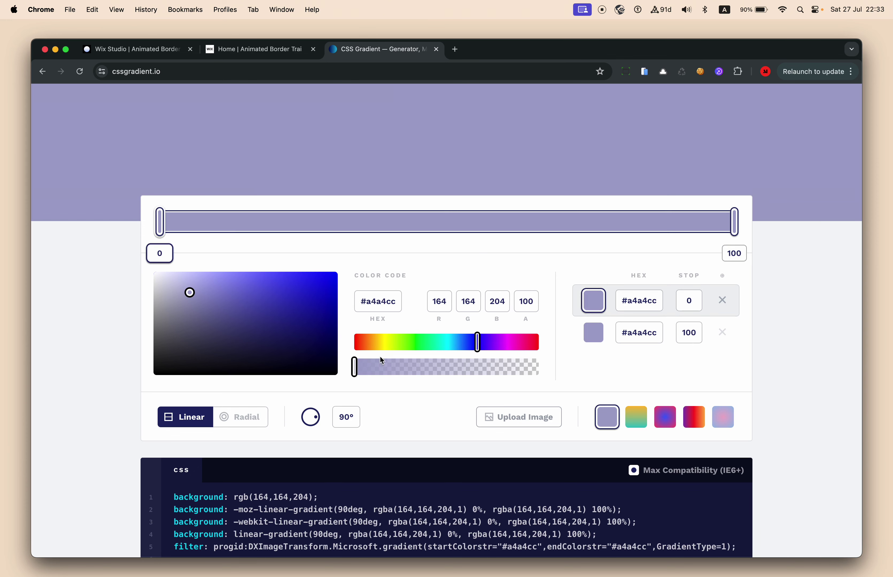
{"action": "left_click_drag", "start_coordinate": [357, 369], "coordinate": [573, 369]}
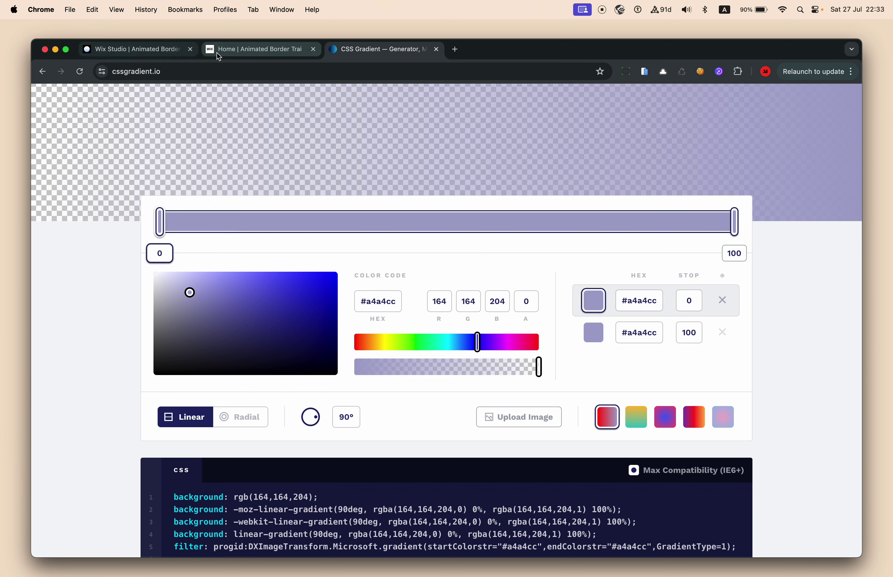
Step: View the published animate-border site page with its 'Uncovering the Latest Findings' hero
{"action": "left_click", "coordinate": [255, 49]}
{"action": "scroll", "coordinate": [491, 396], "scroll_direction": "up", "scroll_amount": 5}
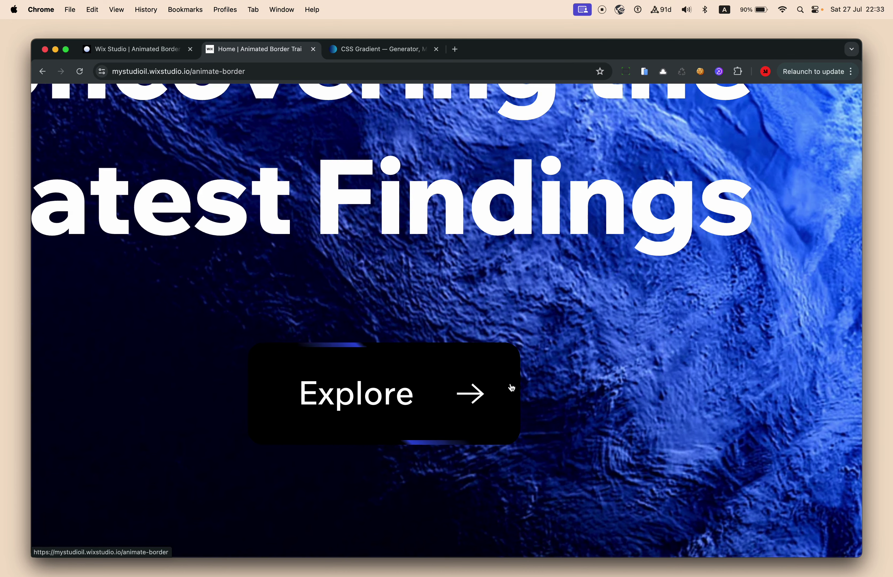
{"action": "scroll", "coordinate": [437, 445], "scroll_direction": "down", "scroll_amount": 3}
{"action": "scroll", "coordinate": [437, 445], "scroll_direction": "down", "scroll_amount": 2}
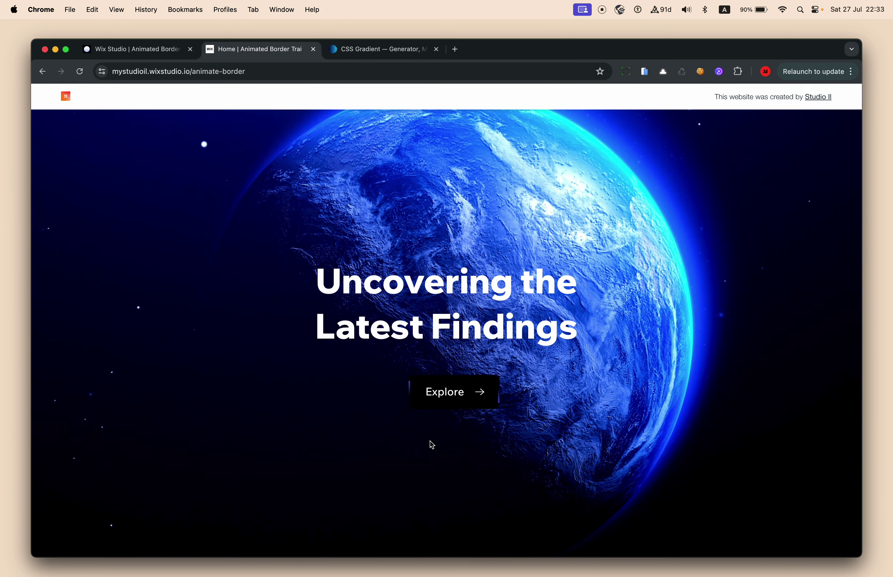
Step: Review the generated lavender gradient CSS code, then return to the Wix Studio editor
{"action": "left_click", "coordinate": [375, 53]}
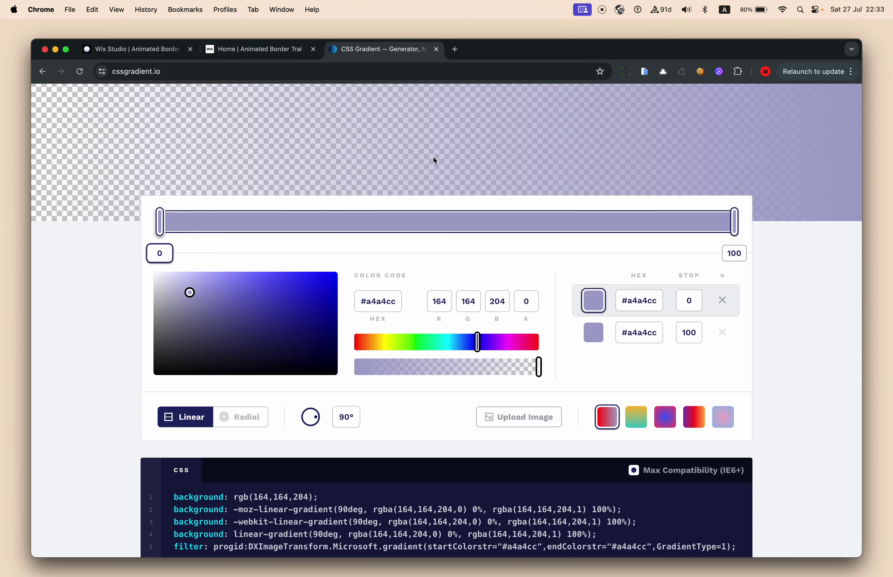
{"action": "scroll", "coordinate": [545, 166], "scroll_direction": "down", "scroll_amount": 2}
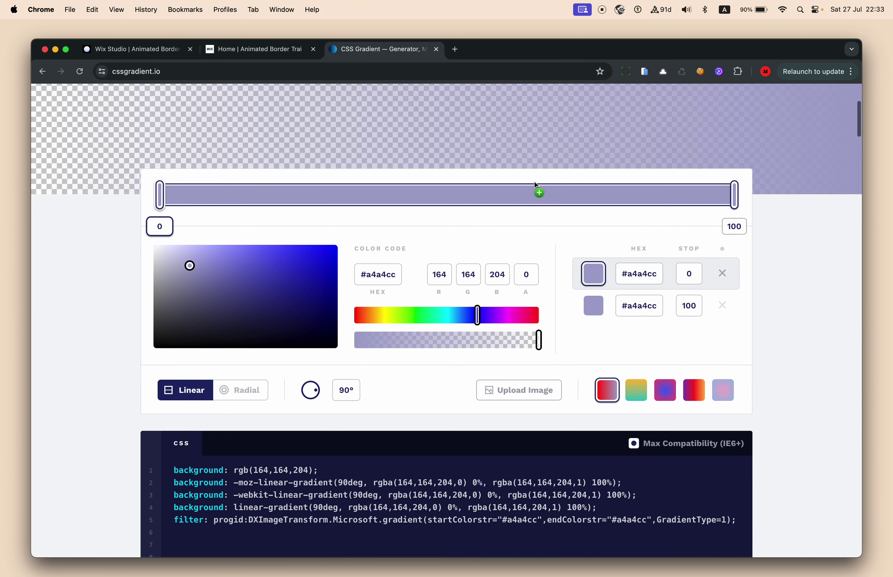
{"action": "scroll", "coordinate": [287, 280], "scroll_direction": "down", "scroll_amount": 5}
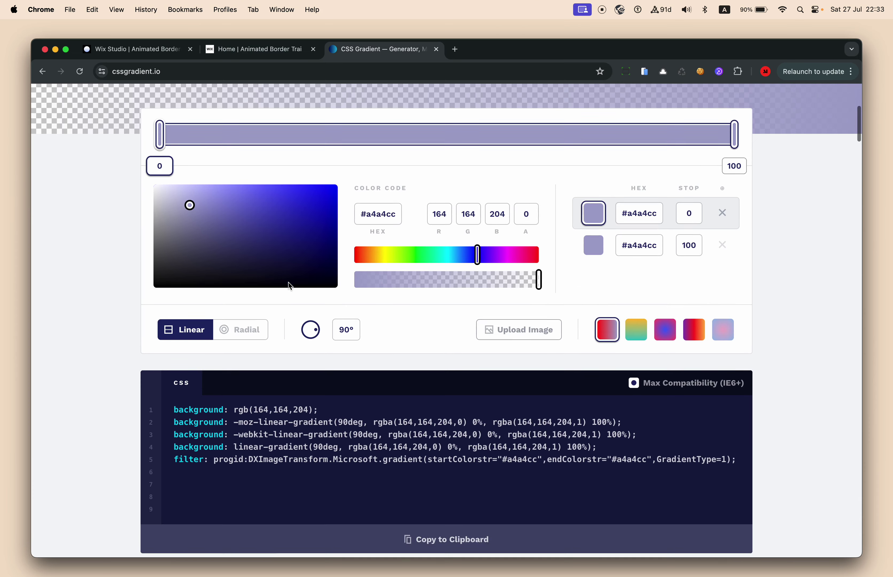
{"action": "scroll", "coordinate": [422, 287], "scroll_direction": "up", "scroll_amount": 15}
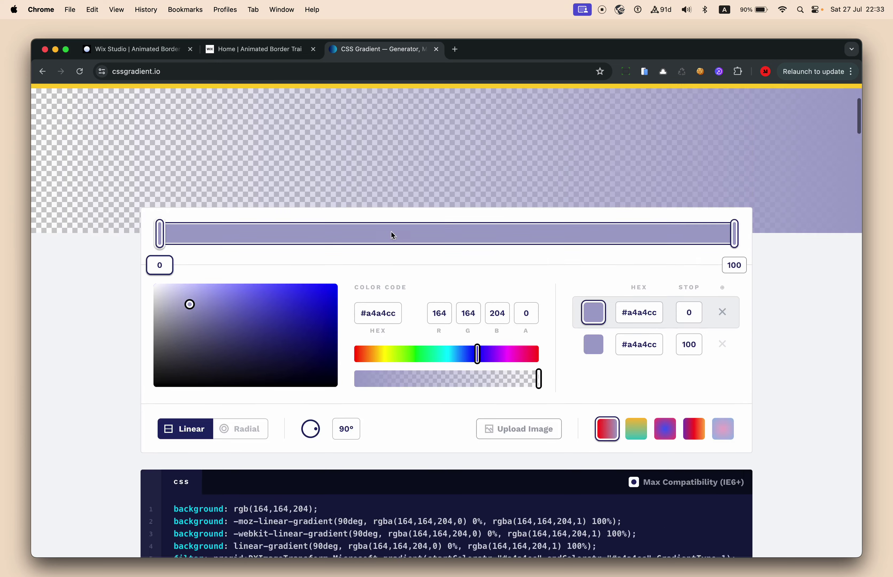
{"action": "left_click", "coordinate": [162, 51]}
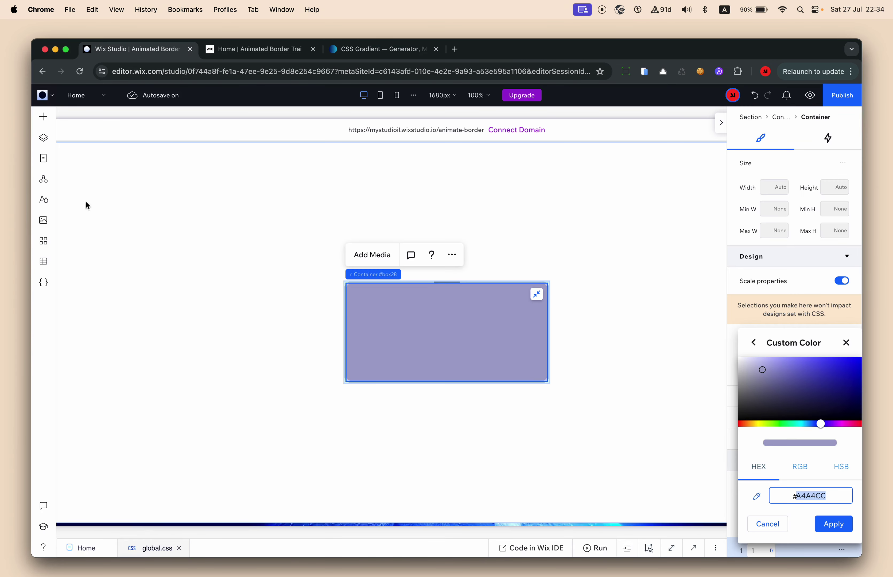
Step: Close the Custom Color popup and start renaming the inner Rotate Shape layer to 'Color'
{"action": "key", "text": "Escape"}
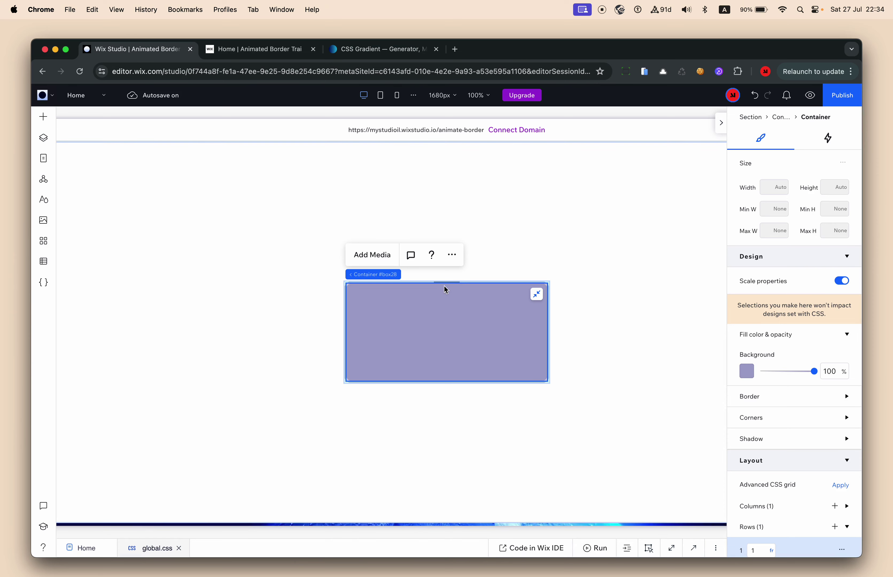
{"action": "left_click", "coordinate": [43, 138]}
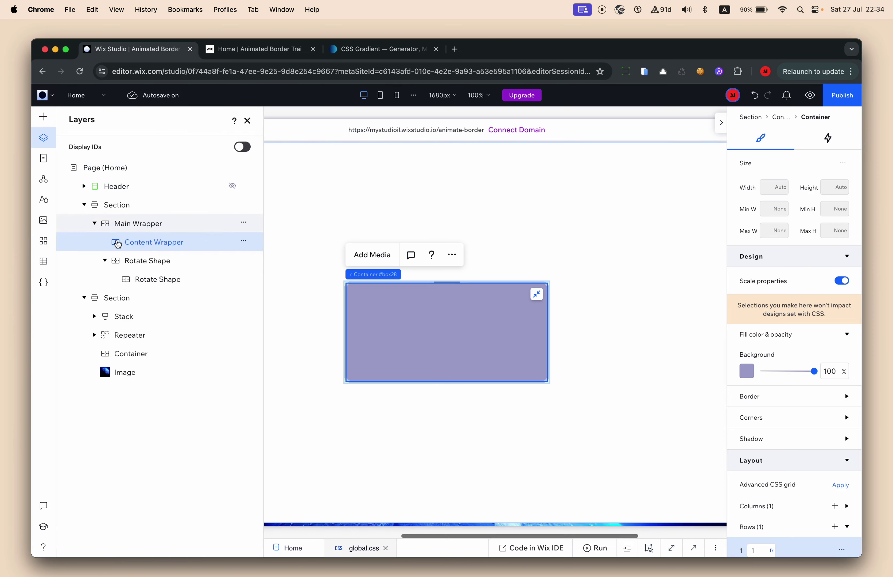
{"action": "left_click", "coordinate": [159, 284]}
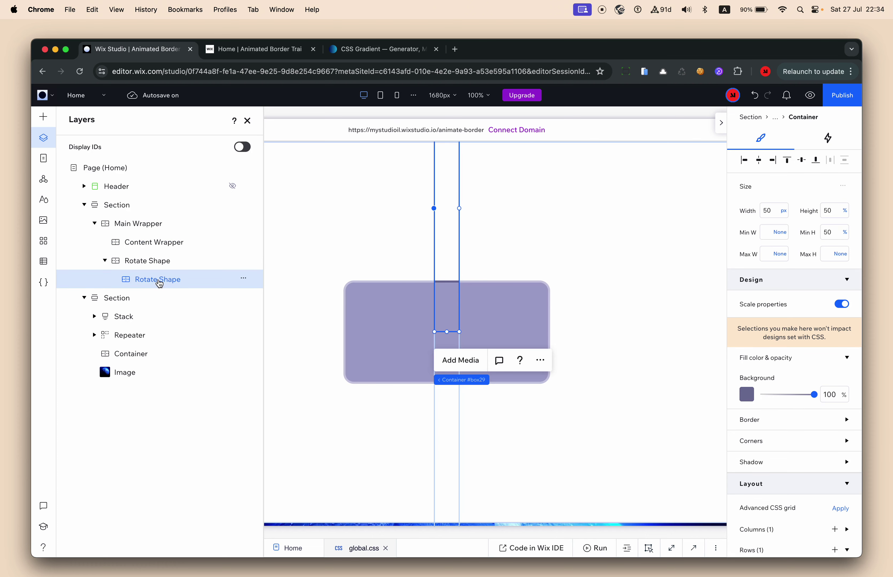
{"action": "double_click", "coordinate": [159, 281]}
{"action": "type", "text": "Color"}
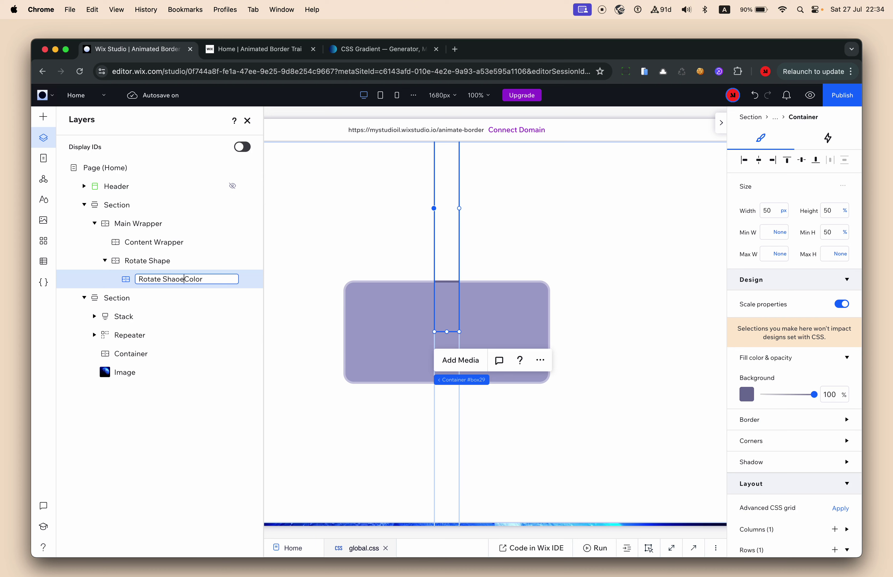
Step: Confirm the layer name Rotate Shape Color and assign it the custom class color
{"action": "key", "text": "Return"}
{"action": "left_click", "coordinate": [693, 547]}
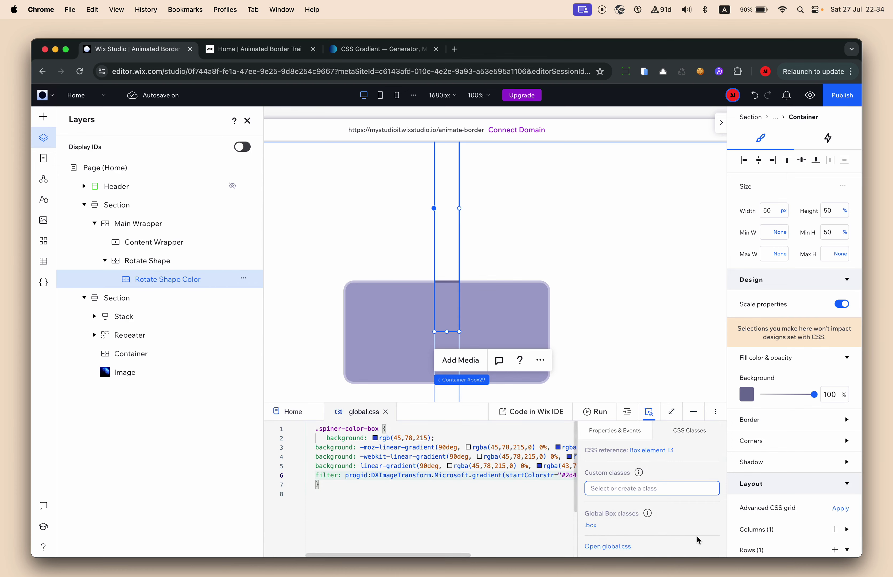
{"action": "left_click", "coordinate": [665, 488]}
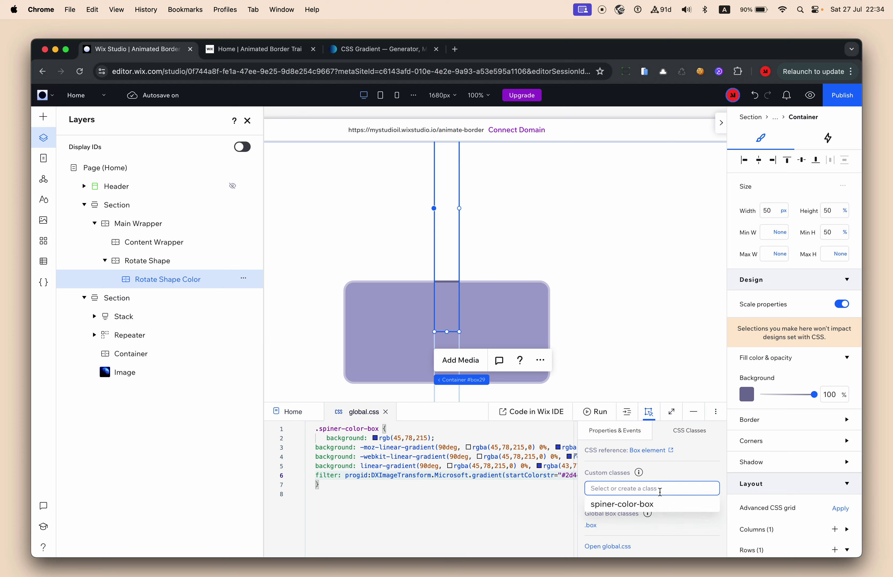
{"action": "type", "text": "color"}
{"action": "key", "text": "Return"}
Step: Add a .color { } rule to global.css and paste the gradient CSS into it
{"action": "left_click", "coordinate": [486, 509]}
{"action": "key", "text": "Return"}
{"action": "key", "text": "Return"}
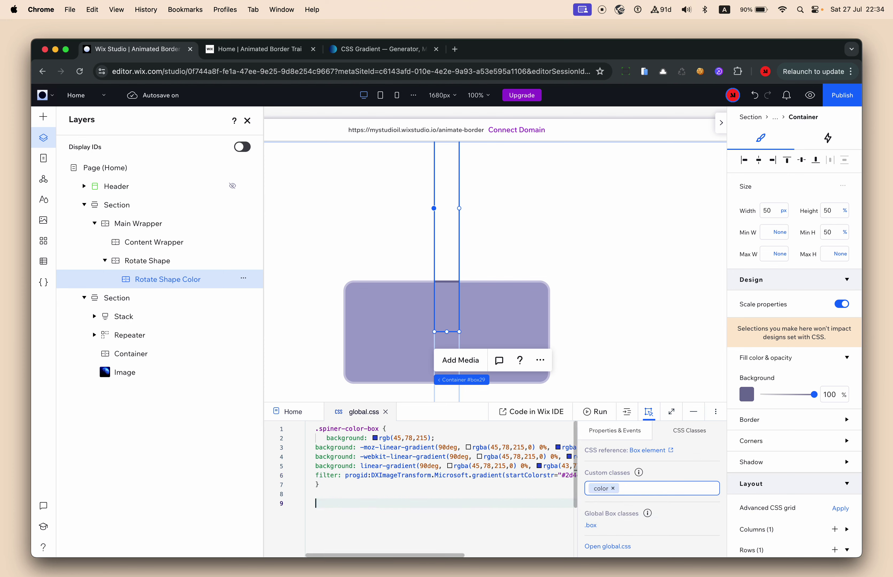
{"action": "type", "text": ".color {"}
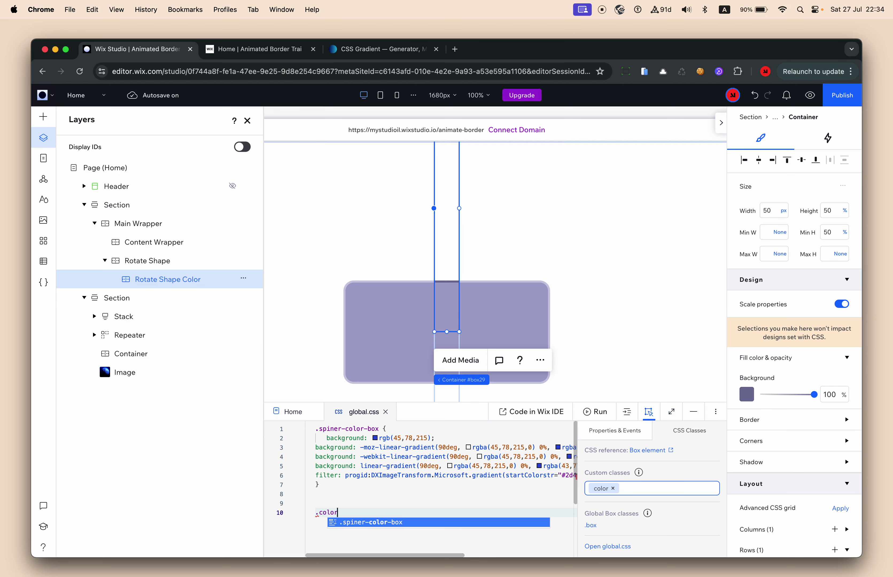
{"action": "key", "text": "Return"}
{"action": "key", "text": "super+v"}
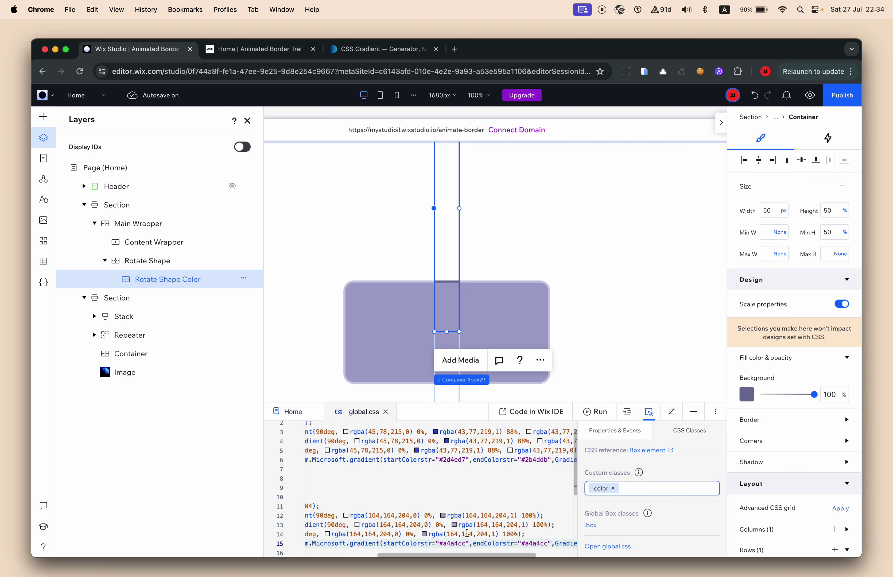
Step: Switch the code editor to dark mode, enlarge it, and indent the pasted gradient lines
{"action": "left_click", "coordinate": [715, 412]}
{"action": "left_click", "coordinate": [713, 465]}
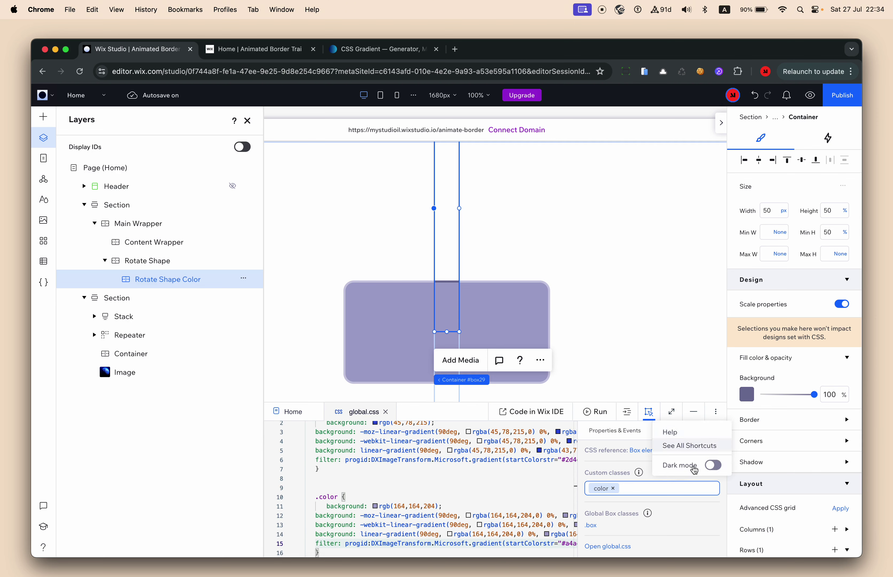
{"action": "left_click", "coordinate": [249, 121]}
{"action": "left_click", "coordinate": [248, 121]}
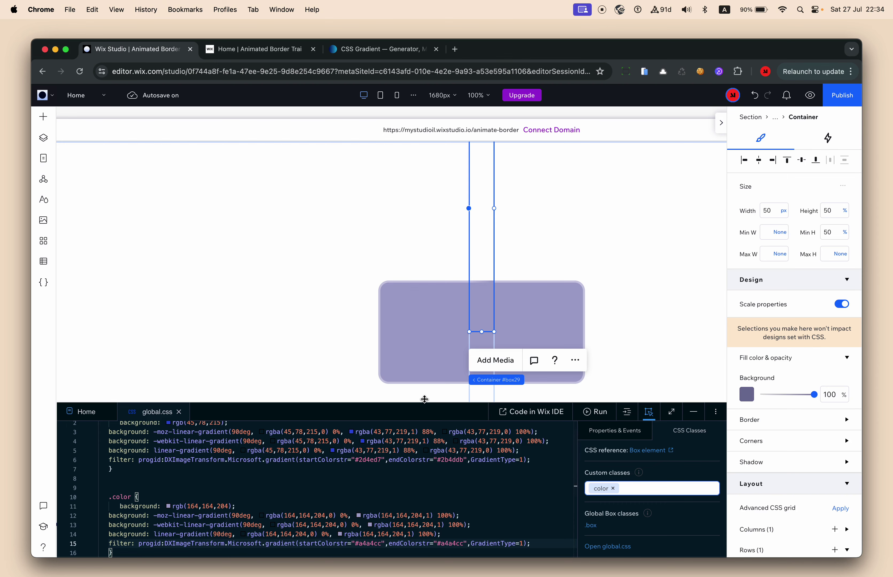
{"action": "left_click_drag", "start_coordinate": [424, 399], "coordinate": [424, 158]}
{"action": "left_click", "coordinate": [132, 254]}
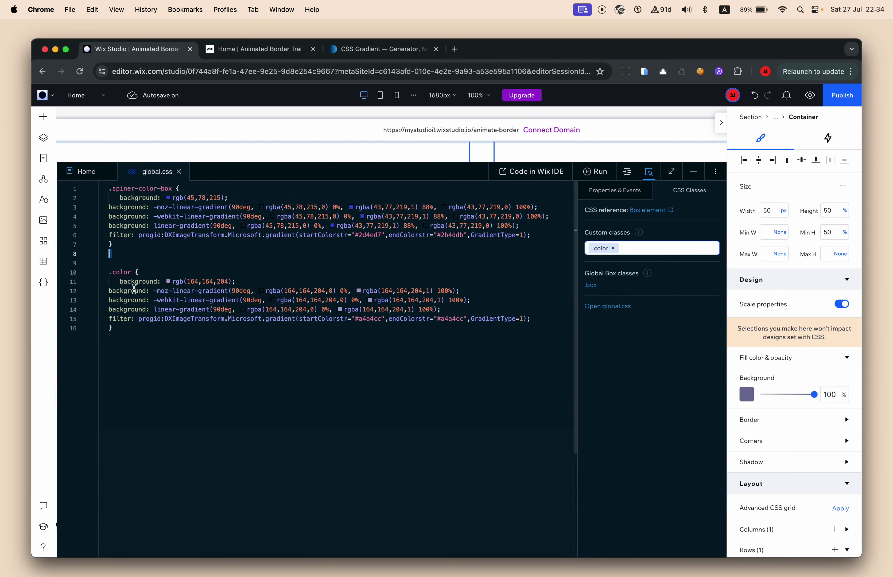
{"action": "left_click_drag", "start_coordinate": [132, 287], "coordinate": [131, 319]}
{"action": "key", "text": "Tab"}
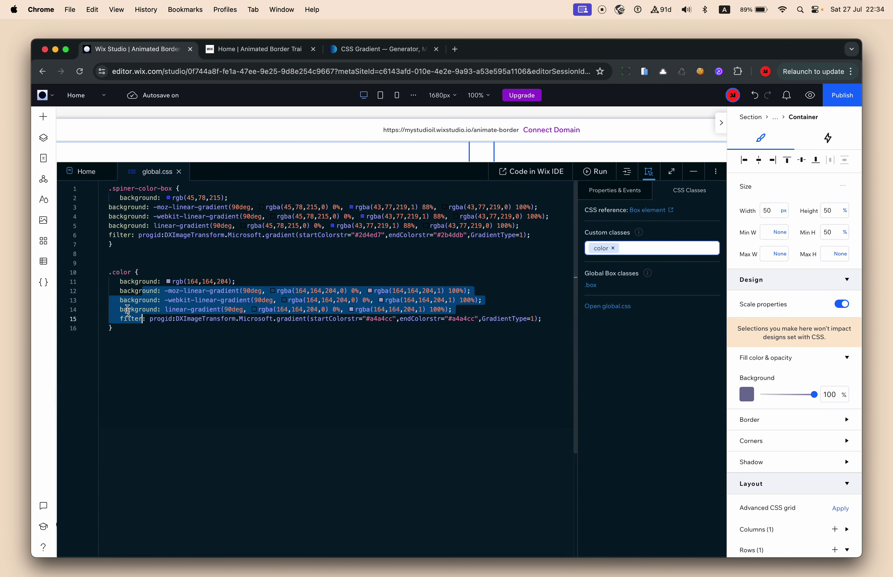
{"action": "left_click", "coordinate": [375, 49]}
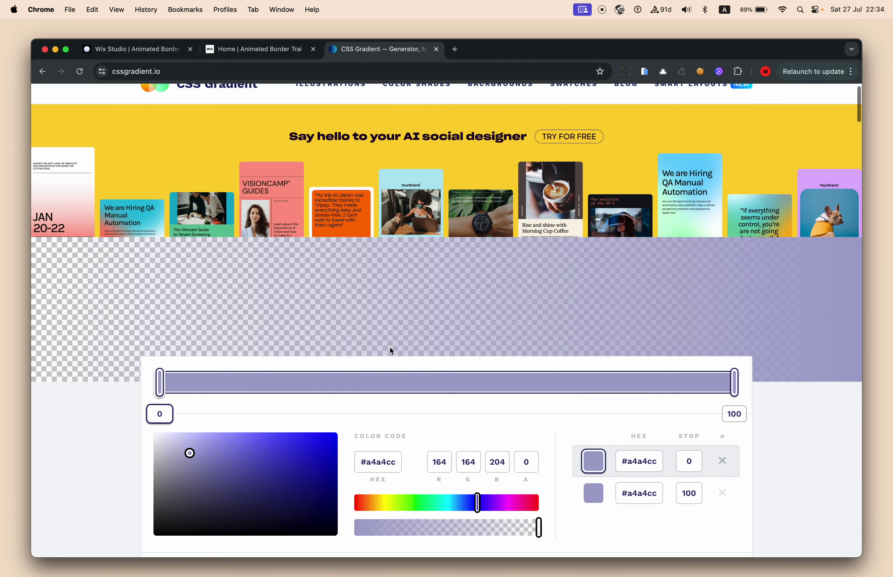
{"action": "scroll", "coordinate": [392, 352], "scroll_direction": "down", "scroll_amount": 10}
{"action": "scroll", "coordinate": [392, 351], "scroll_direction": "up", "scroll_amount": 3}
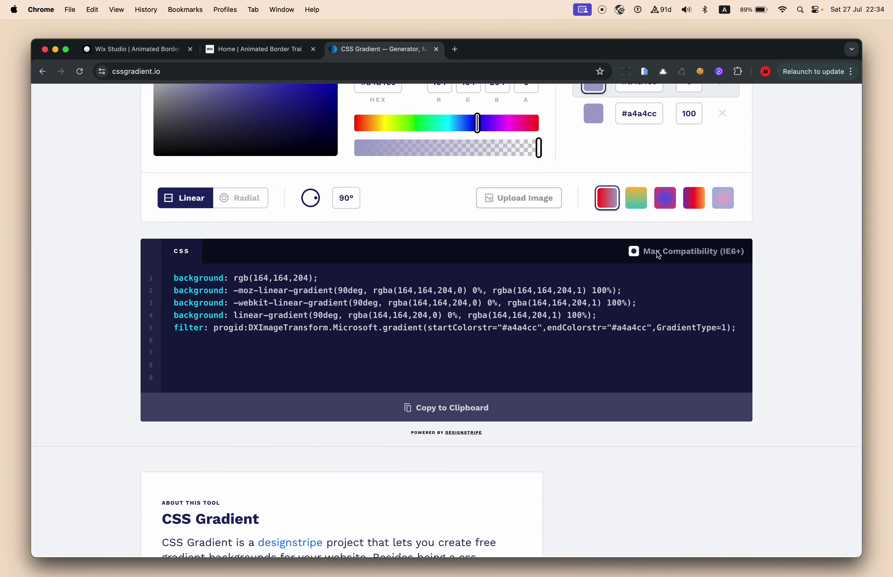
{"action": "left_click", "coordinate": [634, 252]}
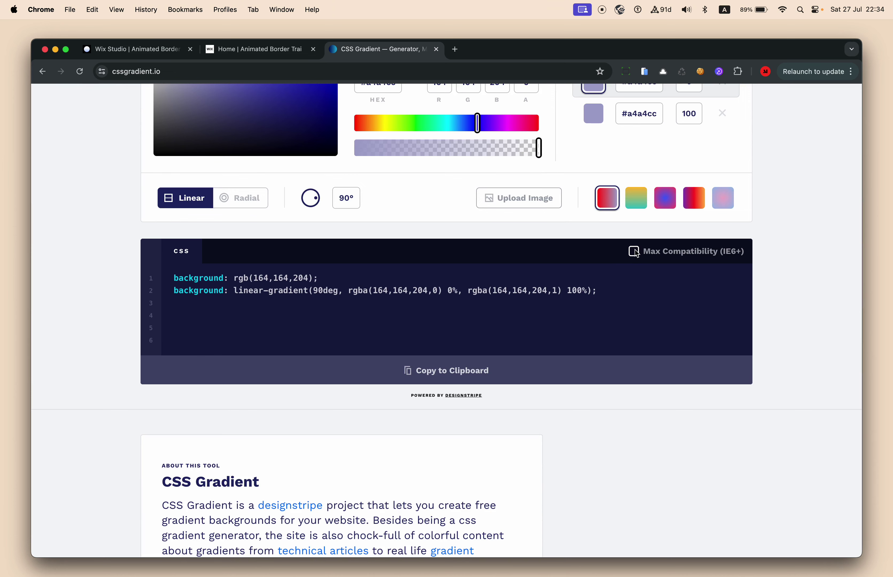
{"action": "left_click", "coordinate": [634, 251]}
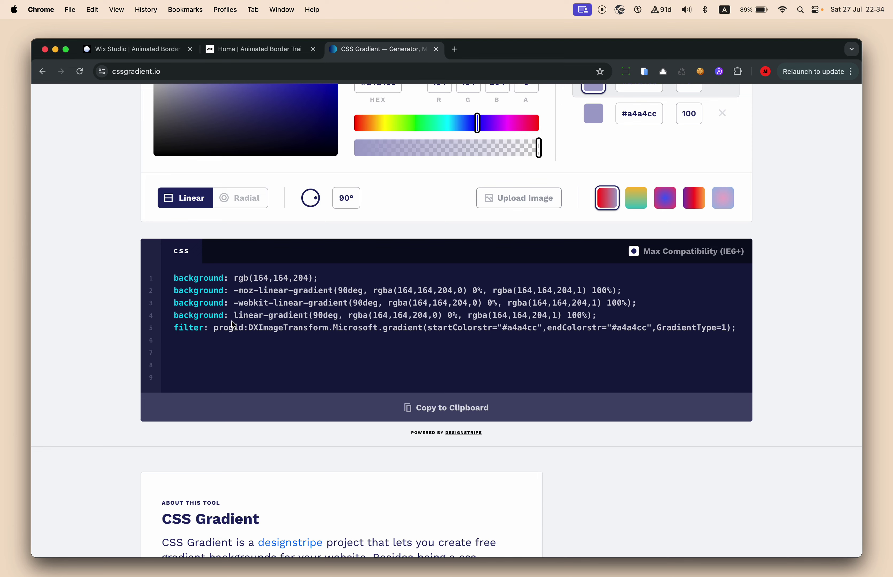
{"action": "left_click", "coordinate": [136, 49]}
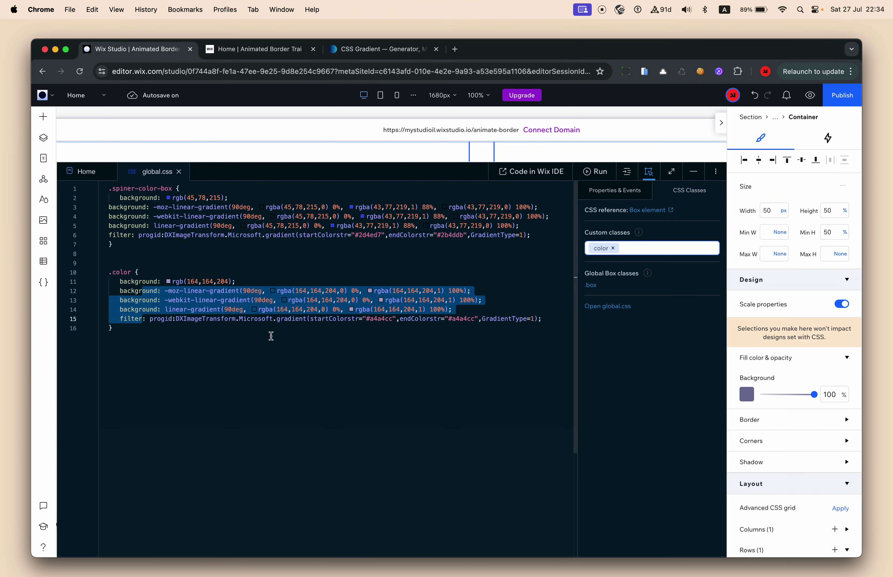
Step: Minimise the code editor and select the section containing the box
{"action": "left_click", "coordinate": [693, 172]}
{"action": "left_click", "coordinate": [601, 248]}
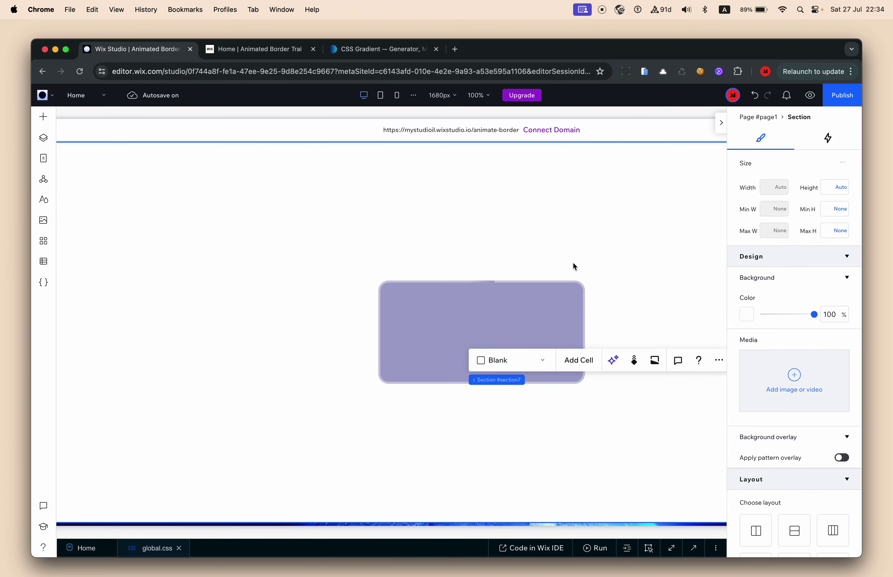
{"action": "scroll", "coordinate": [544, 267], "scroll_direction": "up", "scroll_amount": 5}
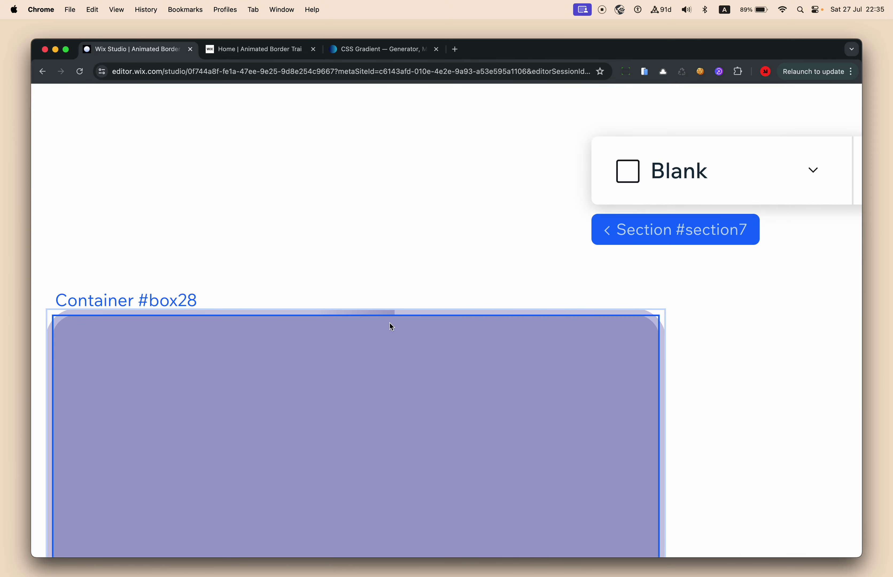
{"action": "scroll", "coordinate": [459, 225], "scroll_direction": "down", "scroll_amount": 5}
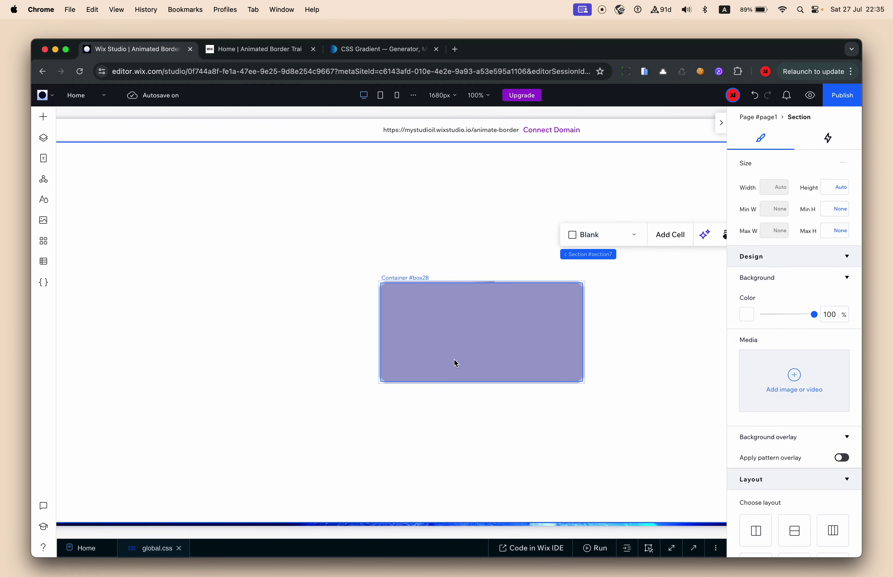
{"action": "scroll", "coordinate": [644, 326], "scroll_direction": "up", "scroll_amount": 4}
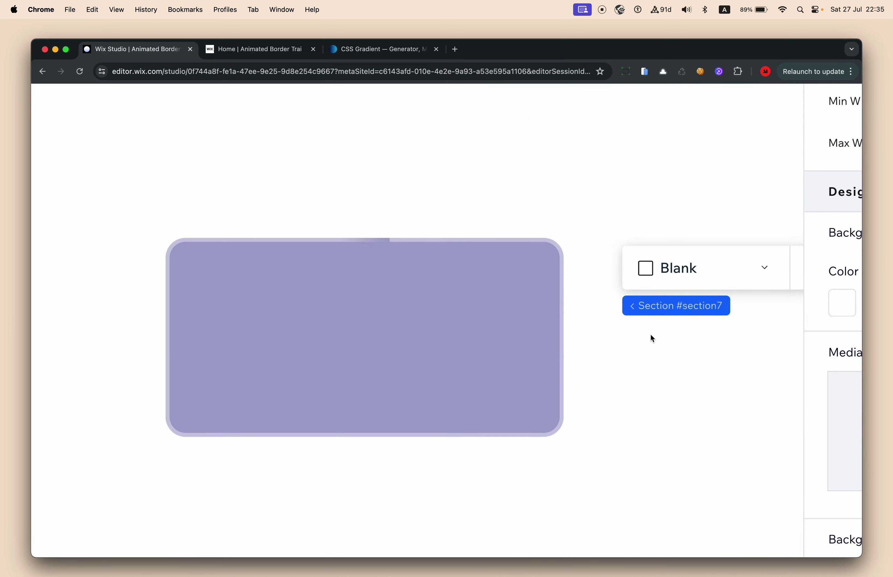
{"action": "scroll", "coordinate": [652, 337], "scroll_direction": "down", "scroll_amount": 4}
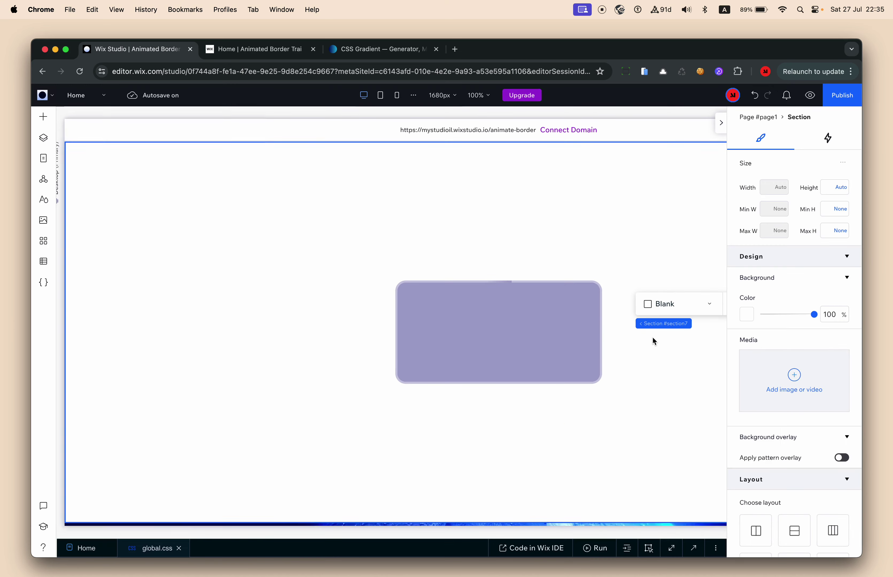
Step: Preview the page showing the lavender box, then return to the editor
{"action": "left_click", "coordinate": [810, 95]}
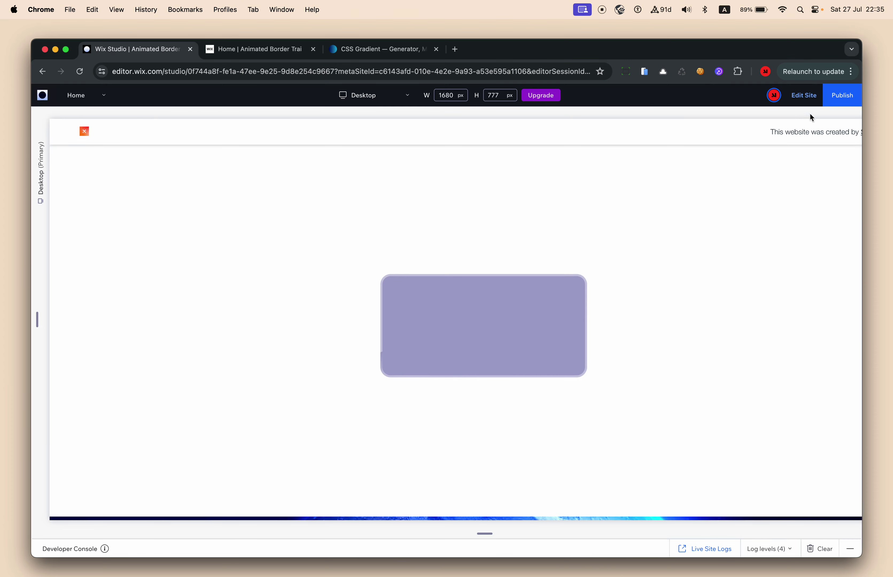
{"action": "left_click", "coordinate": [803, 95]}
{"action": "scroll", "coordinate": [588, 268], "scroll_direction": "right", "scroll_amount": 5}
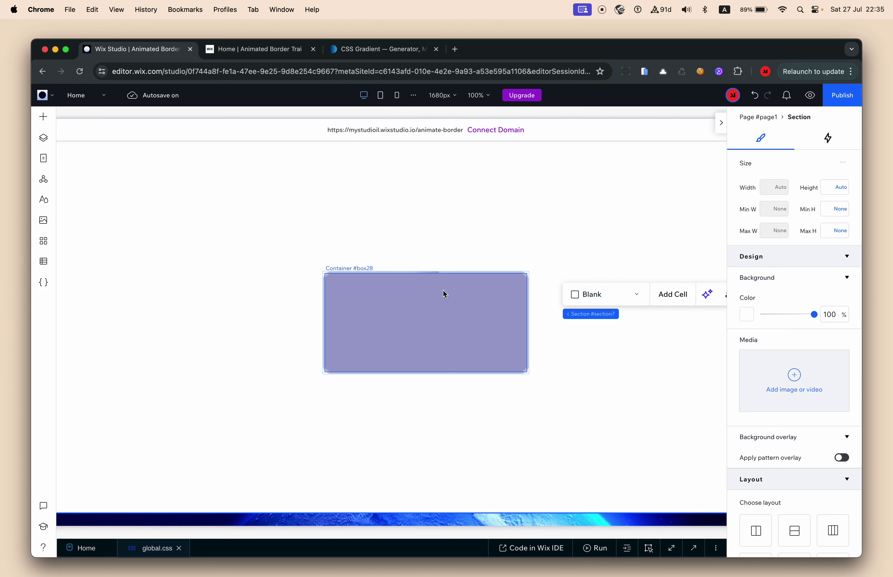
Step: Set the Main Wrapper and Content Wrapper backgrounds to the dark theme colour #454567
{"action": "left_click", "coordinate": [44, 138]}
{"action": "left_click", "coordinate": [146, 229]}
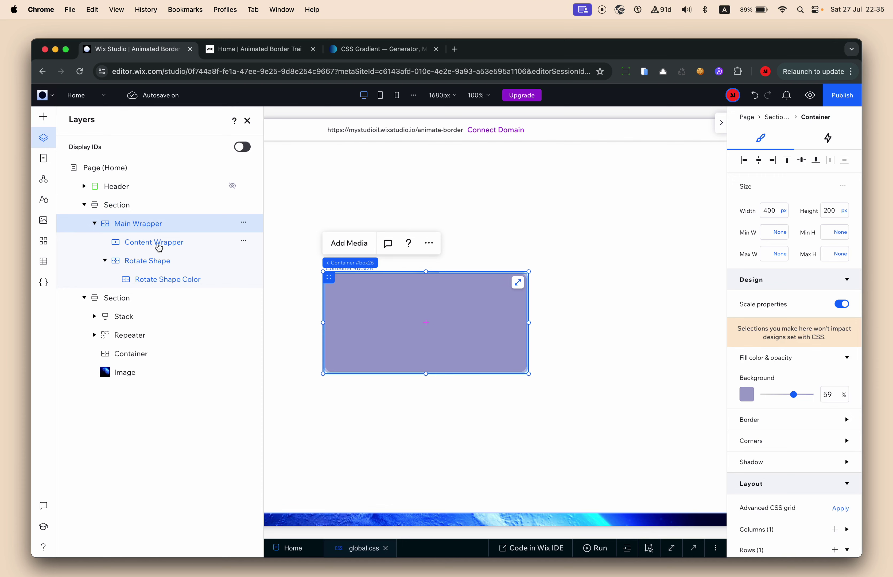
{"action": "left_click", "coordinate": [746, 394]}
{"action": "left_click", "coordinate": [800, 394]}
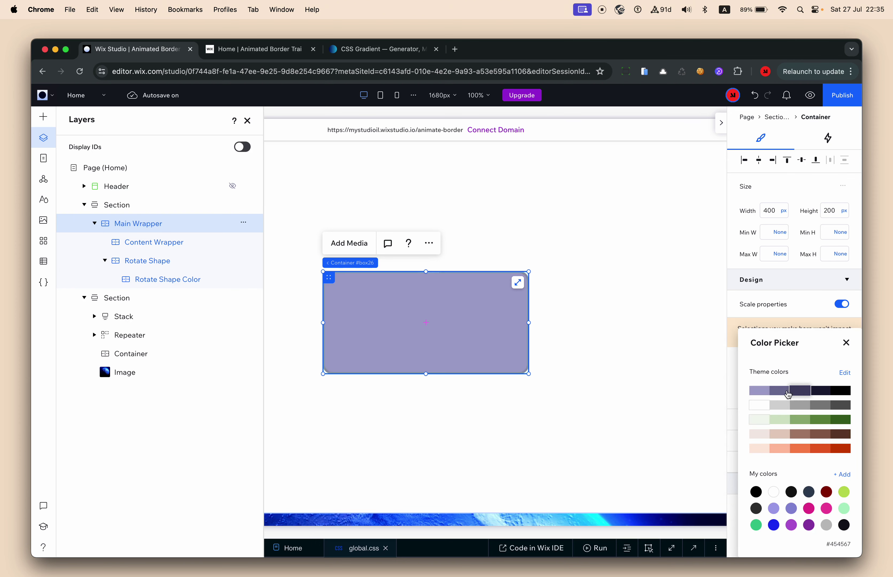
{"action": "left_click", "coordinate": [170, 242]}
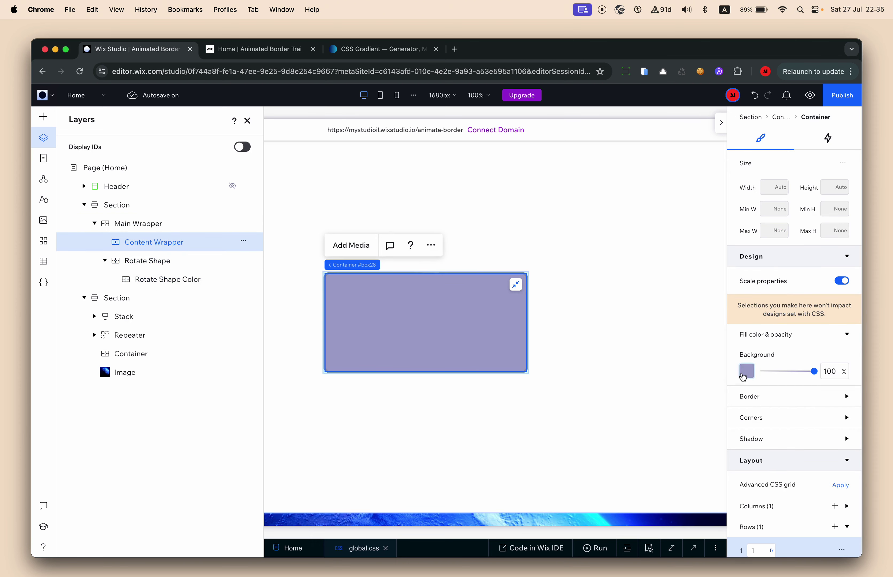
{"action": "left_click", "coordinate": [743, 374]}
{"action": "left_click", "coordinate": [808, 394]}
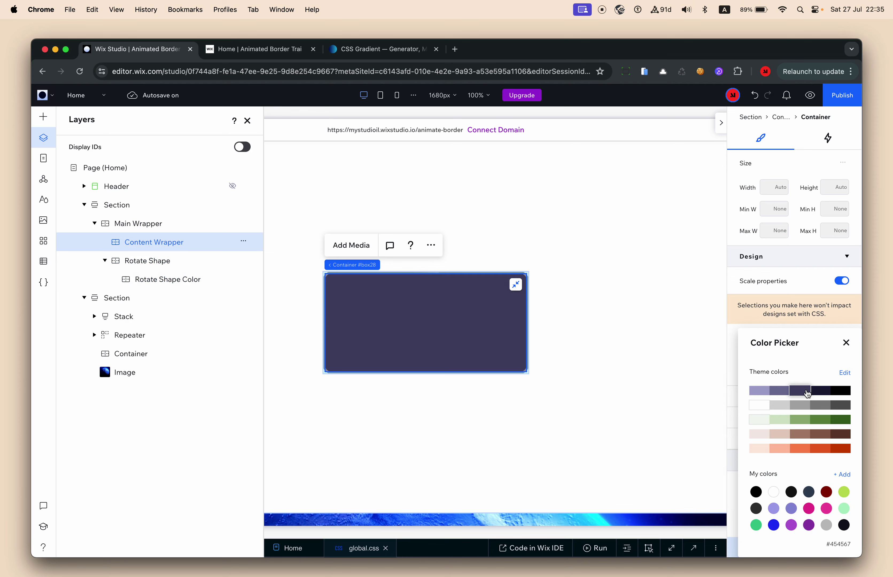
Step: Raise Main Wrapper's background opacity to nearly full
{"action": "left_click", "coordinate": [613, 378]}
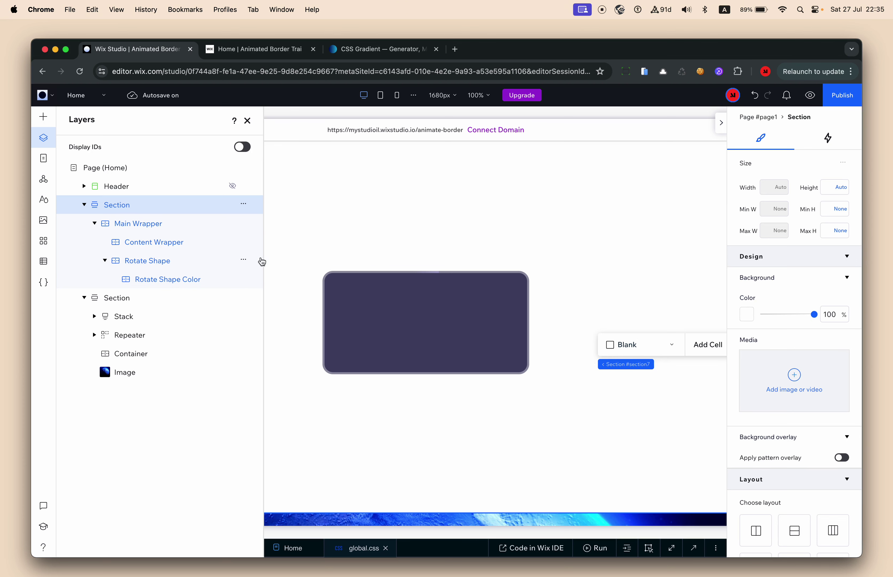
{"action": "left_click", "coordinate": [156, 226]}
{"action": "left_click_drag", "start_coordinate": [798, 400], "coordinate": [814, 397]}
Step: Preview the dark box with its moving border streak, then return to the Wix editor
{"action": "left_click", "coordinate": [638, 373]}
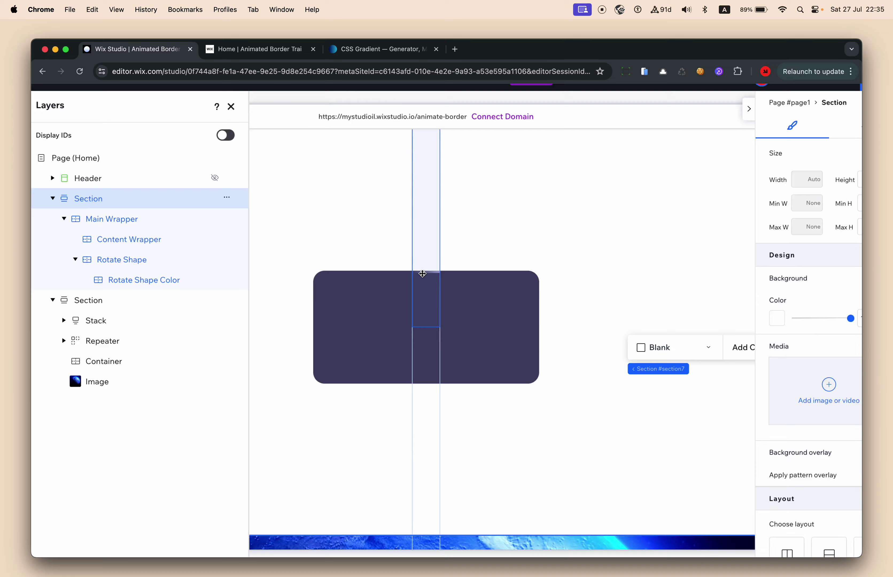
{"action": "scroll", "coordinate": [422, 274], "scroll_direction": "up", "scroll_amount": 5}
{"action": "scroll", "coordinate": [423, 274], "scroll_direction": "down", "scroll_amount": 5}
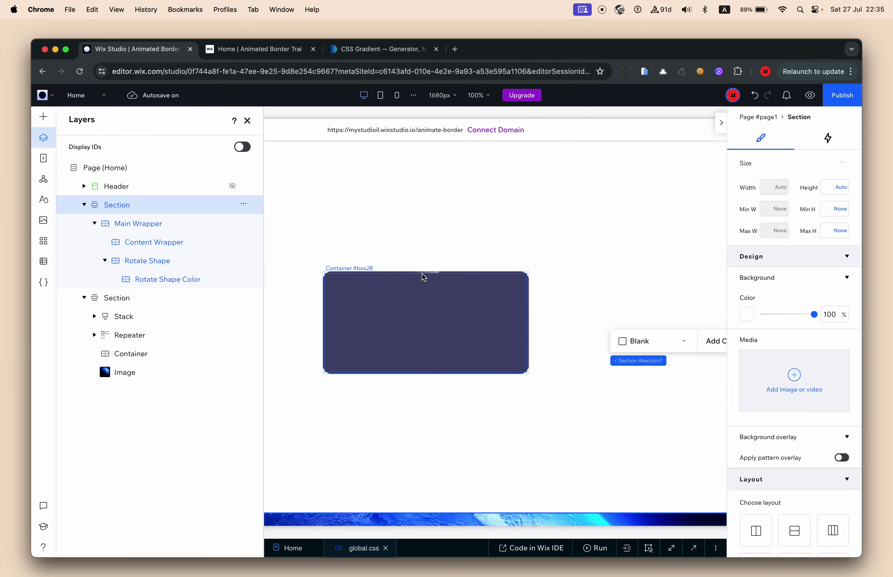
{"action": "left_click", "coordinate": [812, 97]}
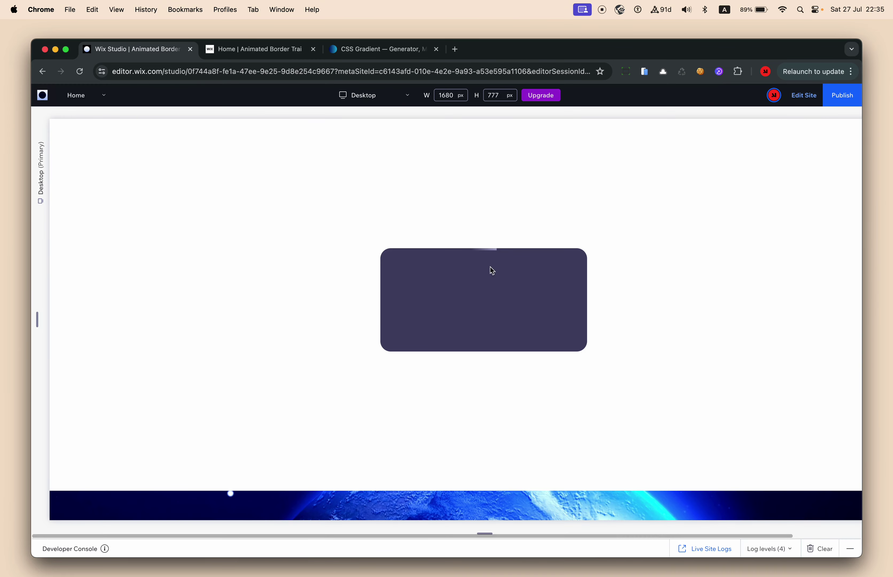
{"action": "scroll", "coordinate": [486, 283], "scroll_direction": "up", "scroll_amount": 5}
{"action": "scroll", "coordinate": [485, 283], "scroll_direction": "down", "scroll_amount": 5}
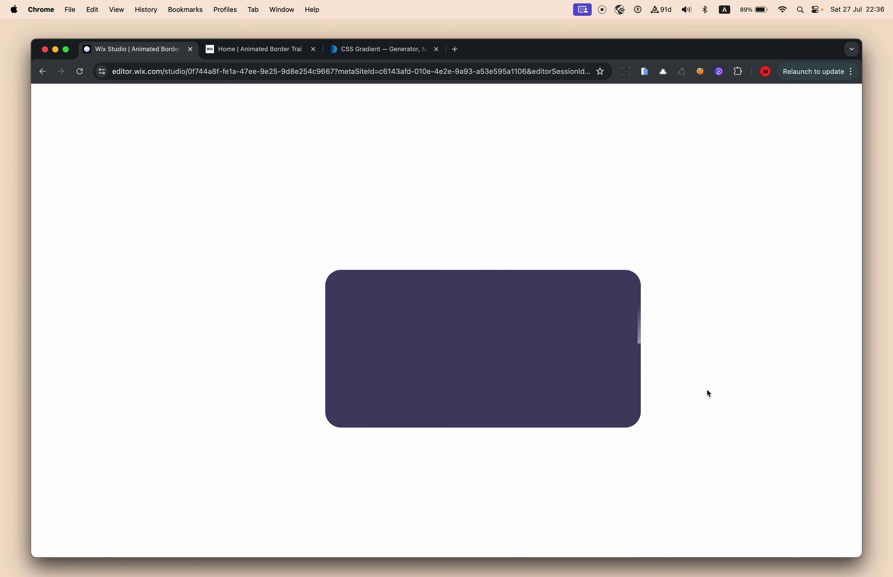
{"action": "scroll", "coordinate": [707, 389], "scroll_direction": "down", "scroll_amount": 3}
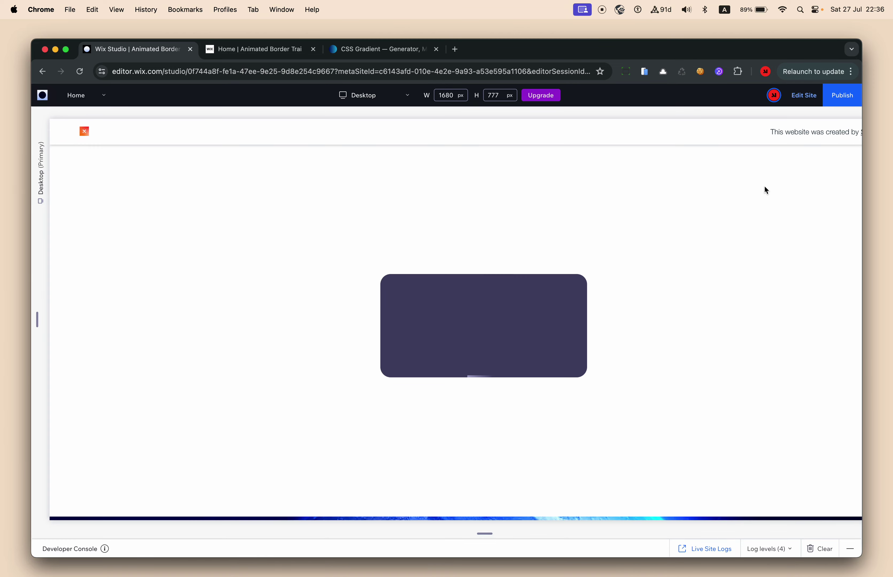
{"action": "left_click", "coordinate": [803, 96]}
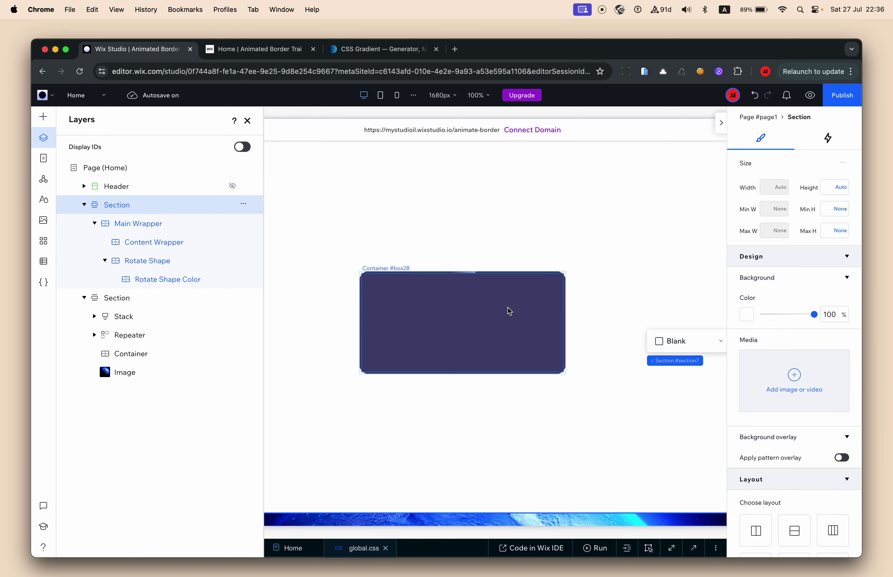
Step: Set the start and end stops of the CSS Gradient generator to pure blue #0000ff
{"action": "left_click", "coordinate": [407, 53]}
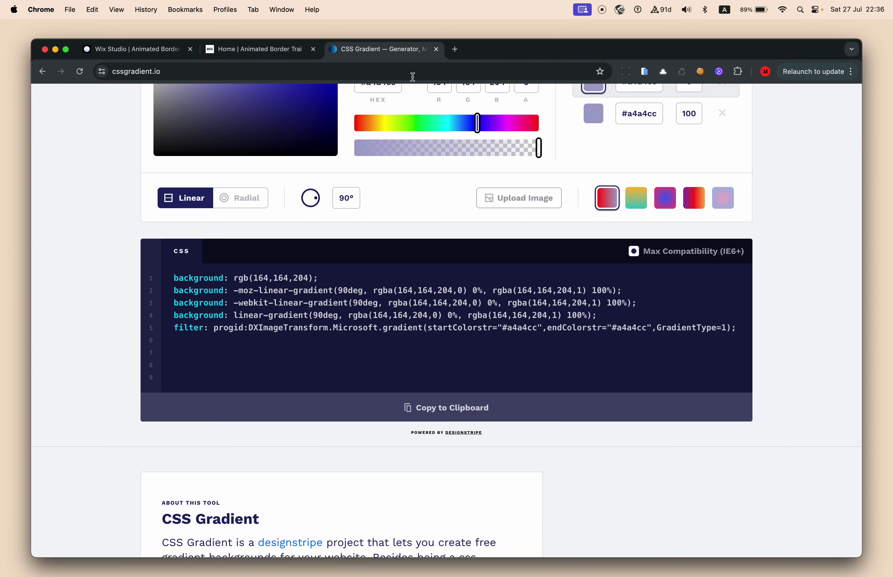
{"action": "scroll", "coordinate": [480, 206], "scroll_direction": "up", "scroll_amount": 5}
{"action": "left_click_drag", "start_coordinate": [295, 222], "coordinate": [400, 183]}
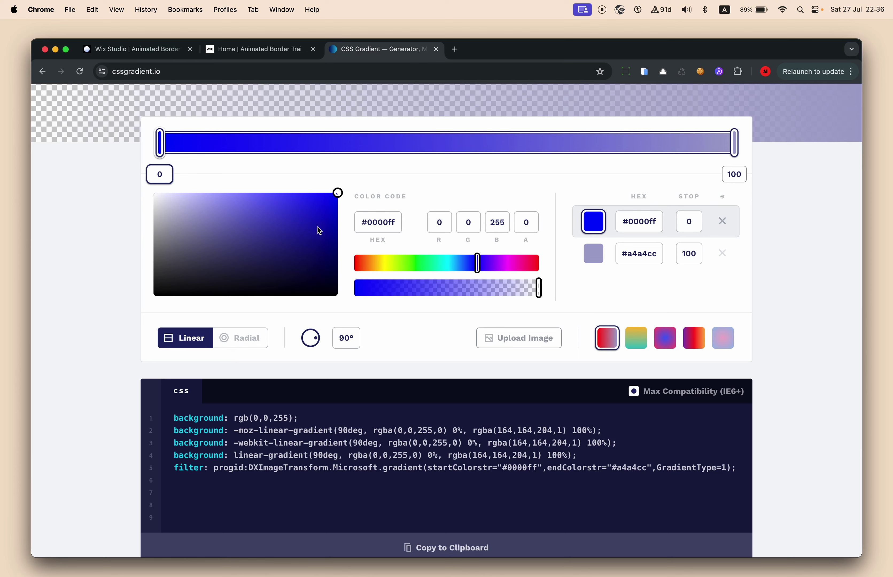
{"action": "left_click", "coordinate": [735, 143]}
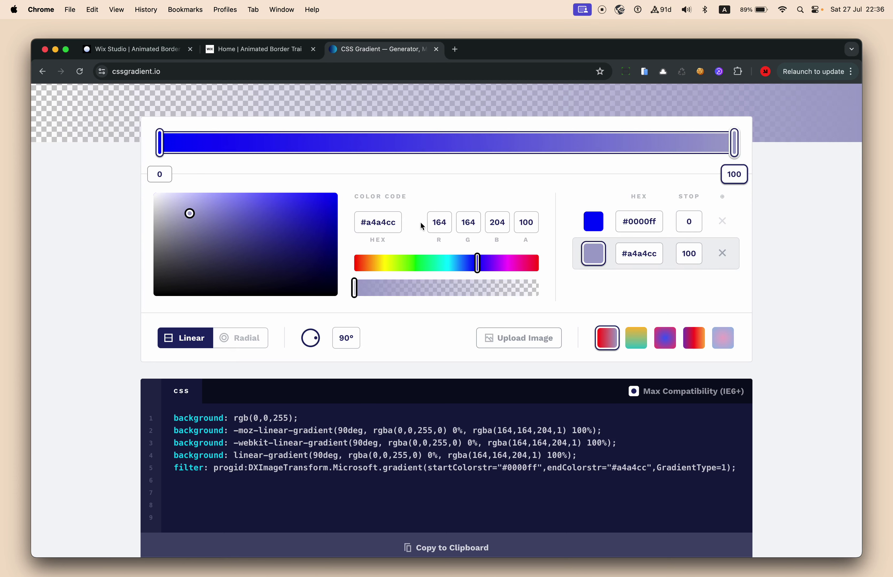
{"action": "left_click_drag", "start_coordinate": [263, 215], "coordinate": [438, 172]}
{"action": "scroll", "coordinate": [438, 172], "scroll_direction": "up", "scroll_amount": 2}
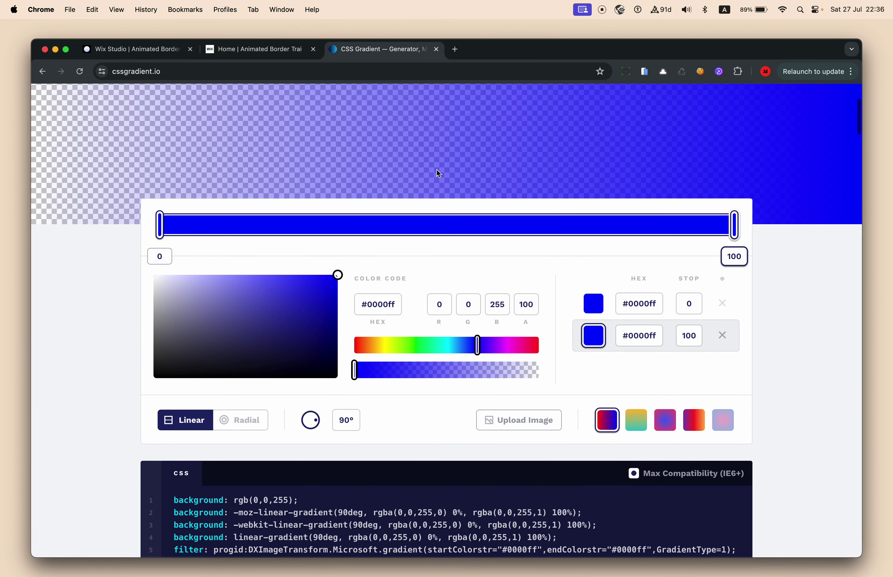
{"action": "scroll", "coordinate": [449, 186], "scroll_direction": "down", "scroll_amount": 3}
{"action": "left_click_drag", "start_coordinate": [469, 518], "coordinate": [335, 269]}
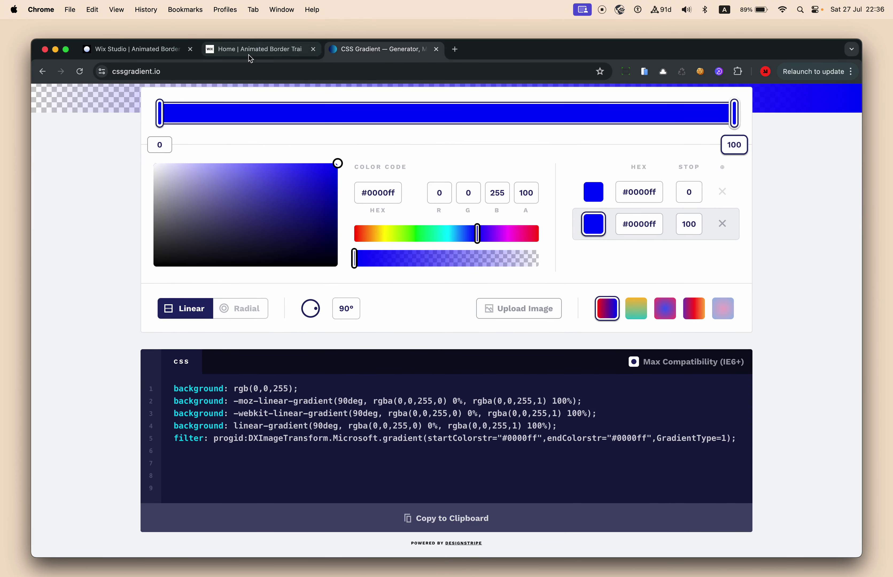
{"action": "left_click", "coordinate": [249, 55]}
{"action": "left_click", "coordinate": [176, 53]}
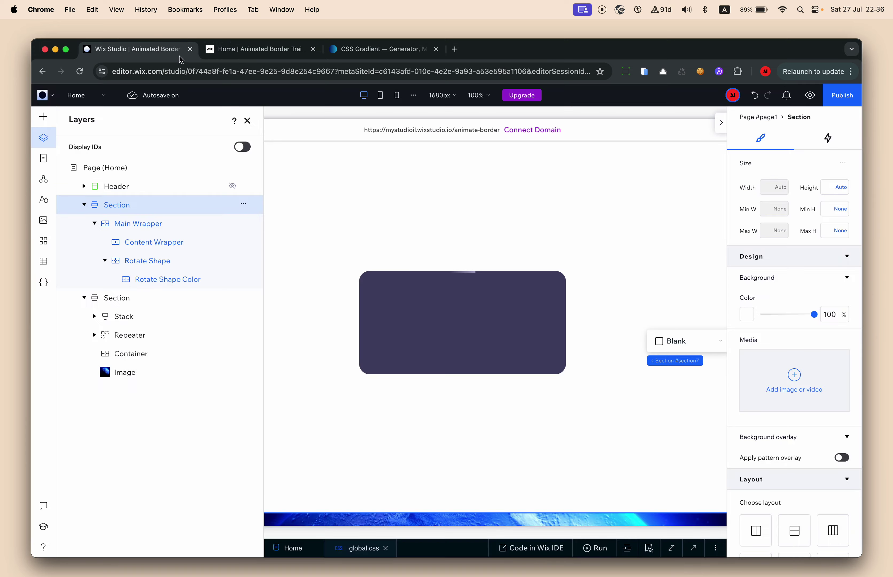
Step: Open Content Wrapper's custom background colour in HEX view and copy the value 454567
{"action": "left_click", "coordinate": [471, 323]}
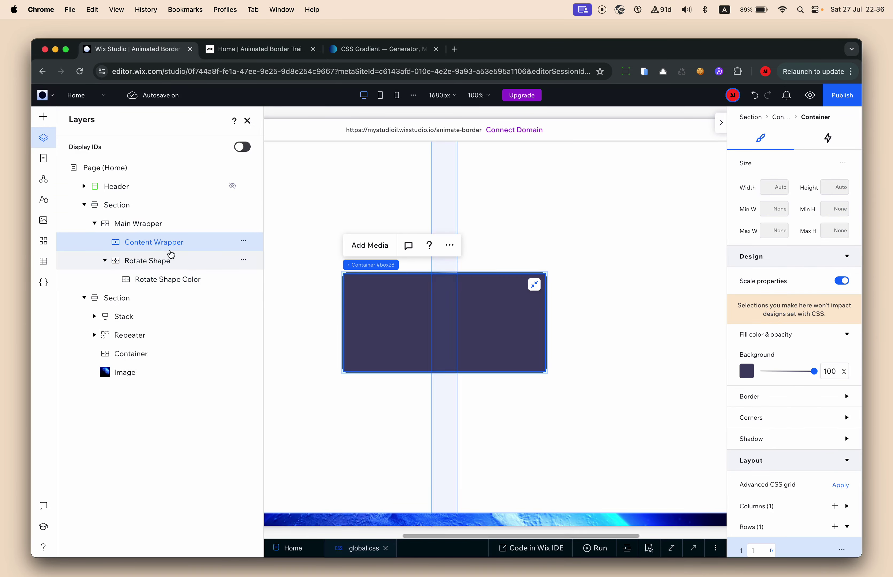
{"action": "left_click", "coordinate": [747, 371]}
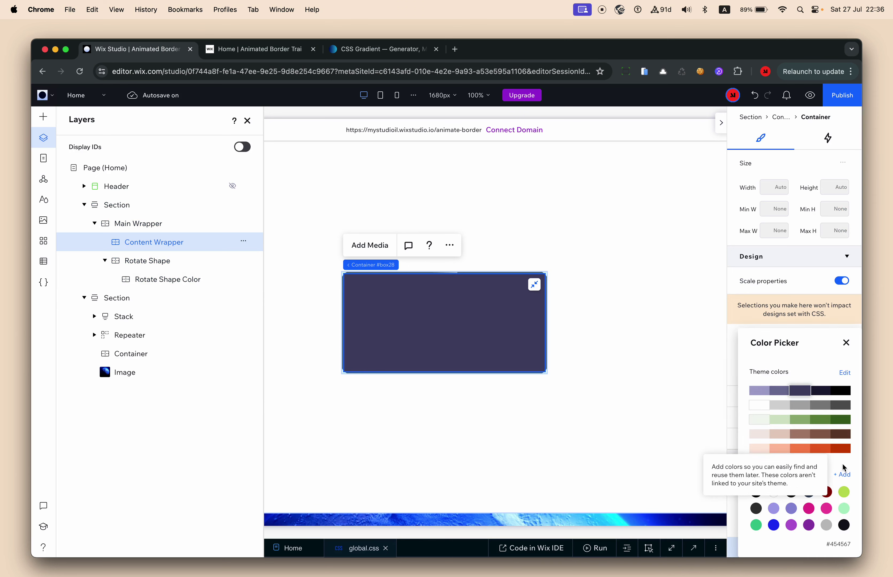
{"action": "left_click", "coordinate": [848, 475]}
{"action": "left_click", "coordinate": [758, 466]}
{"action": "left_click", "coordinate": [799, 466]}
{"action": "left_click", "coordinate": [758, 467]}
{"action": "double_click", "coordinate": [825, 496]}
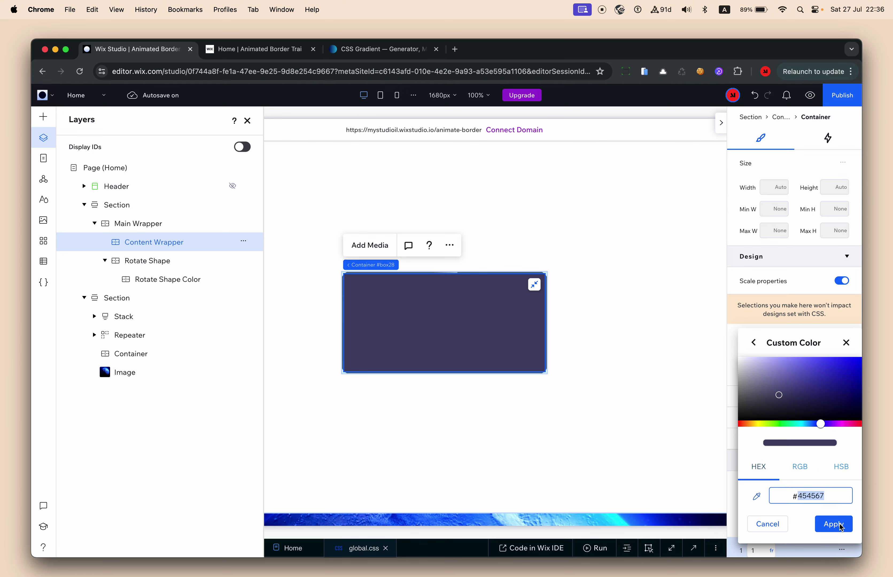
{"action": "key", "text": "super+c"}
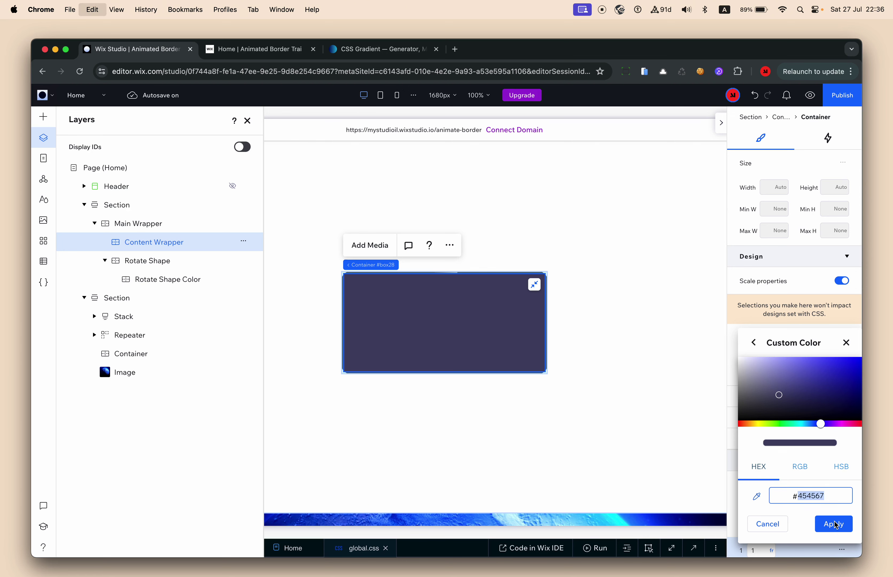
{"action": "left_click", "coordinate": [410, 48]}
Step: Copy the first stop's hex value and the generated blue gradient CSS
{"action": "left_click", "coordinate": [635, 201]}
{"action": "key", "text": "super+c"}
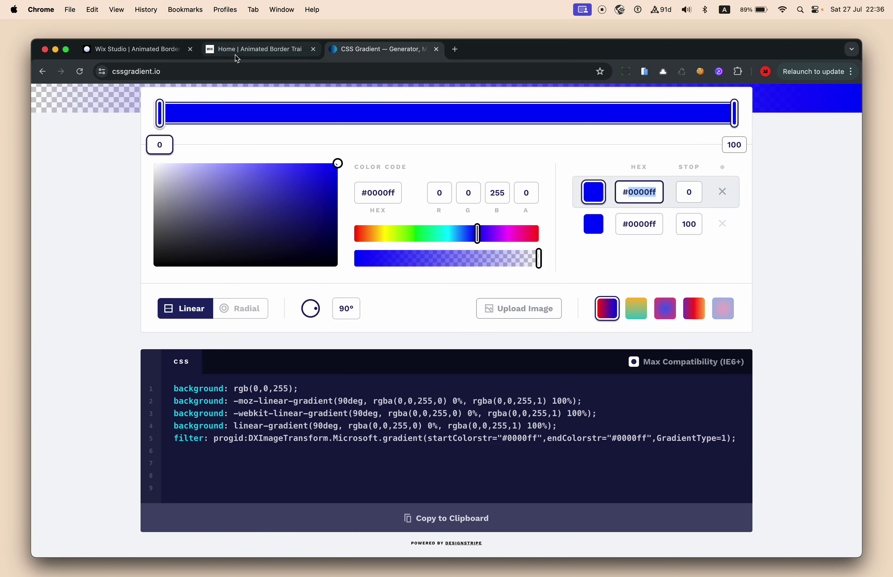
{"action": "left_click", "coordinate": [131, 49]}
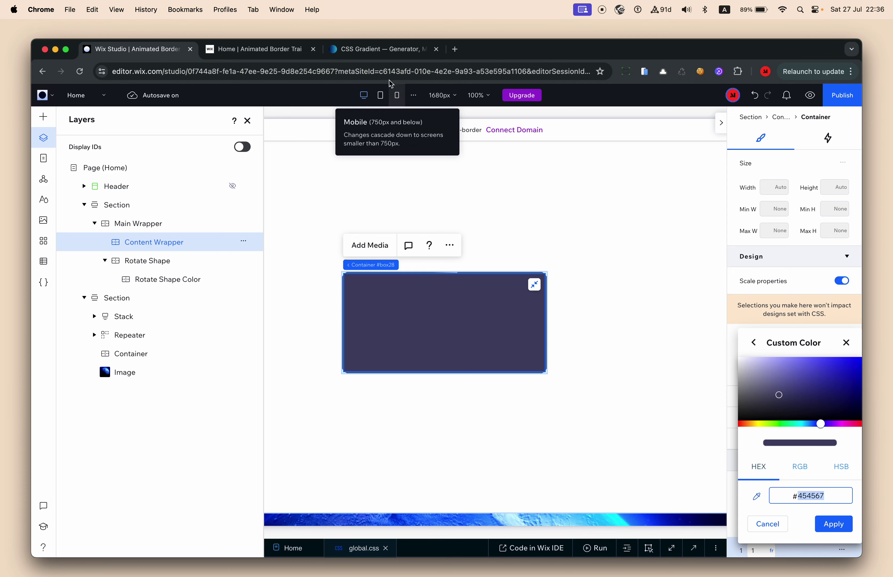
{"action": "left_click", "coordinate": [381, 53]}
{"action": "left_click", "coordinate": [488, 513]}
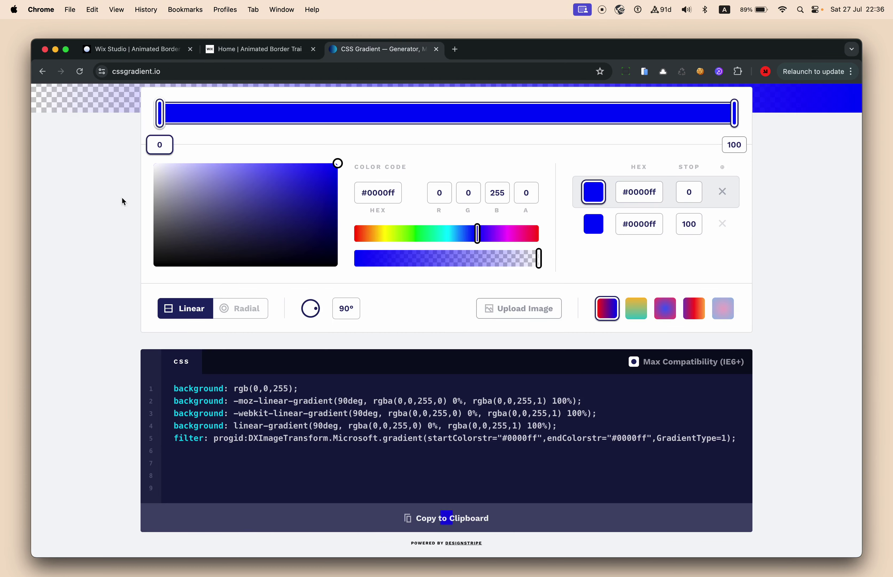
{"action": "left_click", "coordinate": [132, 49]}
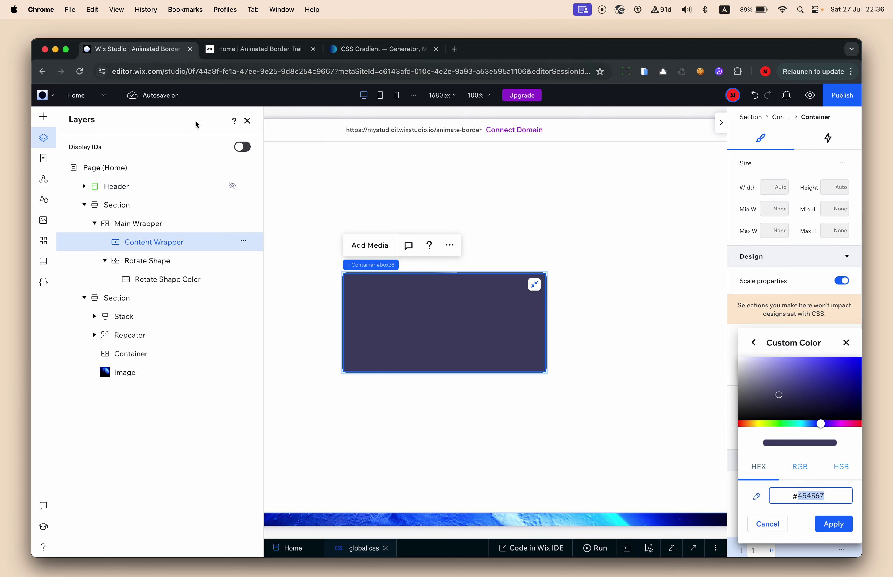
Step: Replace the old lilac gradient in global.css's .color rule with the blue gradient CSS
{"action": "left_click", "coordinate": [702, 548]}
{"action": "left_click", "coordinate": [693, 548]}
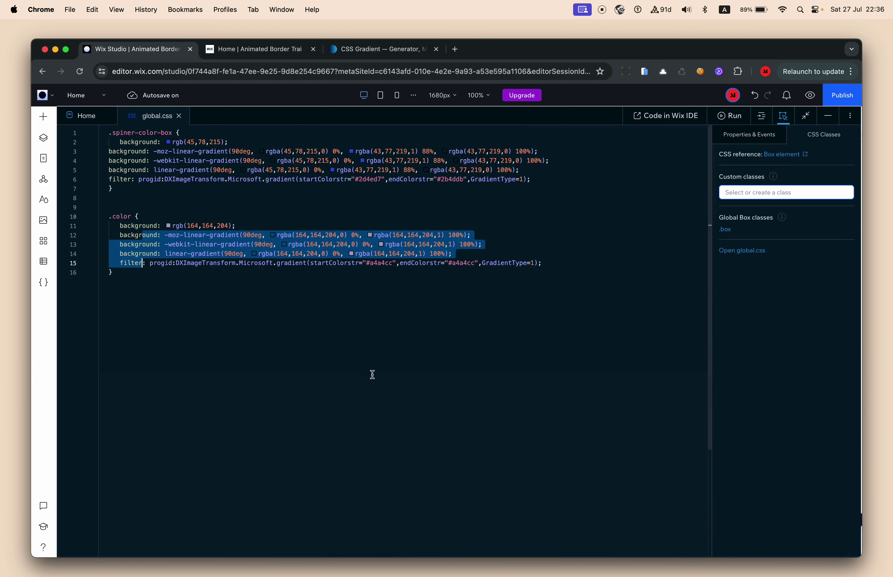
{"action": "left_click", "coordinate": [283, 282]}
{"action": "key", "text": "shift+Up"}
{"action": "key", "text": "shift+Up"}
{"action": "key", "text": "shift+Up"}
{"action": "key", "text": "shift+Up"}
{"action": "key", "text": "shift+Up"}
{"action": "key", "text": "BackSpace"}
{"action": "key", "text": "super+v"}
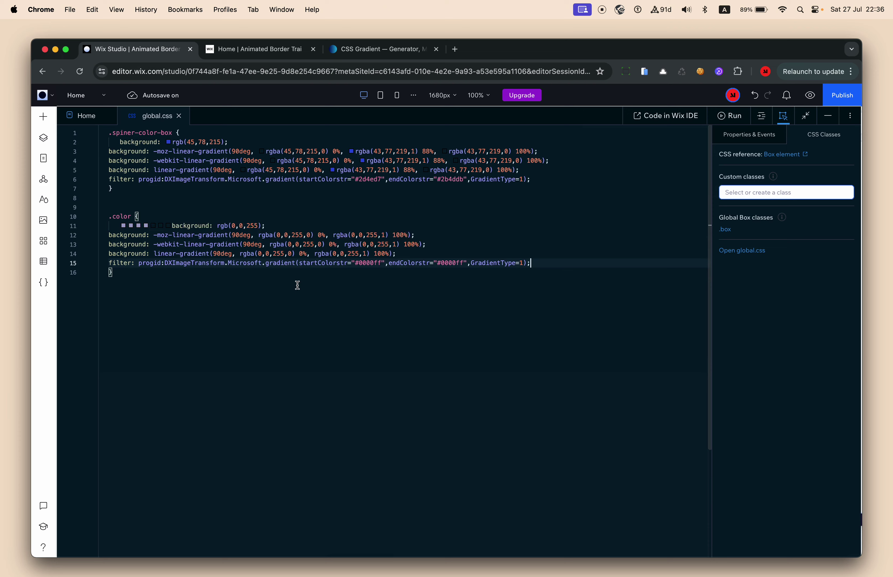
{"action": "left_click", "coordinate": [827, 116]}
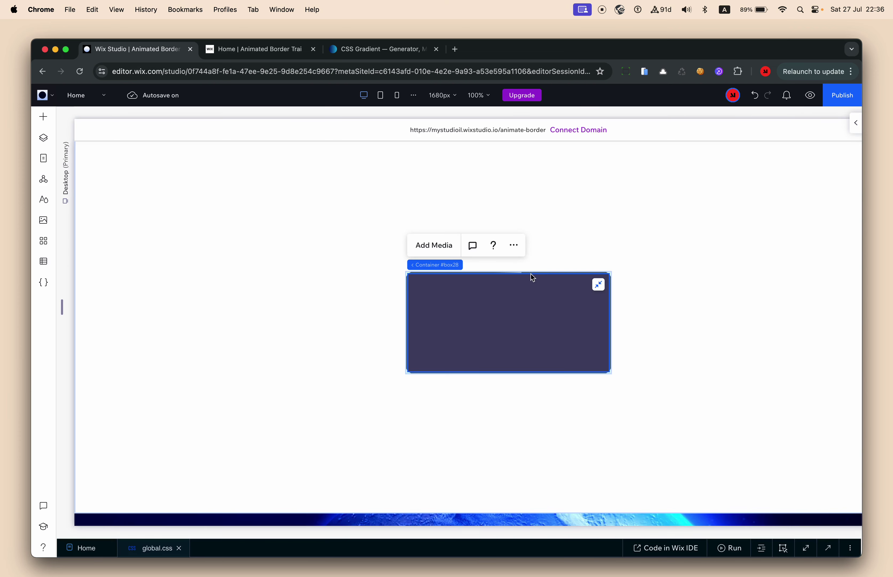
Step: Give the box's inner container #box28 a black background
{"action": "left_click", "coordinate": [674, 311]}
{"action": "left_click", "coordinate": [534, 311]}
{"action": "left_click", "coordinate": [852, 125]}
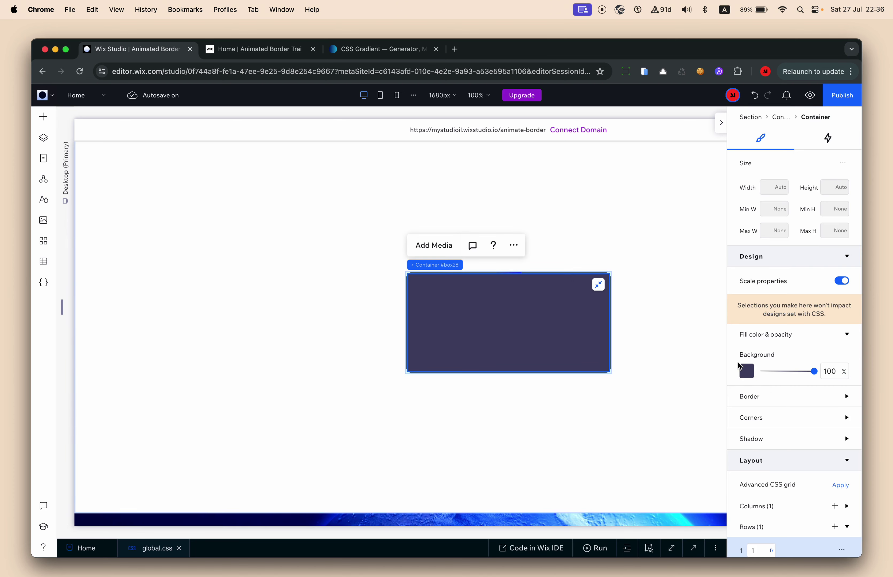
{"action": "left_click", "coordinate": [746, 371]}
{"action": "left_click", "coordinate": [756, 491]}
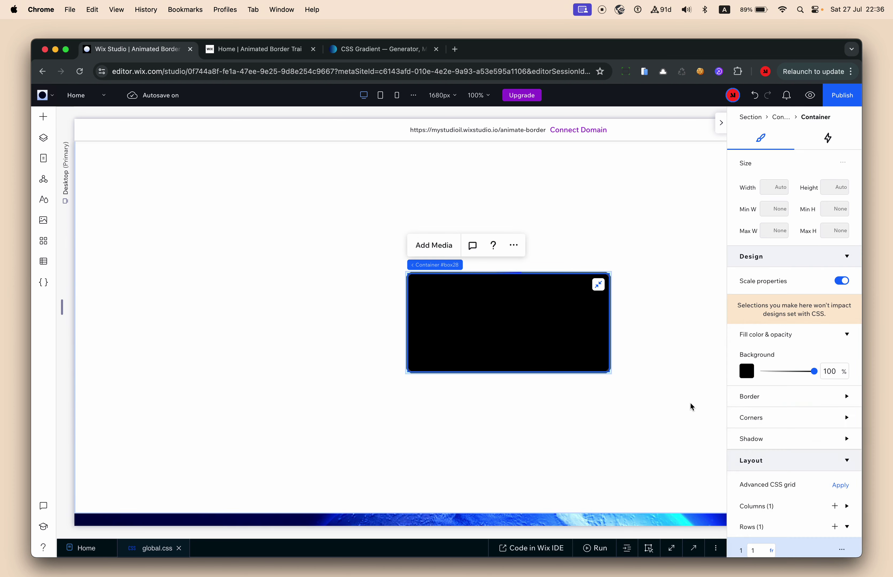
Step: Give the outer parent container #box26 a black background as well
{"action": "left_click", "coordinate": [456, 265]}
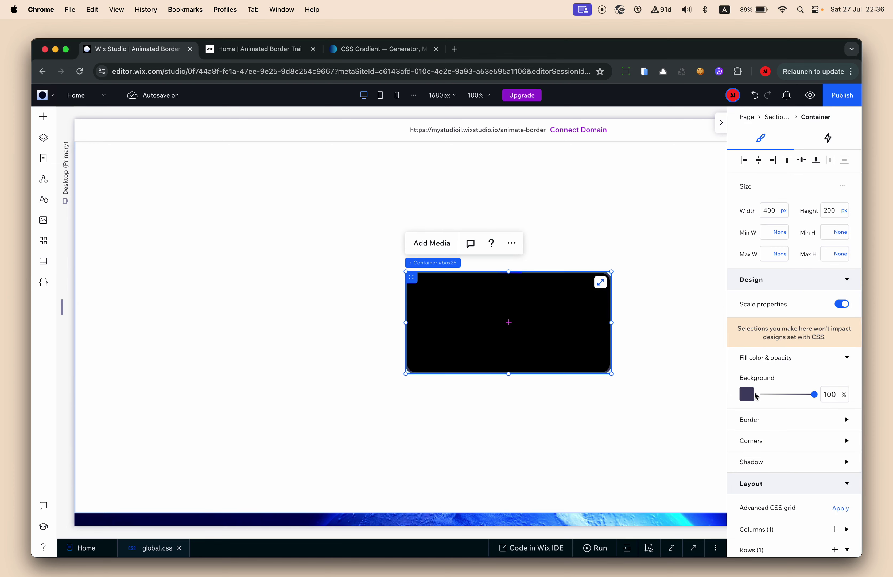
{"action": "left_click", "coordinate": [747, 395]}
{"action": "left_click", "coordinate": [757, 492]}
{"action": "left_click", "coordinate": [683, 446]}
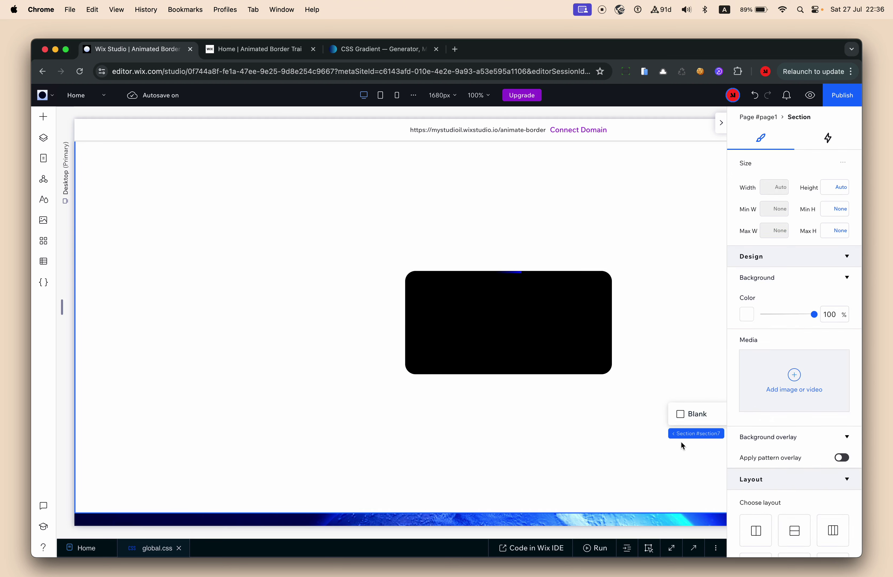
Step: Change the section's background colour to the darkest theme colour, black
{"action": "scroll", "coordinate": [649, 341], "scroll_direction": "up", "scroll_amount": 5}
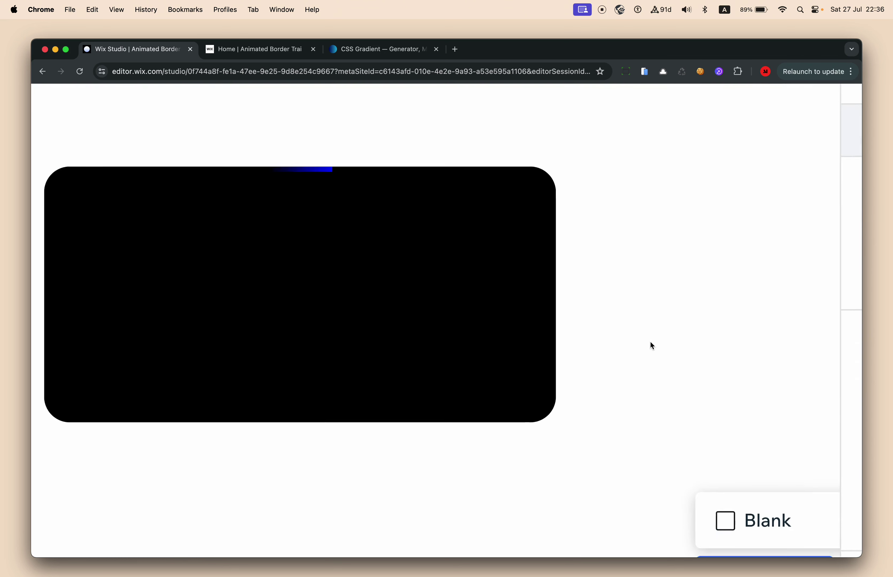
{"action": "scroll", "coordinate": [649, 342], "scroll_direction": "down", "scroll_amount": 5}
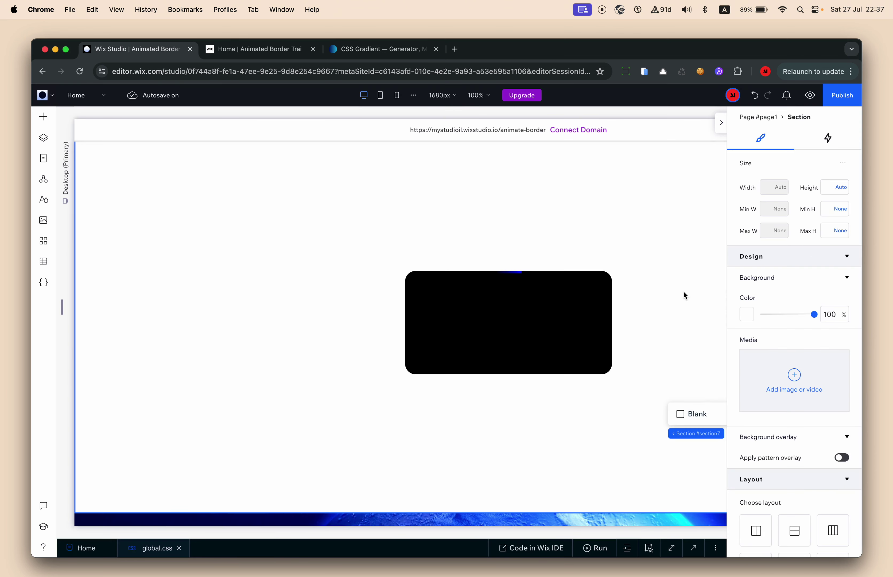
{"action": "left_click", "coordinate": [744, 315]}
{"action": "left_click", "coordinate": [838, 391]}
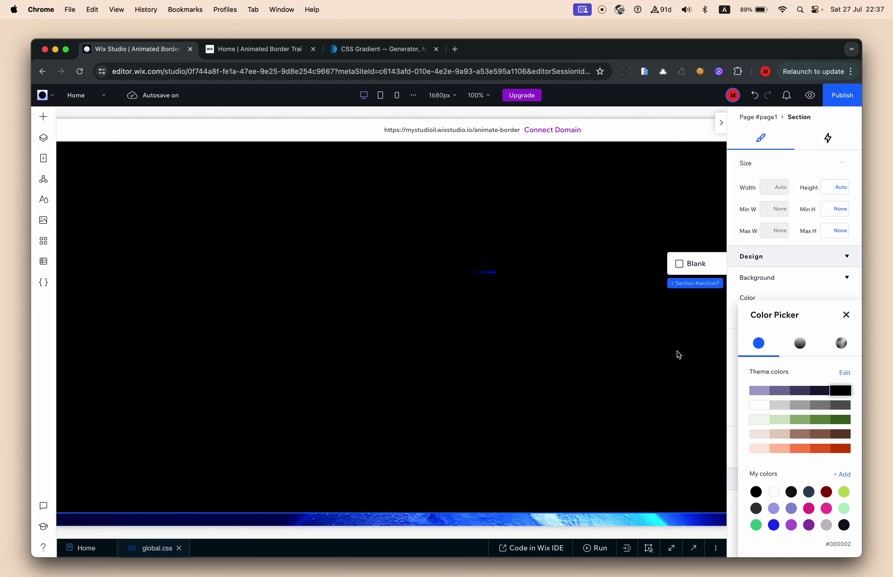
{"action": "left_click", "coordinate": [543, 321]}
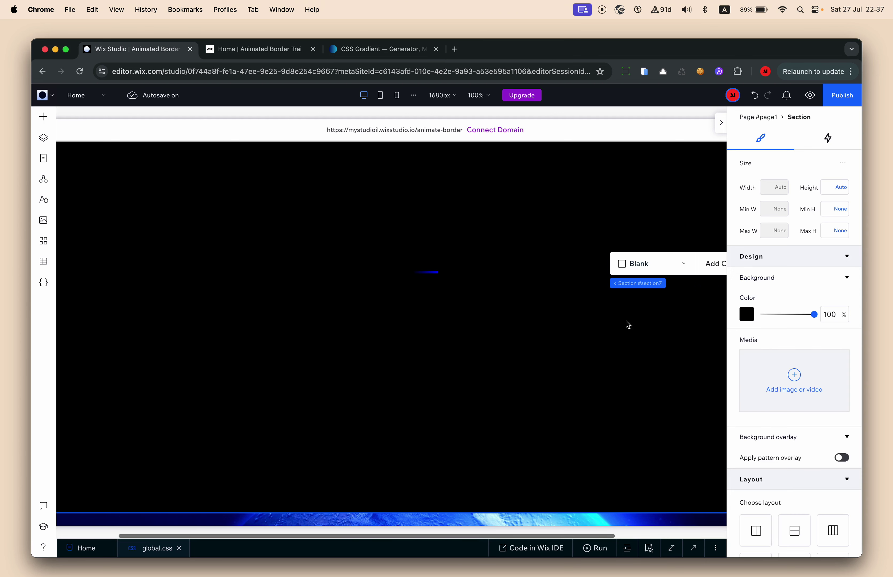
{"action": "left_click", "coordinate": [53, 122]}
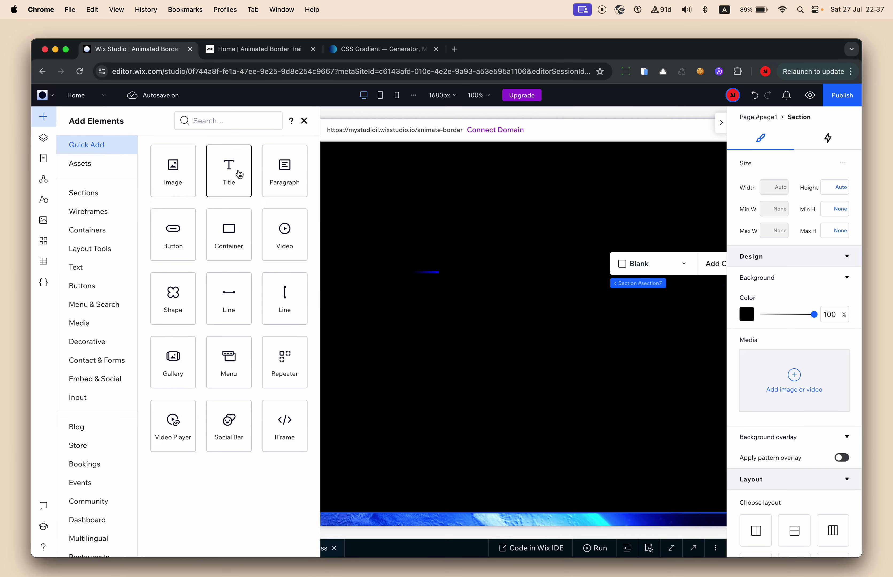
Step: Place a new Add a Title text on the black section and colour it purple
{"action": "left_click_drag", "start_coordinate": [280, 173], "coordinate": [506, 327]}
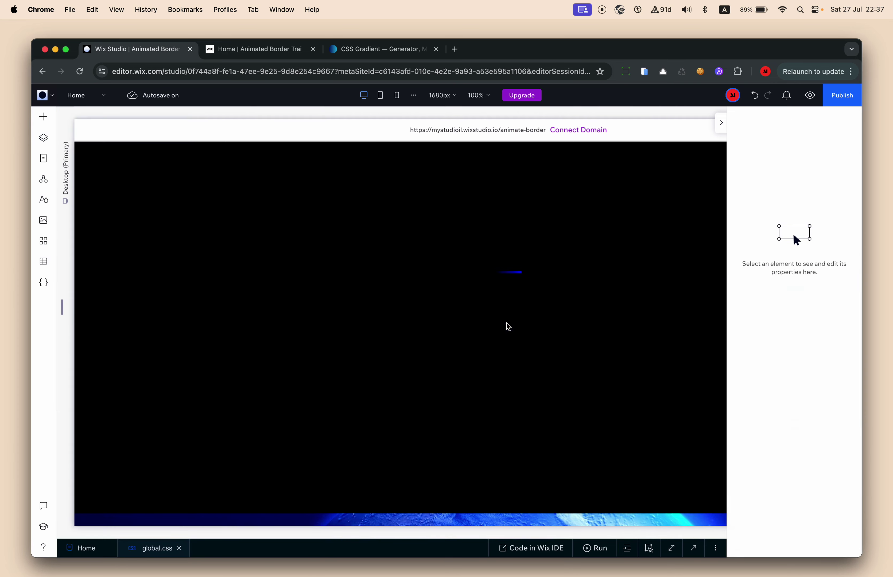
{"action": "left_click", "coordinate": [44, 137]}
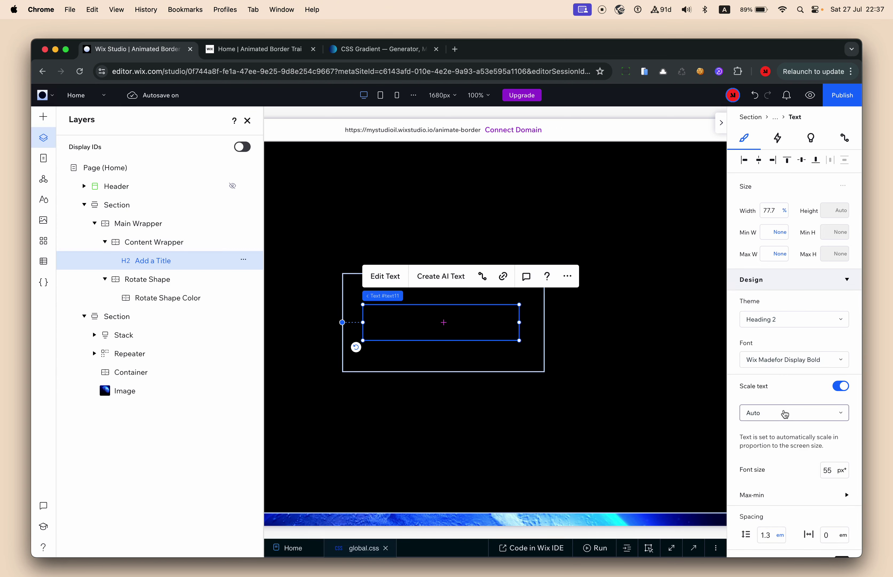
{"action": "scroll", "coordinate": [822, 473], "scroll_direction": "down", "scroll_amount": 3}
{"action": "left_click", "coordinate": [841, 470]}
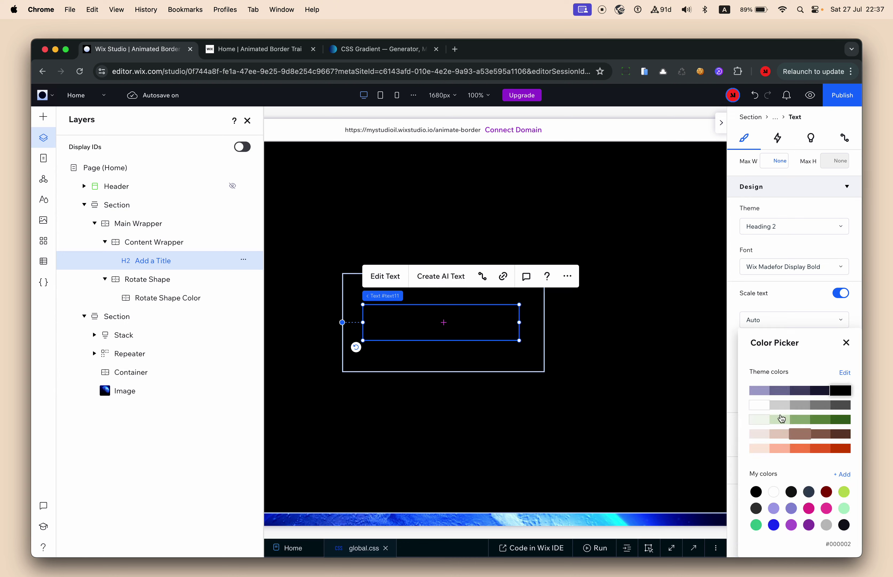
{"action": "left_click", "coordinate": [760, 390]}
{"action": "left_click", "coordinate": [846, 343]}
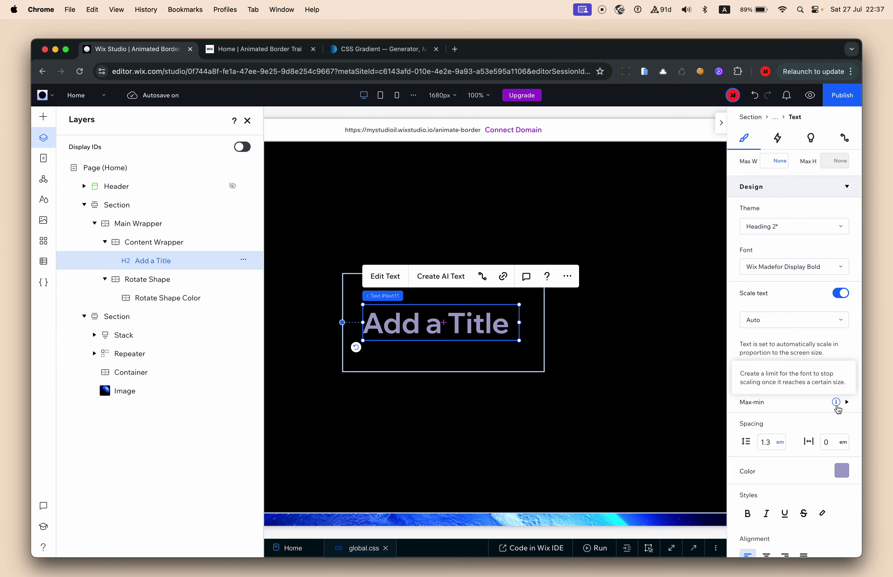
Step: Centre-align the title and set its font size to 30 px
{"action": "left_click", "coordinate": [835, 379]}
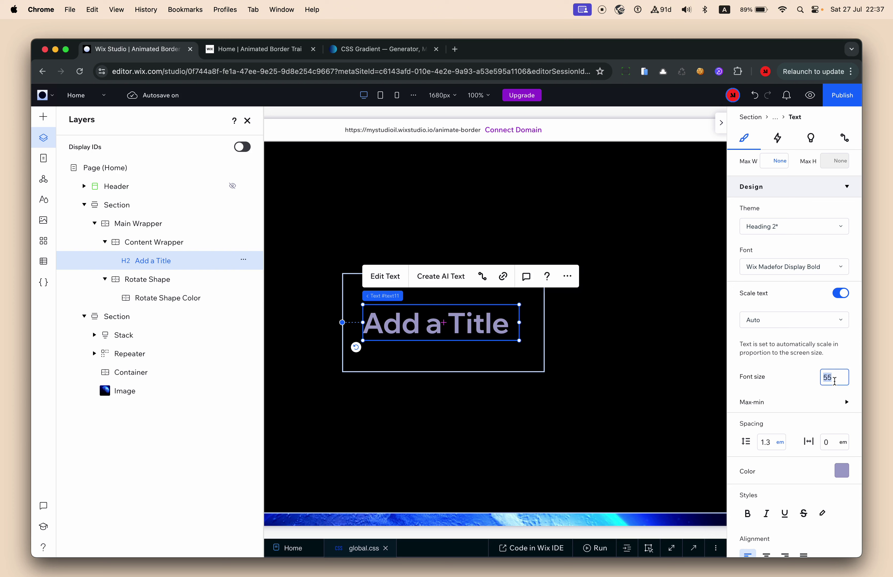
{"action": "key", "text": "Return"}
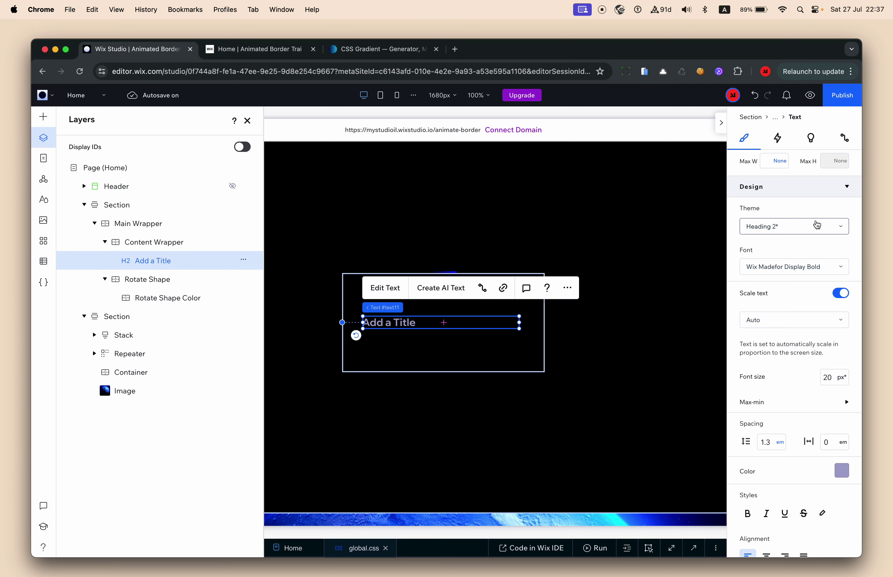
{"action": "left_click", "coordinate": [386, 287]}
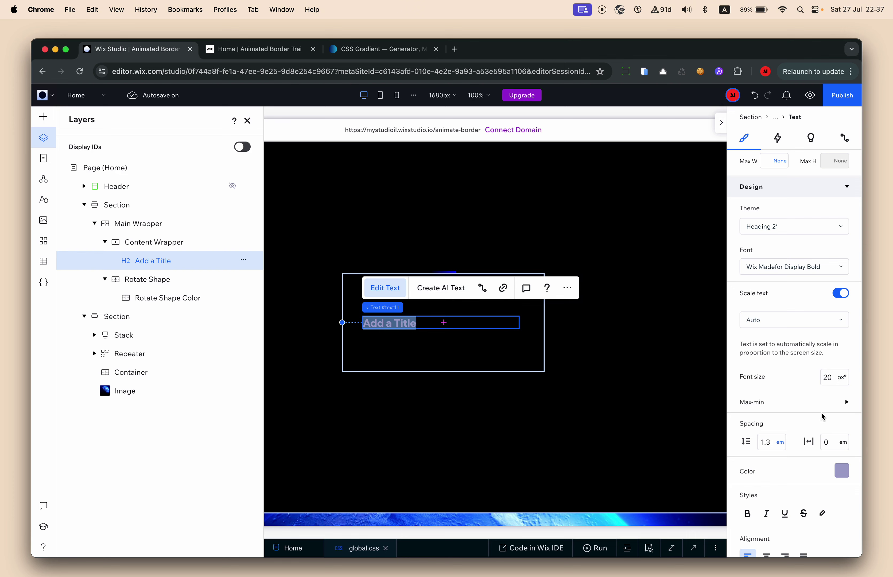
{"action": "scroll", "coordinate": [823, 417], "scroll_direction": "down", "scroll_amount": 3}
{"action": "left_click", "coordinate": [767, 502]}
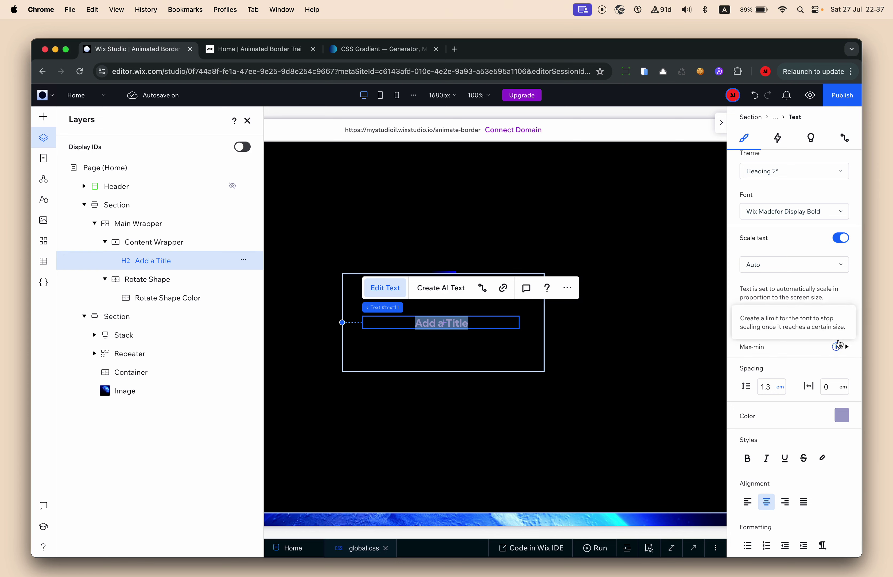
{"action": "left_click", "coordinate": [835, 329]}
{"action": "type", "text": "30"}
{"action": "key", "text": "Return"}
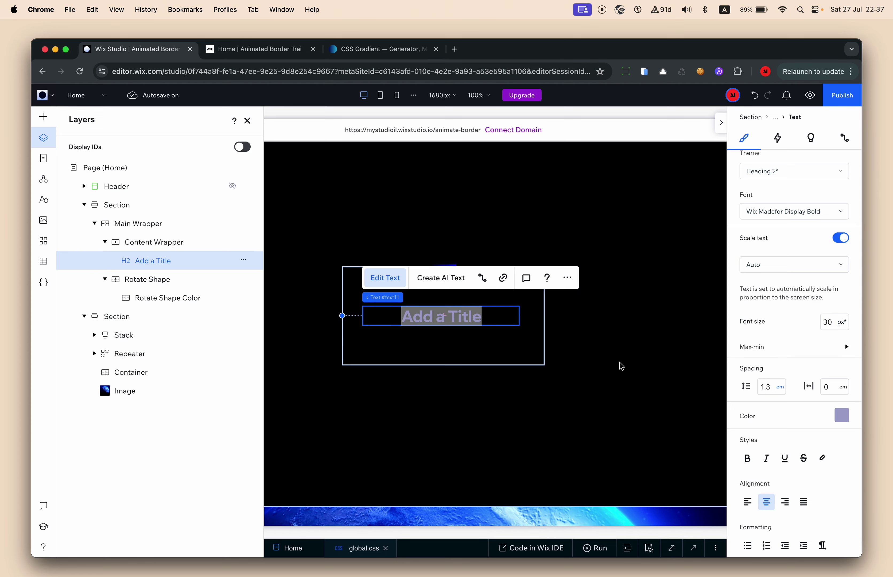
{"action": "left_click", "coordinate": [620, 365]}
Step: Close the Layers list and preview the centred title circled by the moving blue border streak
{"action": "left_click", "coordinate": [247, 120]}
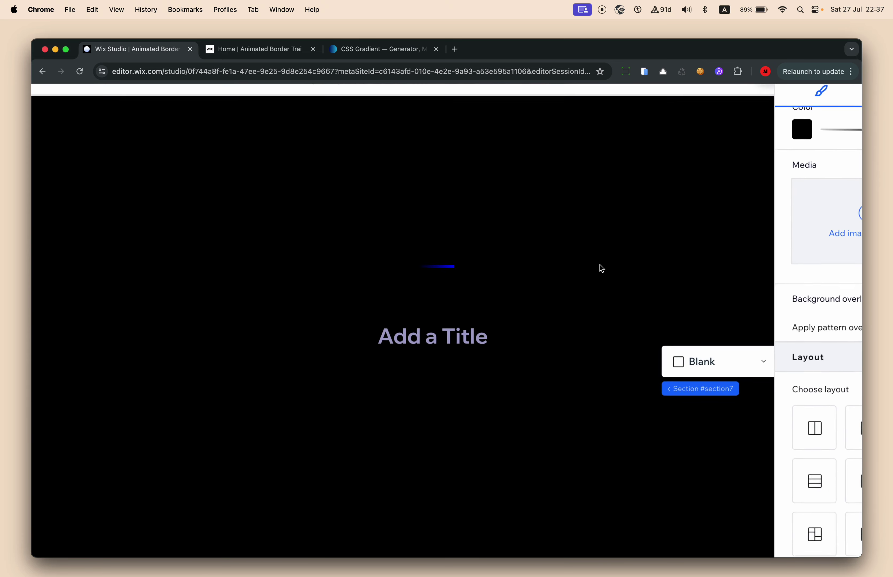
{"action": "key", "text": "super+p"}
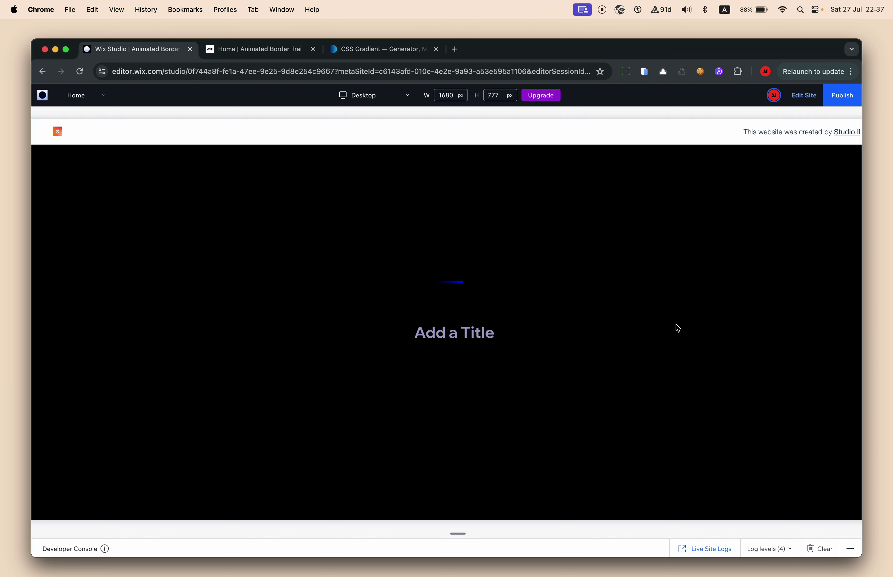
Step: Check the Rotate Shape's looping clockwise 7-second Spin settings, then preview the site again
{"action": "left_click", "coordinate": [804, 96]}
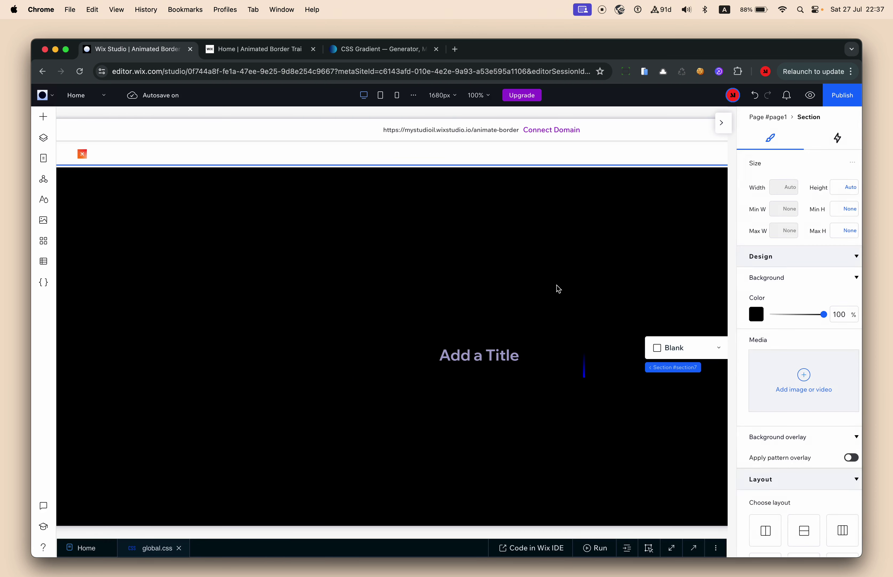
{"action": "left_click", "coordinate": [549, 353]}
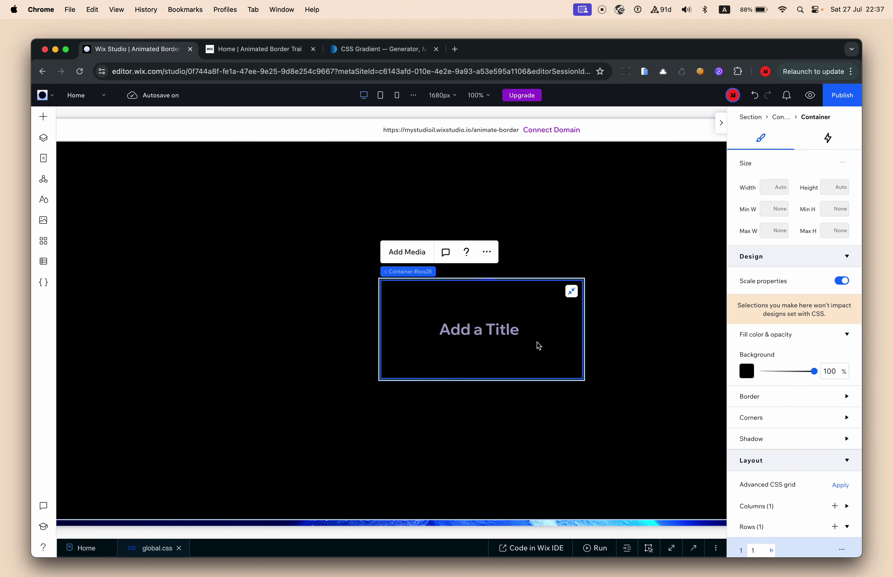
{"action": "left_click", "coordinate": [43, 138]}
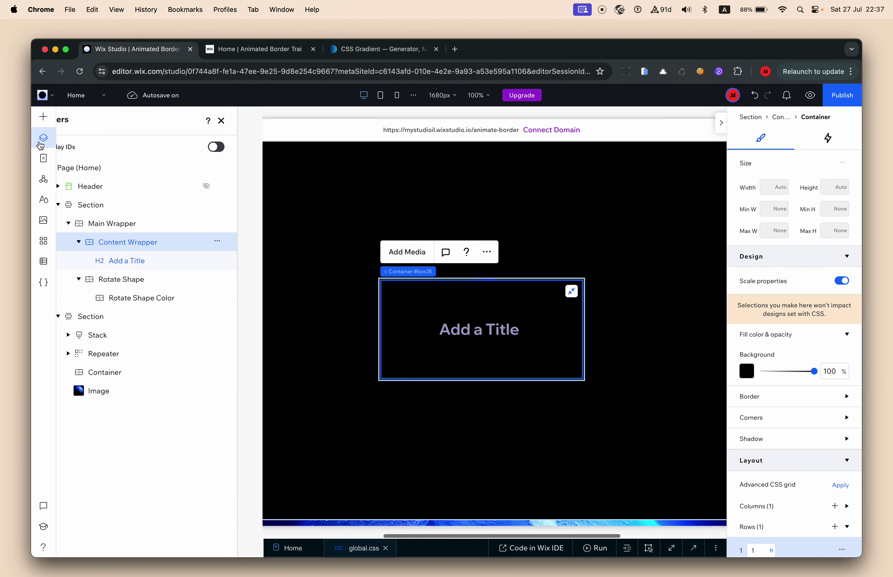
{"action": "left_click", "coordinate": [163, 298]}
{"action": "left_click", "coordinate": [160, 279]}
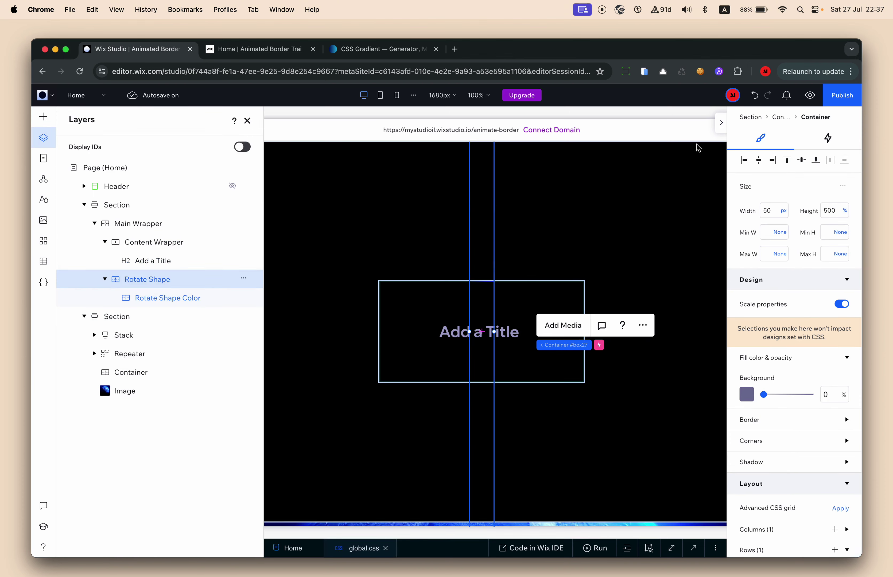
{"action": "left_click", "coordinate": [826, 137]}
{"action": "left_click", "coordinate": [765, 308]}
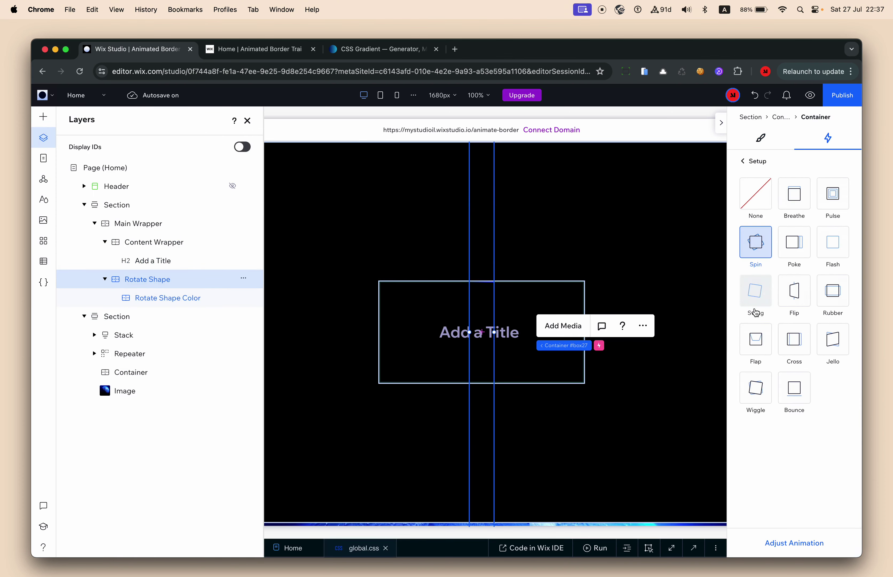
{"action": "left_click", "coordinate": [794, 543]}
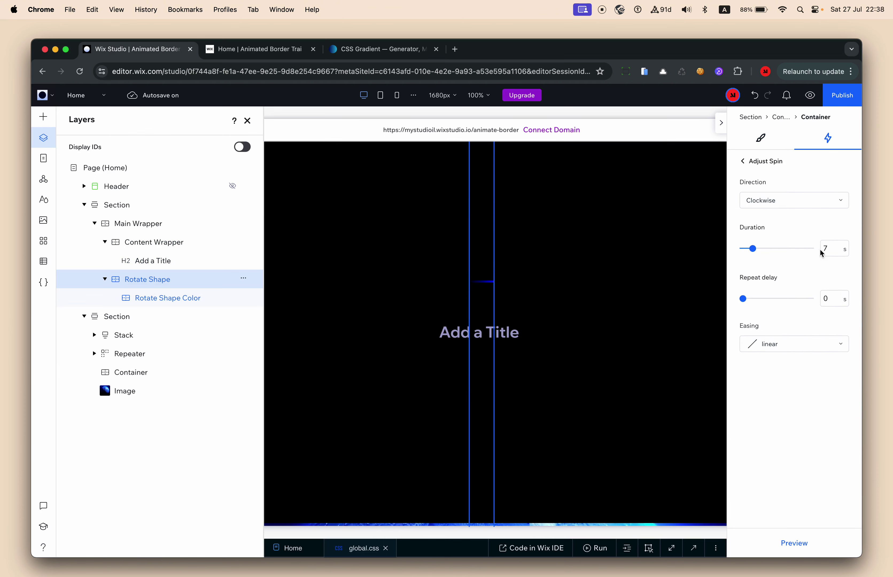
{"action": "double_click", "coordinate": [840, 249]}
{"action": "left_click", "coordinate": [810, 95]}
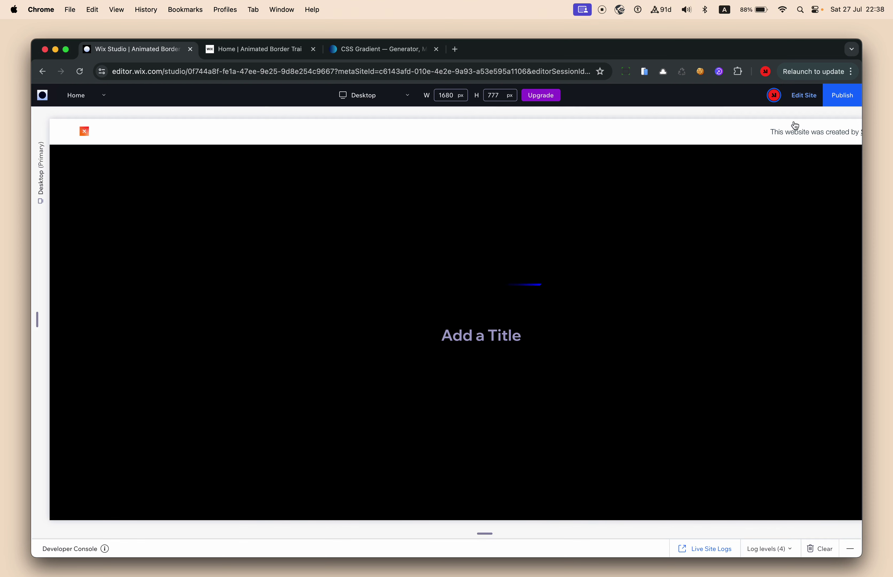
Step: Exit Preview mode and go back to the editor
{"action": "left_click", "coordinate": [803, 95]}
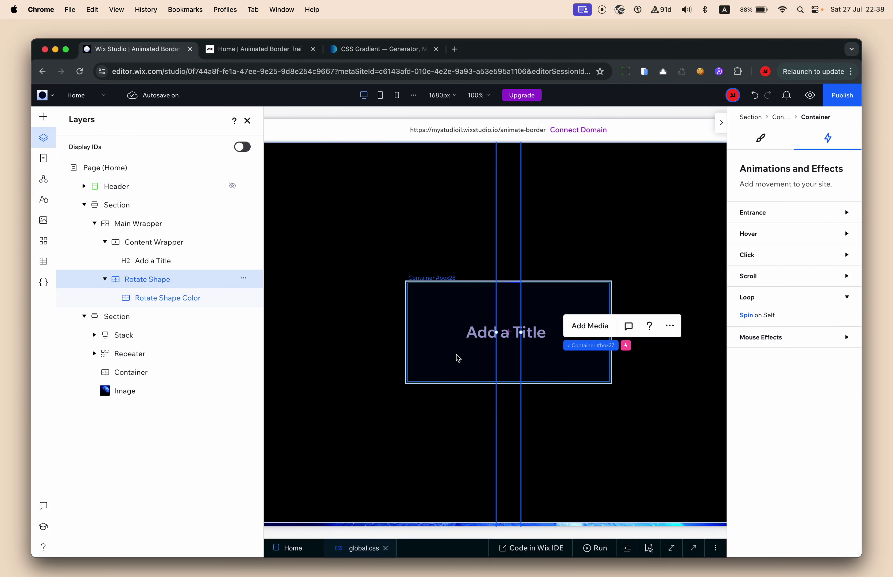
Step: Edit the Main Wrapper's border width in its Design border settings
{"action": "left_click", "coordinate": [444, 244]}
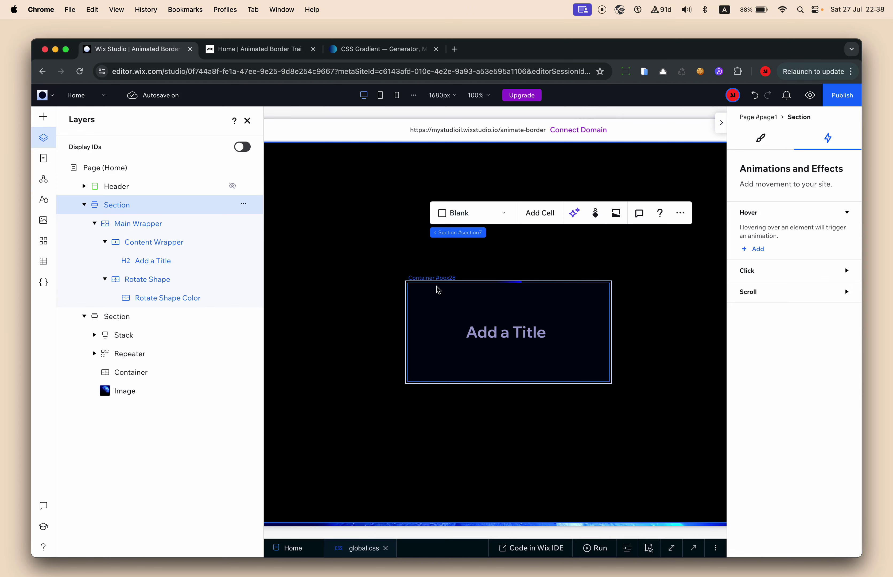
{"action": "left_click", "coordinate": [162, 226]}
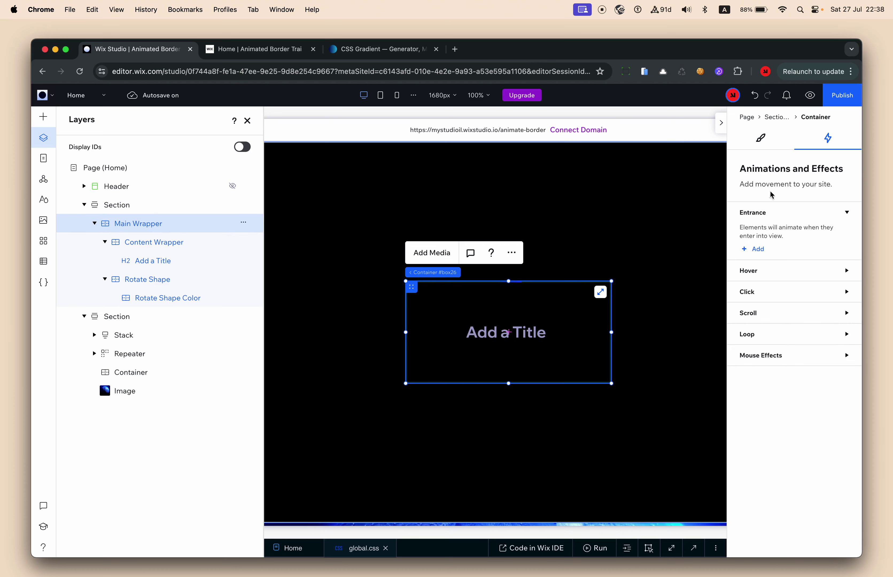
{"action": "left_click", "coordinate": [746, 140]}
{"action": "left_click", "coordinate": [778, 426]}
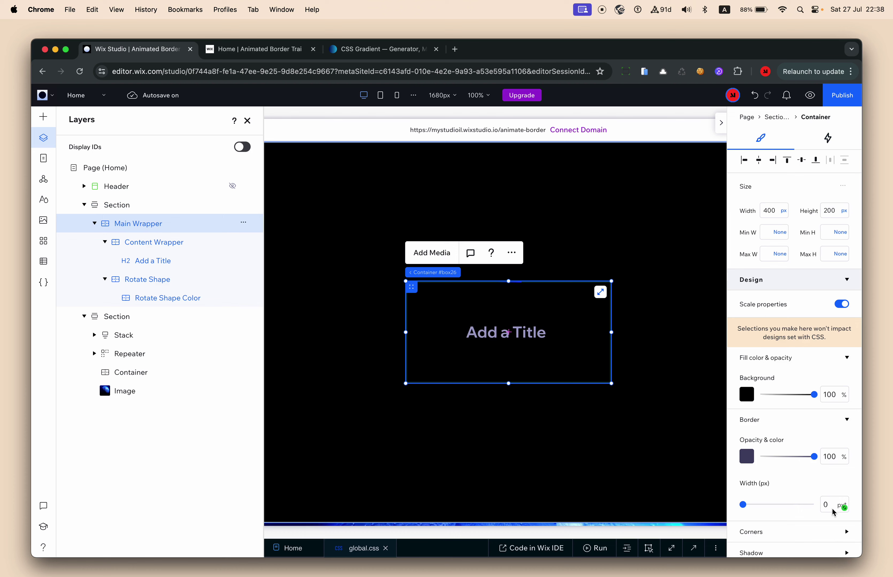
{"action": "scroll", "coordinate": [799, 503], "scroll_direction": "down", "scroll_amount": 2}
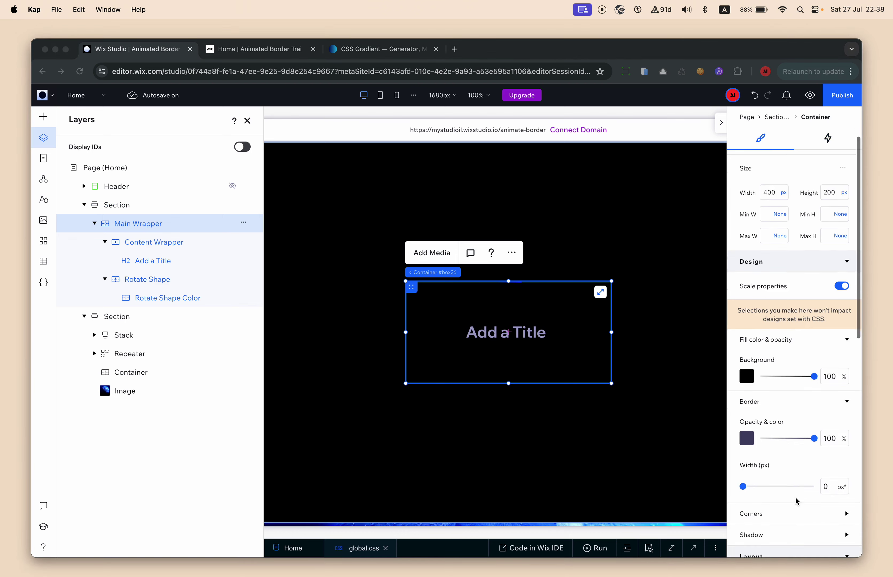
{"action": "left_click", "coordinate": [824, 464]}
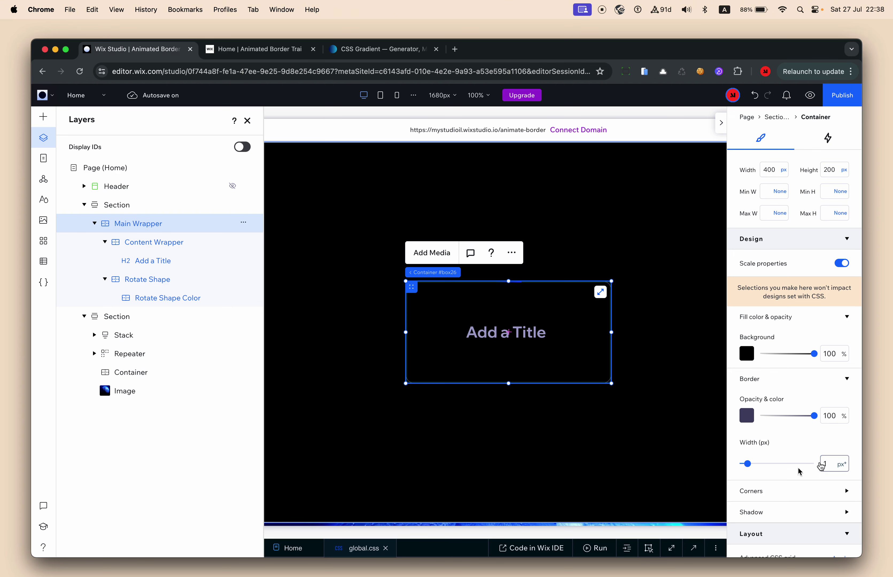
Step: Set the Content Wrapper's border width to 0 px
{"action": "left_click", "coordinate": [617, 453]}
{"action": "left_click", "coordinate": [598, 347]}
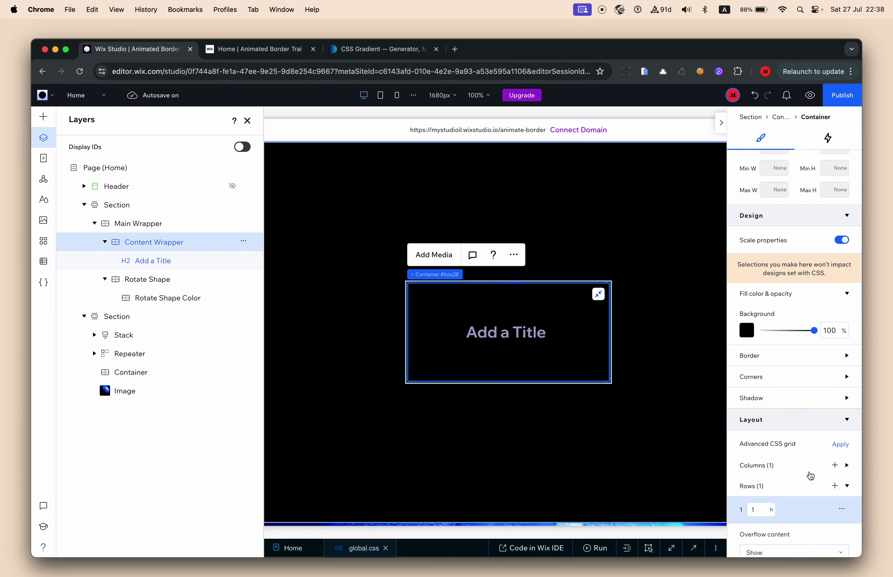
{"action": "scroll", "coordinate": [811, 476], "scroll_direction": "down", "scroll_amount": 4}
{"action": "left_click", "coordinate": [773, 277]}
{"action": "left_click", "coordinate": [831, 353]}
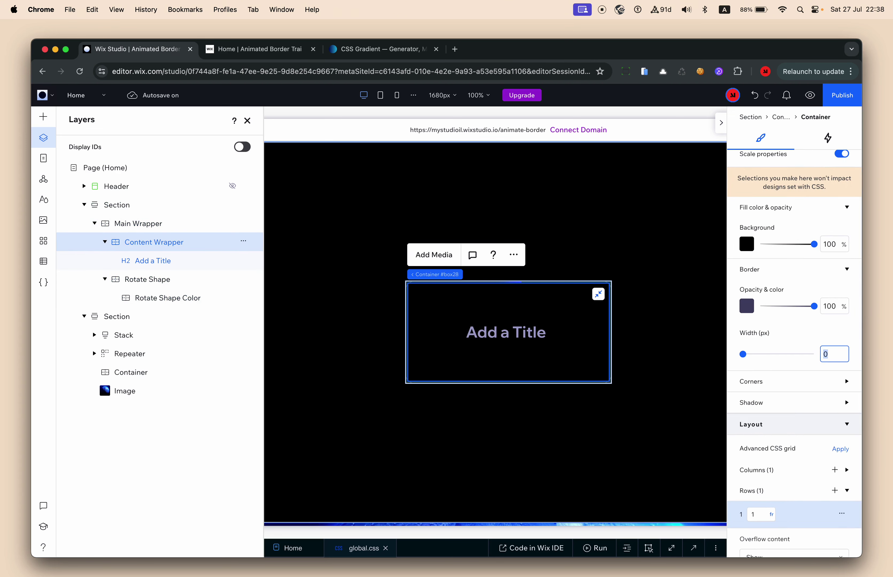
{"action": "left_click", "coordinate": [695, 372]}
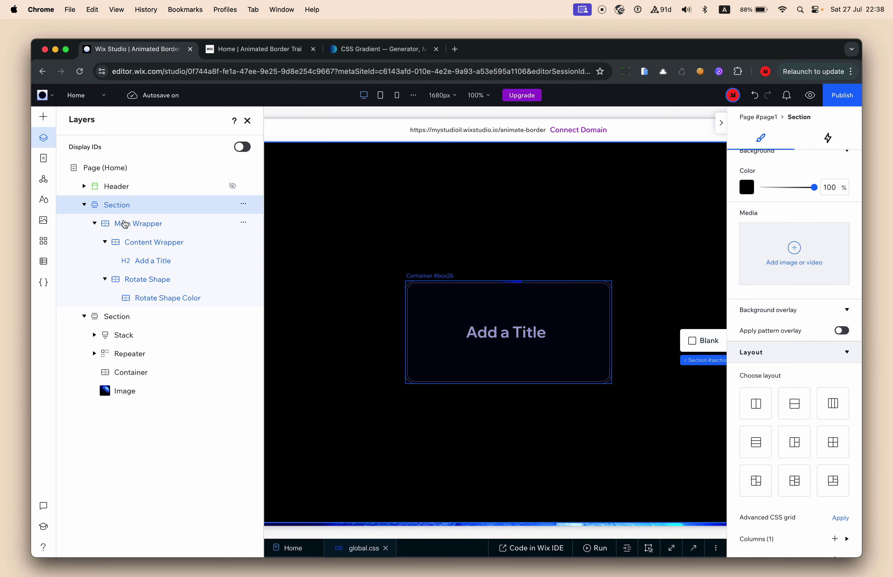
{"action": "left_click", "coordinate": [126, 224]}
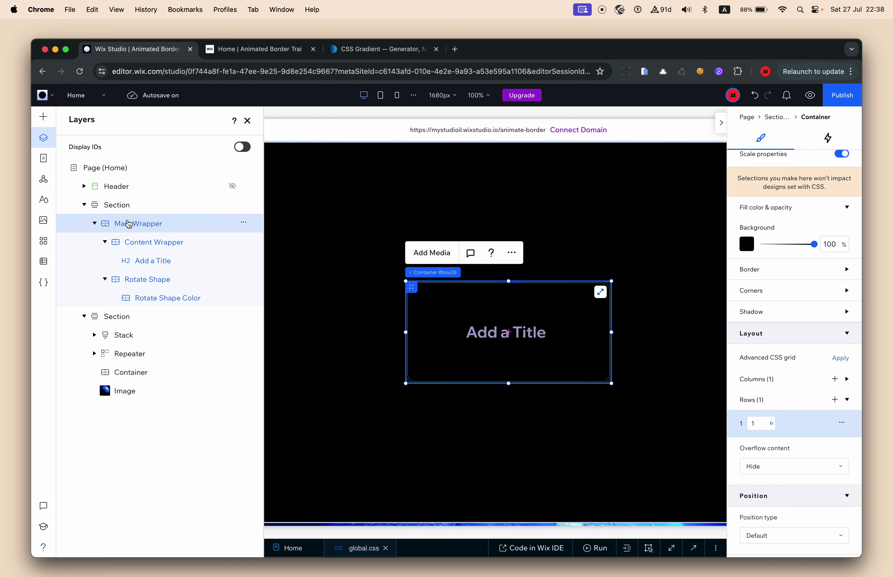
Step: Start a custom hover animation on the Main Wrapper
{"action": "left_click", "coordinate": [830, 143]}
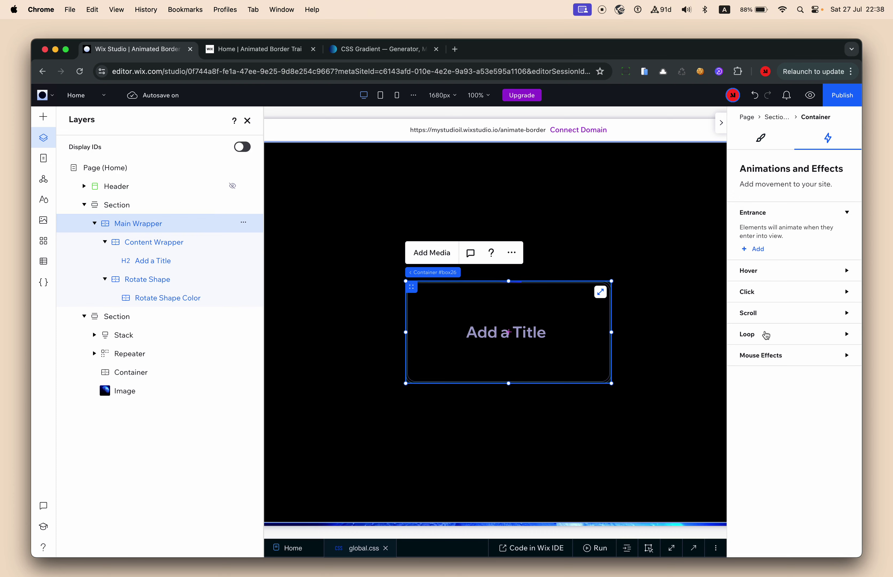
{"action": "left_click", "coordinate": [758, 279]}
{"action": "left_click", "coordinate": [759, 308]}
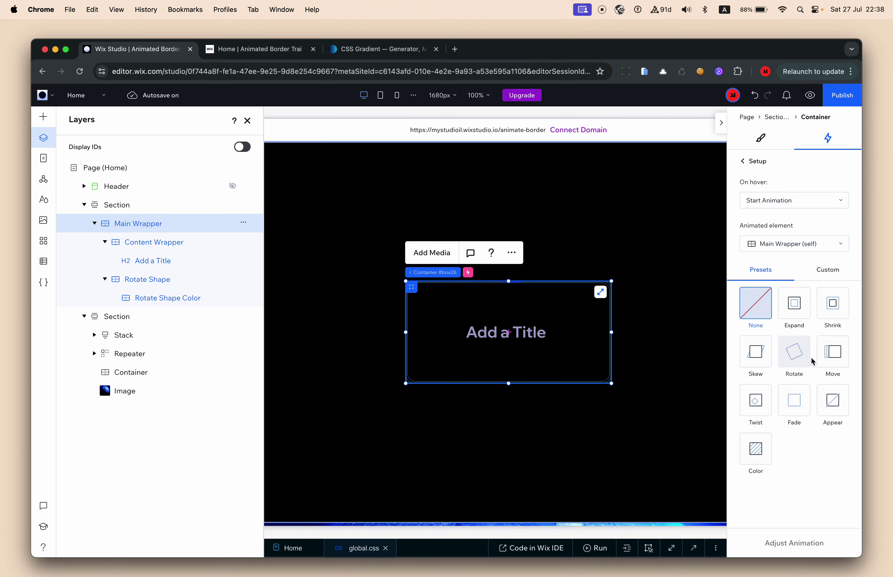
{"action": "left_click", "coordinate": [827, 269]}
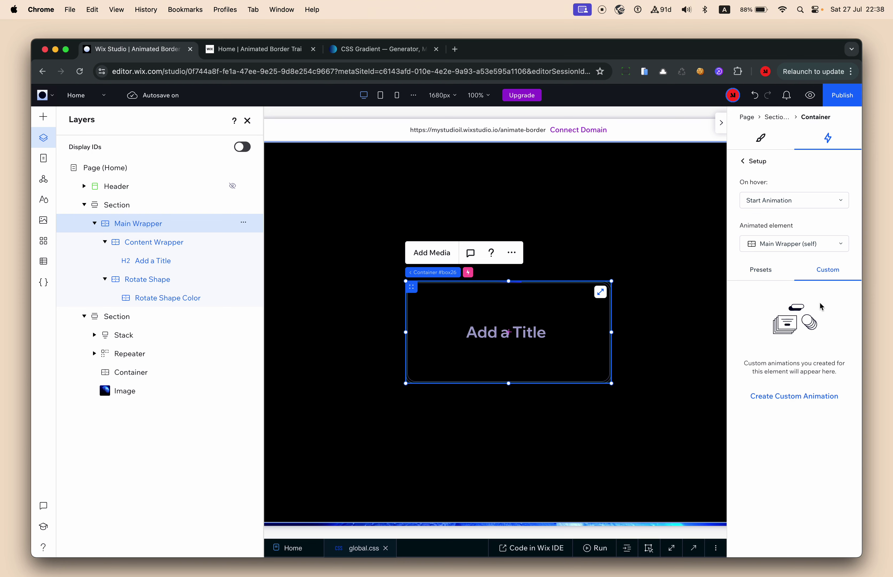
{"action": "left_click", "coordinate": [786, 398]}
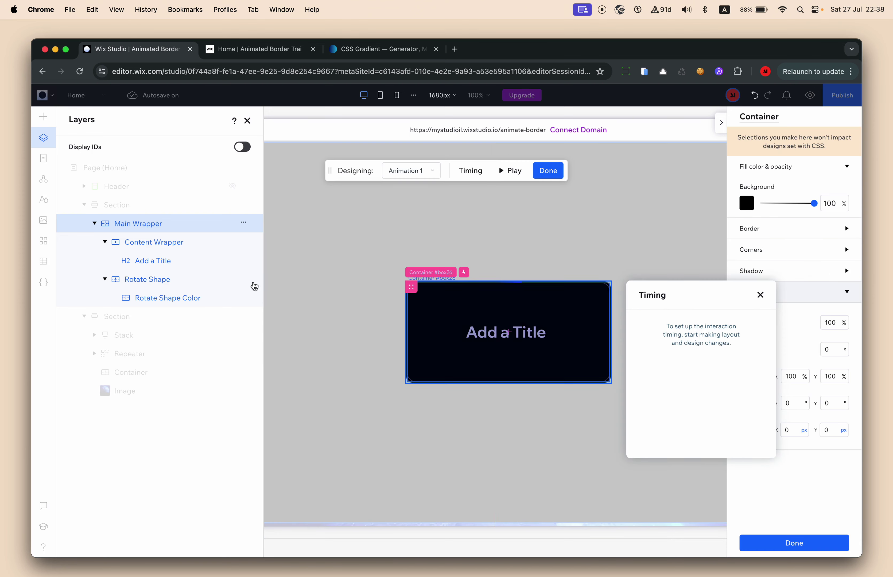
Step: Set the Rotate Shape's initial hover state opacity to 0
{"action": "left_click", "coordinate": [138, 281]}
{"action": "left_click", "coordinate": [417, 171]}
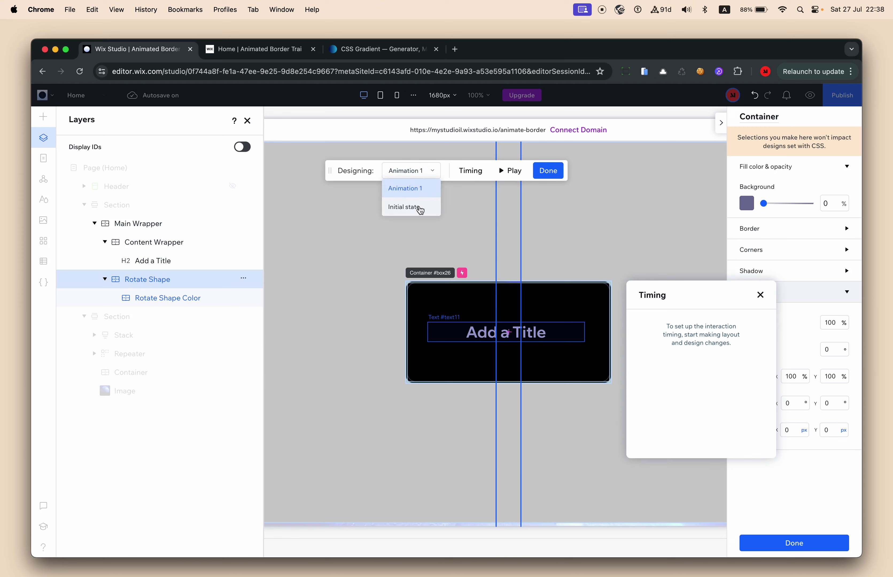
{"action": "left_click", "coordinate": [407, 207]}
{"action": "left_click", "coordinate": [837, 169]}
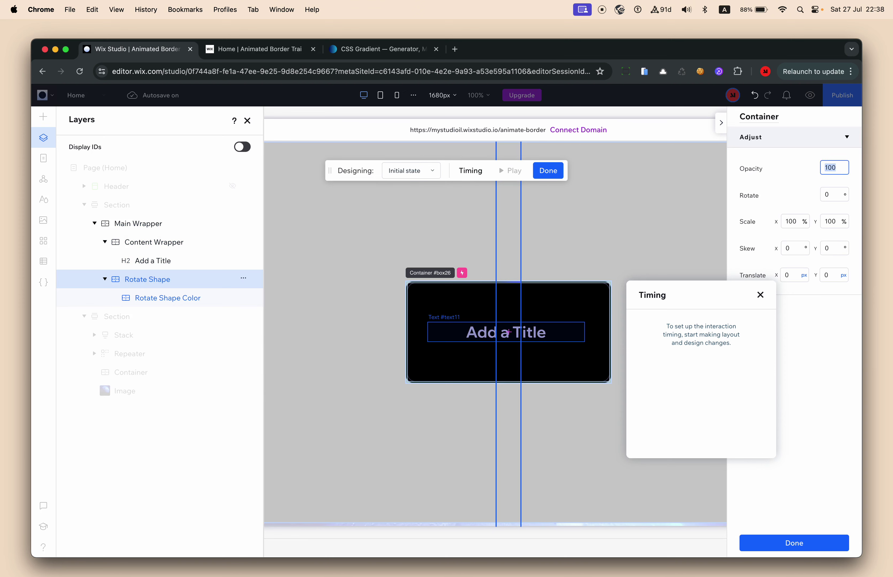
{"action": "type", "text": "0"}
{"action": "key", "text": "Return"}
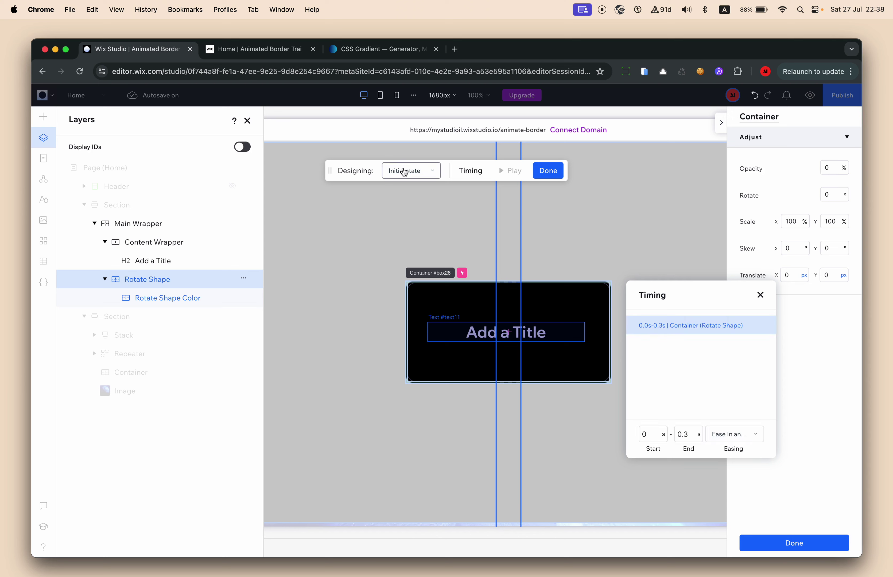
Step: Confirm Animation 1 ends at 100% opacity, finish the hover animation, and preview
{"action": "left_click", "coordinate": [405, 172]}
{"action": "left_click", "coordinate": [418, 191]}
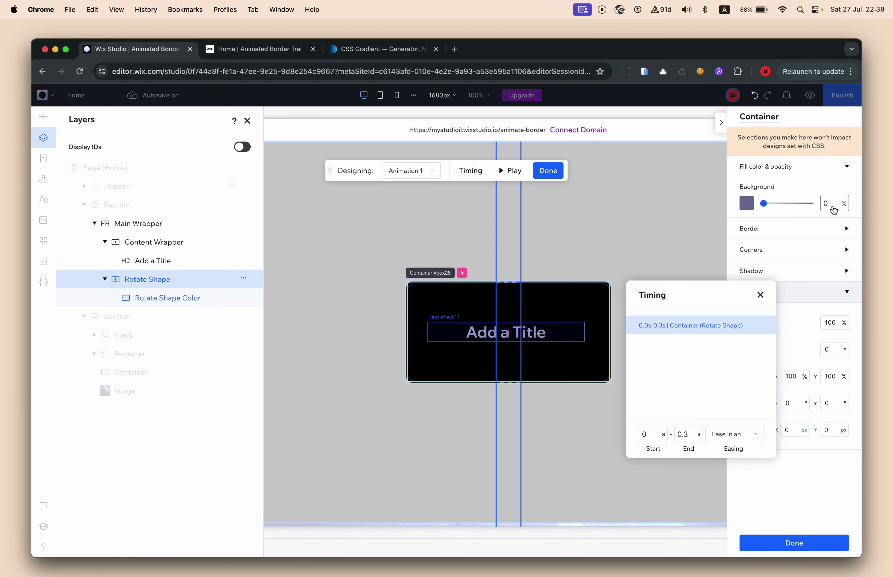
{"action": "left_click_drag", "start_coordinate": [720, 302], "coordinate": [648, 328]}
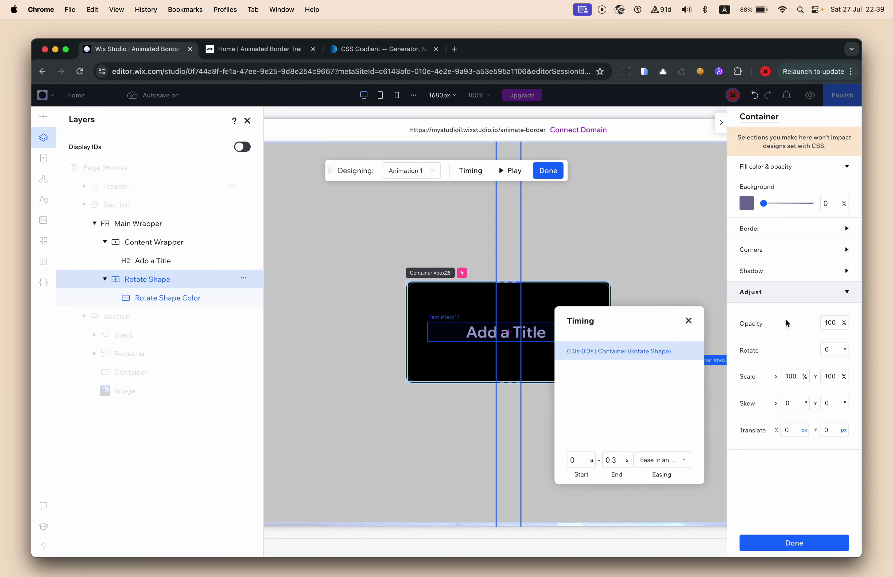
{"action": "left_click", "coordinate": [842, 322]}
{"action": "left_click", "coordinate": [807, 544]}
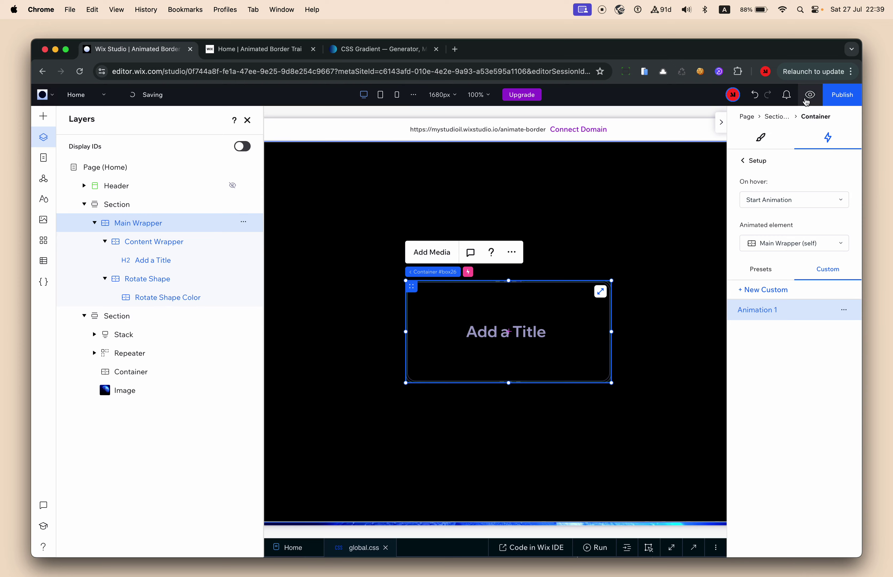
{"action": "left_click", "coordinate": [810, 95]}
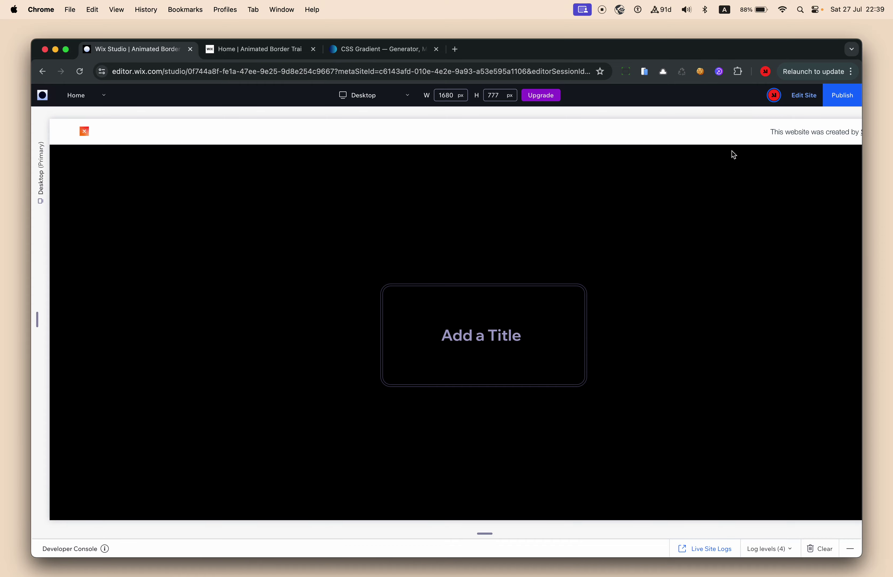
{"action": "left_click", "coordinate": [804, 96]}
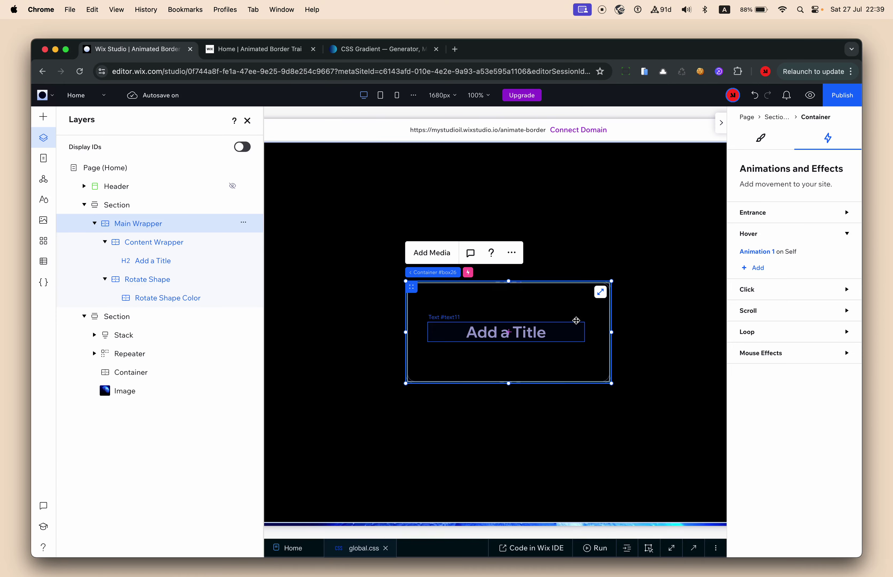
Step: Expand the black box's border settings and inspect its current border colour hex
{"action": "left_click", "coordinate": [762, 139]}
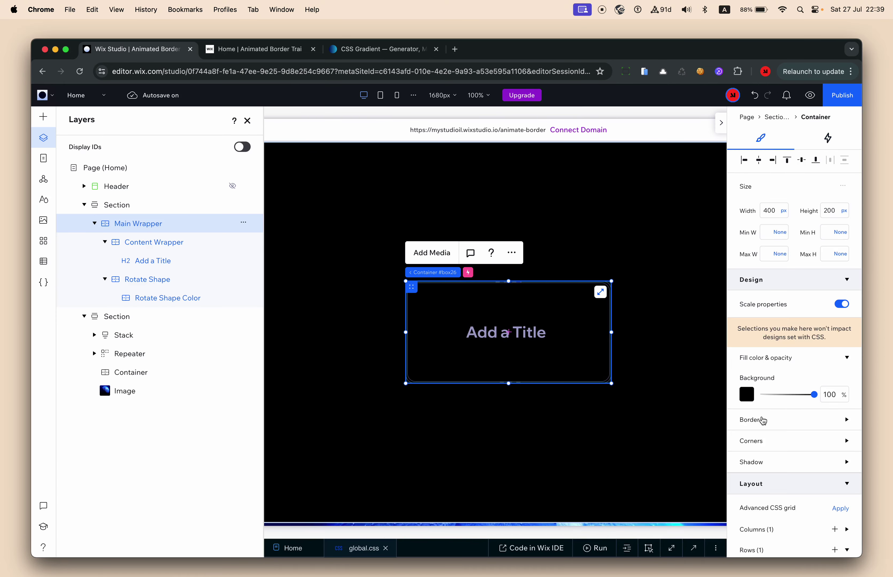
{"action": "scroll", "coordinate": [773, 353], "scroll_direction": "down", "scroll_amount": 3}
{"action": "left_click", "coordinate": [776, 338]}
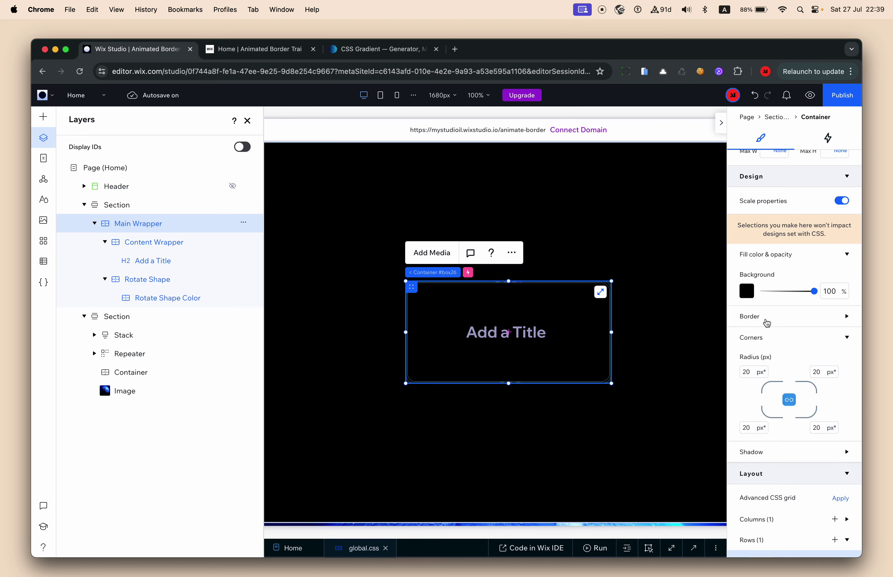
{"action": "left_click", "coordinate": [763, 324]}
{"action": "left_click", "coordinate": [749, 353]}
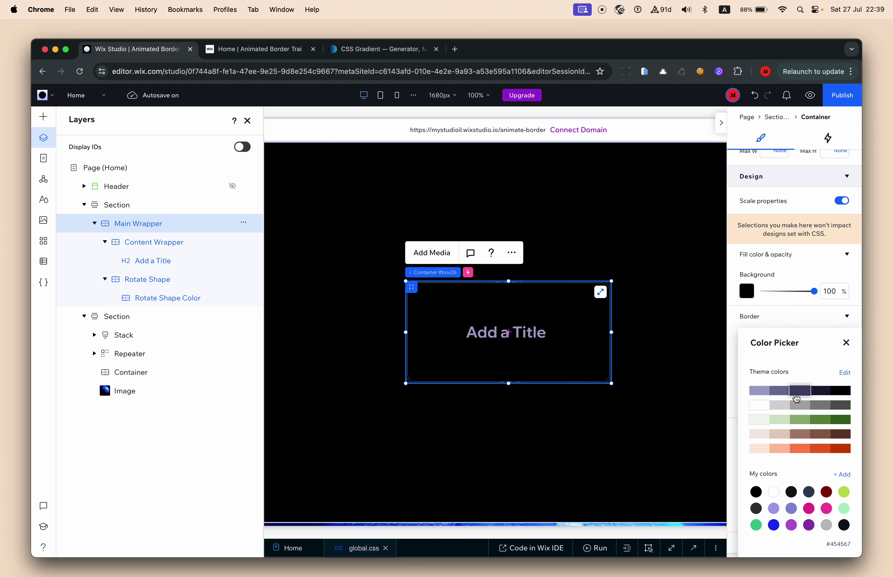
{"action": "left_click", "coordinate": [841, 474]}
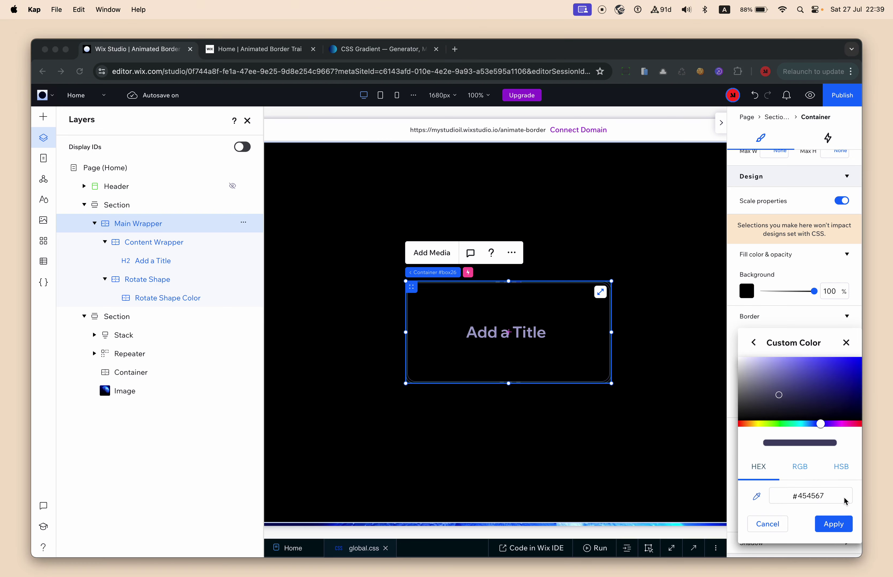
{"action": "double_click", "coordinate": [829, 496]}
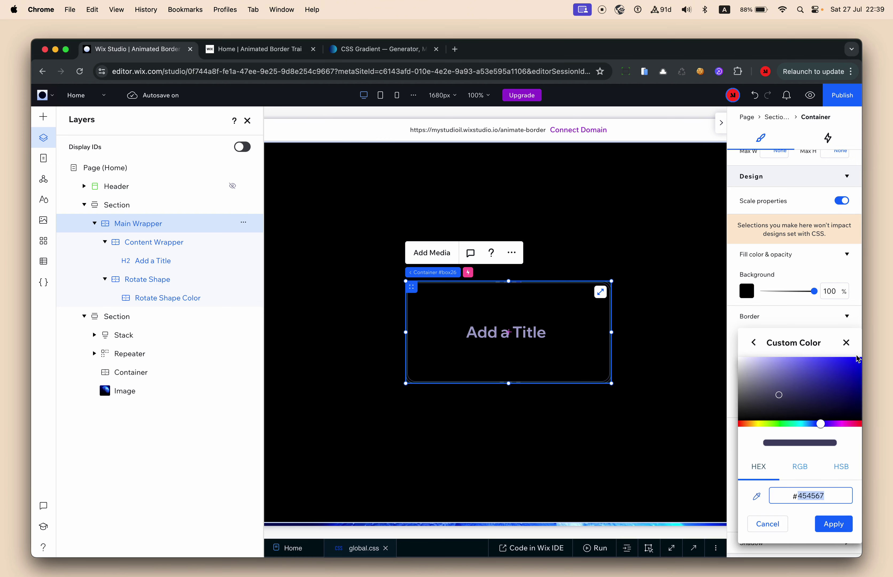
{"action": "left_click", "coordinate": [847, 343]}
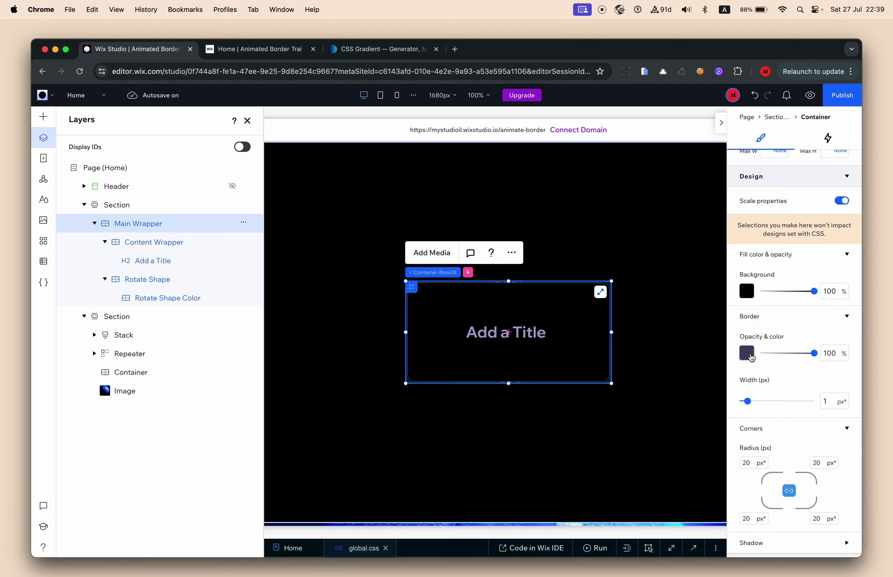
Step: Give the border a light purple theme colour, noting its hex A4A4CC, then go to CSS Gradient
{"action": "left_click", "coordinate": [747, 352]}
{"action": "left_click", "coordinate": [760, 392]}
{"action": "left_click", "coordinate": [841, 342]}
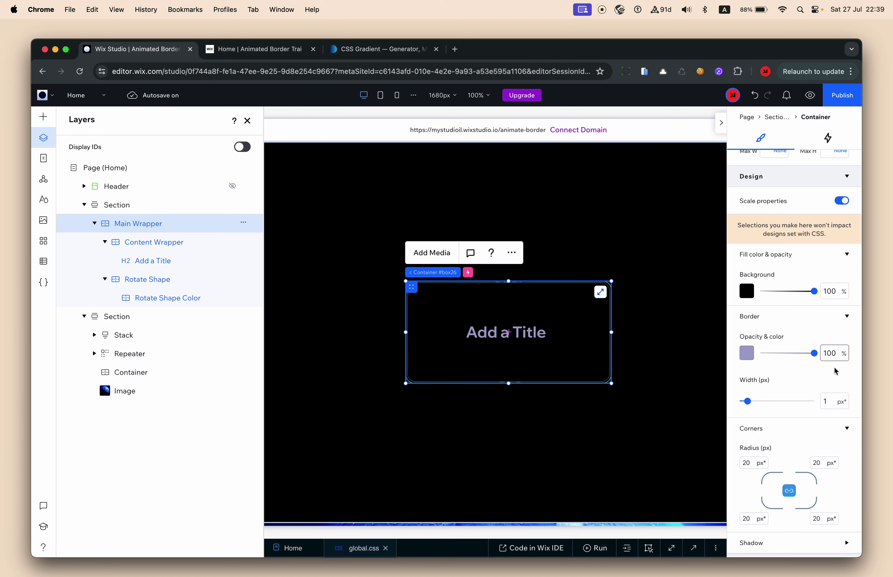
{"action": "left_click", "coordinate": [747, 352]}
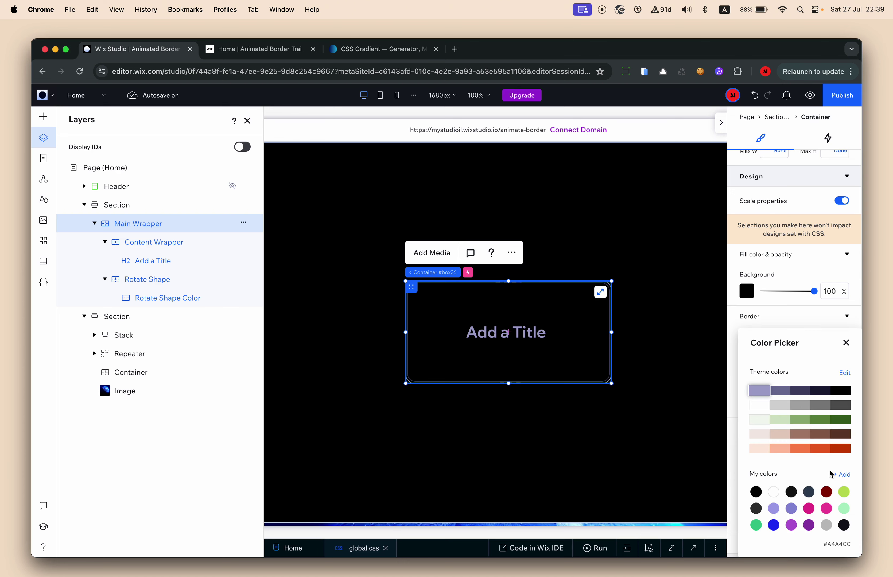
{"action": "left_click", "coordinate": [844, 477]}
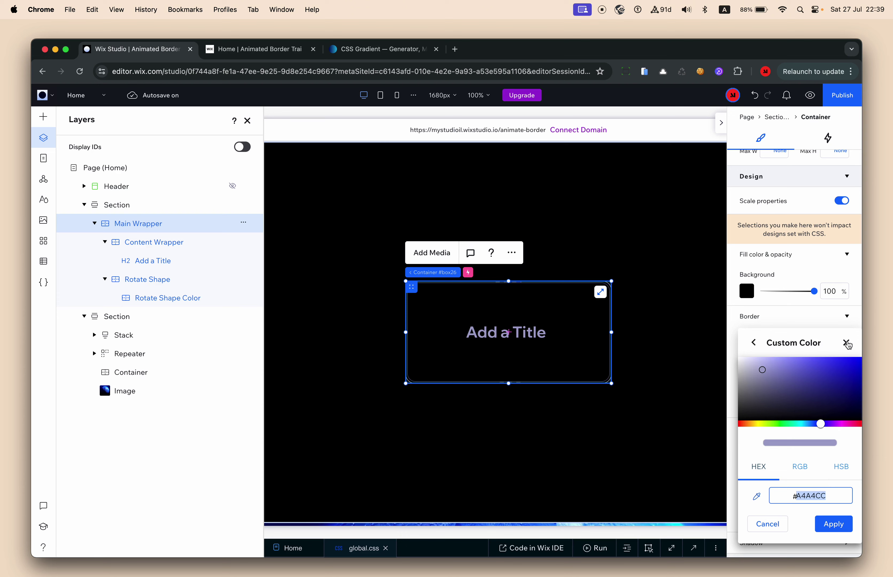
{"action": "left_click", "coordinate": [848, 344]}
{"action": "left_click", "coordinate": [747, 354]}
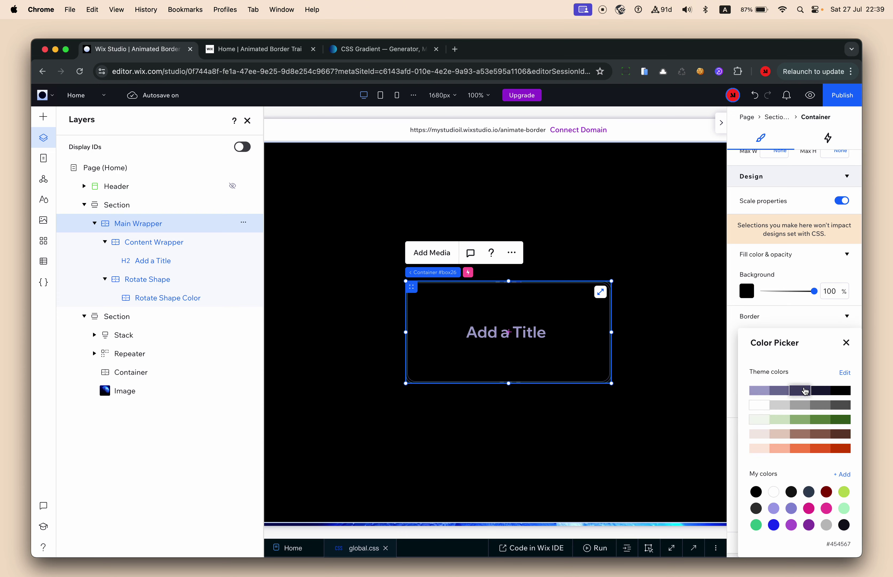
{"action": "left_click", "coordinate": [375, 49]}
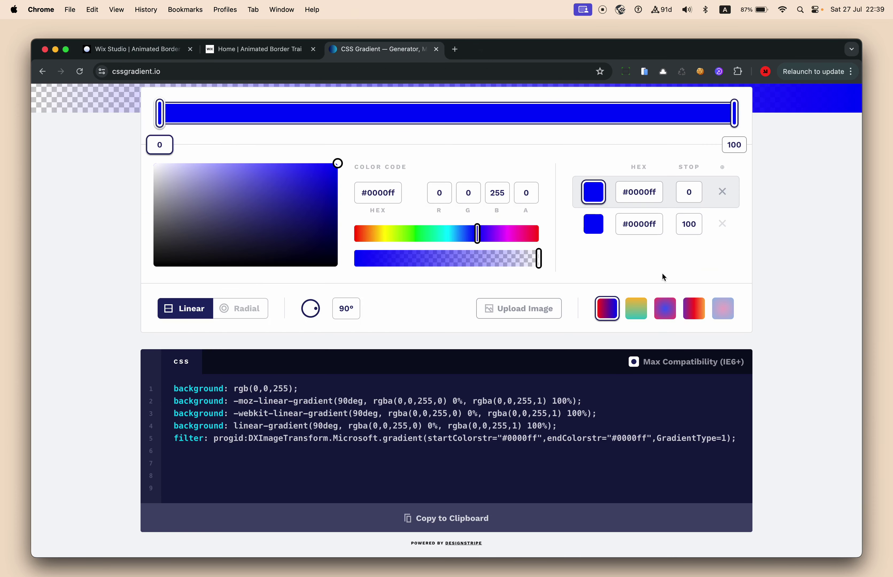
Step: Set both gradient stops' hex colour to #a4a4cc
{"action": "key", "text": "super+a"}
{"action": "type", "text": "#A4A4CC"}
{"action": "left_click", "coordinate": [653, 217]}
{"action": "key", "text": "super+a"}
{"action": "type", "text": "#a4a4cc"}
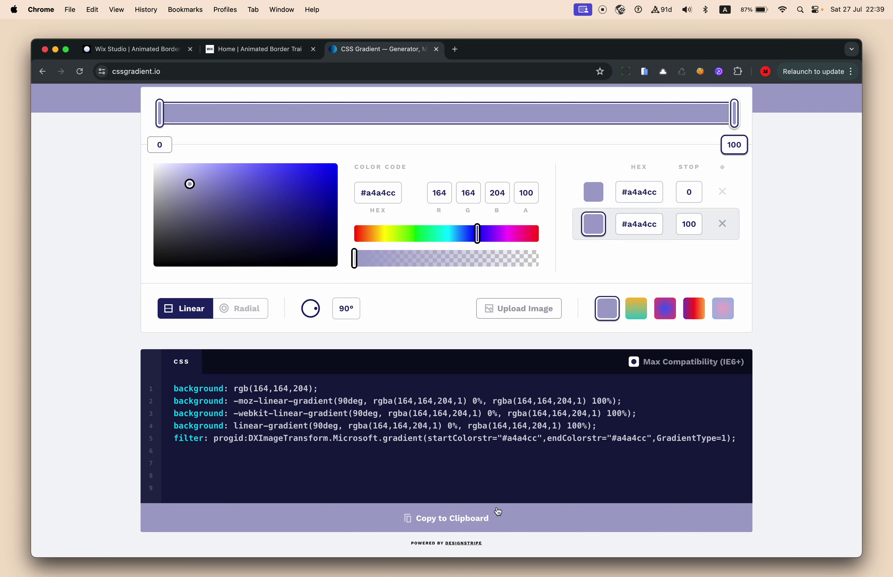
Step: Make the first colour stop fully transparent, keeping the second stop solid
{"action": "left_click", "coordinate": [599, 202]}
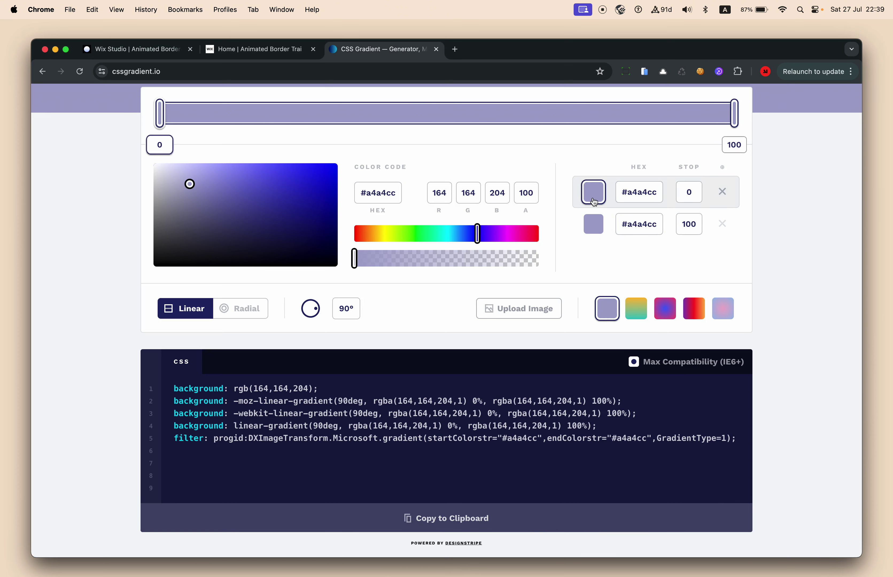
{"action": "left_click", "coordinate": [595, 226]}
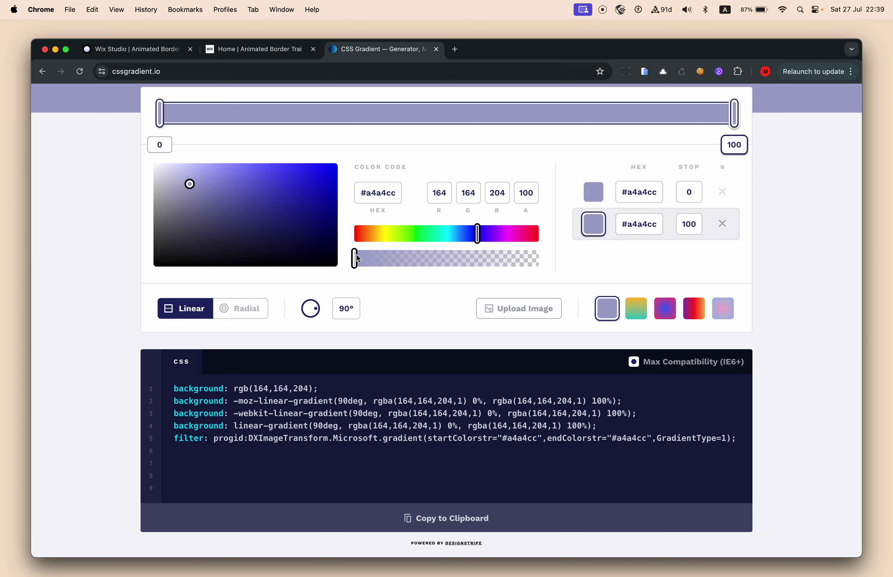
{"action": "left_click_drag", "start_coordinate": [358, 259], "coordinate": [212, 303]}
{"action": "left_click", "coordinate": [602, 193]}
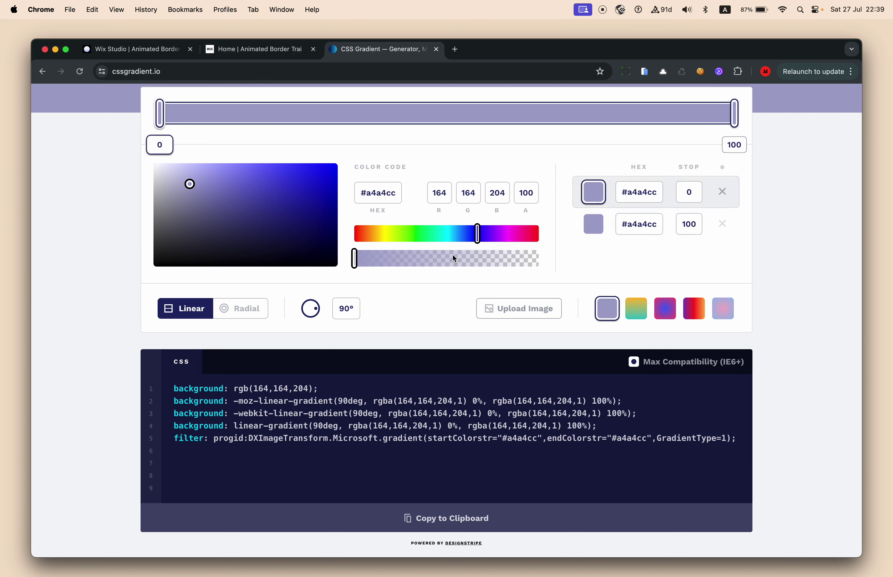
{"action": "left_click_drag", "start_coordinate": [354, 259], "coordinate": [563, 258]}
Step: Replace the old .color declarations in global.css with the copied lavender gradient CSS
{"action": "left_click", "coordinate": [466, 517]}
{"action": "left_click", "coordinate": [167, 51]}
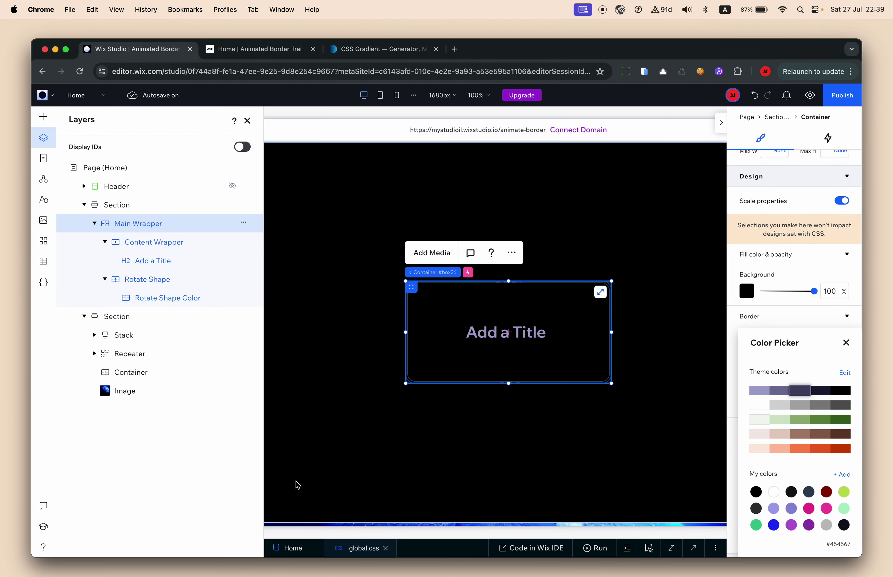
{"action": "left_click", "coordinate": [671, 548]}
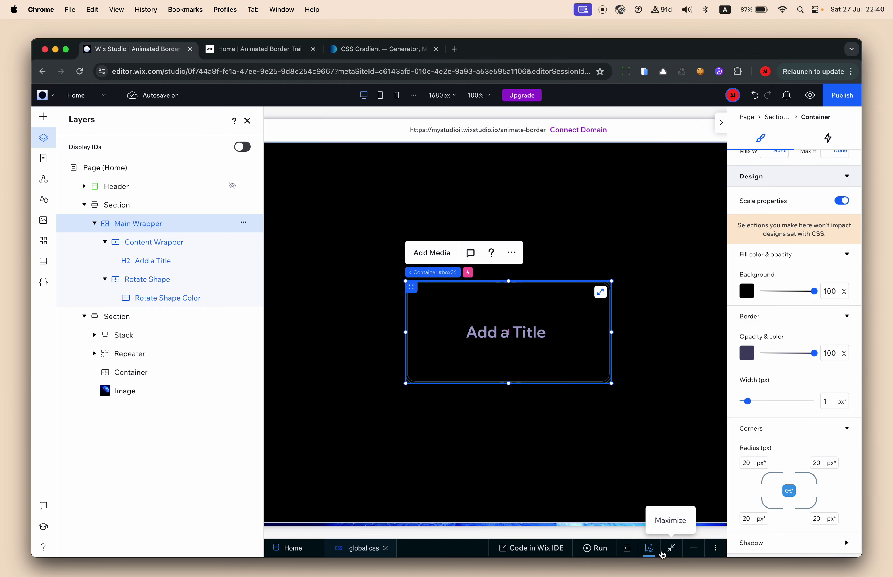
{"action": "left_click", "coordinate": [672, 547]}
{"action": "key", "text": "shift+Up"}
{"action": "key", "text": "shift+Up"}
{"action": "key", "text": "shift+Up"}
{"action": "key", "text": "shift+Up"}
{"action": "key", "text": "shift+Up"}
{"action": "key", "text": "BackSpace"}
{"action": "type", "text": "background: rgb(164,164,204); background: -moz-linear-gradient(90deg, rgba(164,164,204,0) 0%, rgba(164,164,204,1) 100%); background: -webkit-linear-gradient(90deg, rgba(164,164,204,0) 0%, rgba(164,164,204,1) 100%); background: linear-gradient(90deg, rgba(164,164,204,0) 0%, rgba(164,164,204,1) 100%); filter: progid:DXImageTransform.Microsoft.gradient(startColorstr=\"#a4a4cc\",endColorstr=\"#a4a4cc\",GradientType=1);"}
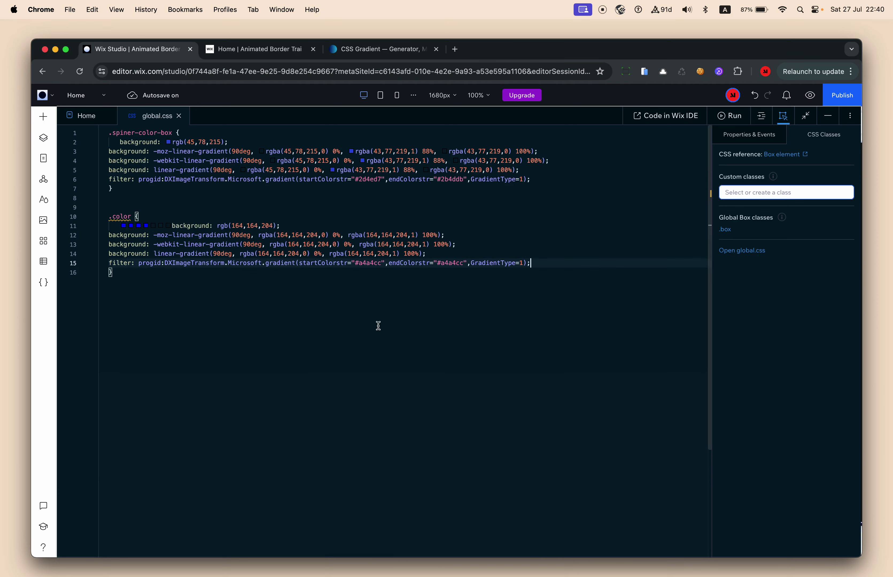
{"action": "left_click", "coordinate": [837, 119]}
Step: Preview the site to see the lavender border streak, switching between framed and full-window layouts
{"action": "left_click", "coordinate": [810, 95]}
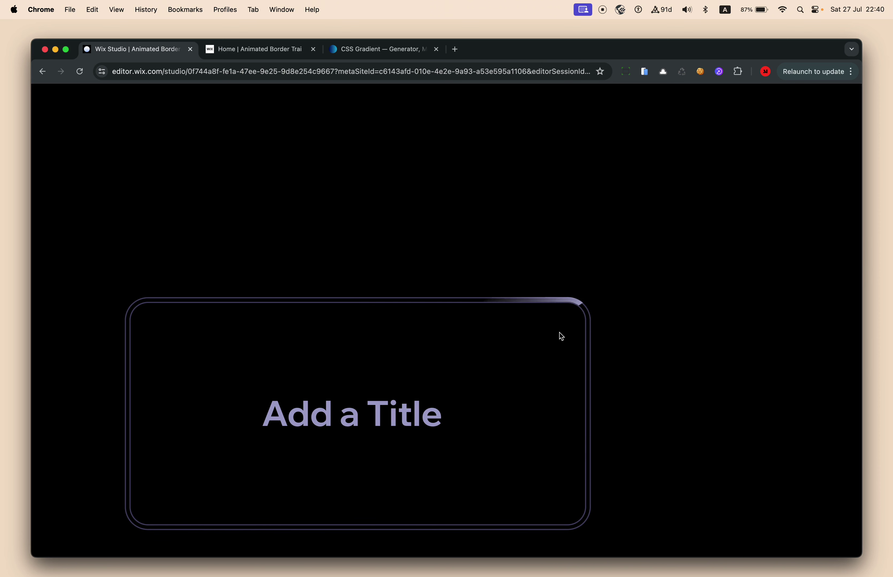
{"action": "key", "text": "Escape"}
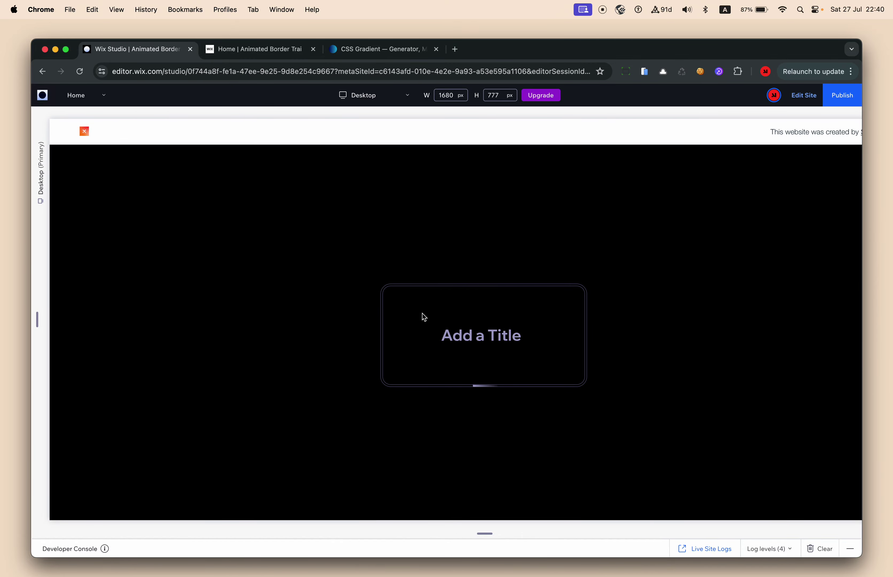
{"action": "key", "text": "Escape"}
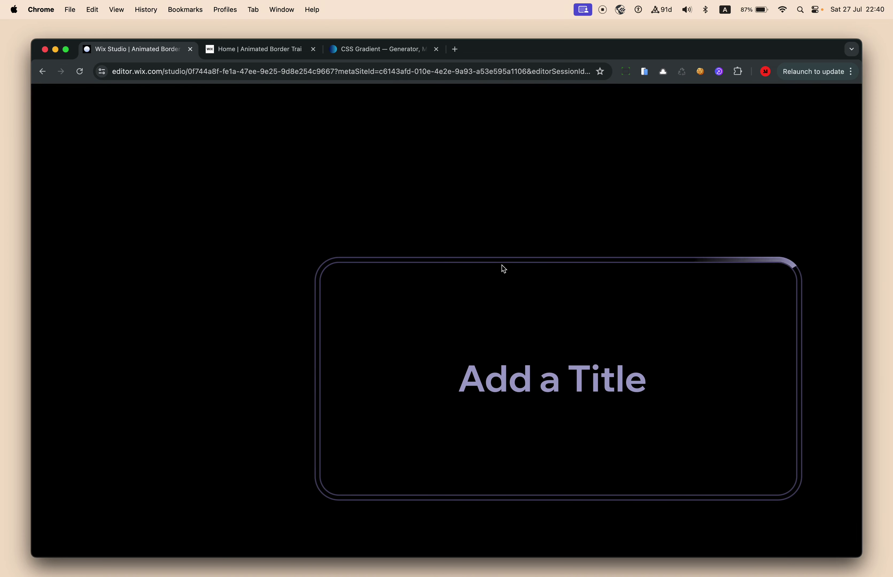
{"action": "key", "text": "Escape"}
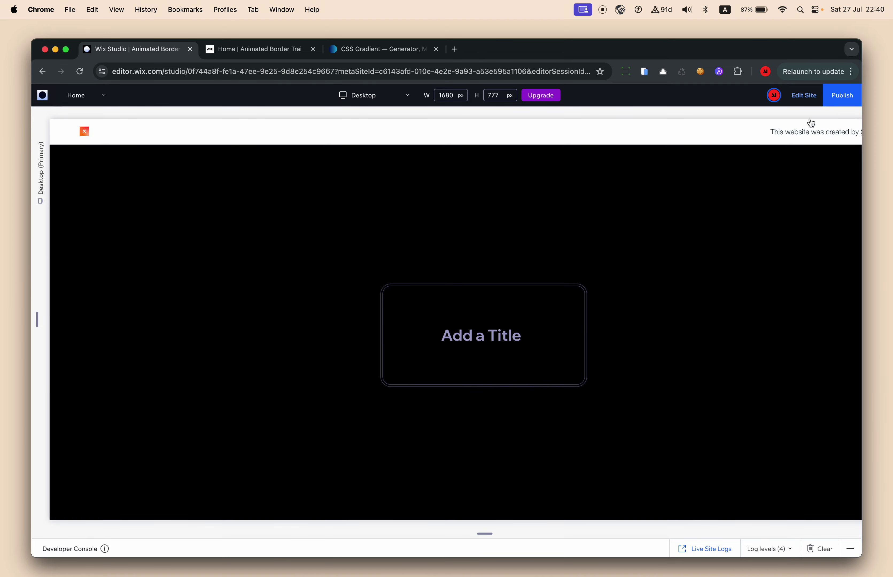
Step: Delete the Add a Title text from the rounded box
{"action": "left_click", "coordinate": [511, 333]}
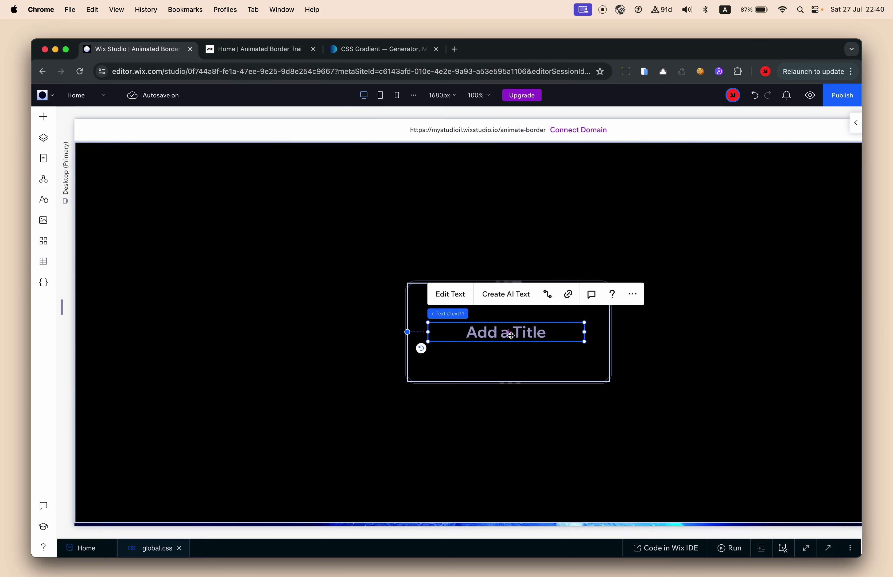
{"action": "key", "text": "Delete"}
{"action": "scroll", "coordinate": [510, 337], "scroll_direction": "down", "scroll_amount": 3}
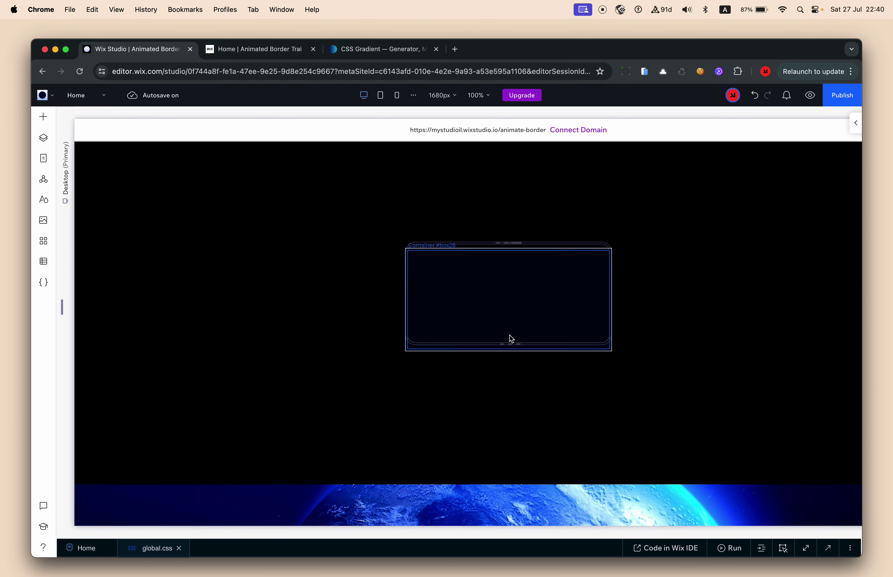
{"action": "left_click", "coordinate": [43, 138]}
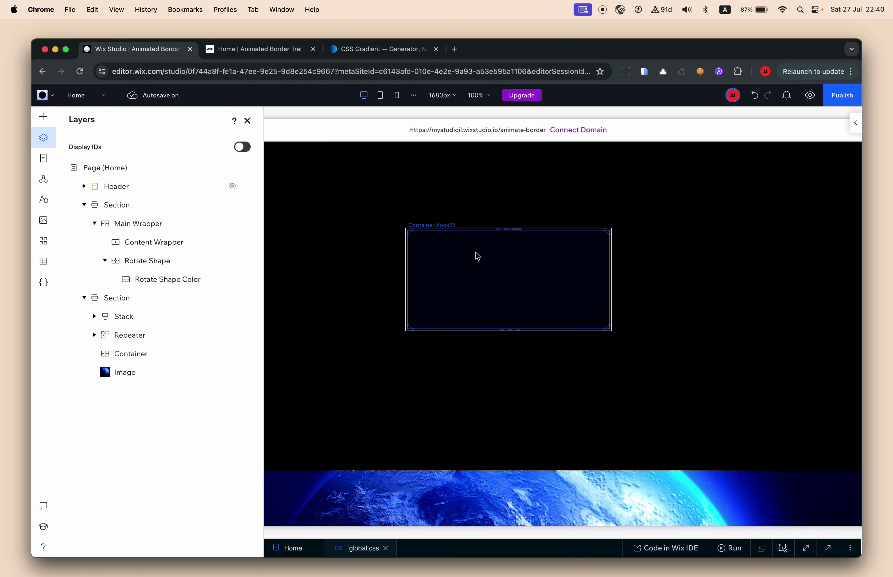
Step: Add an image inside the rounded box and stretch it to fill the box
{"action": "left_click", "coordinate": [44, 116]}
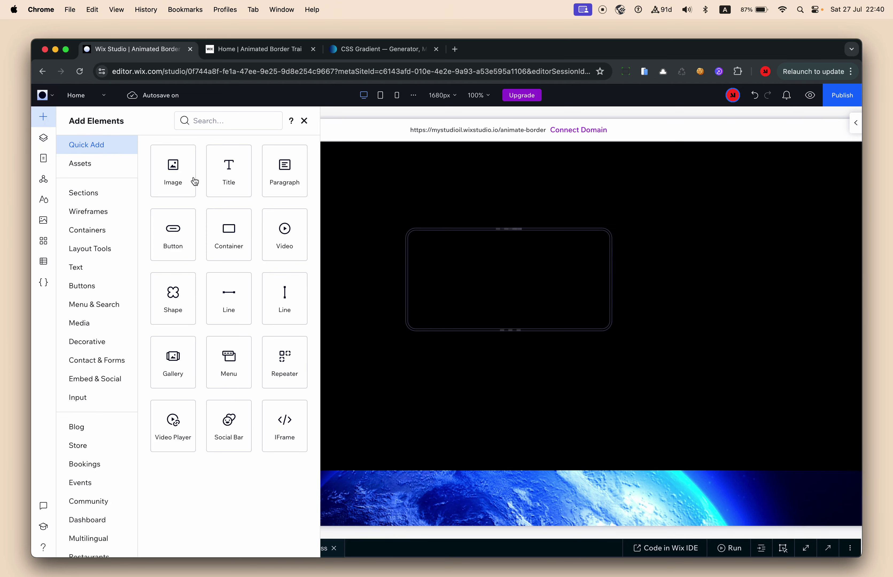
{"action": "left_click_drag", "start_coordinate": [217, 178], "coordinate": [532, 281]}
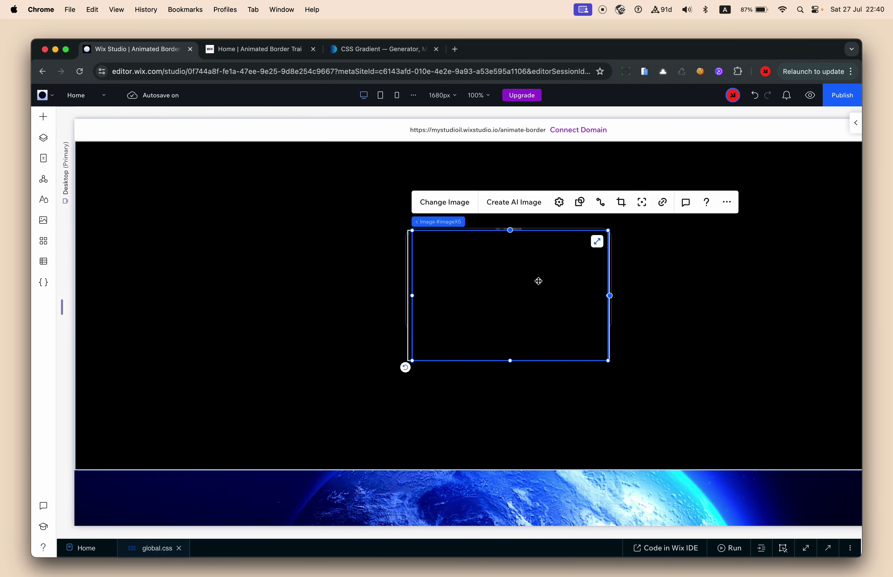
{"action": "left_click", "coordinate": [597, 242]}
{"action": "mouse_move", "coordinate": [484, 223]}
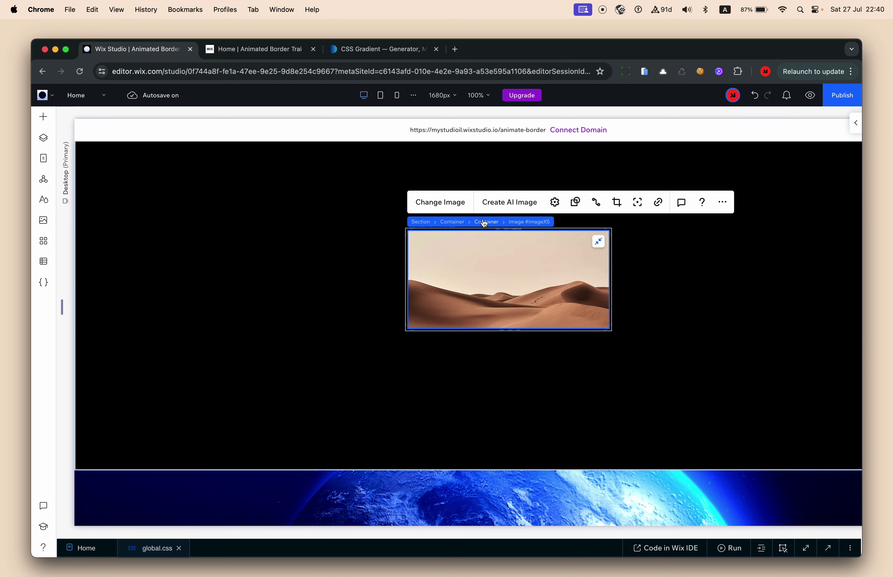
{"action": "left_click", "coordinate": [644, 277]}
{"action": "left_click", "coordinate": [549, 250]}
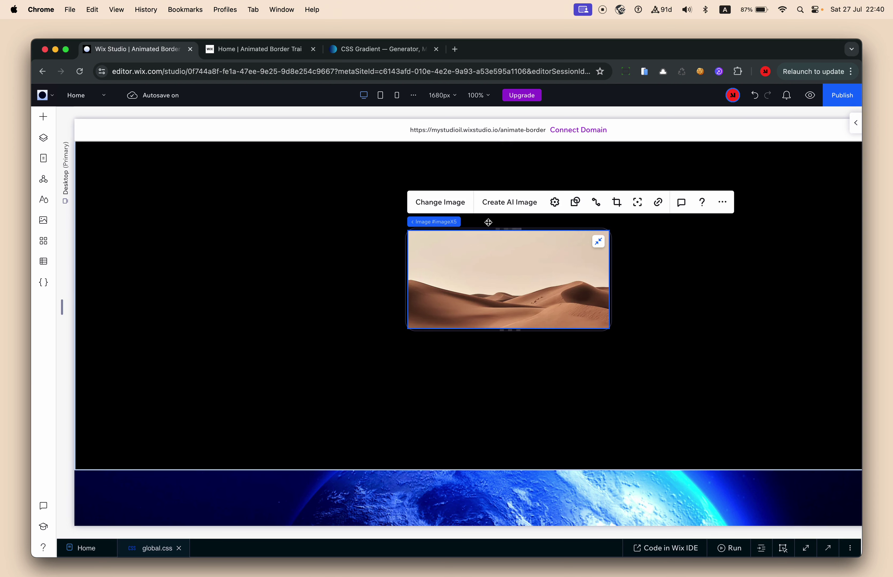
Step: Set the container's Overflow content option to Hide
{"action": "left_click", "coordinate": [484, 224]}
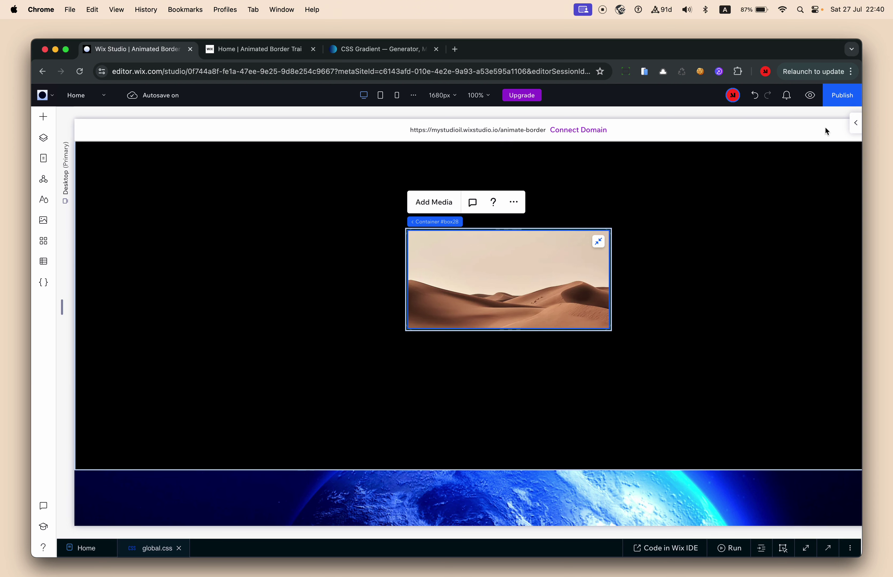
{"action": "left_click", "coordinate": [857, 124]}
{"action": "scroll", "coordinate": [813, 370], "scroll_direction": "down", "scroll_amount": 5}
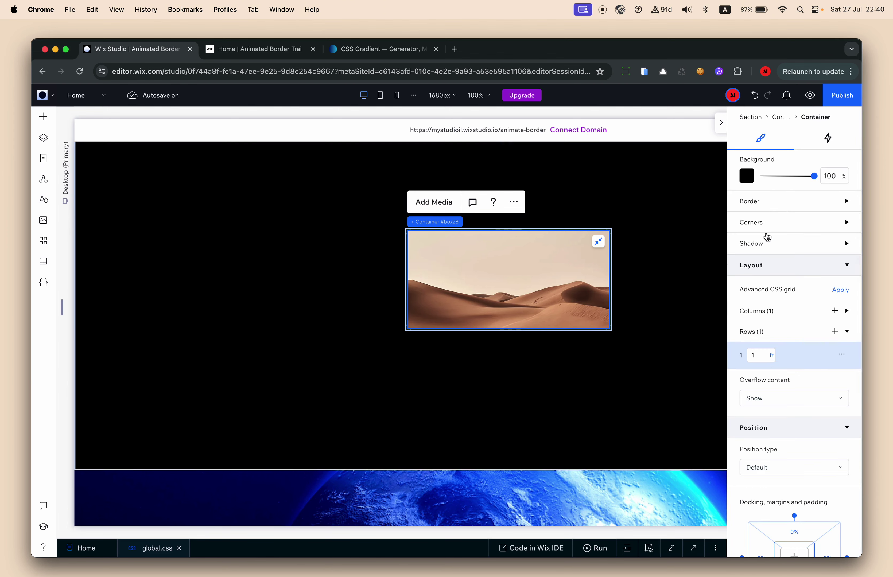
{"action": "left_click", "coordinate": [771, 399]}
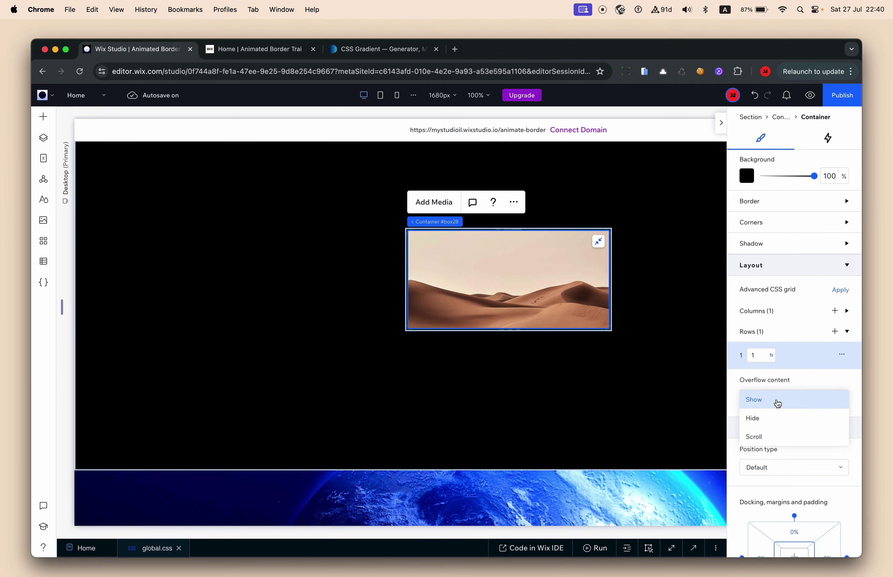
{"action": "left_click", "coordinate": [783, 420]}
{"action": "left_click", "coordinate": [681, 364]}
{"action": "scroll", "coordinate": [608, 349], "scroll_direction": "up", "scroll_amount": 10}
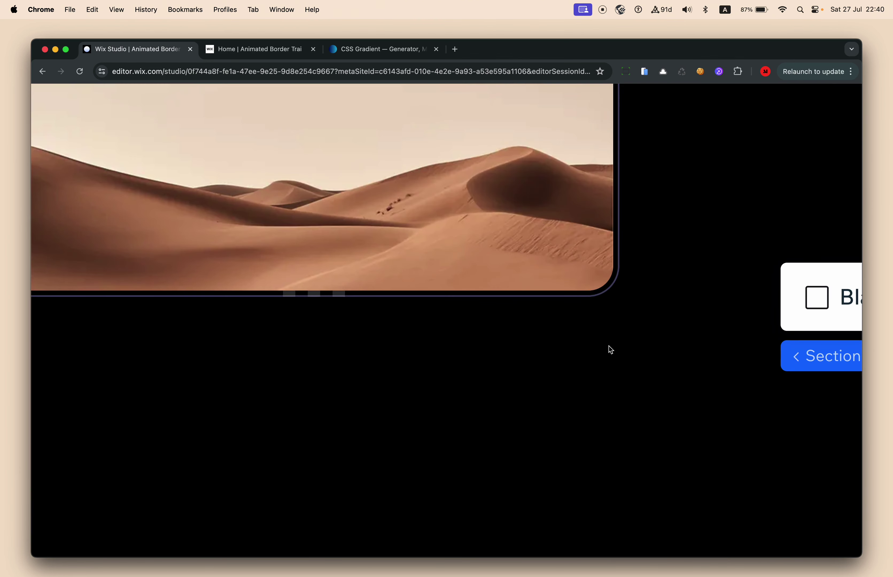
{"action": "scroll", "coordinate": [619, 297], "scroll_direction": "down", "scroll_amount": 10}
{"action": "left_click", "coordinate": [557, 277]}
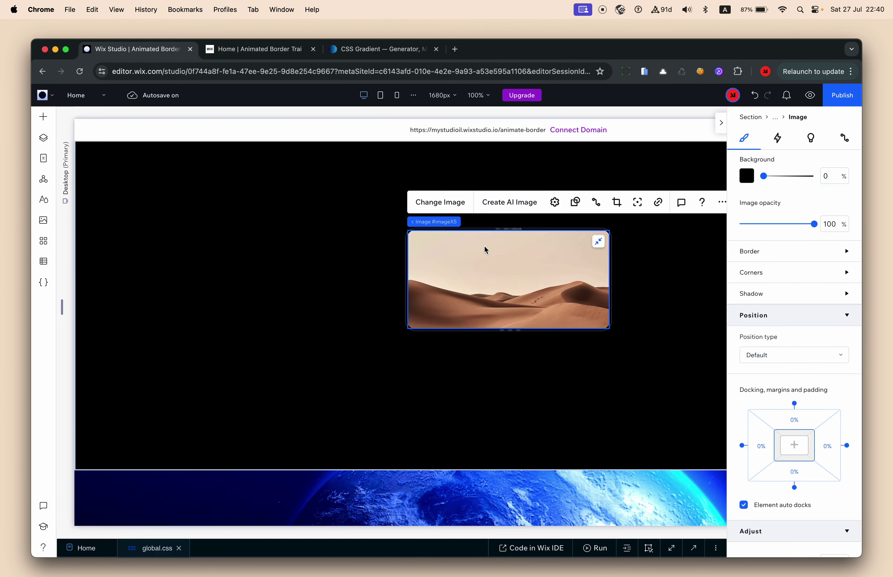
Step: Replace the desert dunes with a purple planet image from a 'planet' Unsplash search
{"action": "left_click", "coordinate": [447, 211]}
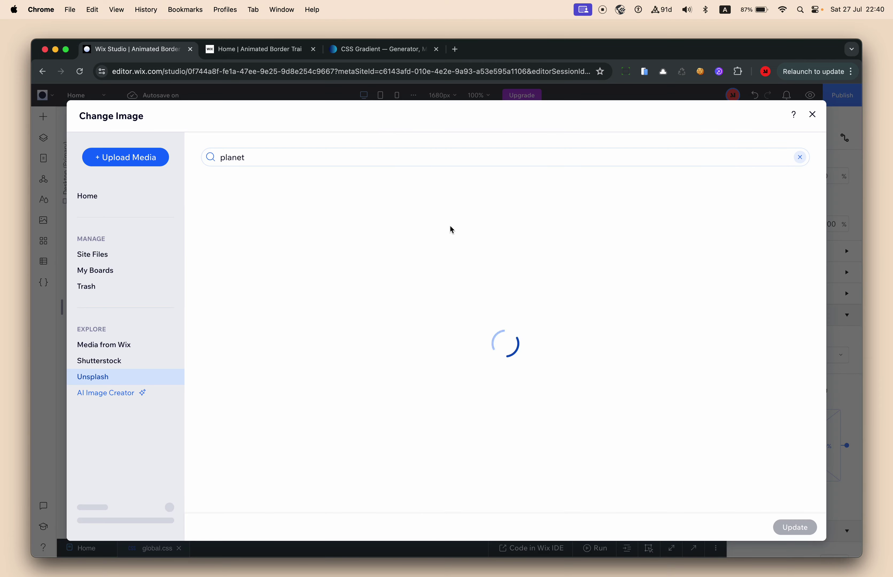
{"action": "left_click", "coordinate": [309, 164]}
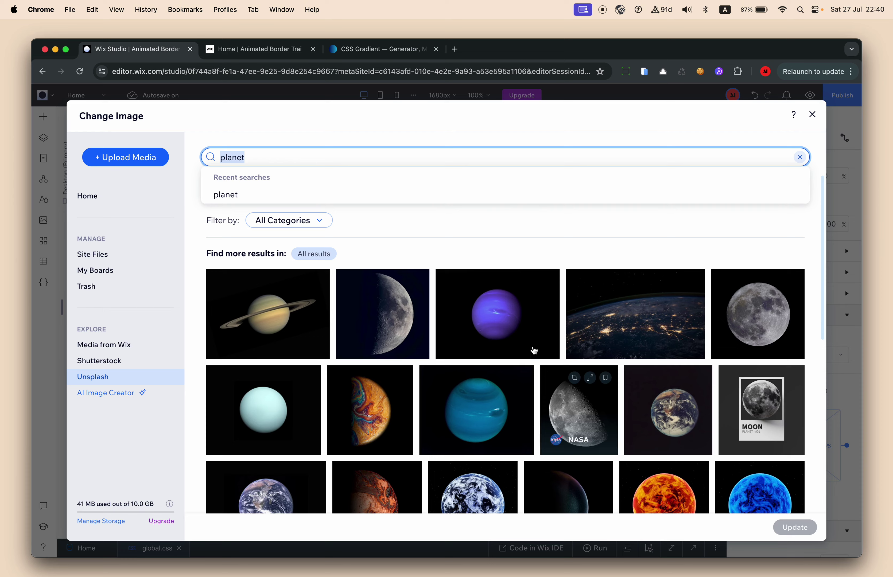
{"action": "scroll", "coordinate": [518, 323], "scroll_direction": "down", "scroll_amount": 5}
{"action": "scroll", "coordinate": [509, 311], "scroll_direction": "up", "scroll_amount": 5}
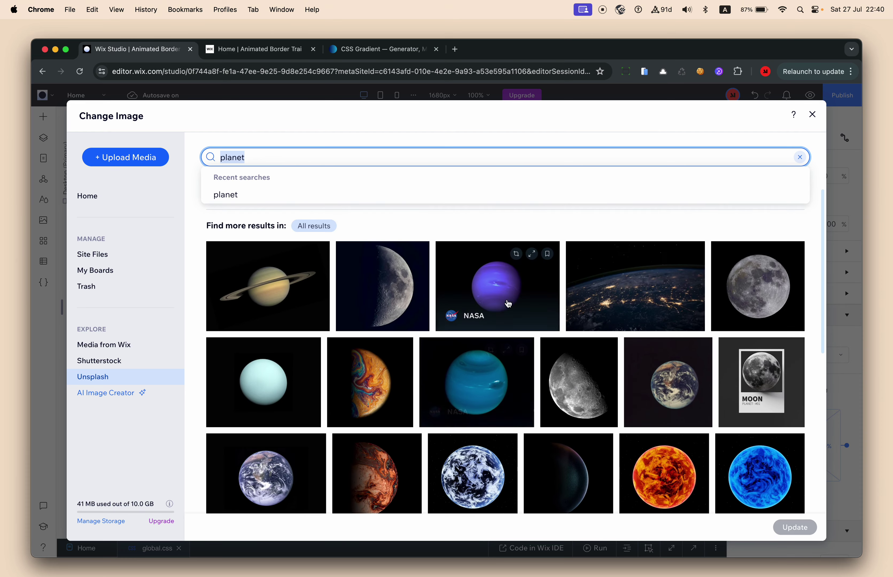
{"action": "left_click", "coordinate": [503, 291]}
{"action": "key", "text": "Escape"}
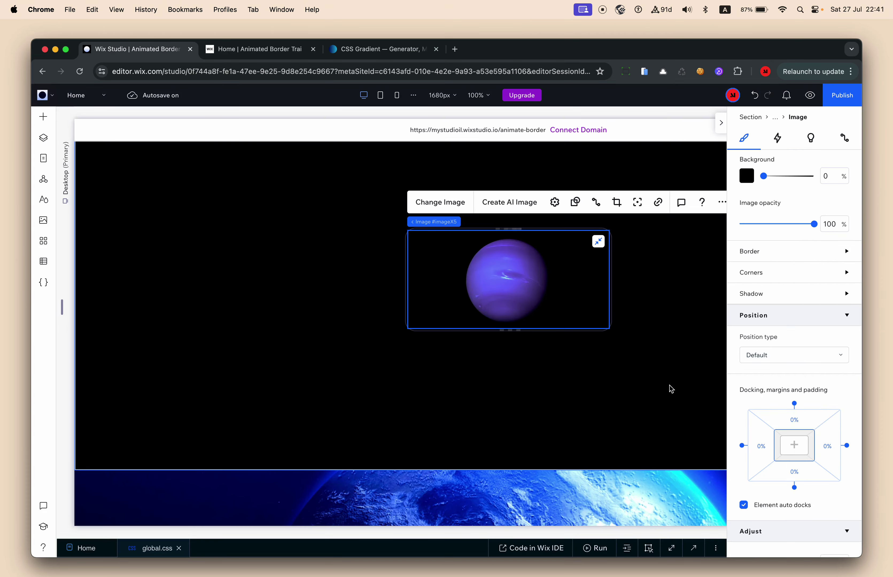
{"action": "left_click", "coordinate": [663, 386]}
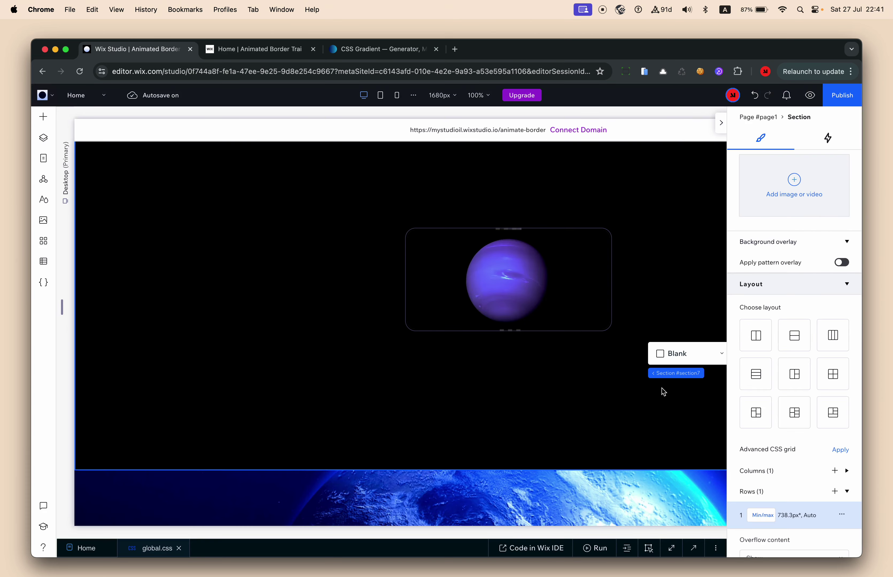
Step: Open the site preview, exit full-screen, and scroll through the page
{"action": "left_click", "coordinate": [811, 95]}
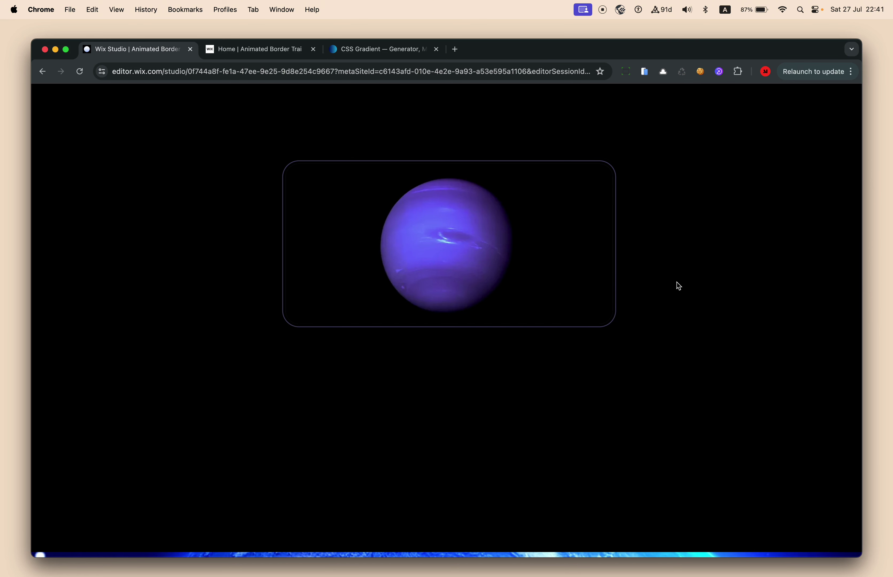
{"action": "scroll", "coordinate": [670, 294], "scroll_direction": "up", "scroll_amount": 2}
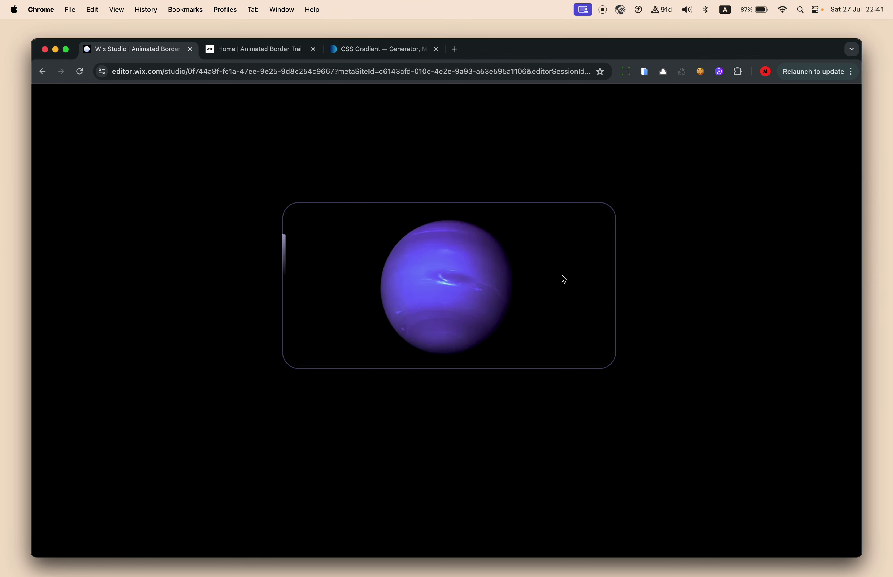
{"action": "key", "text": "Escape"}
{"action": "scroll", "coordinate": [560, 276], "scroll_direction": "down", "scroll_amount": 5}
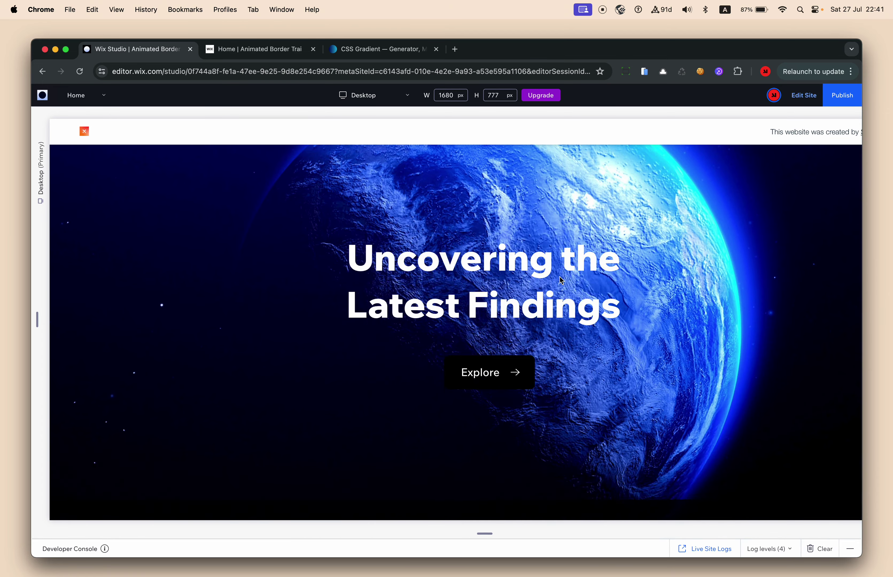
{"action": "scroll", "coordinate": [560, 276], "scroll_direction": "down", "scroll_amount": 5}
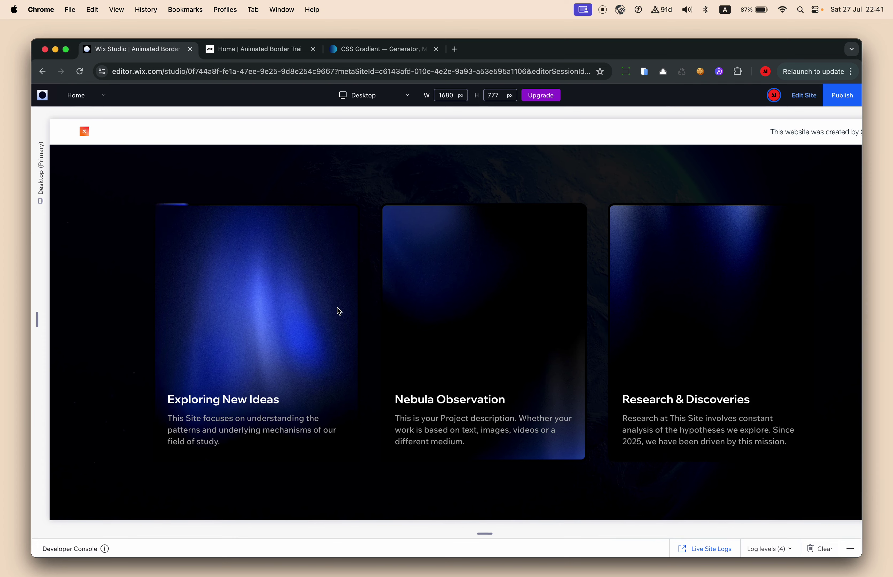
{"action": "scroll", "coordinate": [339, 311], "scroll_direction": "up", "scroll_amount": 5}
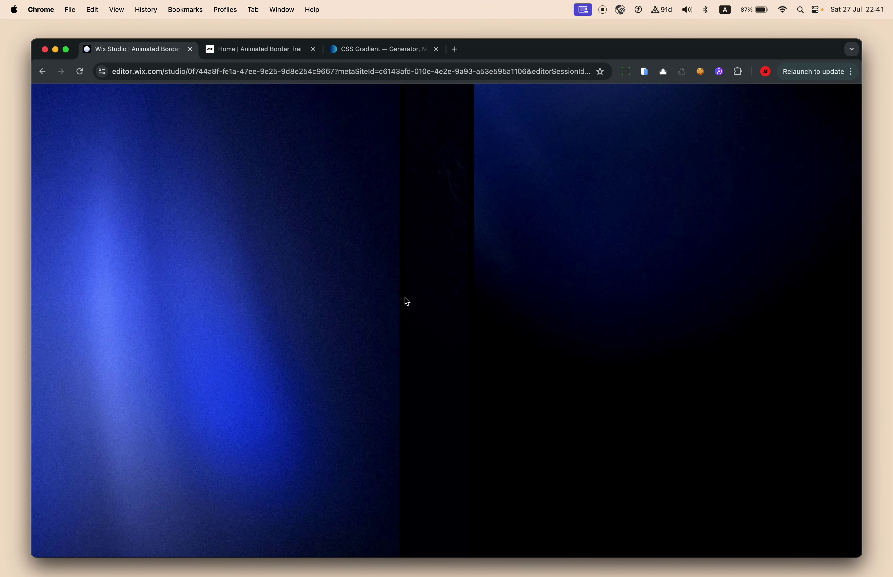
Step: Follow Explore down to the planet box and watch the light streak trace its border
{"action": "scroll", "coordinate": [404, 301], "scroll_direction": "down", "scroll_amount": 5}
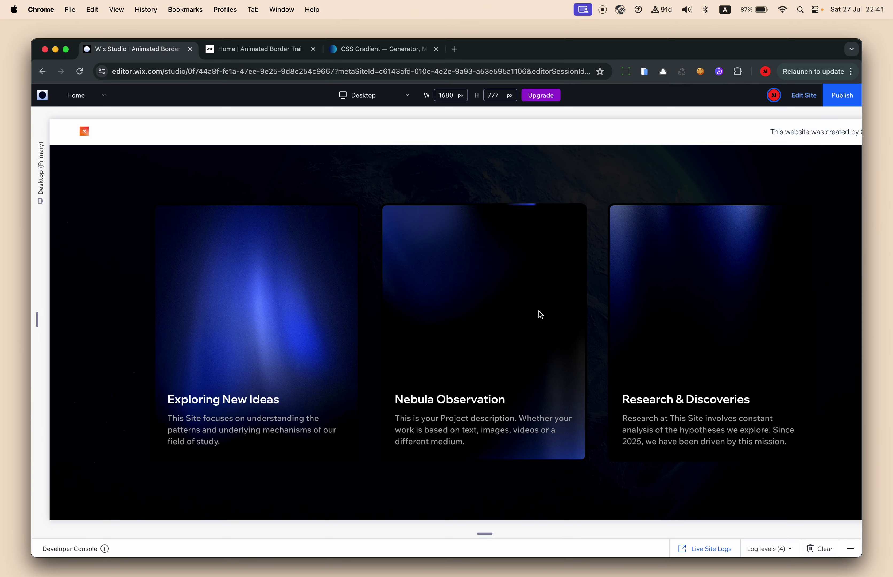
{"action": "scroll", "coordinate": [641, 325], "scroll_direction": "up", "scroll_amount": 5}
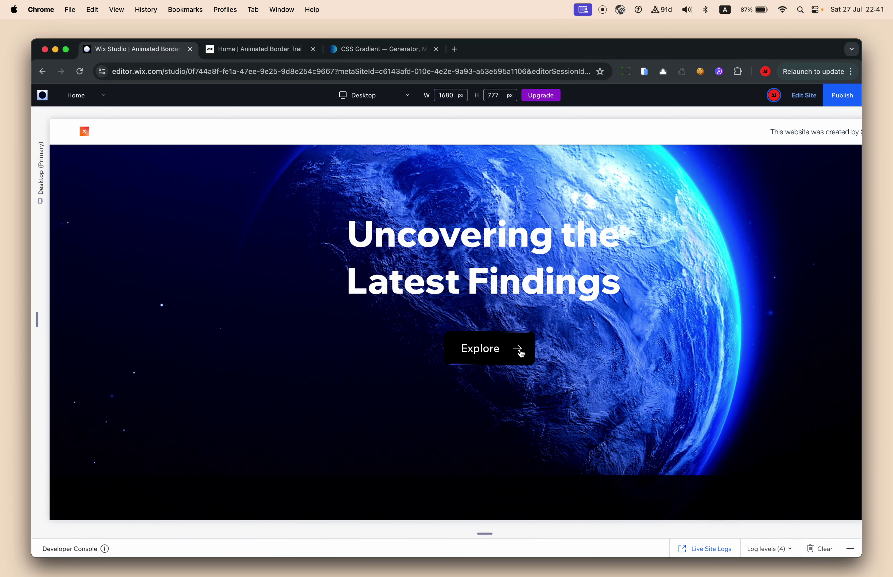
{"action": "scroll", "coordinate": [522, 352], "scroll_direction": "up", "scroll_amount": 5}
{"action": "scroll", "coordinate": [525, 351], "scroll_direction": "up", "scroll_amount": 5}
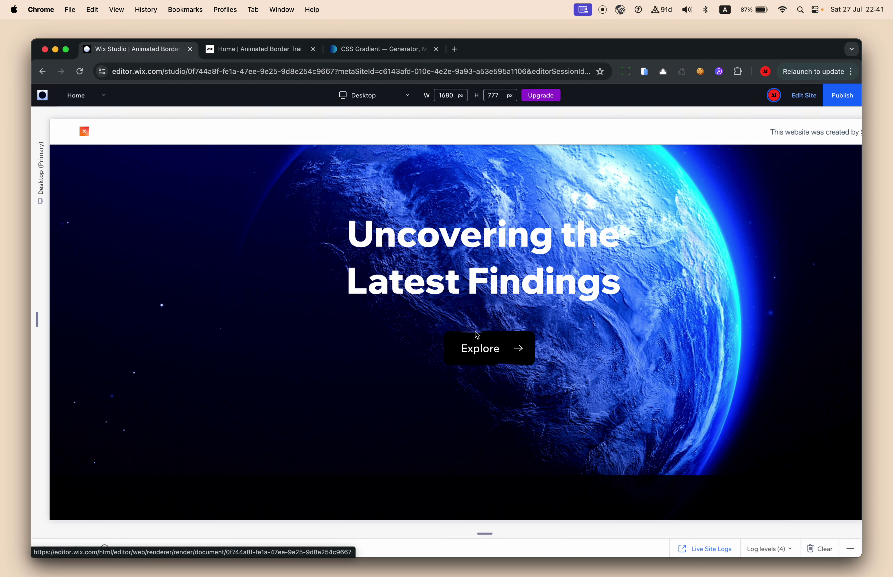
{"action": "scroll", "coordinate": [476, 335], "scroll_direction": "down", "scroll_amount": 10}
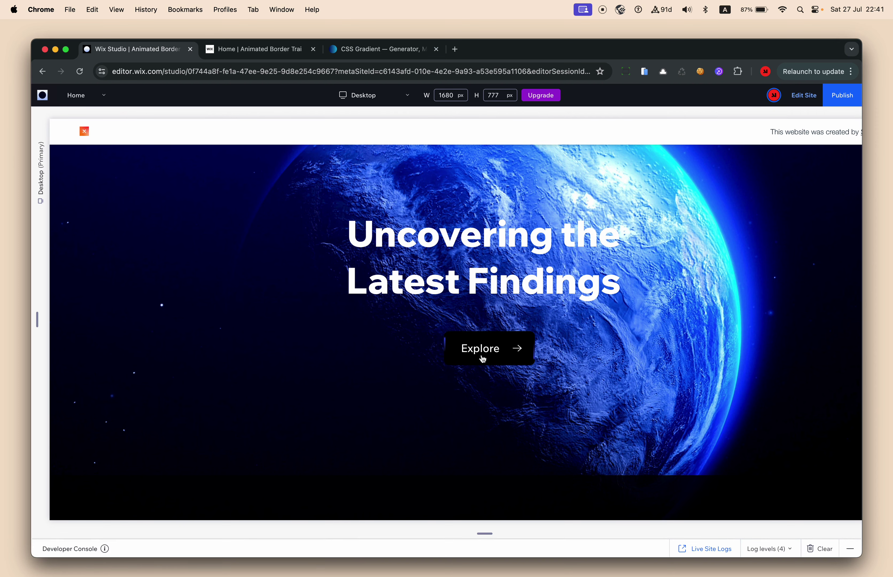
{"action": "left_click", "coordinate": [487, 351]}
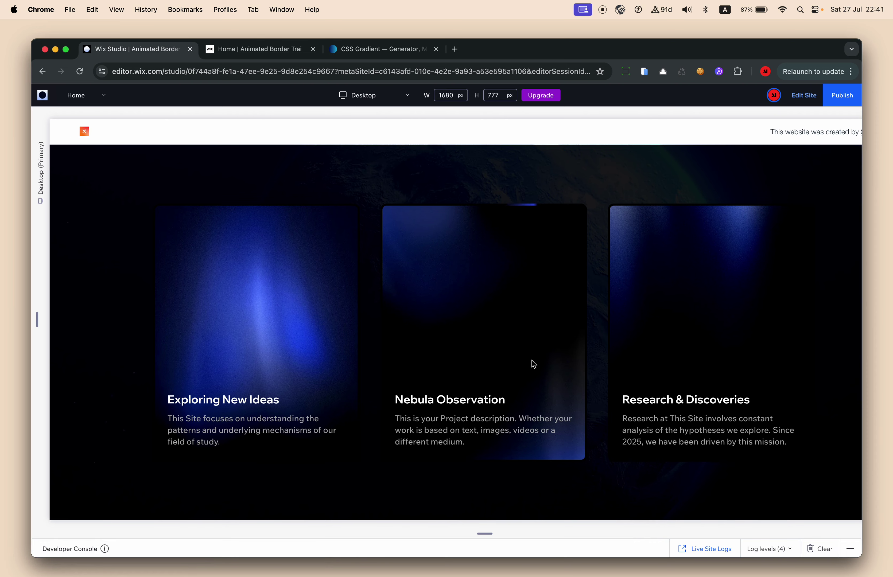
{"action": "scroll", "coordinate": [532, 361], "scroll_direction": "down", "scroll_amount": 3}
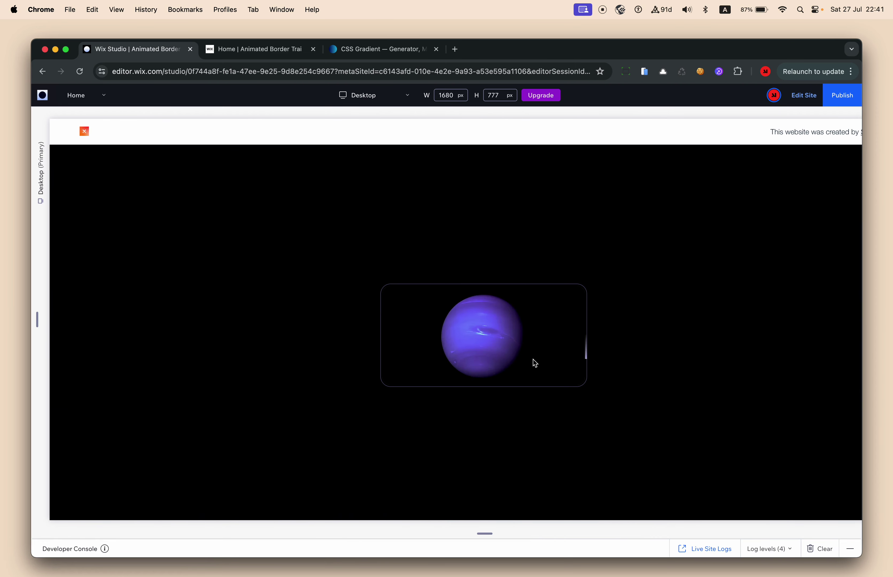